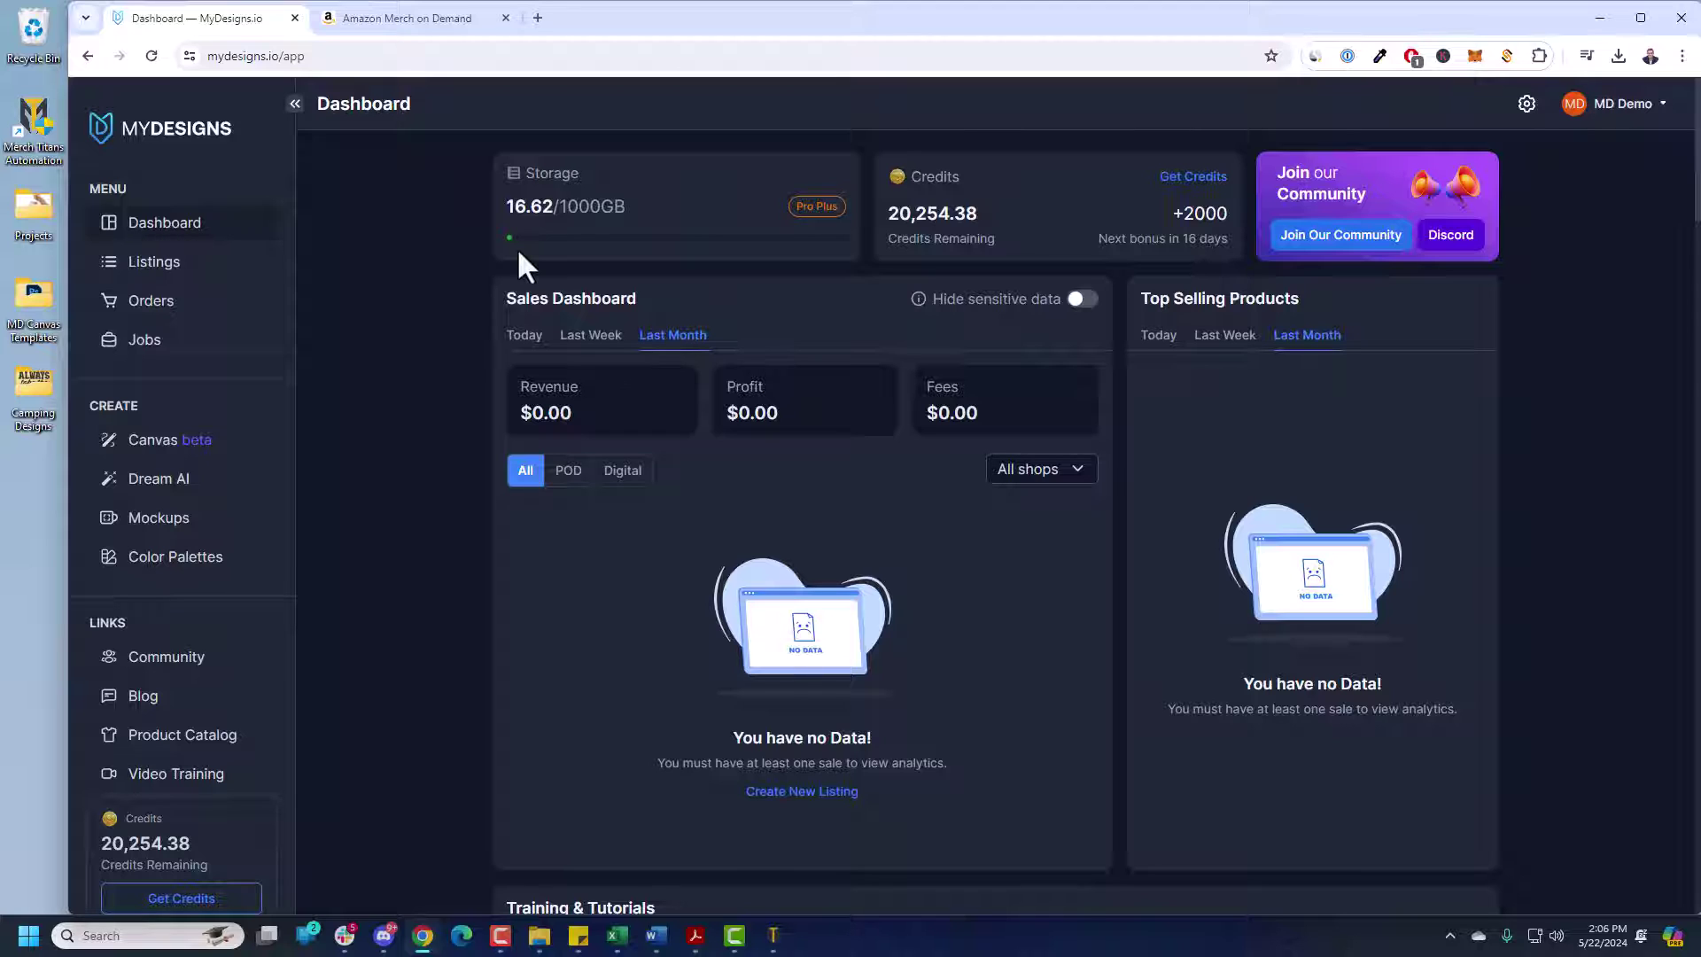
- In the listings, start a new folder named "Demo Video" inside the Merch Titans Automation collection
{"action": "left_click", "coordinate": [203, 274]}
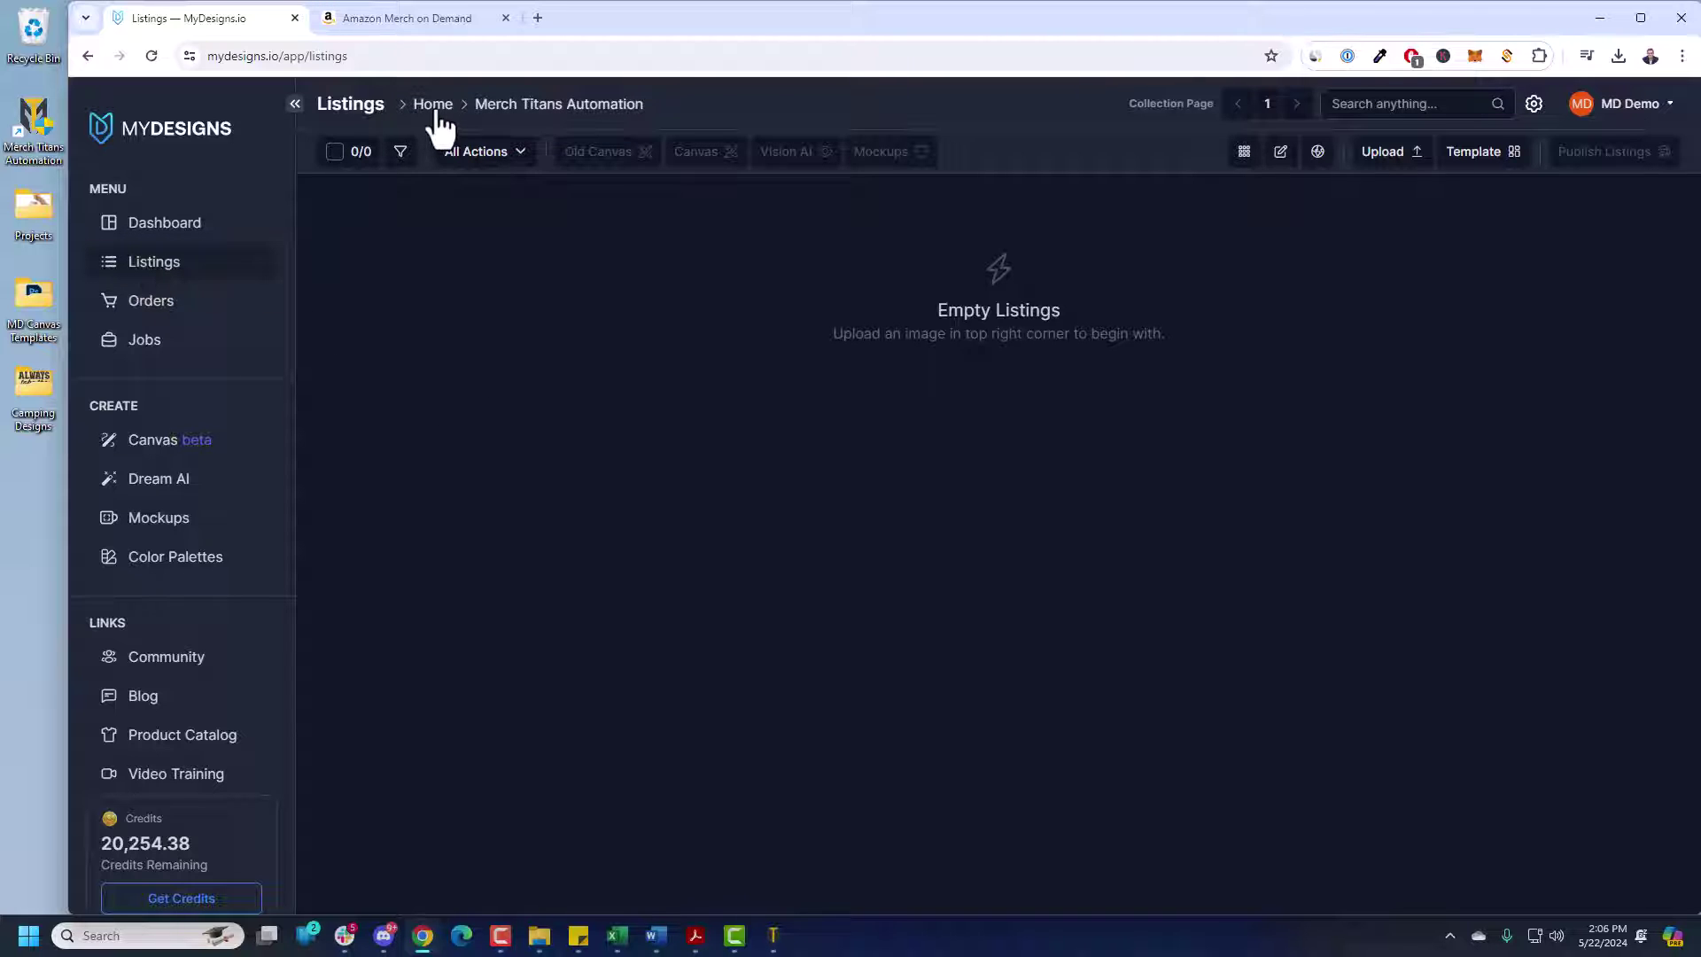
{"action": "left_click", "coordinate": [512, 108]}
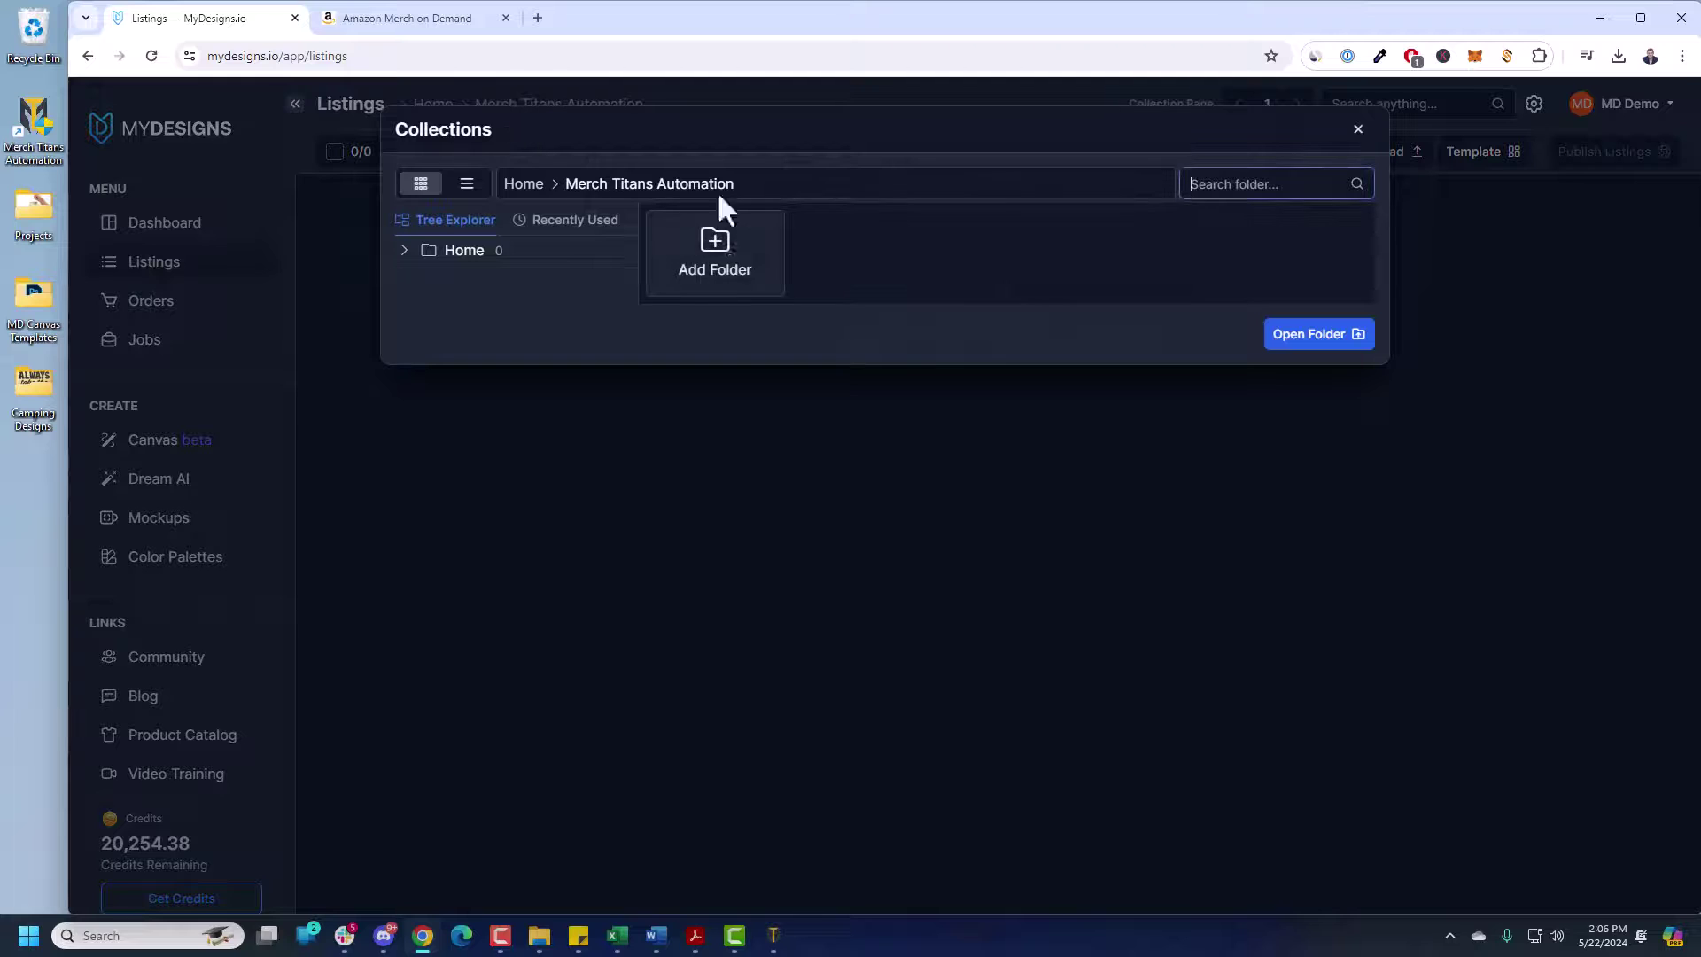
{"action": "left_click", "coordinate": [733, 274]}
{"action": "left_click", "coordinate": [756, 213]}
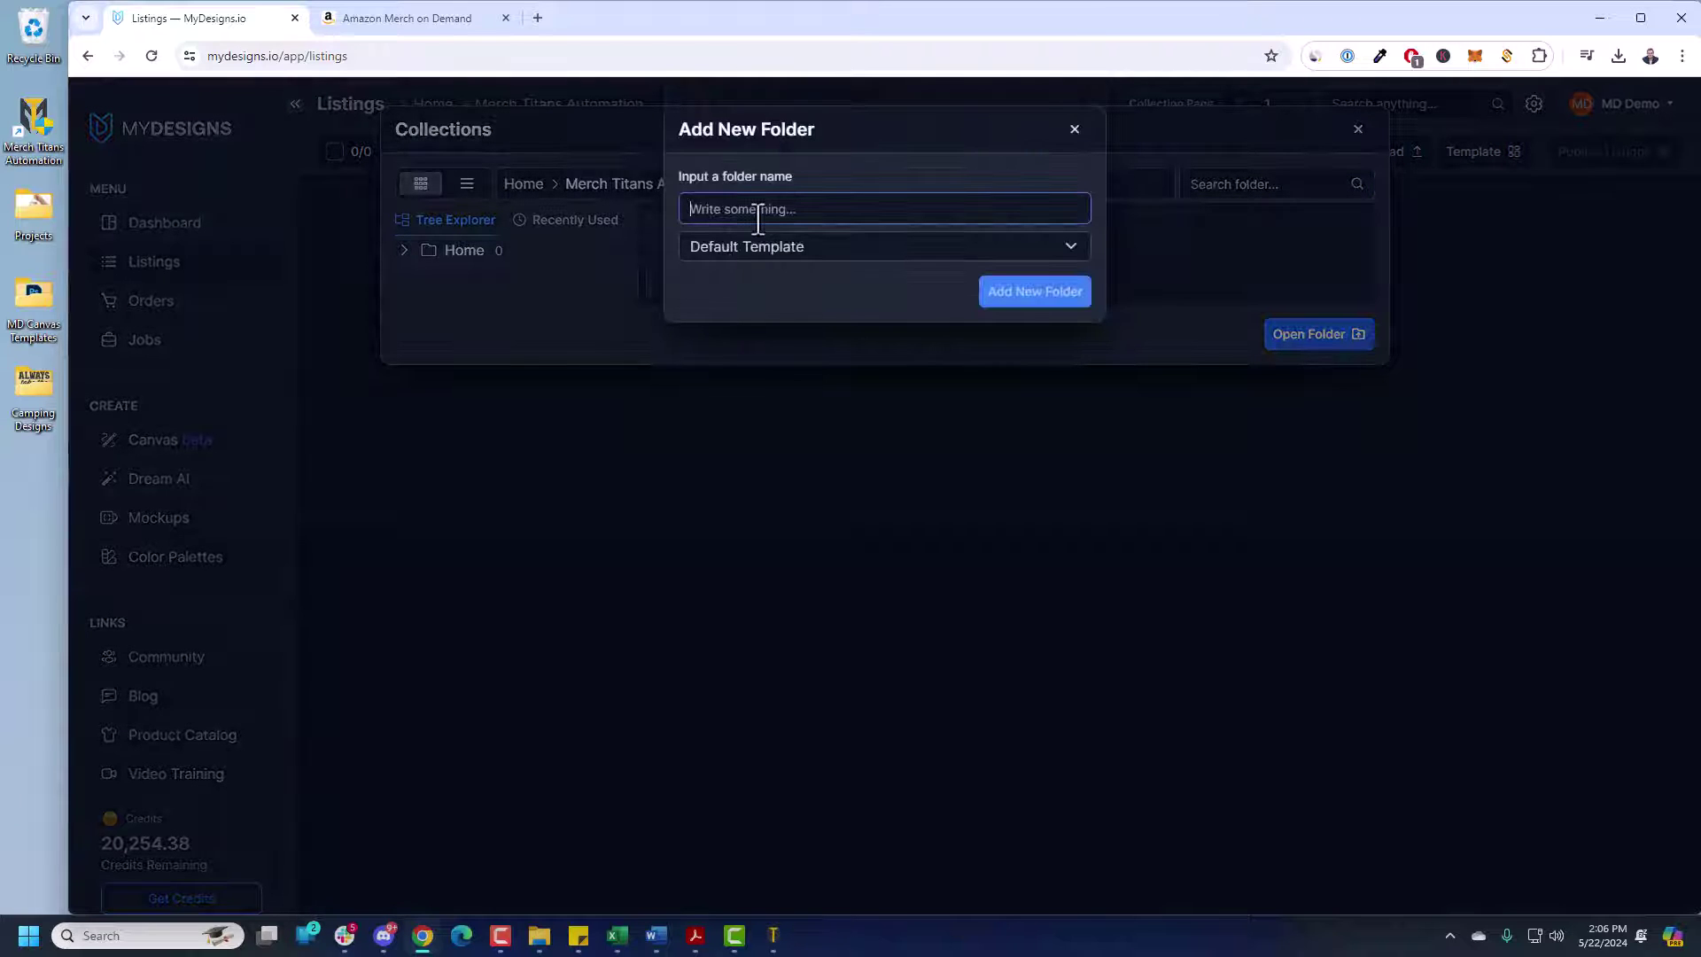
{"action": "type", "text": "Demo "}
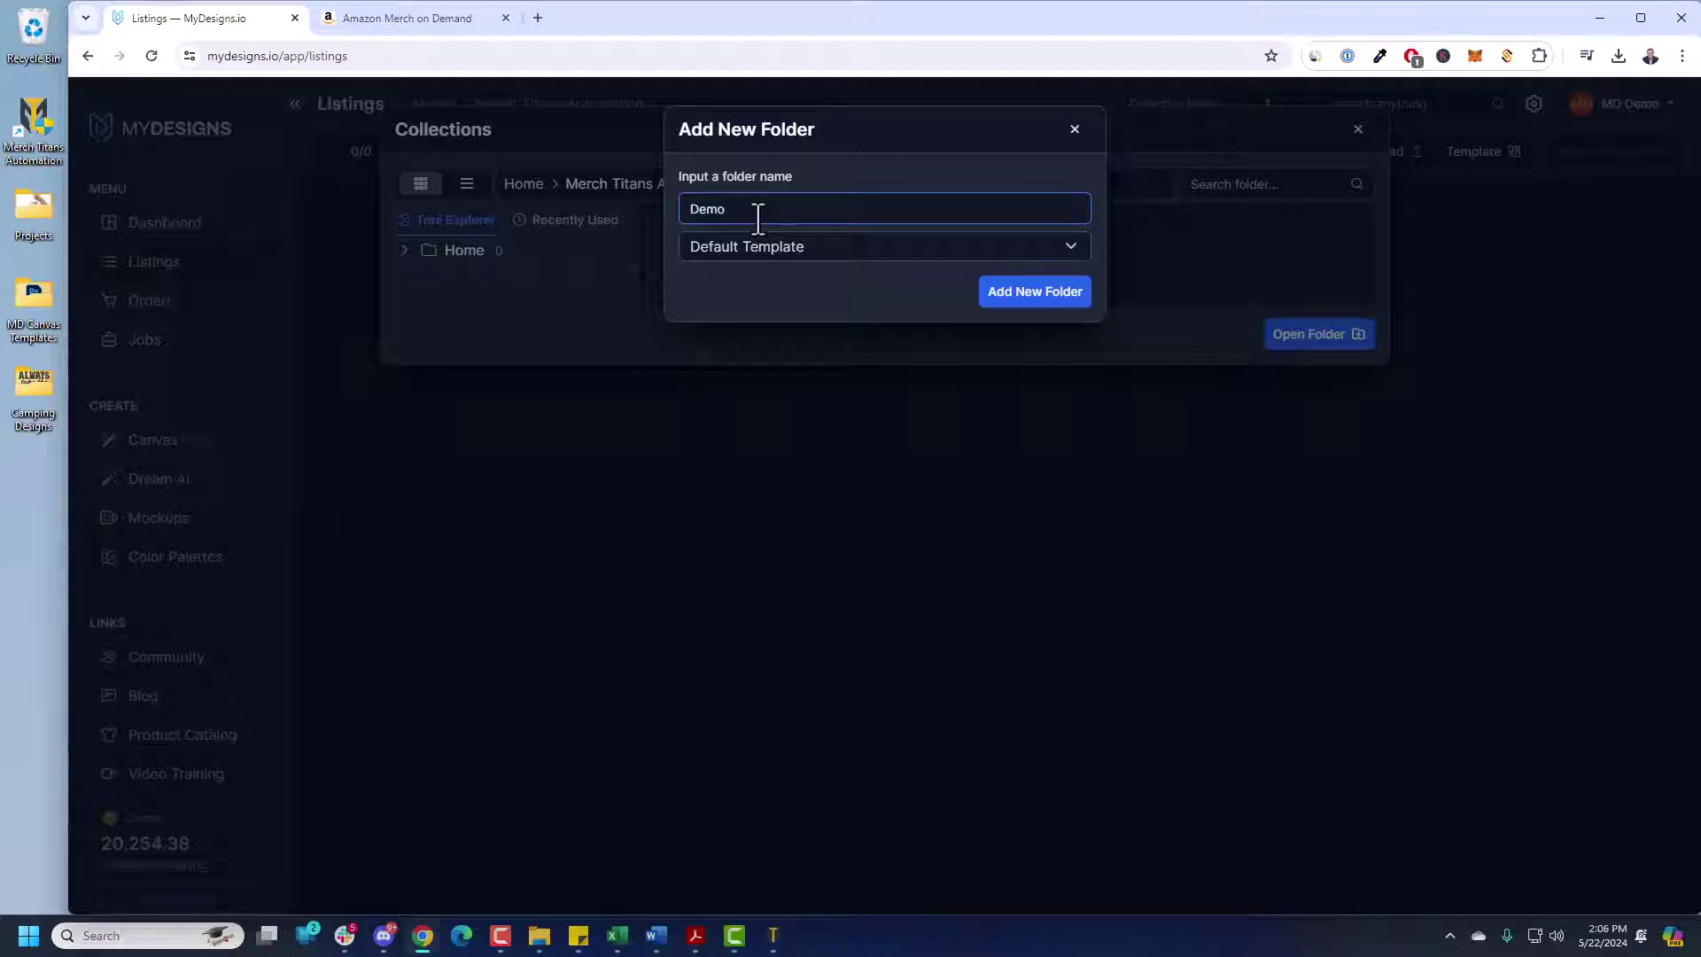
{"action": "type", "text": "Video"}
- Assign the saved template "Merch by Amazon" to the new folder and create it
{"action": "left_click", "coordinate": [709, 253]}
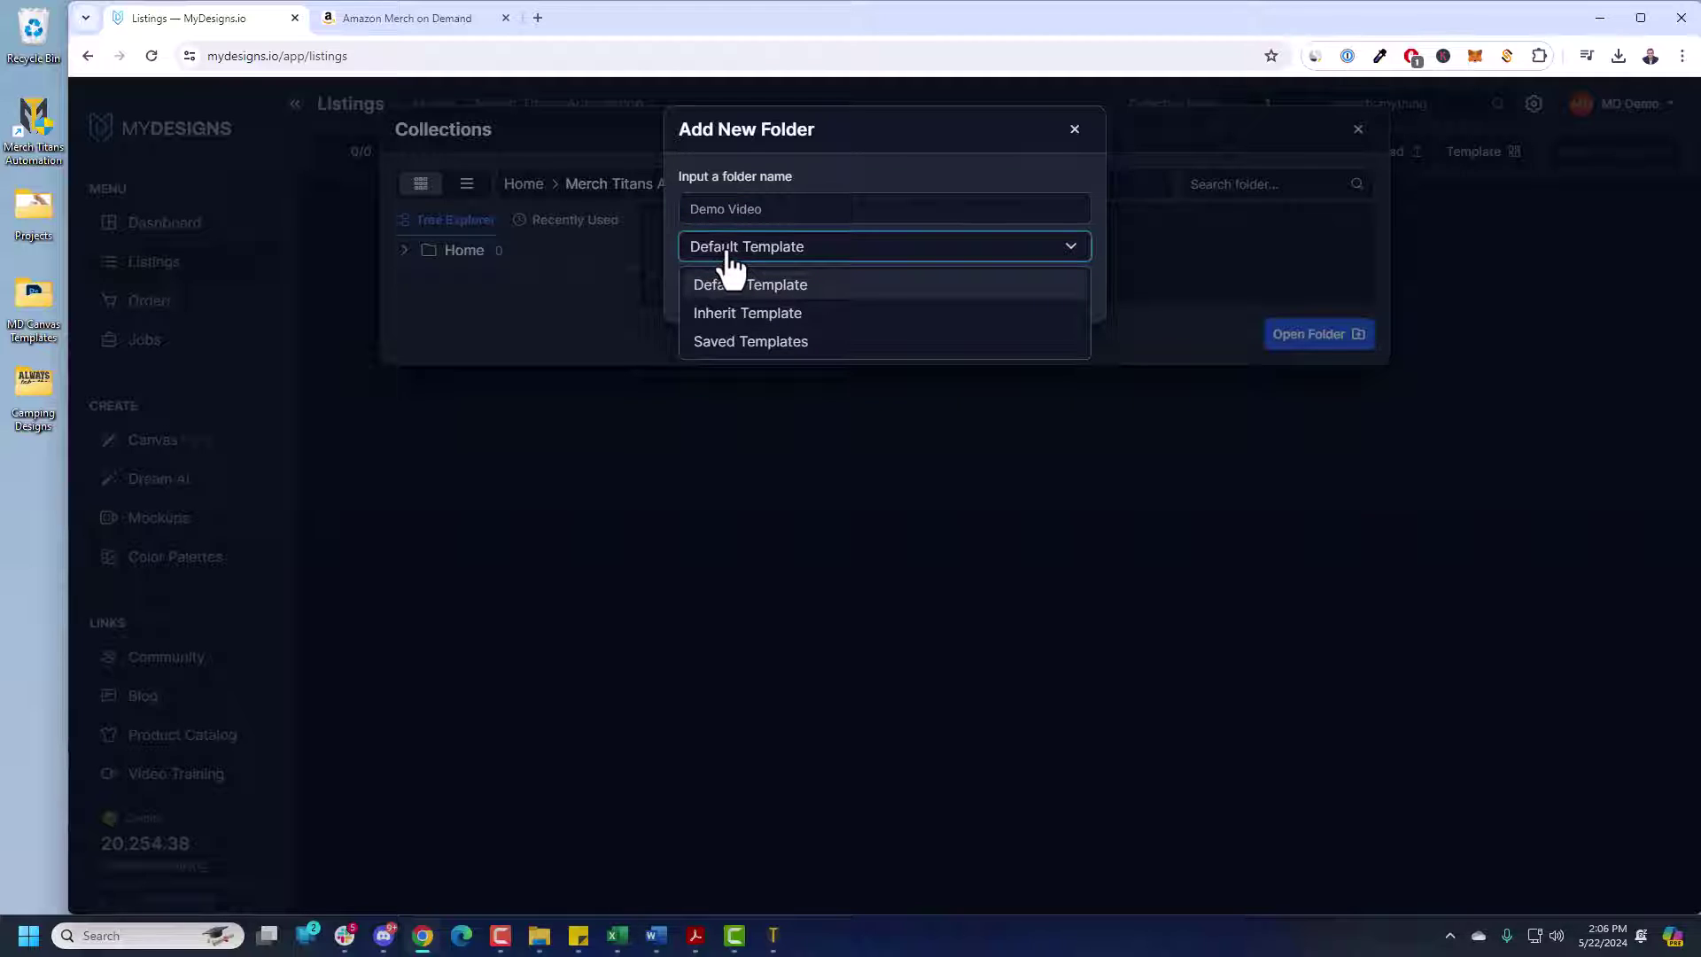
{"action": "left_click", "coordinate": [755, 342]}
{"action": "left_click", "coordinate": [778, 280]}
{"action": "scroll", "coordinate": [790, 333], "scroll_direction": "down", "scroll_amount": 3}
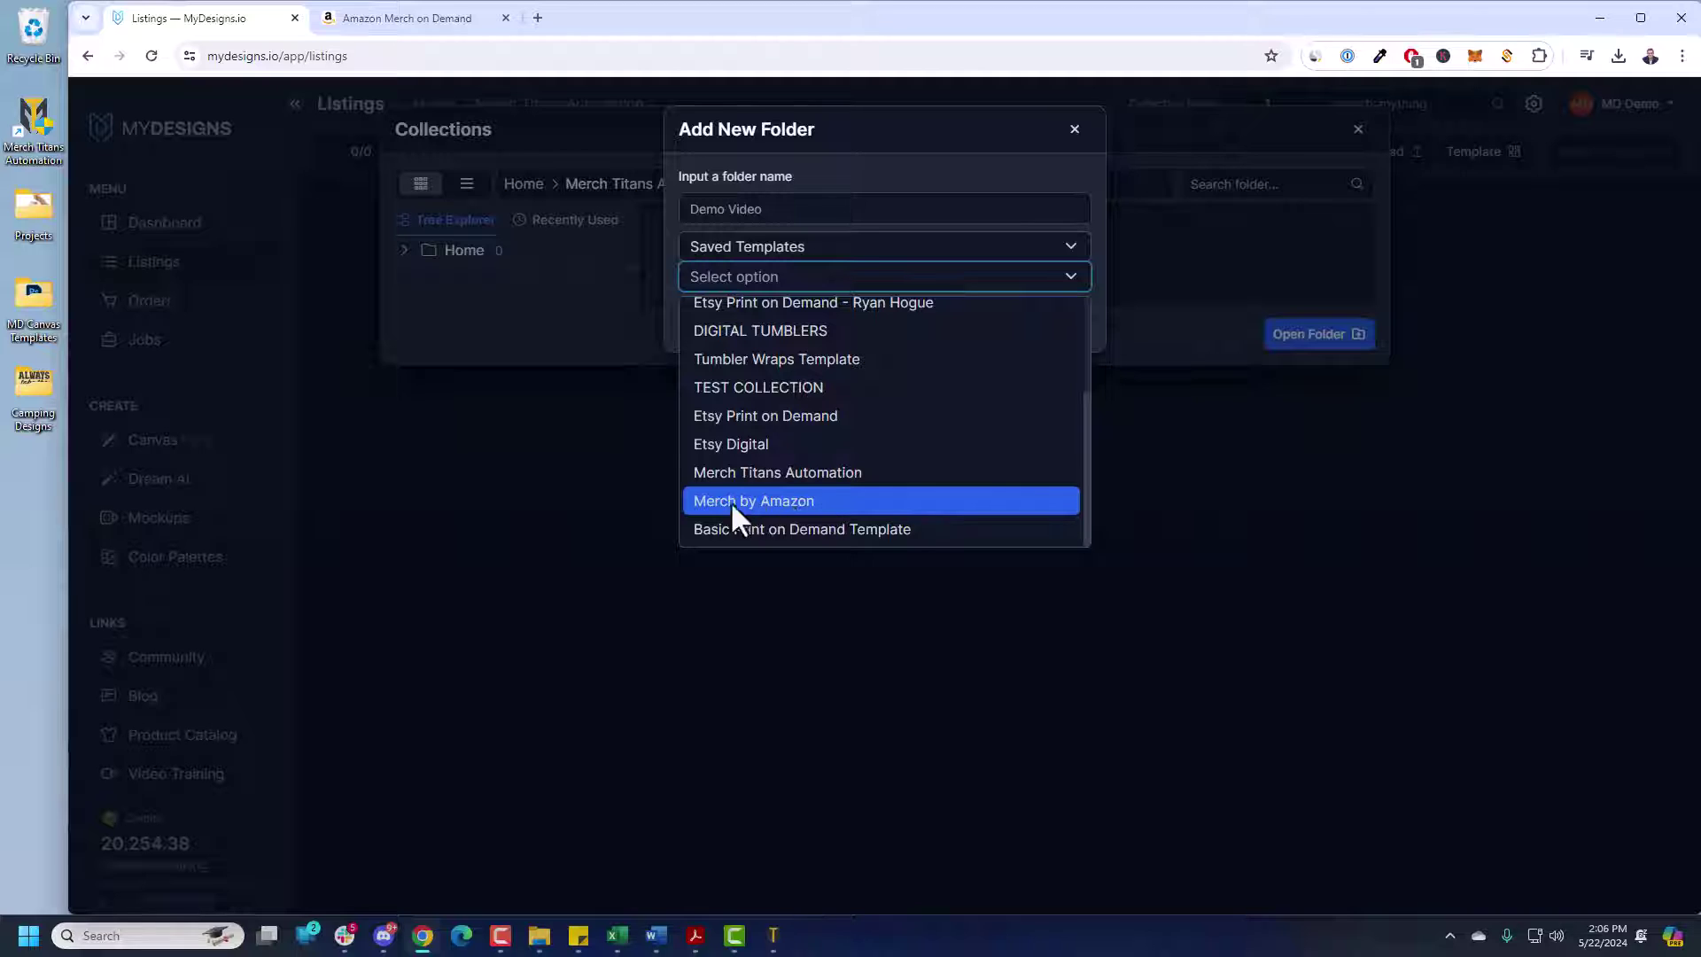
{"action": "left_click", "coordinate": [738, 500]}
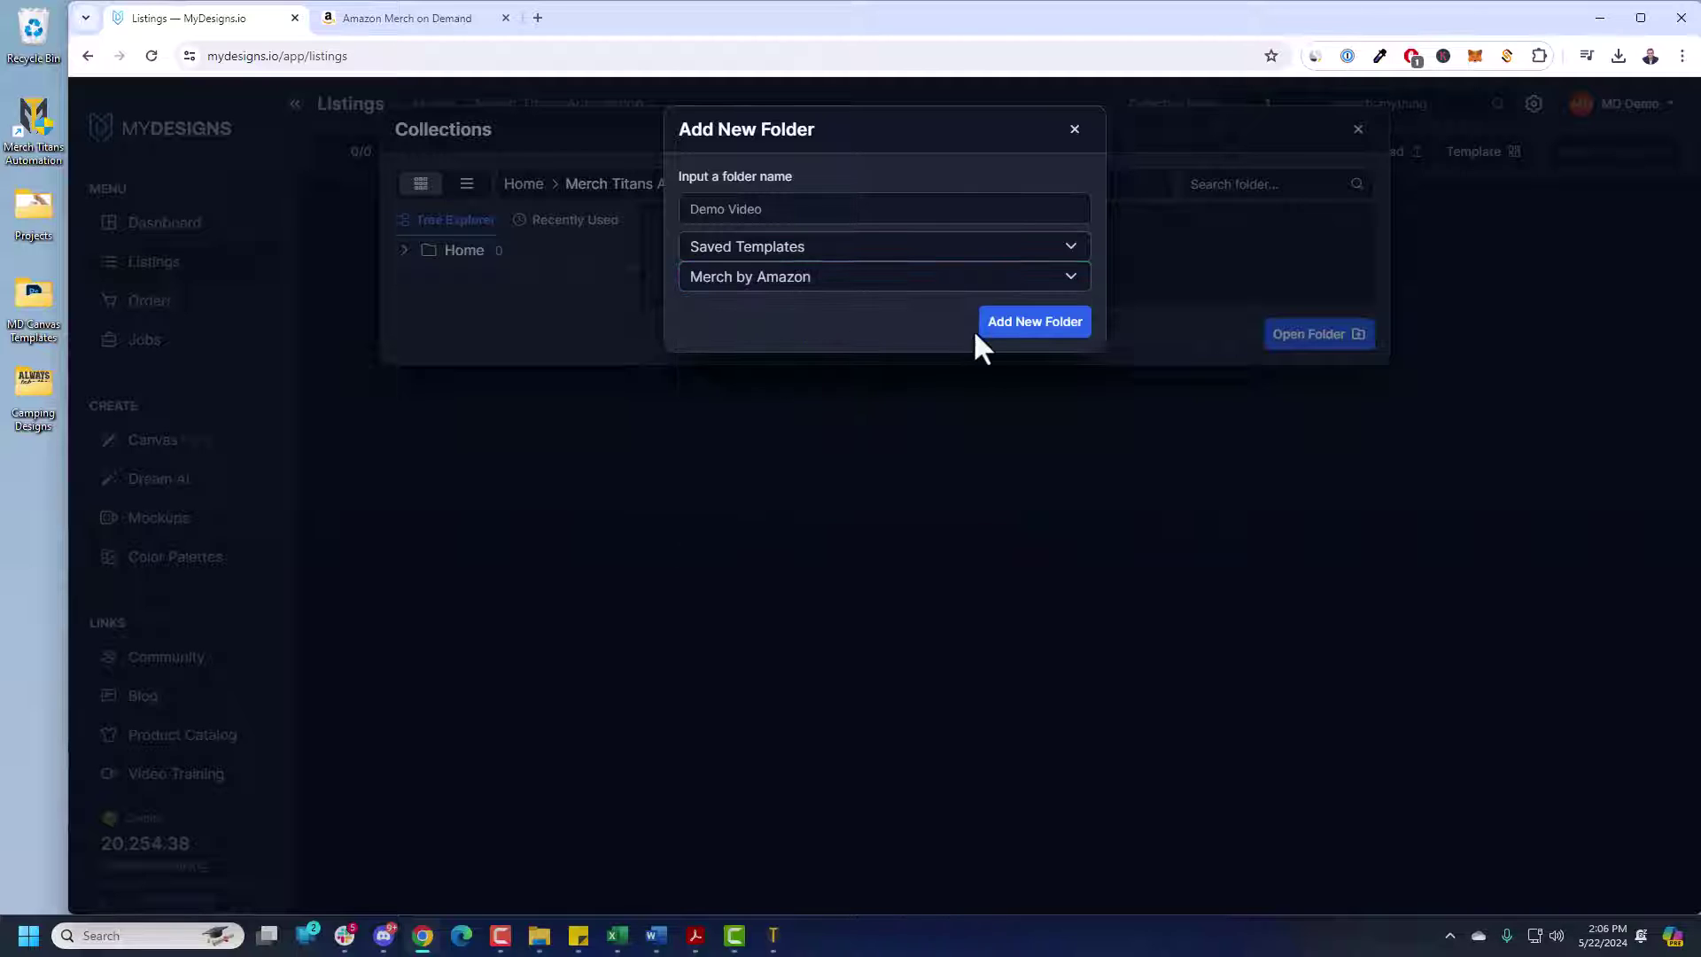
{"action": "left_click", "coordinate": [1012, 328]}
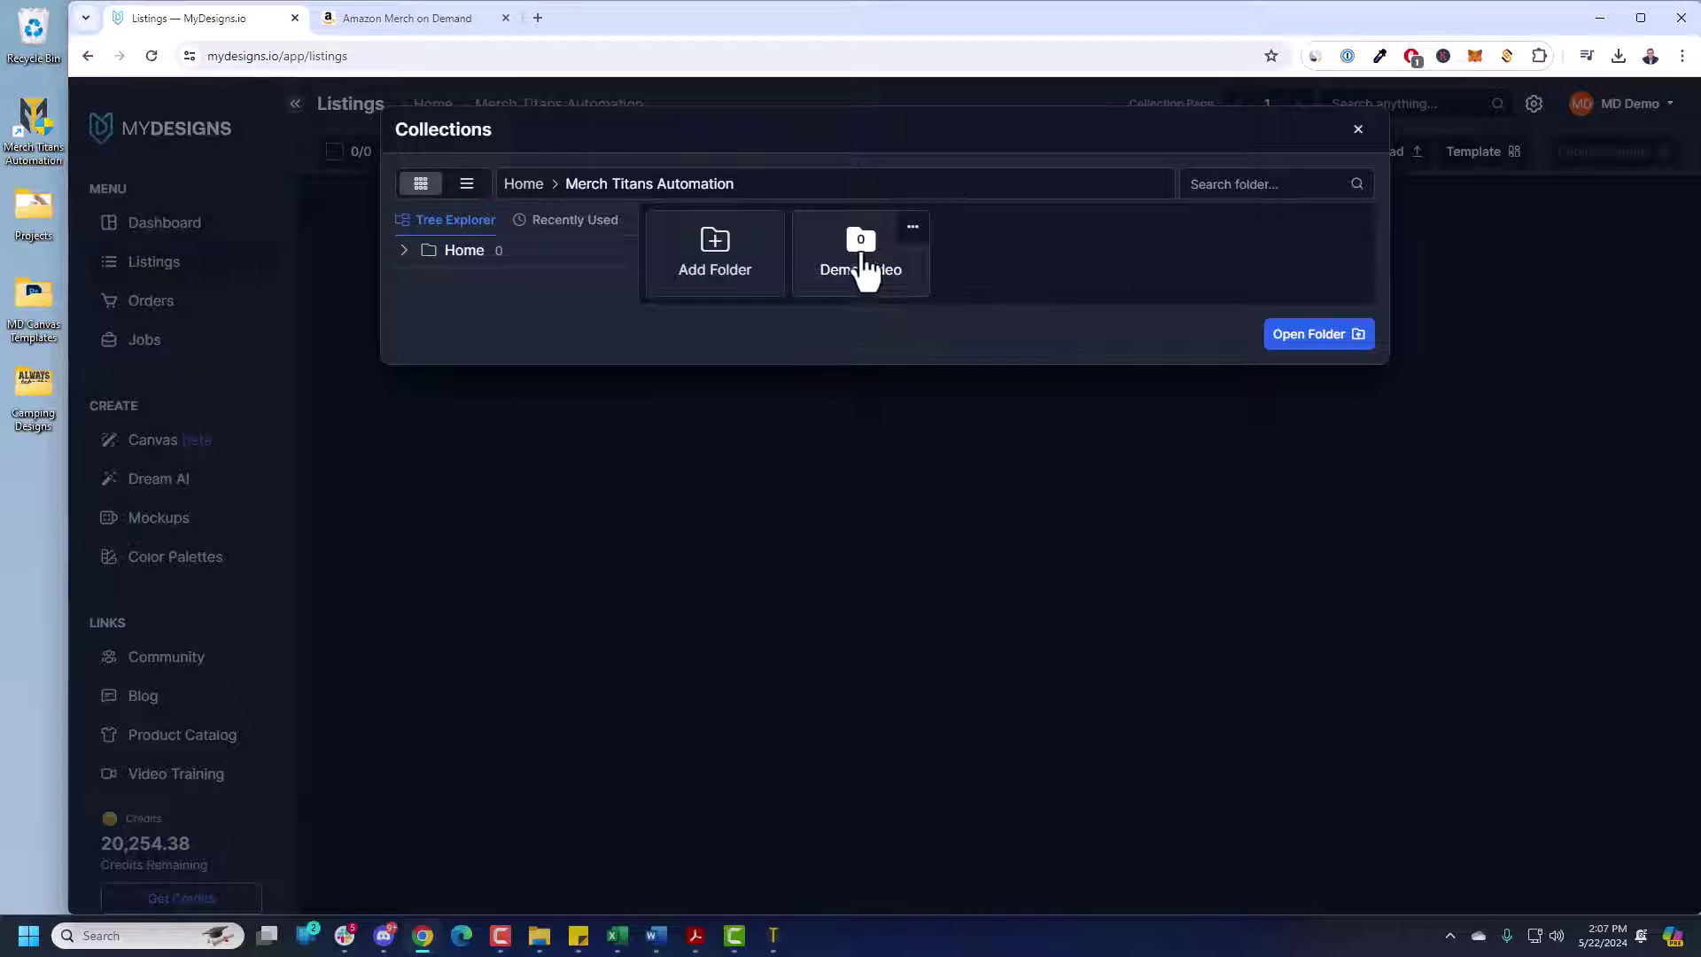
- Open the Demo Video folder as the current listings collection
{"action": "double_click", "coordinate": [864, 271]}
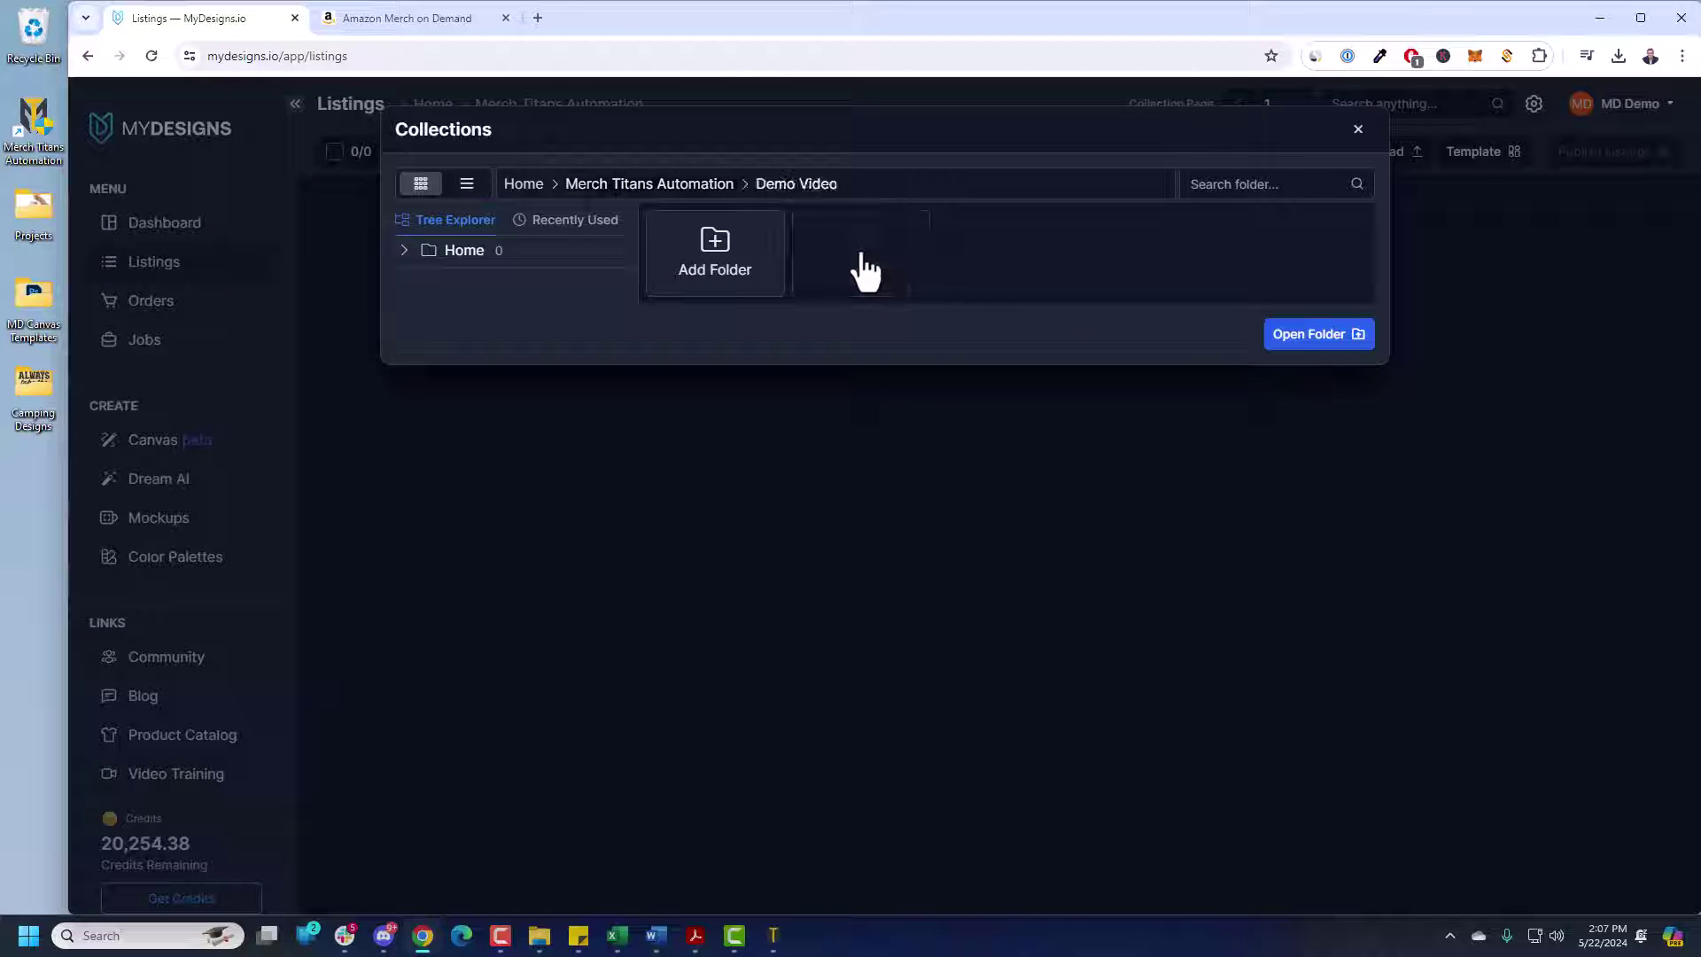
{"action": "left_click", "coordinate": [1298, 352]}
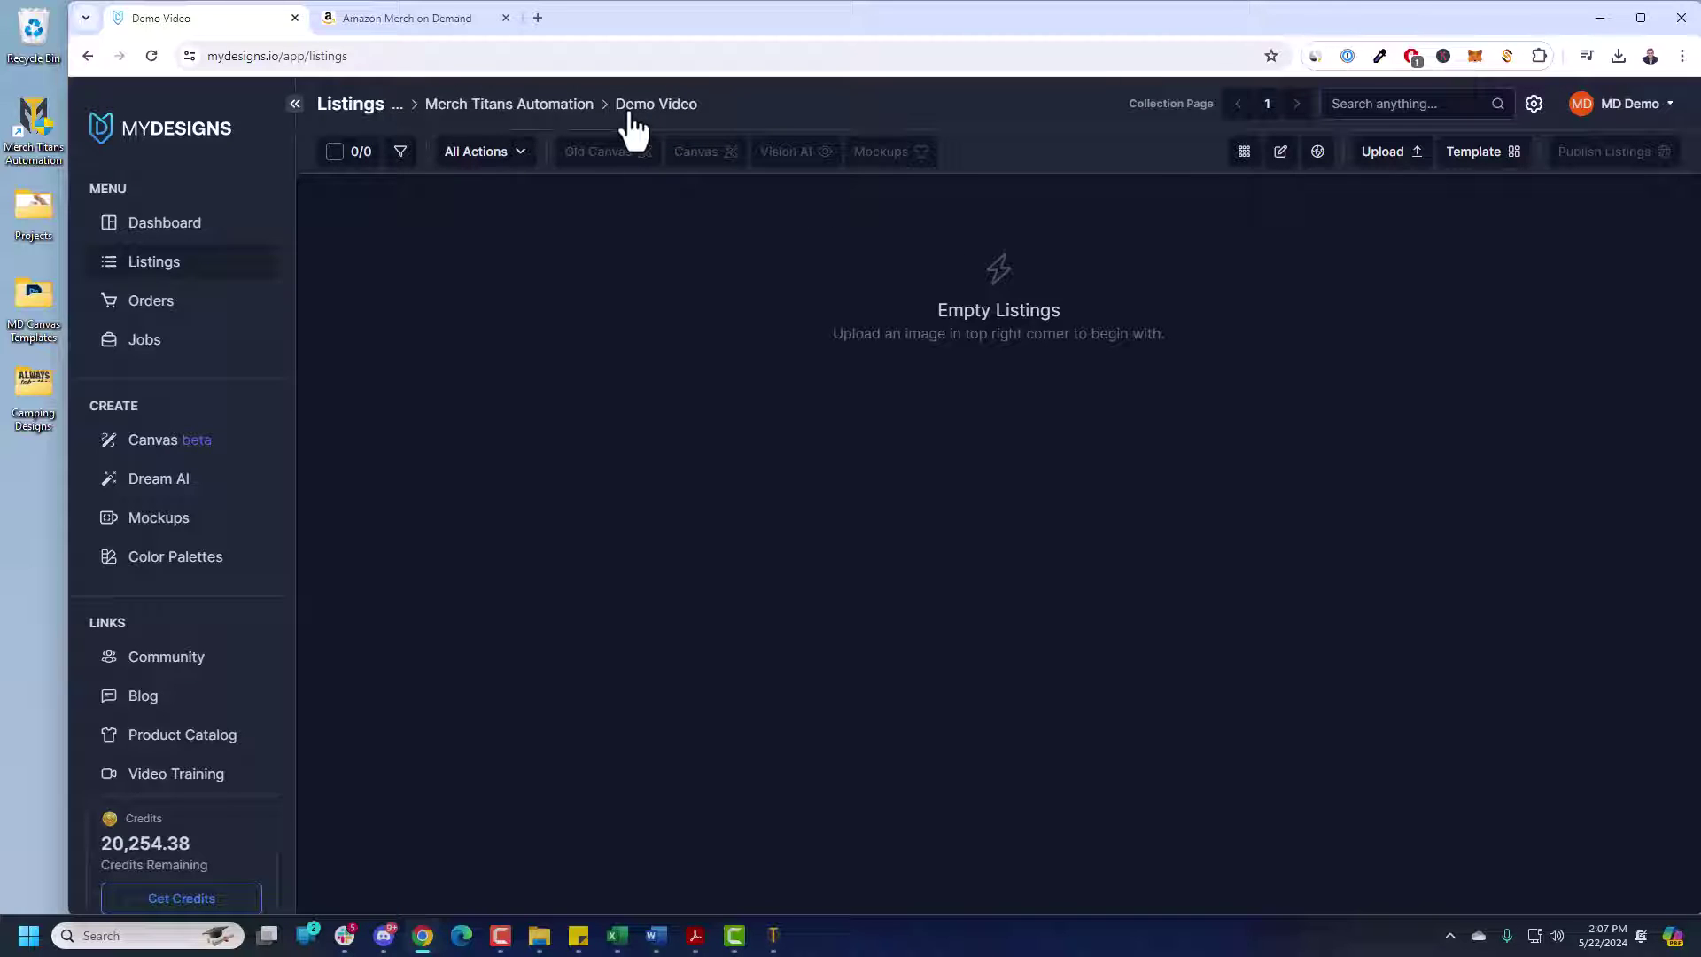
{"action": "left_click_drag", "start_coordinate": [937, 303], "coordinate": [1155, 374]}
{"action": "left_click", "coordinate": [1155, 374]}
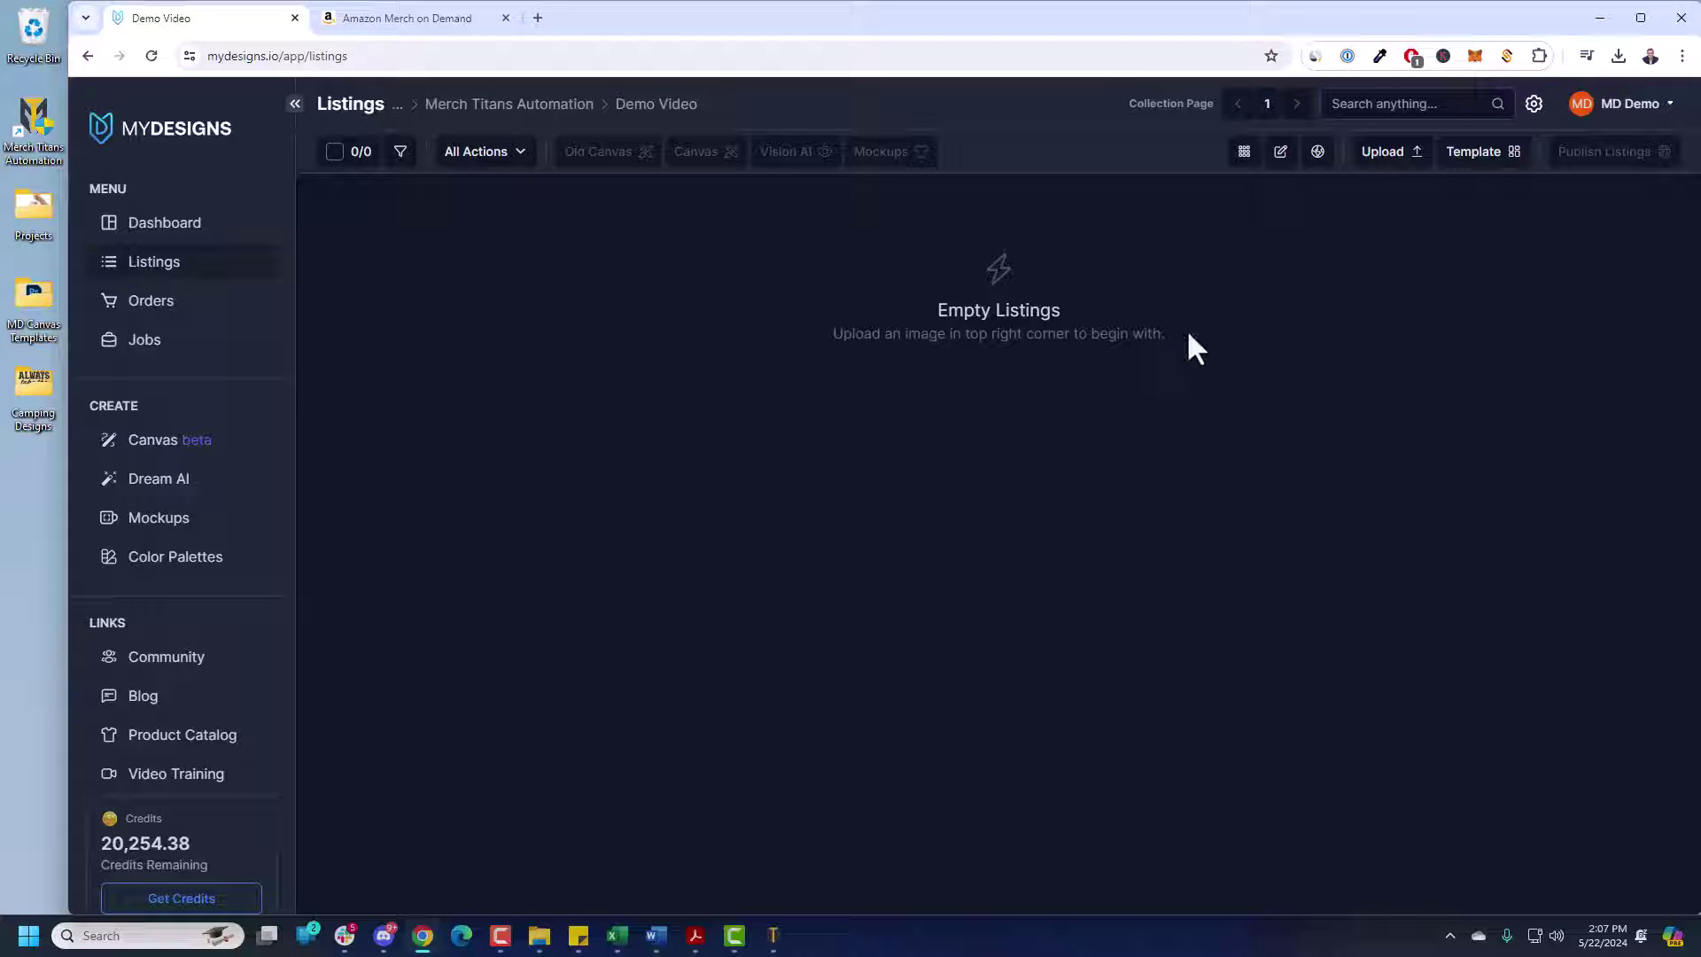
- Add all design files from the desktop's Camping Designs folder to the file upload for the Demo Video listings
{"action": "double_click", "coordinate": [21, 411]}
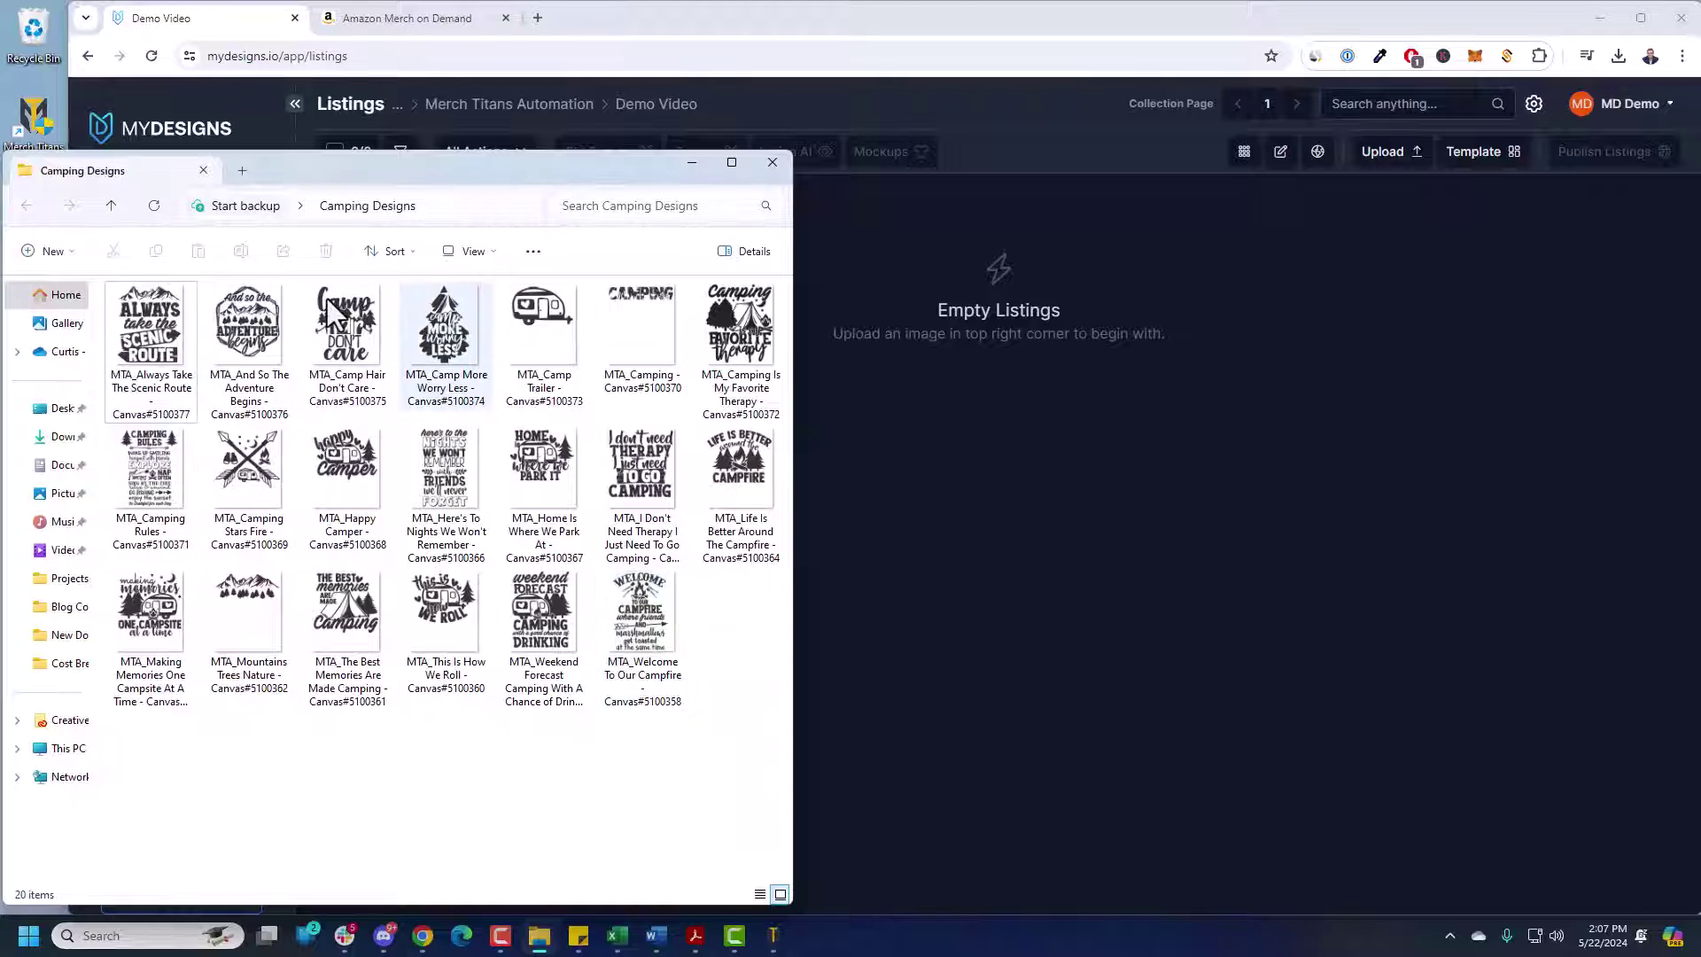
{"action": "left_click", "coordinate": [1397, 168]}
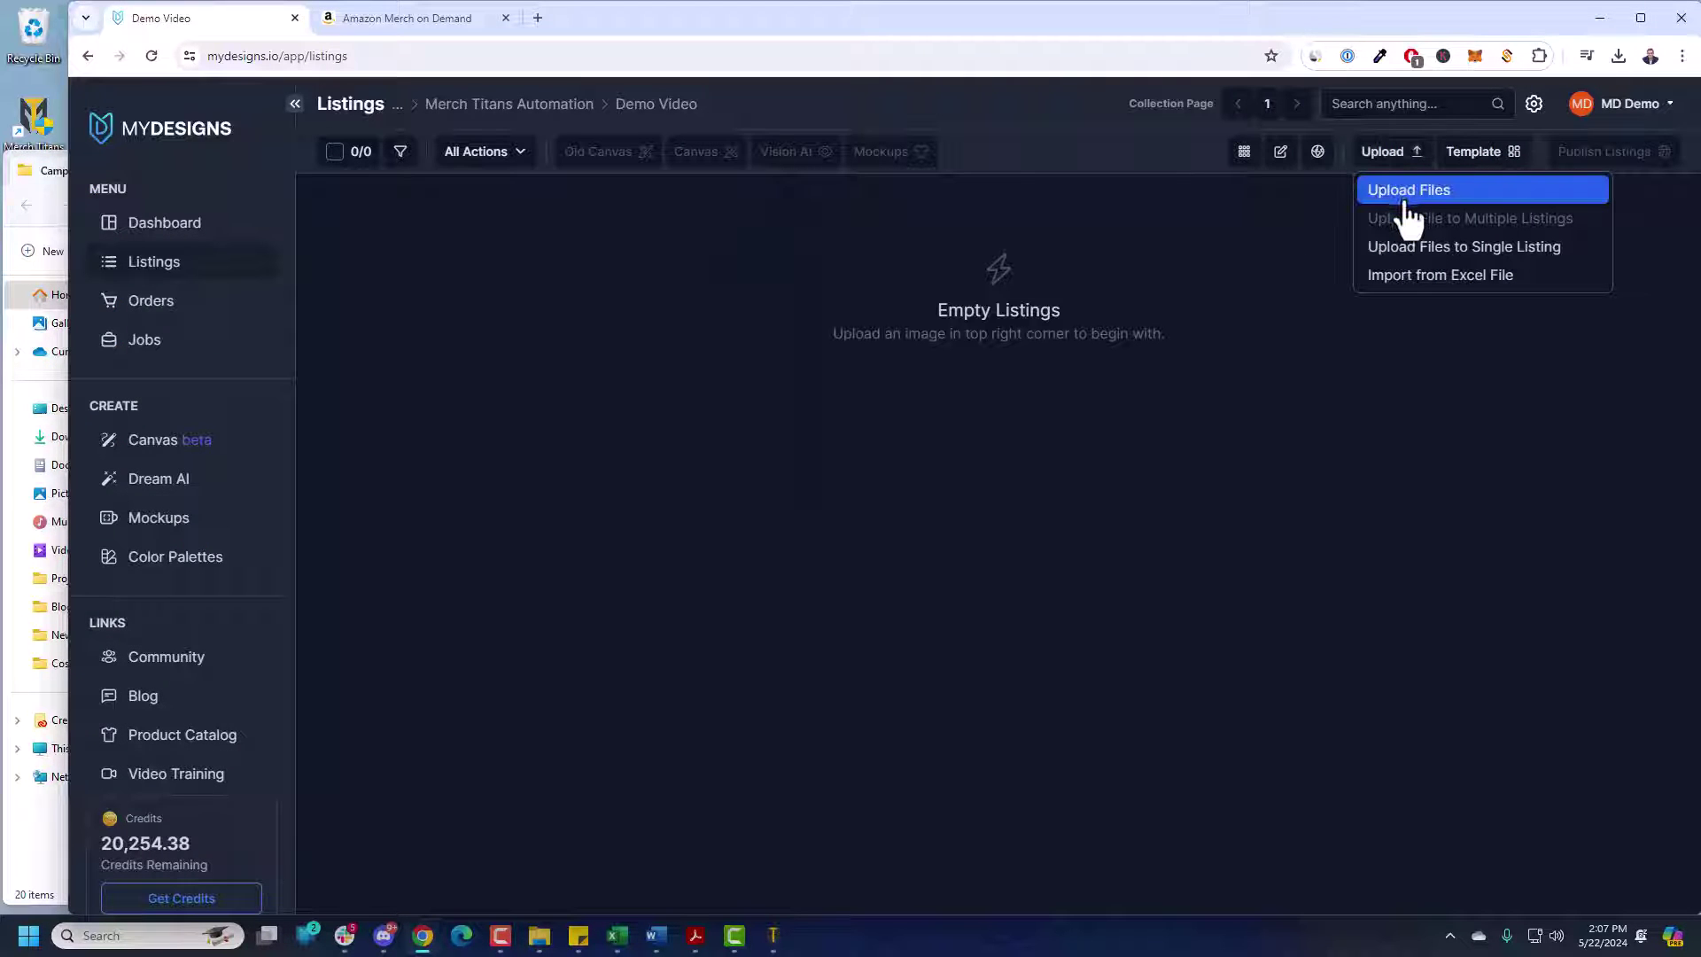
{"action": "left_click", "coordinate": [1417, 202]}
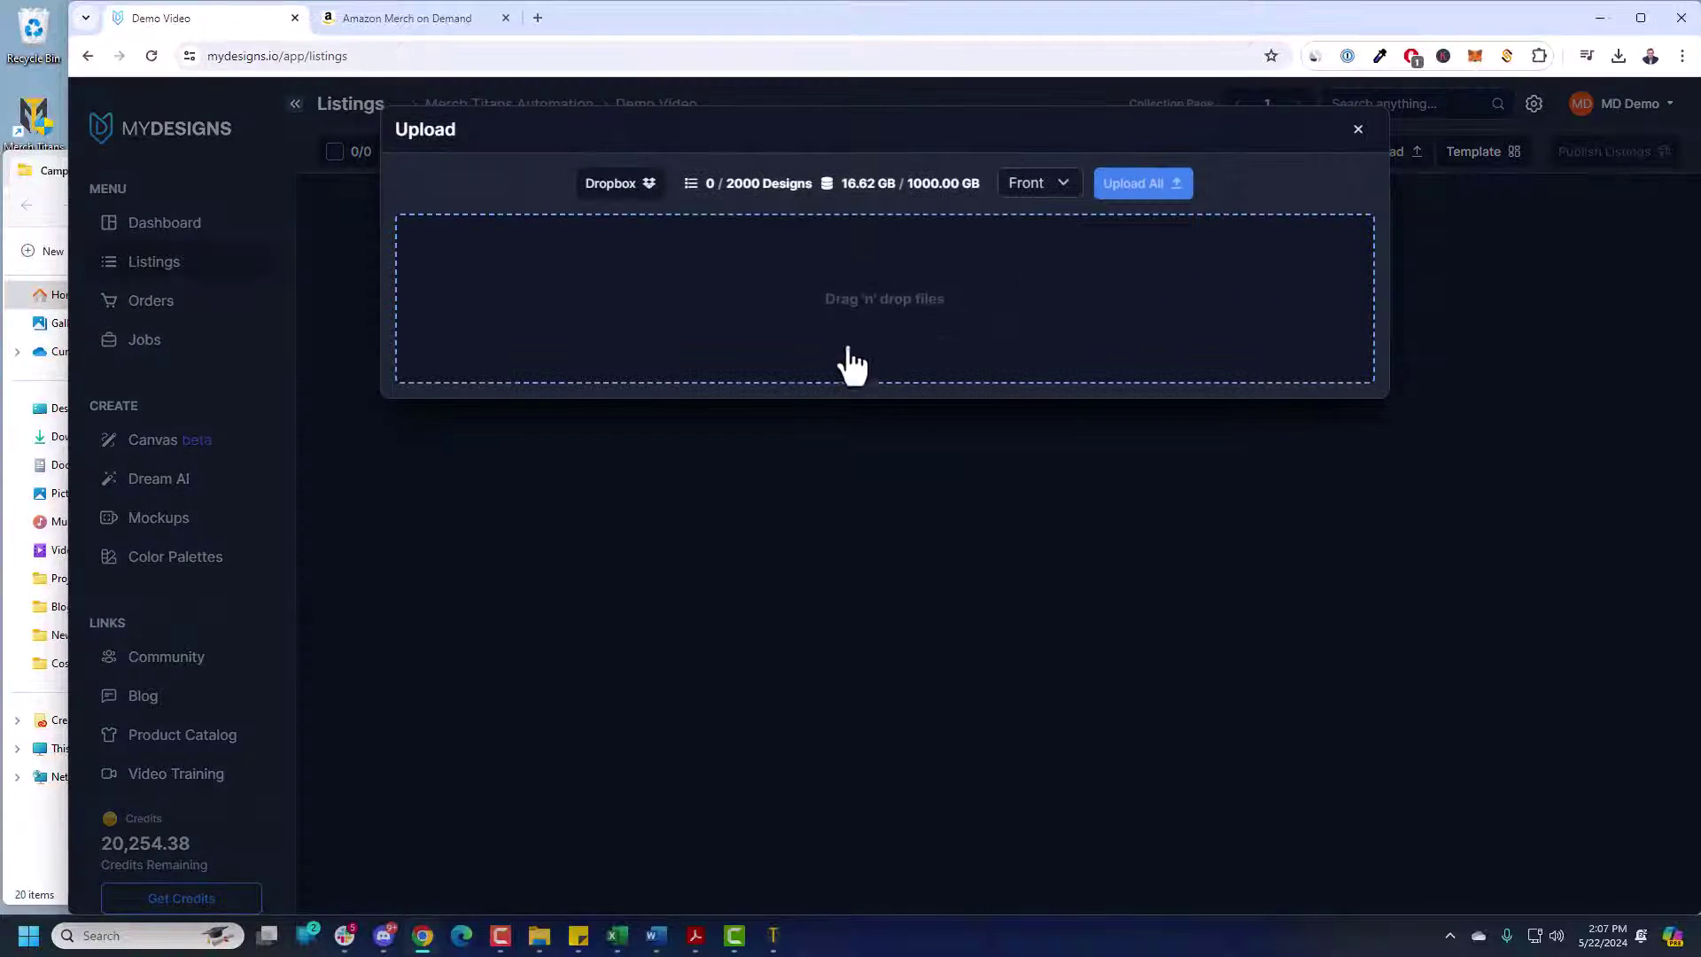
{"action": "left_click", "coordinate": [539, 936]}
{"action": "key", "text": "ctrl+a"}
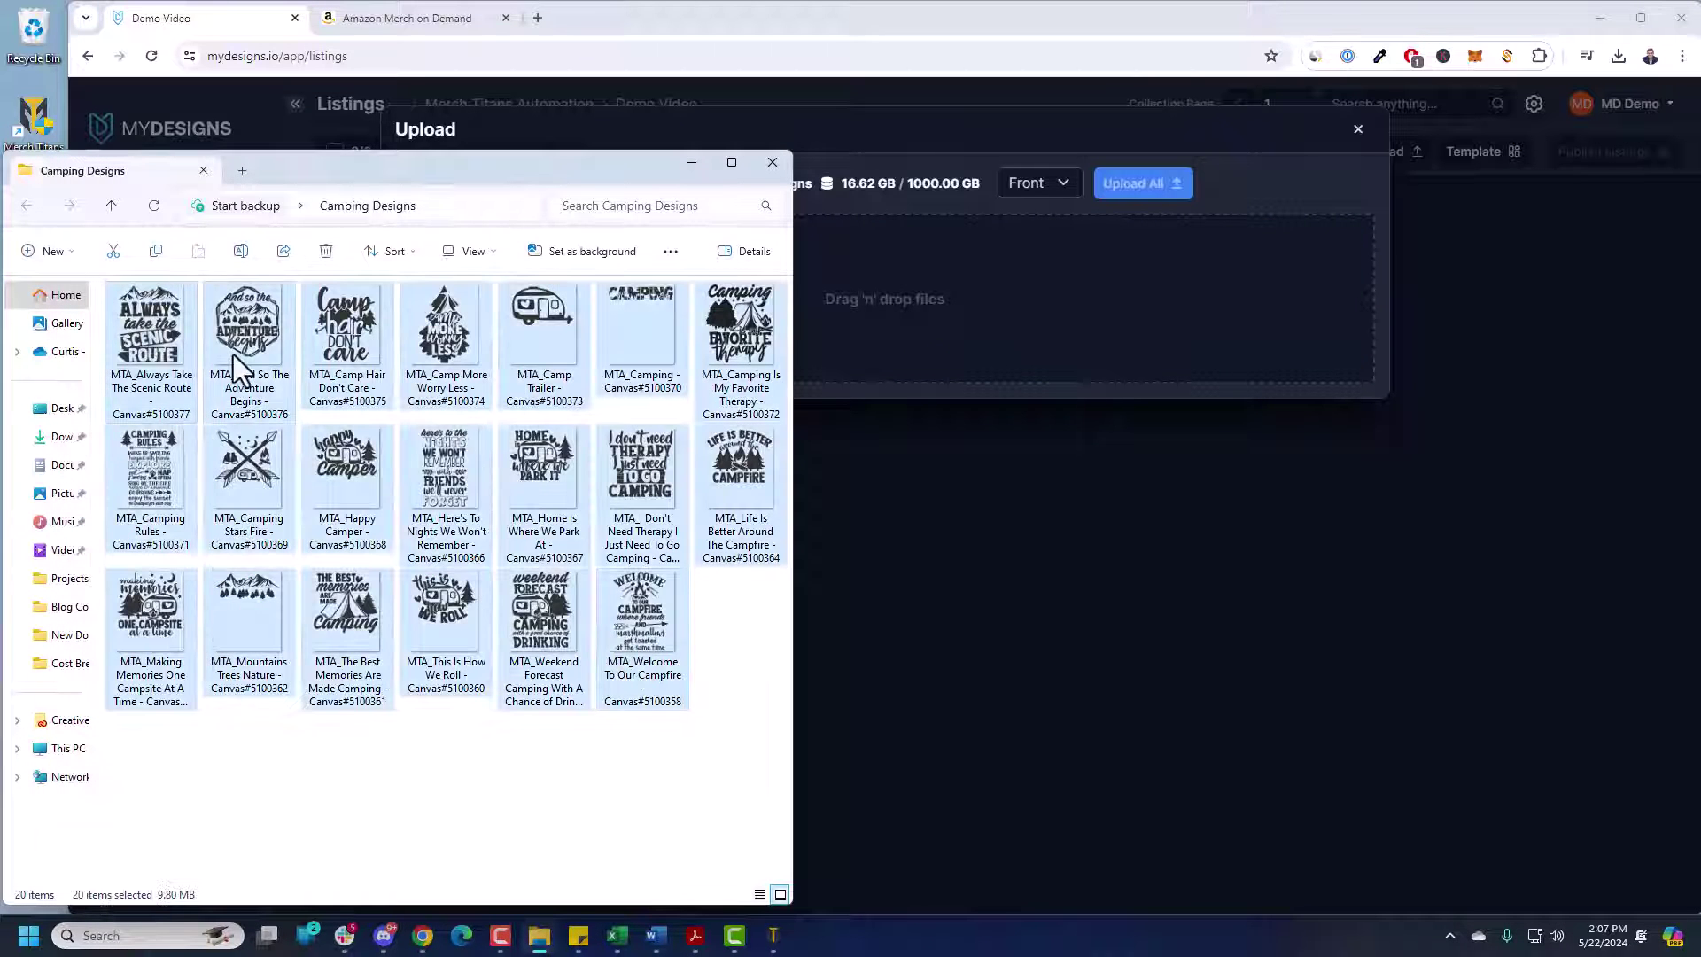
{"action": "left_click_drag", "start_coordinate": [232, 354], "coordinate": [992, 292]}
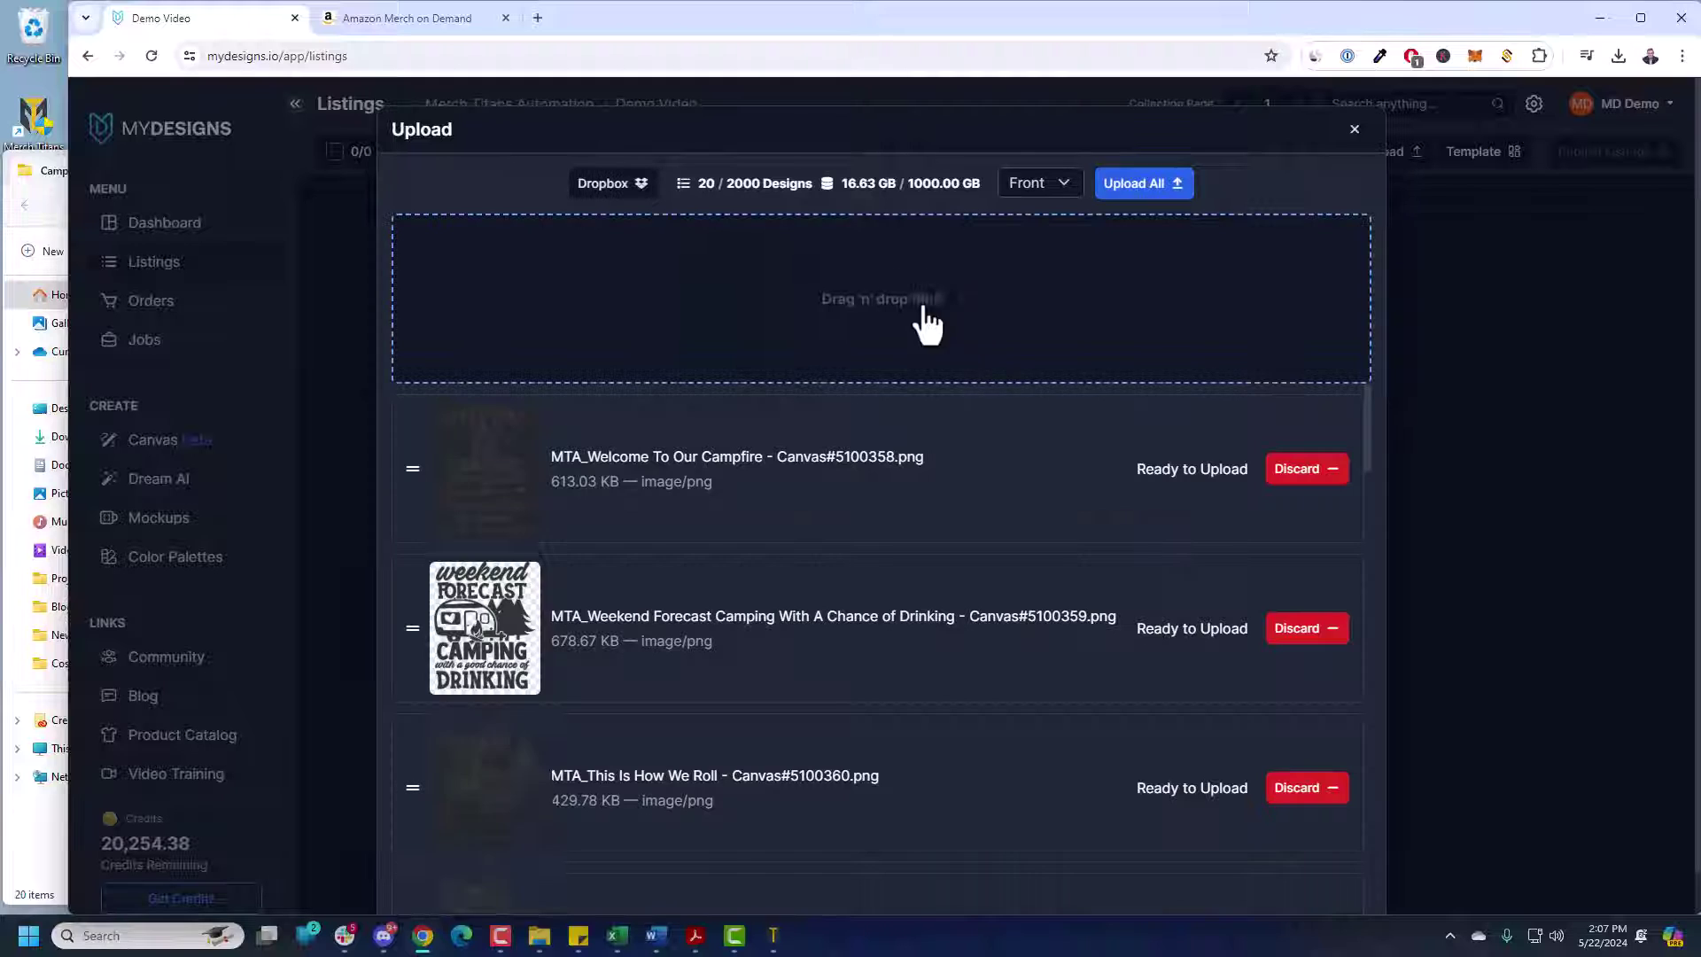
- Upload all queued camping designs as new listings
{"action": "left_click", "coordinate": [1161, 195]}
{"action": "left_click", "coordinate": [1068, 218]}
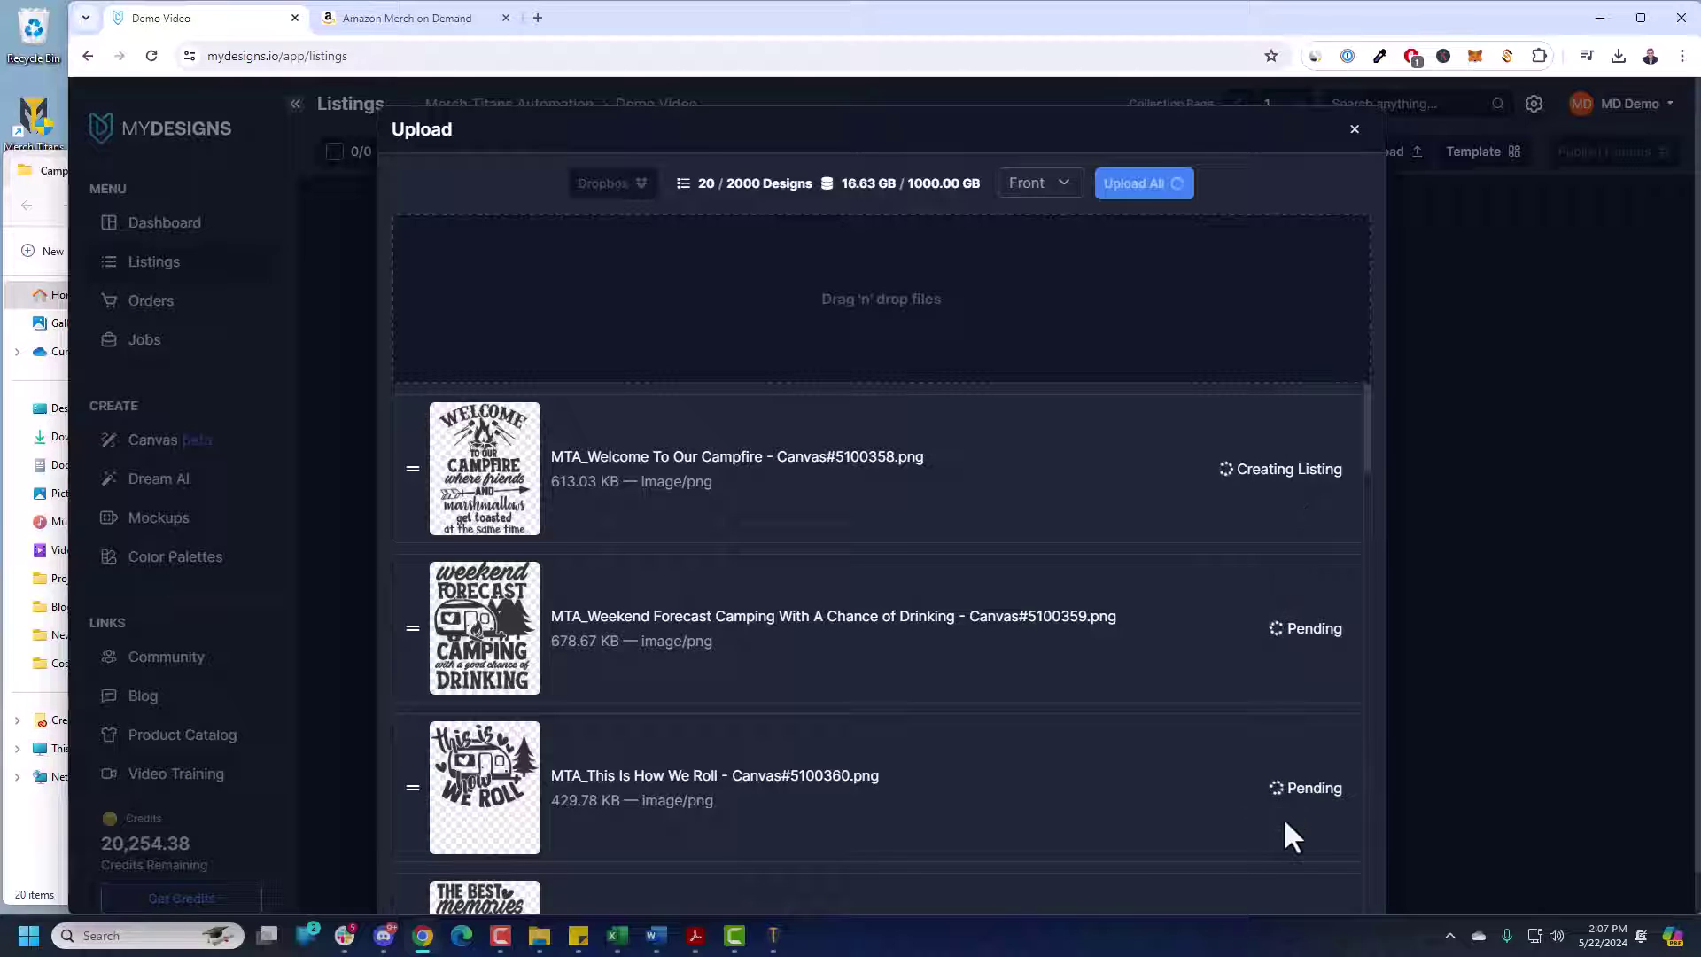
{"action": "scroll", "coordinate": [1305, 482], "scroll_direction": "down", "scroll_amount": 1}
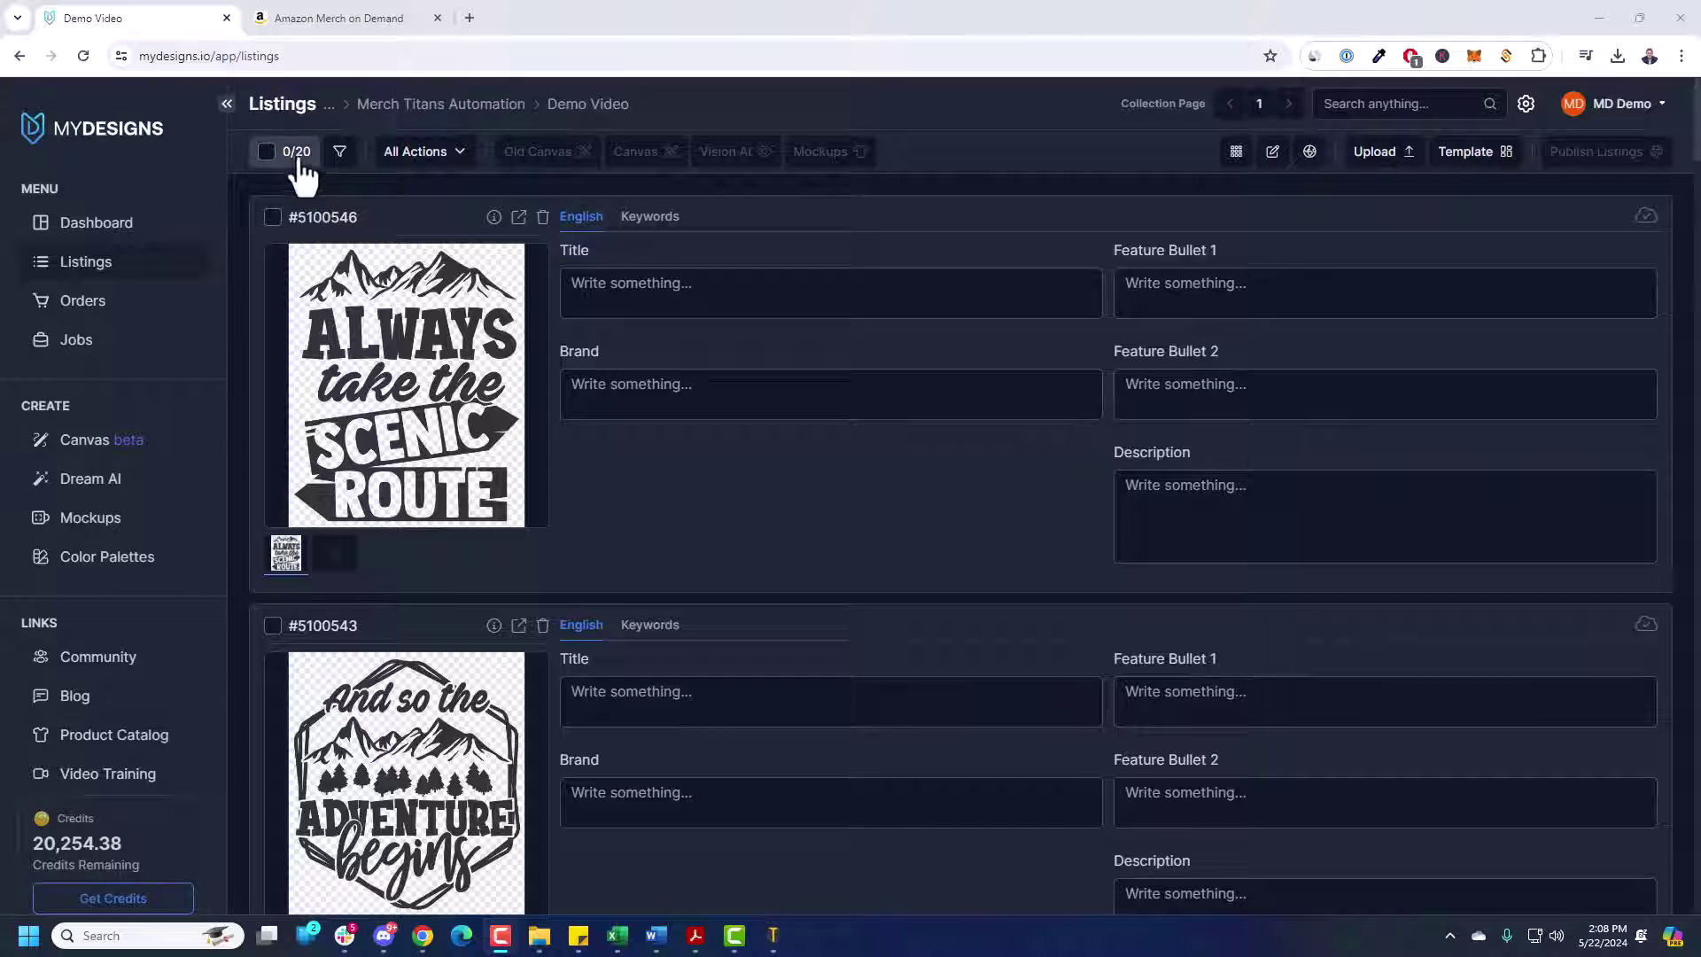
- Look through the uploaded camping listings and select all of them
{"action": "left_click", "coordinate": [299, 159]}
{"action": "scroll", "coordinate": [709, 523], "scroll_direction": "down", "scroll_amount": 2}
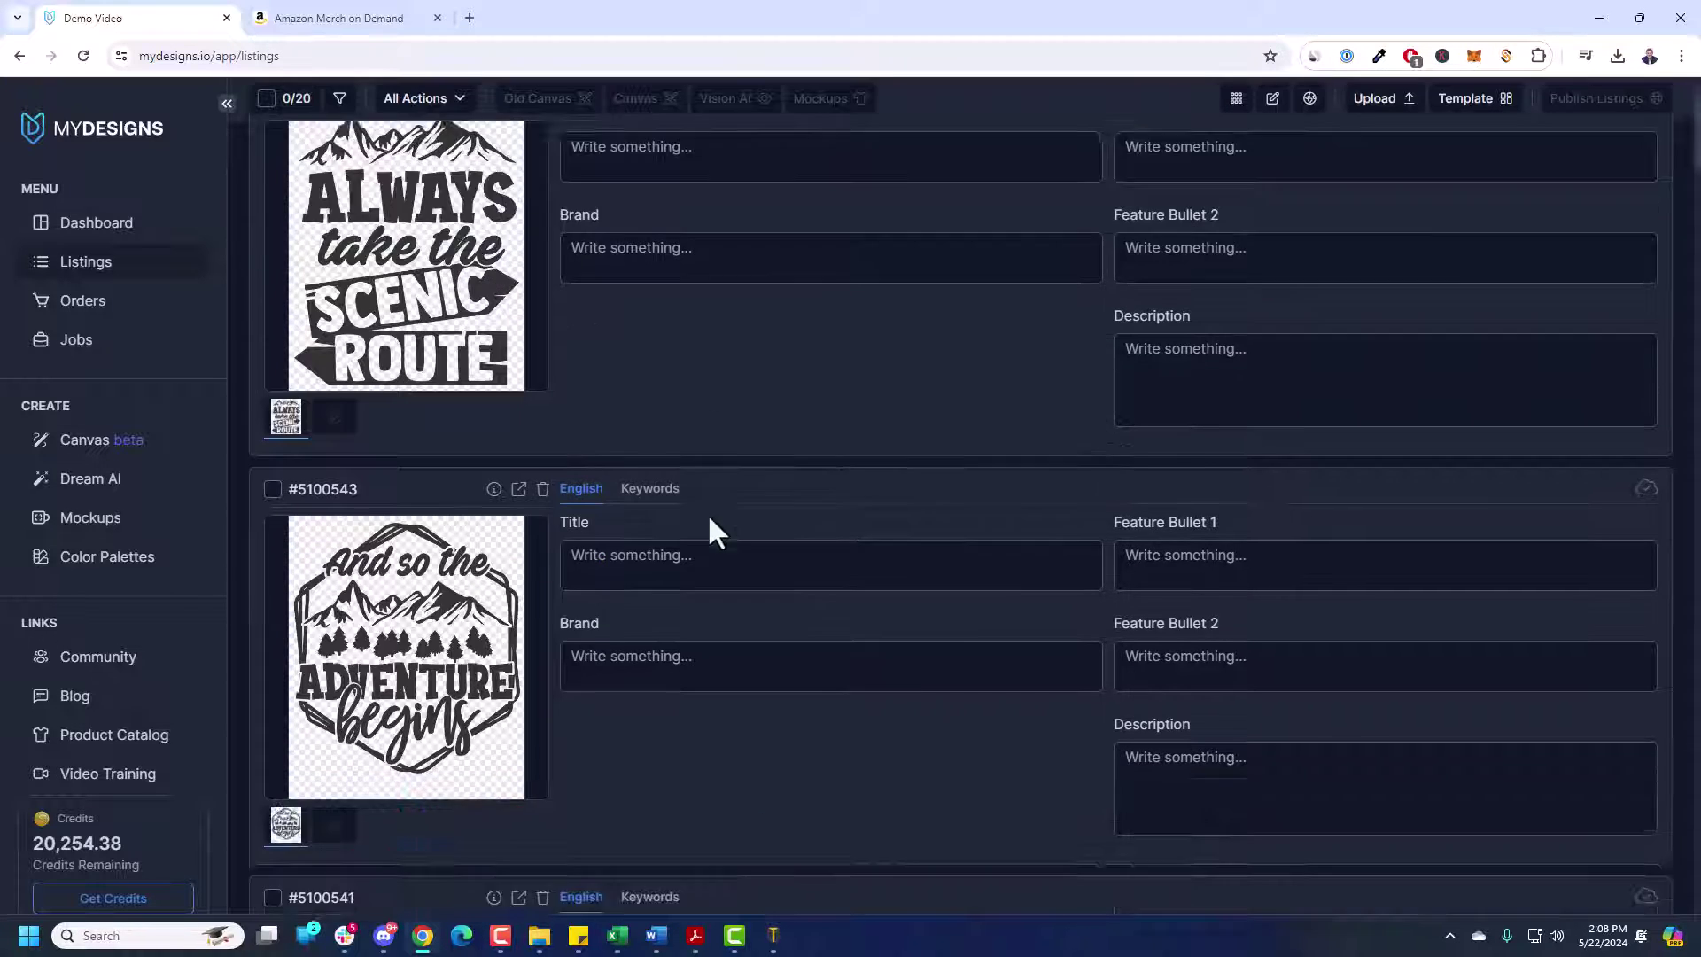
{"action": "scroll", "coordinate": [708, 527], "scroll_direction": "down", "scroll_amount": 20}
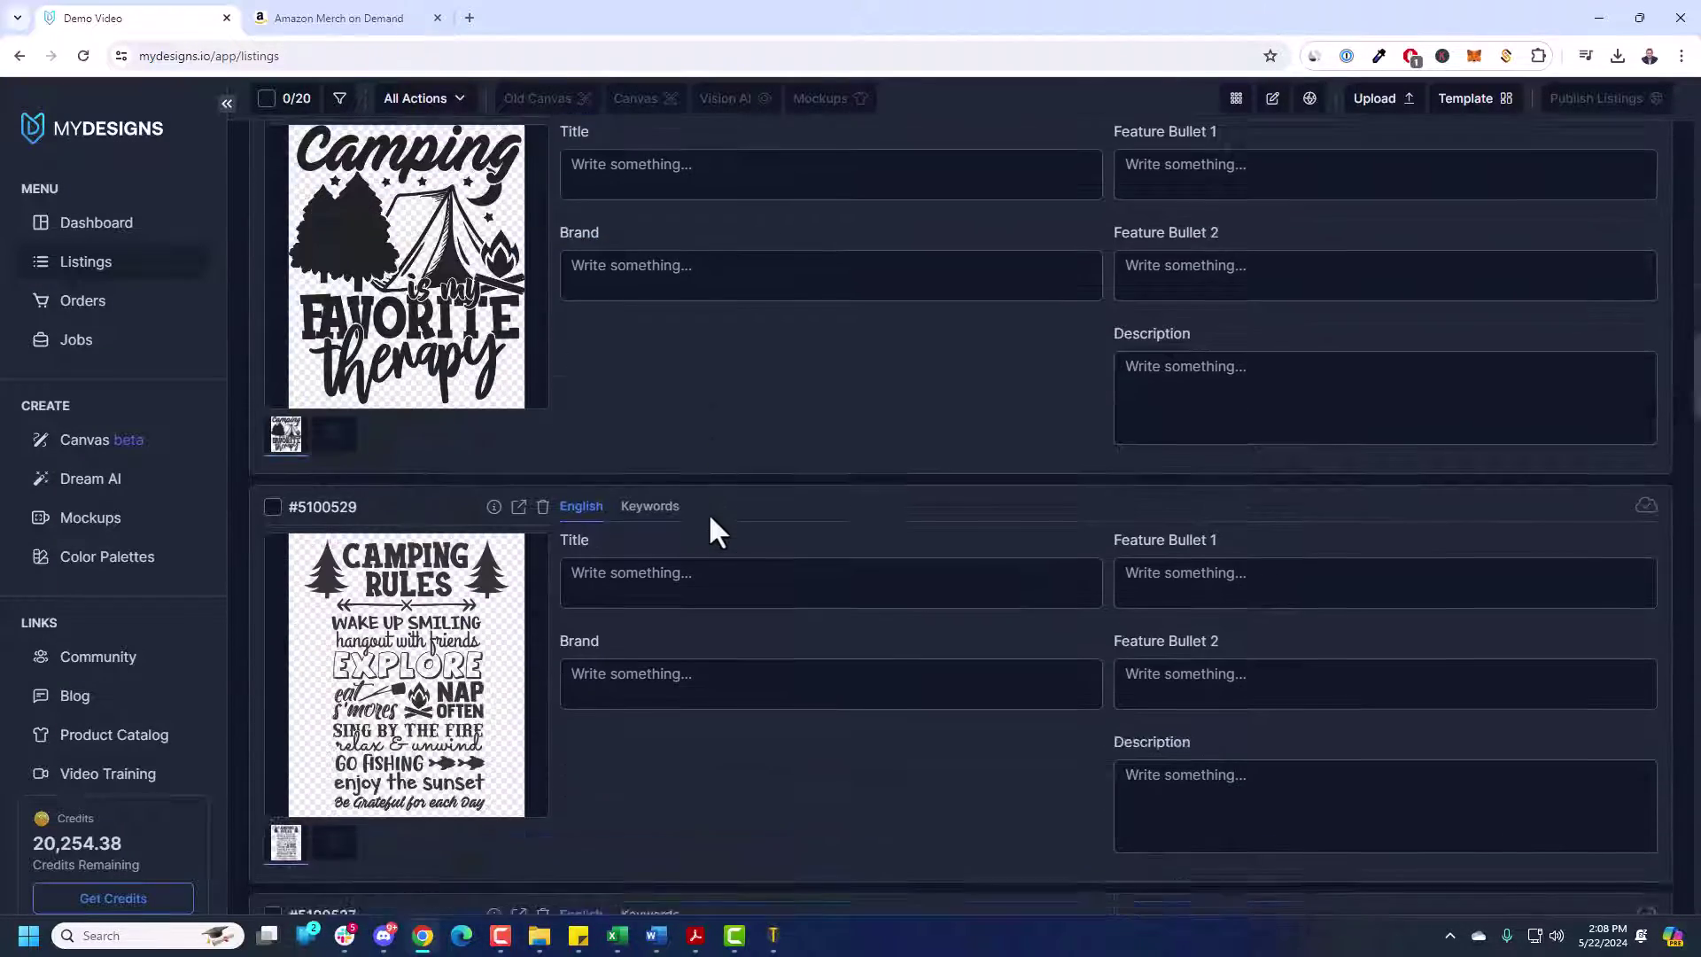
{"action": "scroll", "coordinate": [709, 517], "scroll_direction": "down", "scroll_amount": 20}
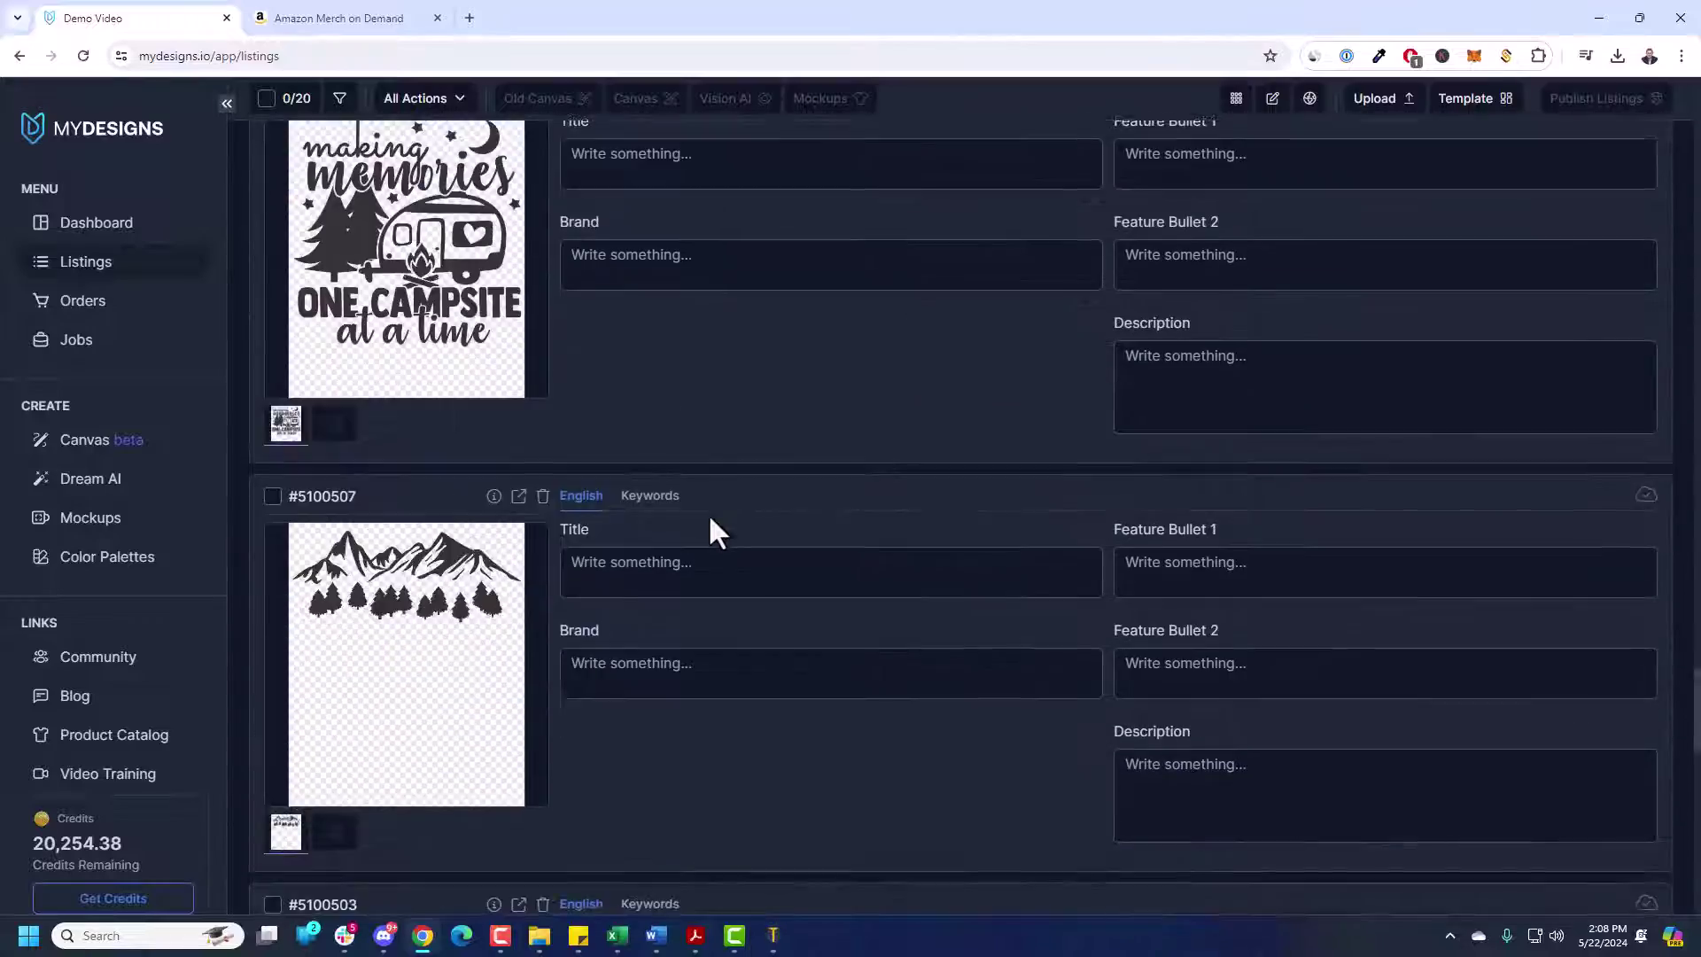
{"action": "scroll", "coordinate": [711, 519], "scroll_direction": "up", "scroll_amount": 20}
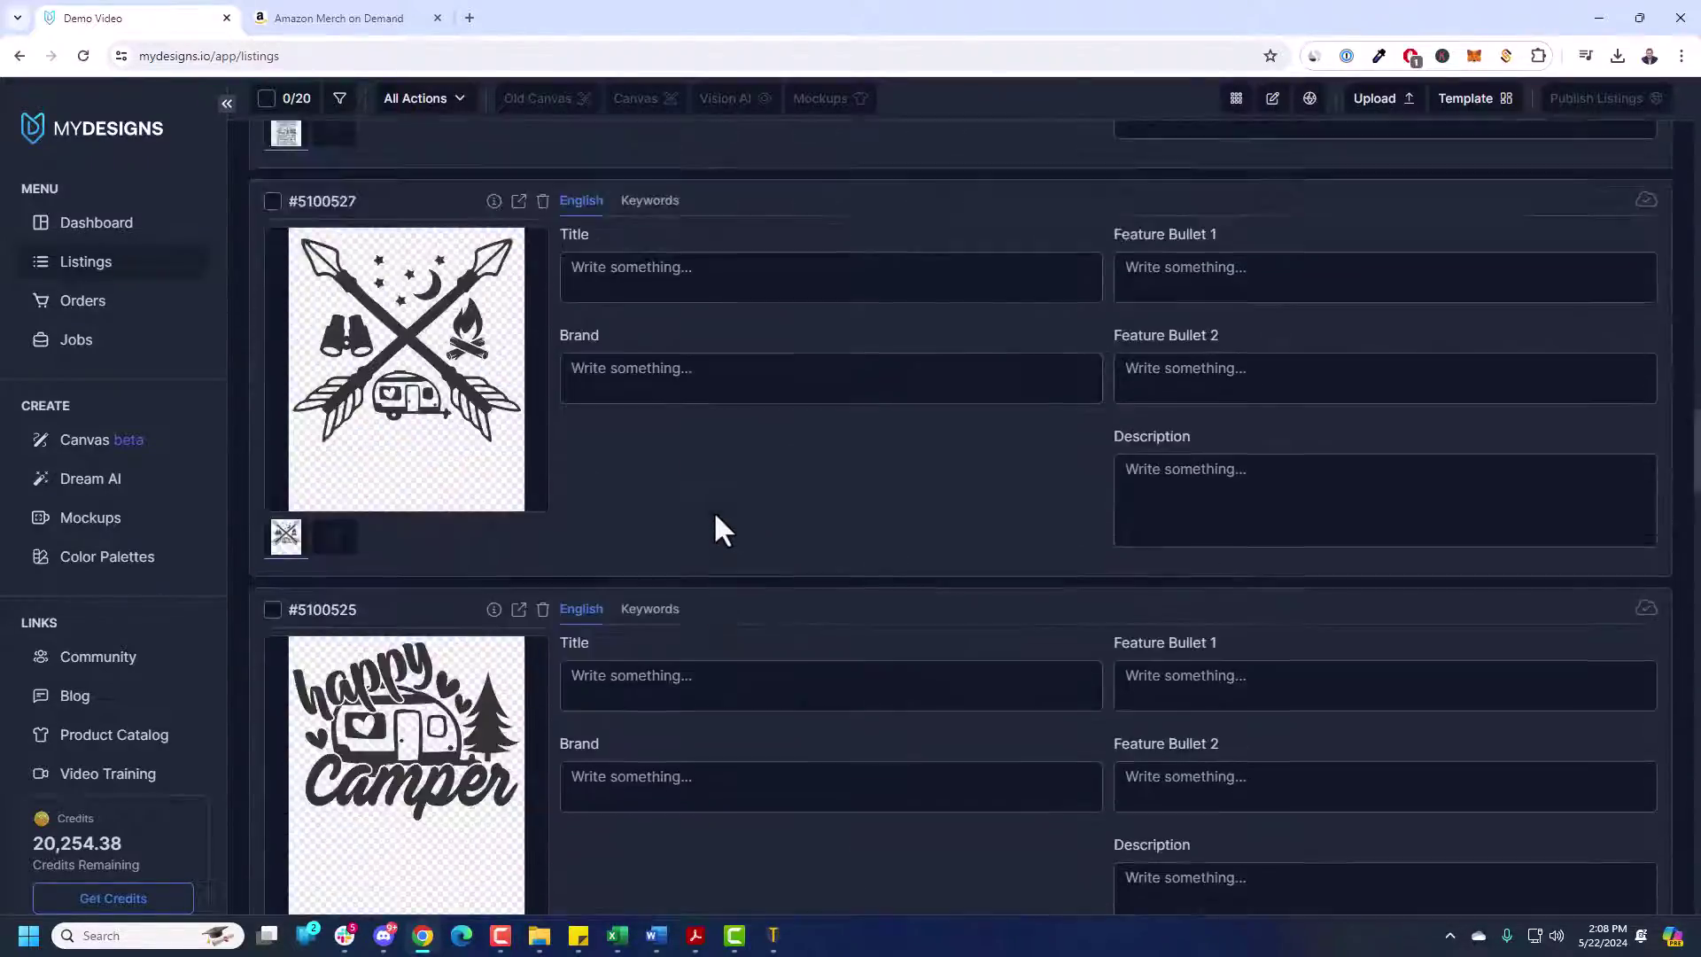
{"action": "scroll", "coordinate": [715, 517], "scroll_direction": "up", "scroll_amount": 20}
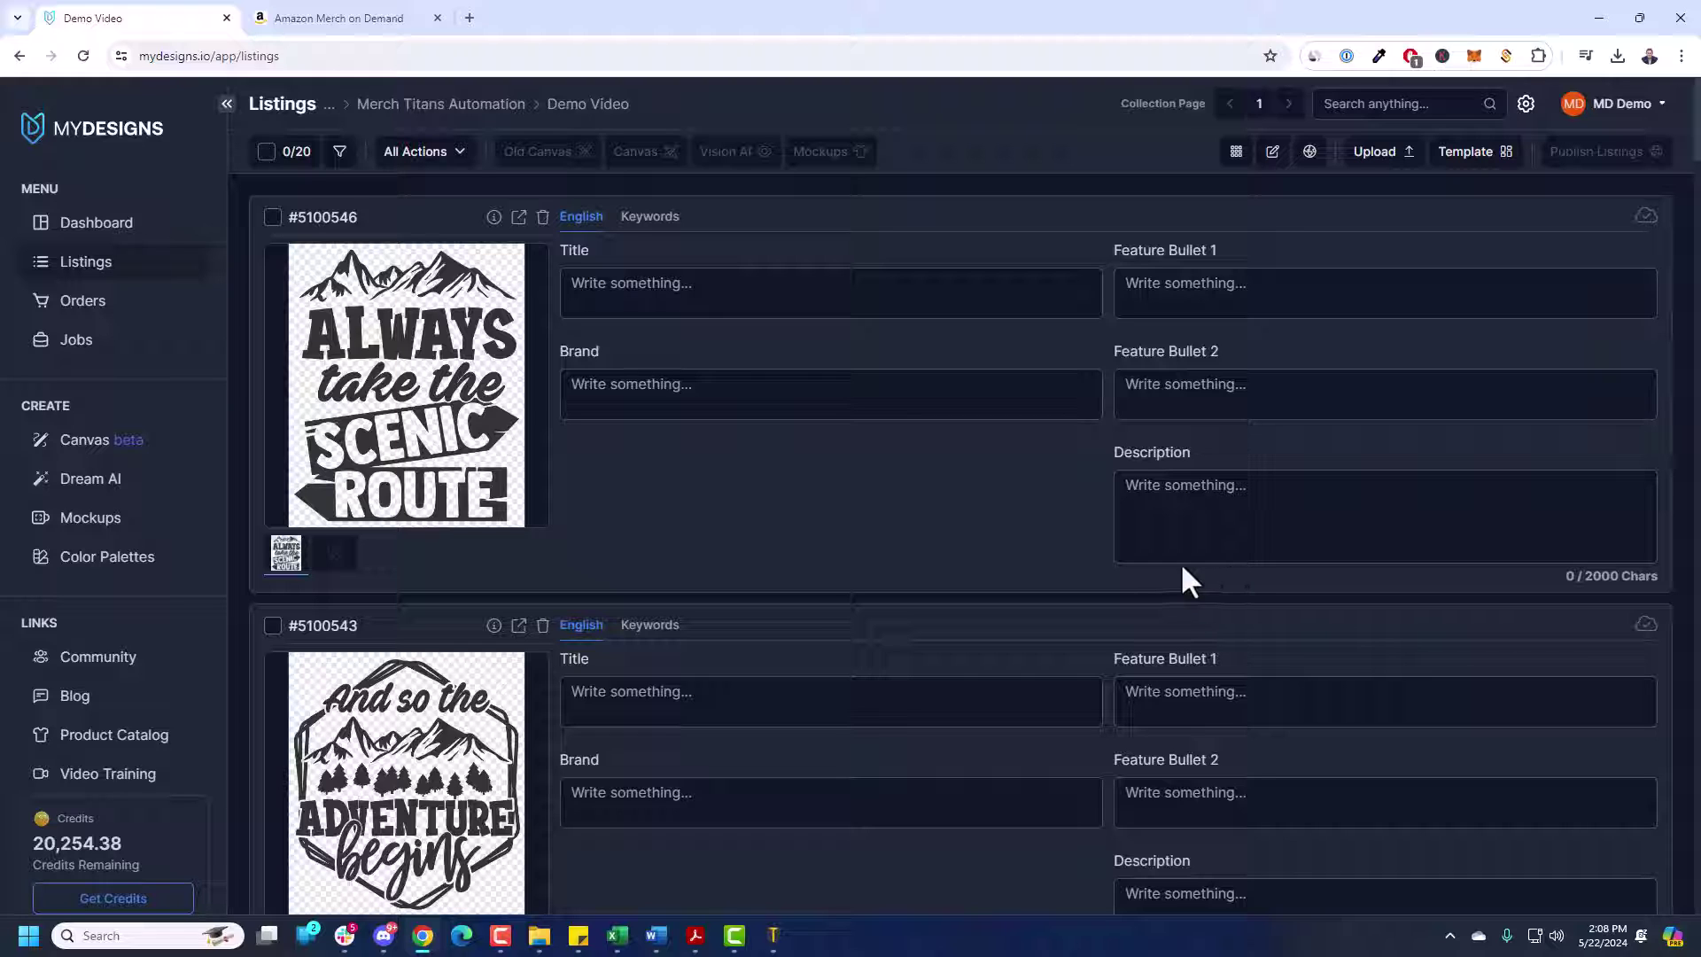
{"action": "mouse_move", "coordinate": [274, 152]}
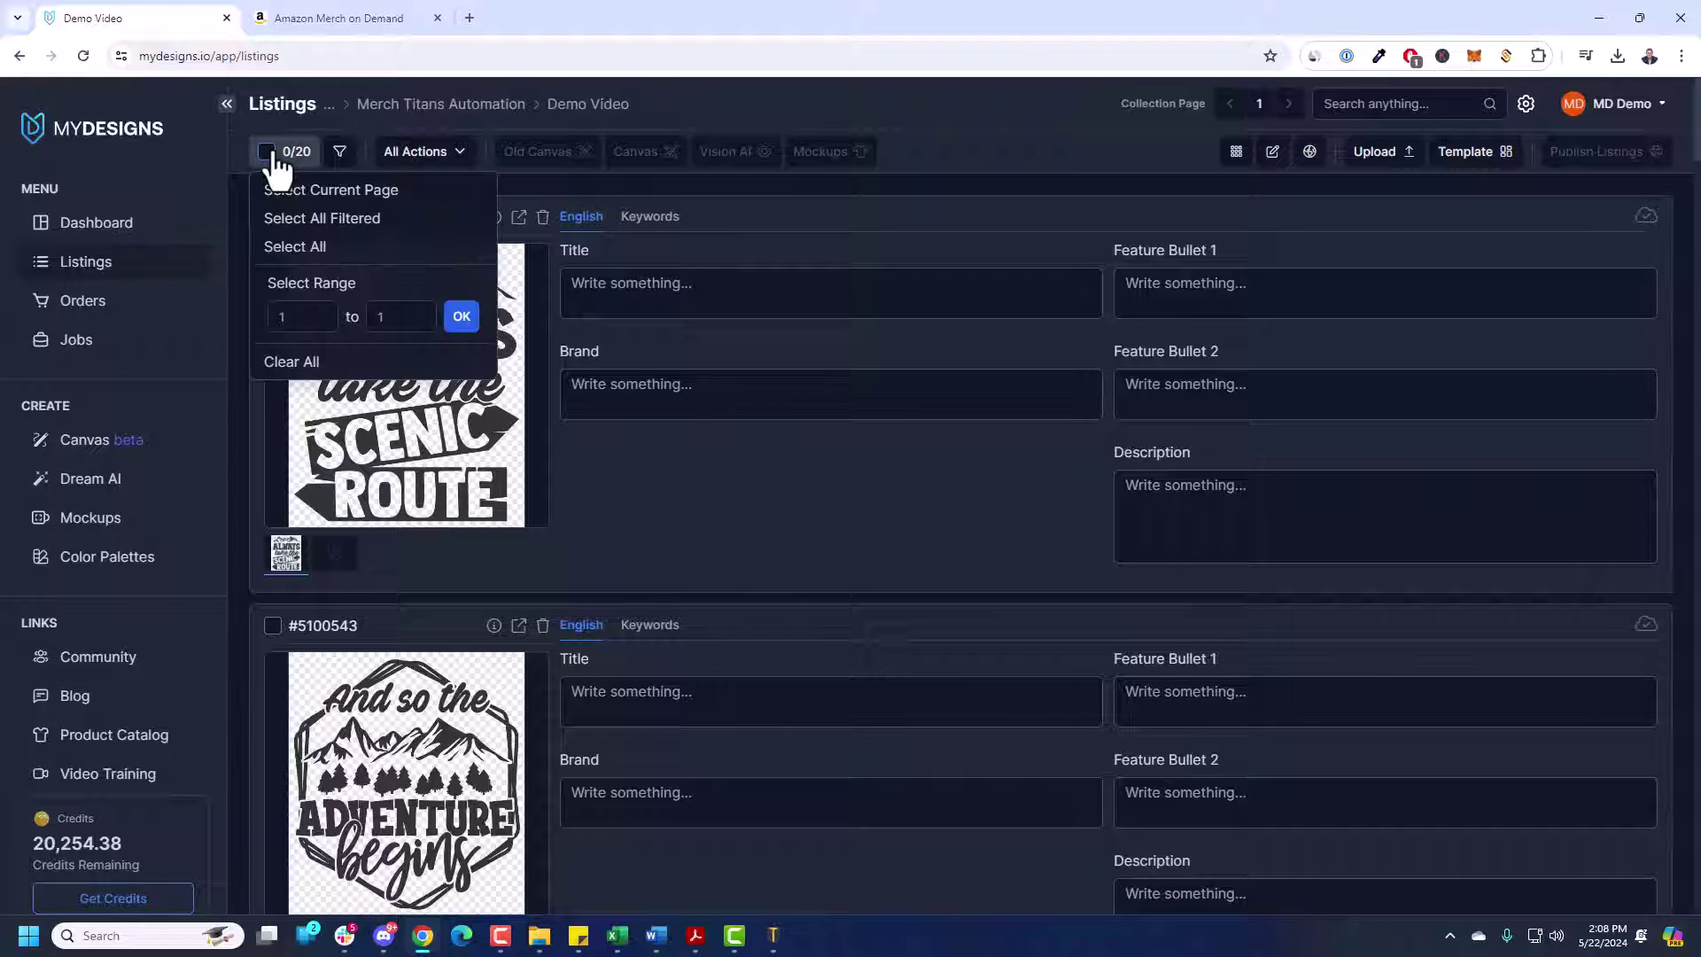
{"action": "left_click", "coordinate": [299, 251]}
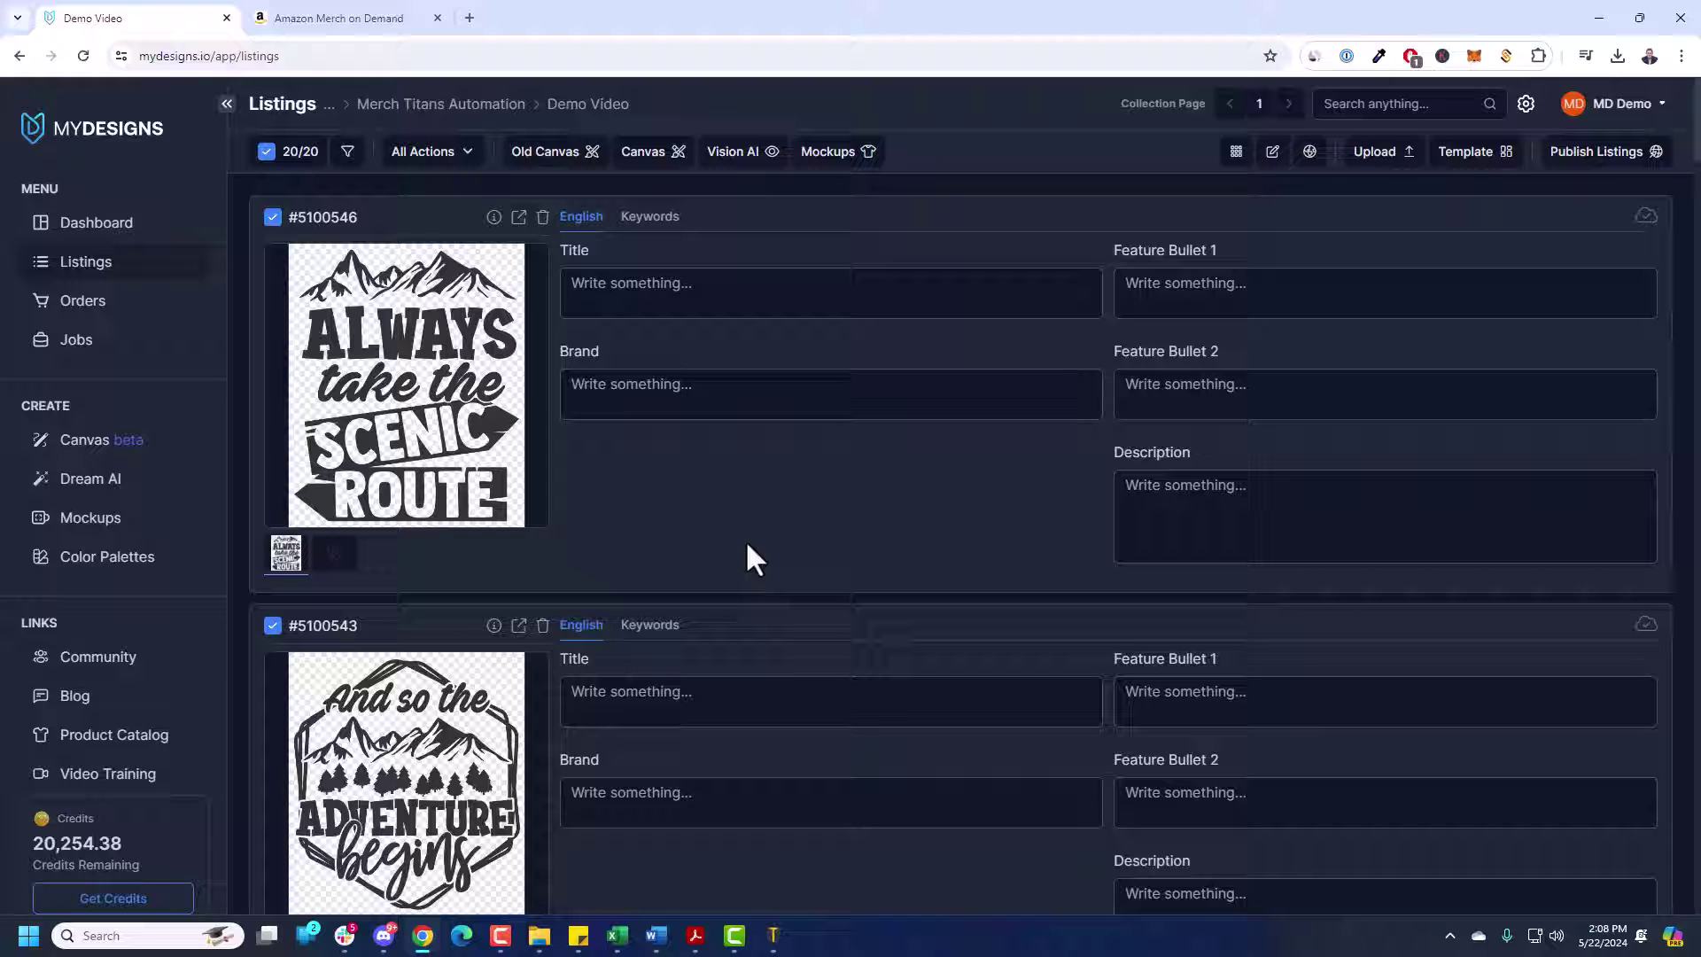
- Open Vision AI for the selected listings and set the platform to Amazon Merch (beta)
{"action": "left_click", "coordinate": [439, 155]}
{"action": "left_click", "coordinate": [1068, 423]}
{"action": "left_click", "coordinate": [757, 157]}
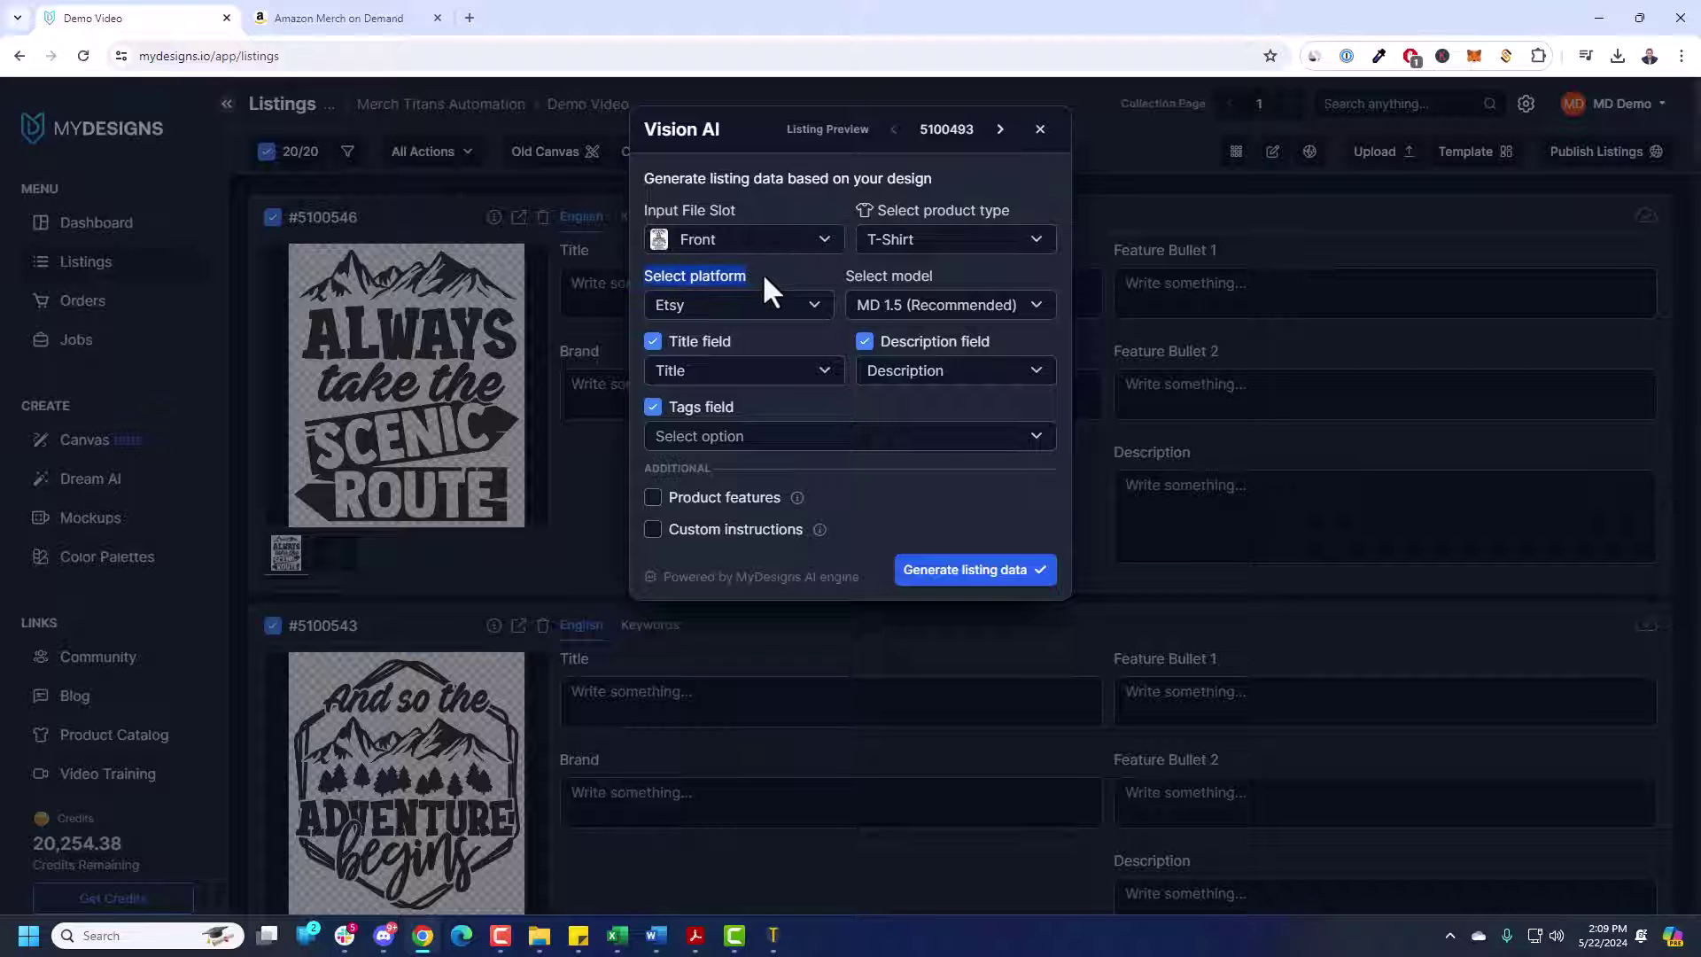
{"action": "left_click", "coordinate": [736, 306]}
{"action": "left_click", "coordinate": [728, 369]}
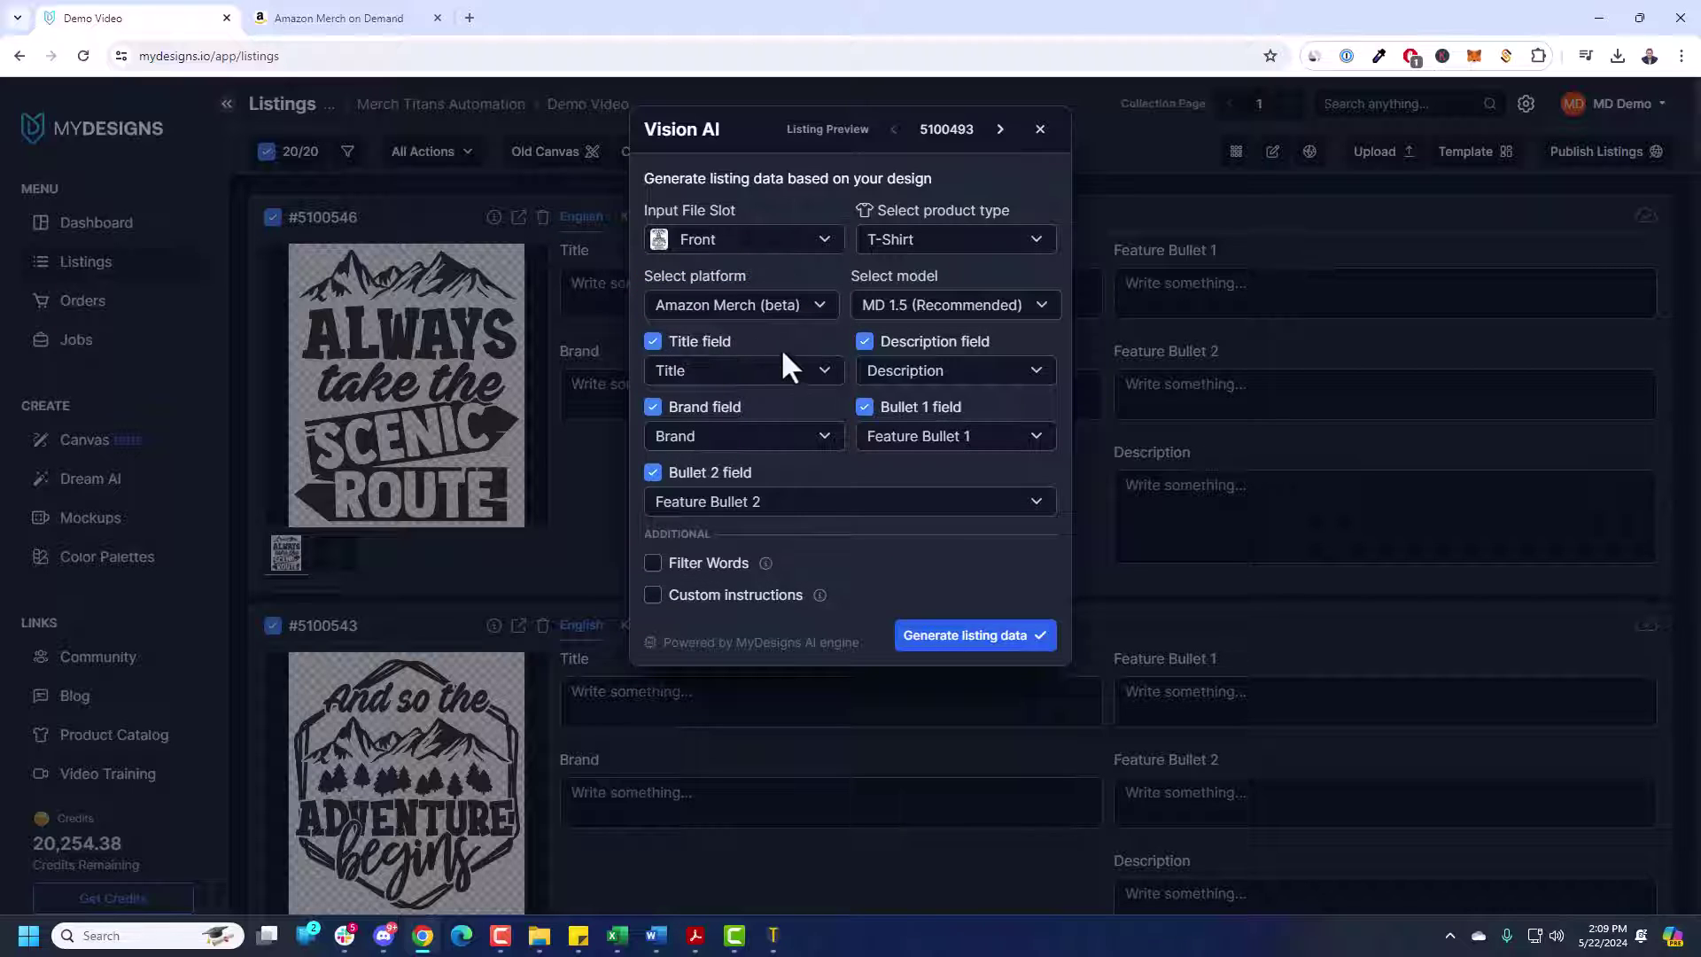
- Use Front as the Vision AI input file slot and exclude the Description and Brand fields from generation
{"action": "left_click", "coordinate": [707, 246]}
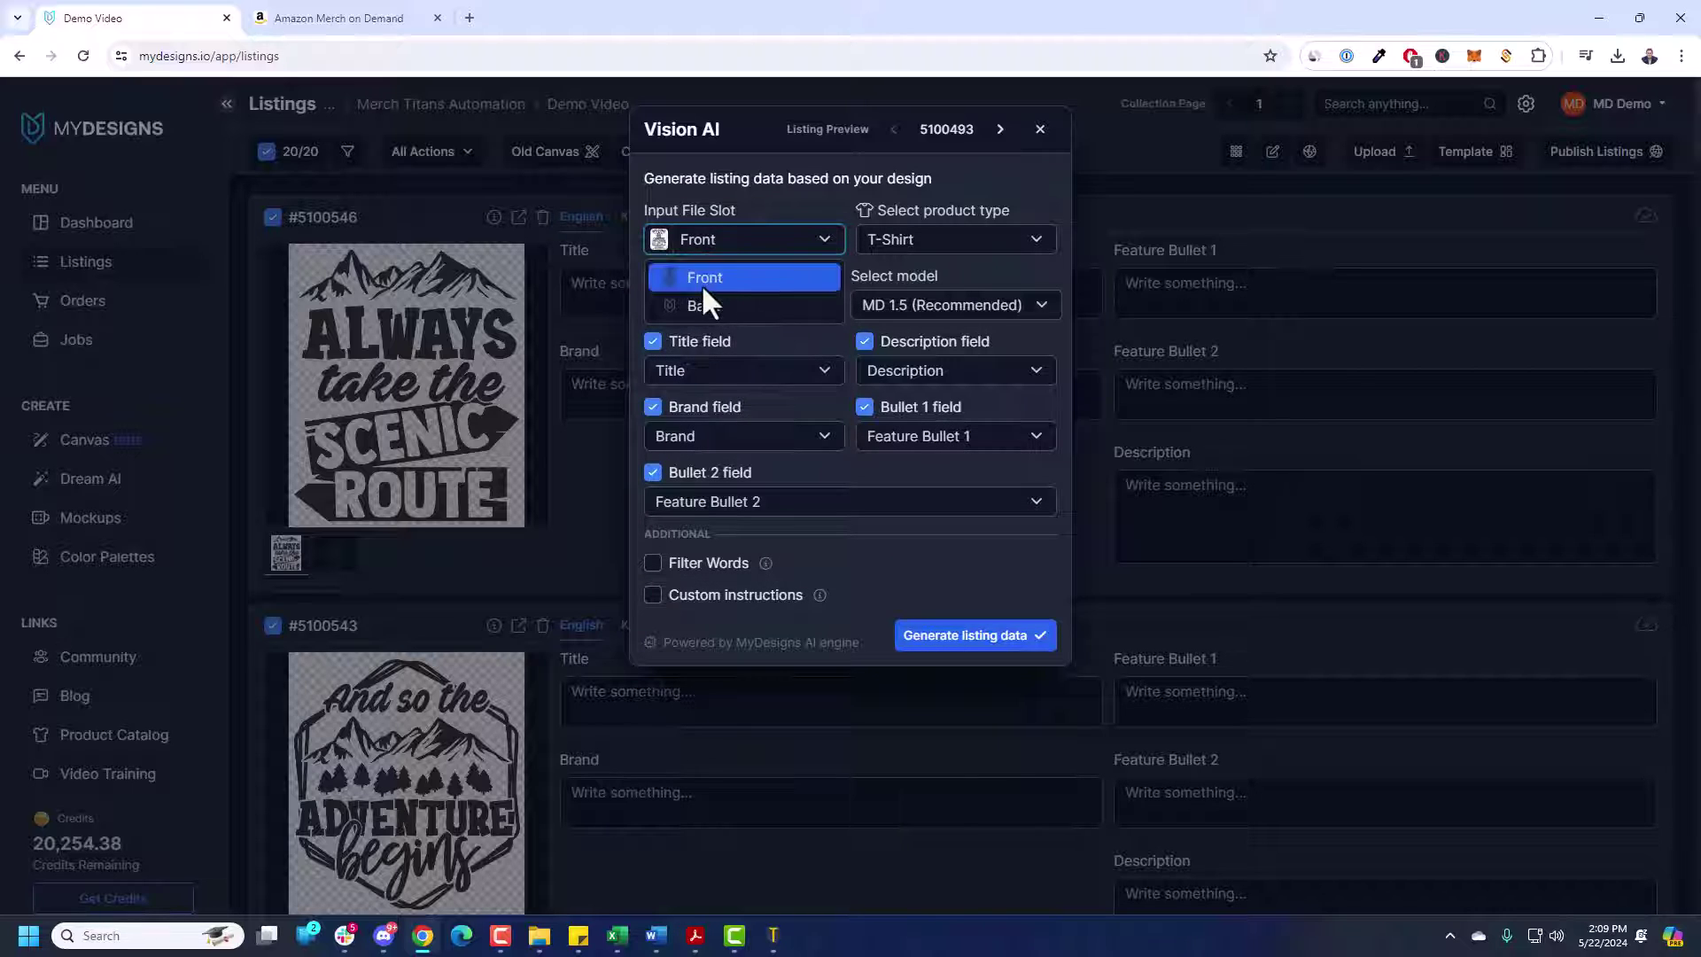
{"action": "left_click", "coordinate": [702, 285]}
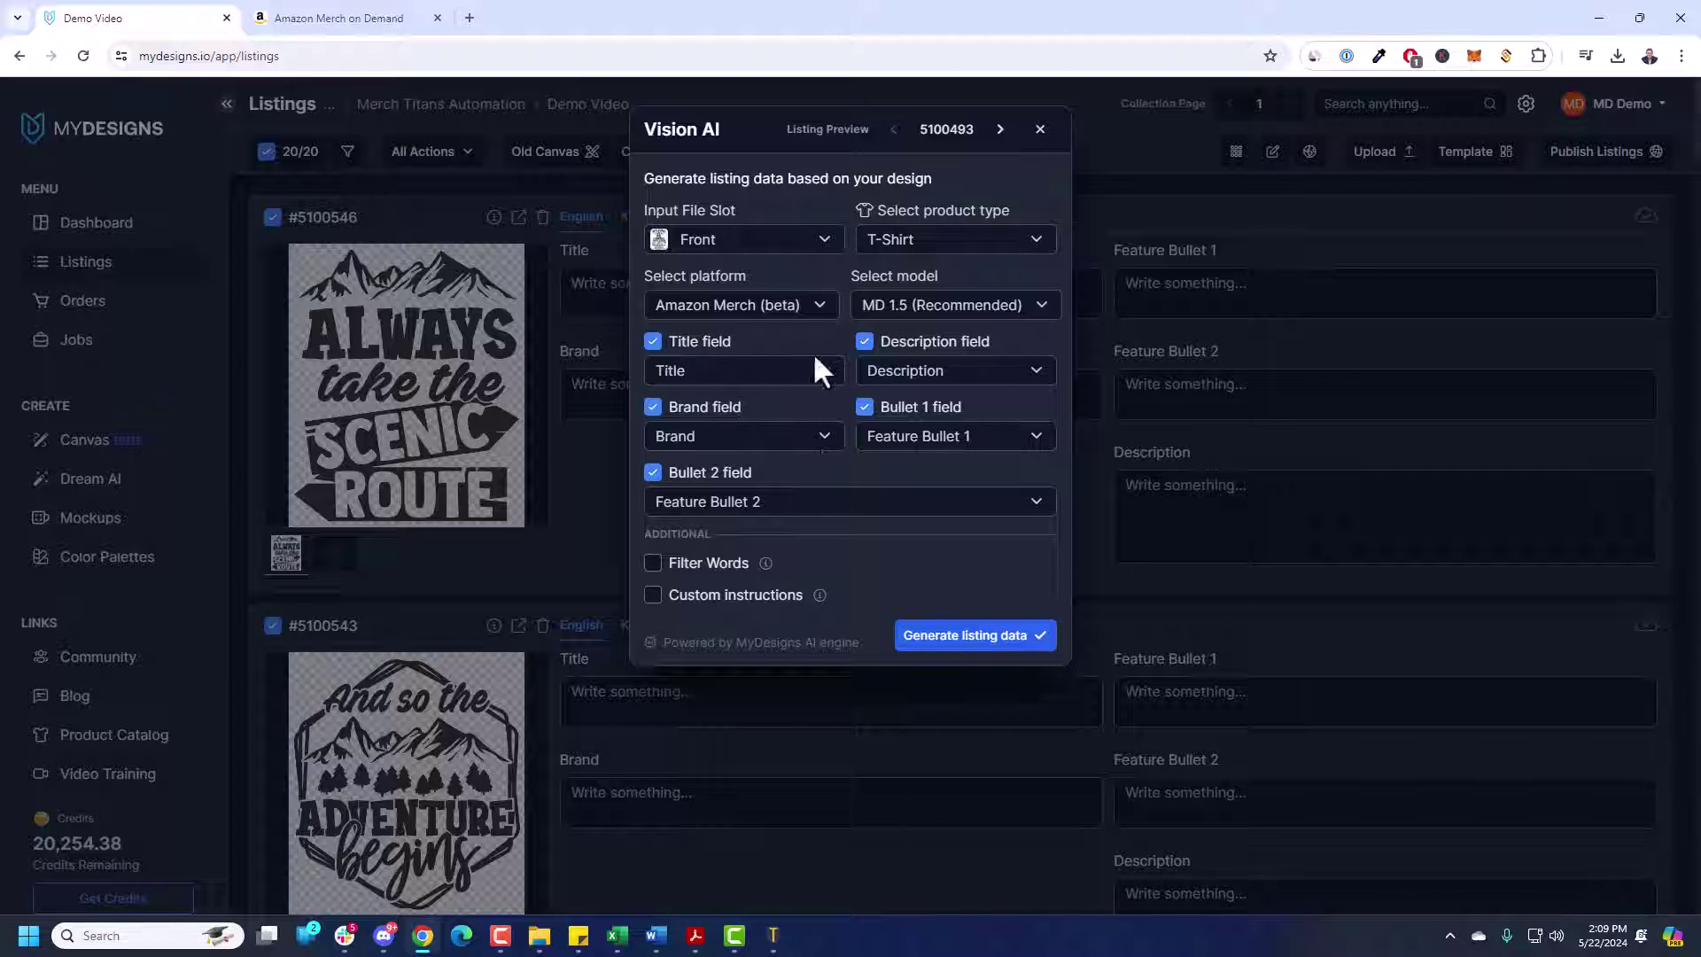
{"action": "left_click", "coordinate": [864, 346]}
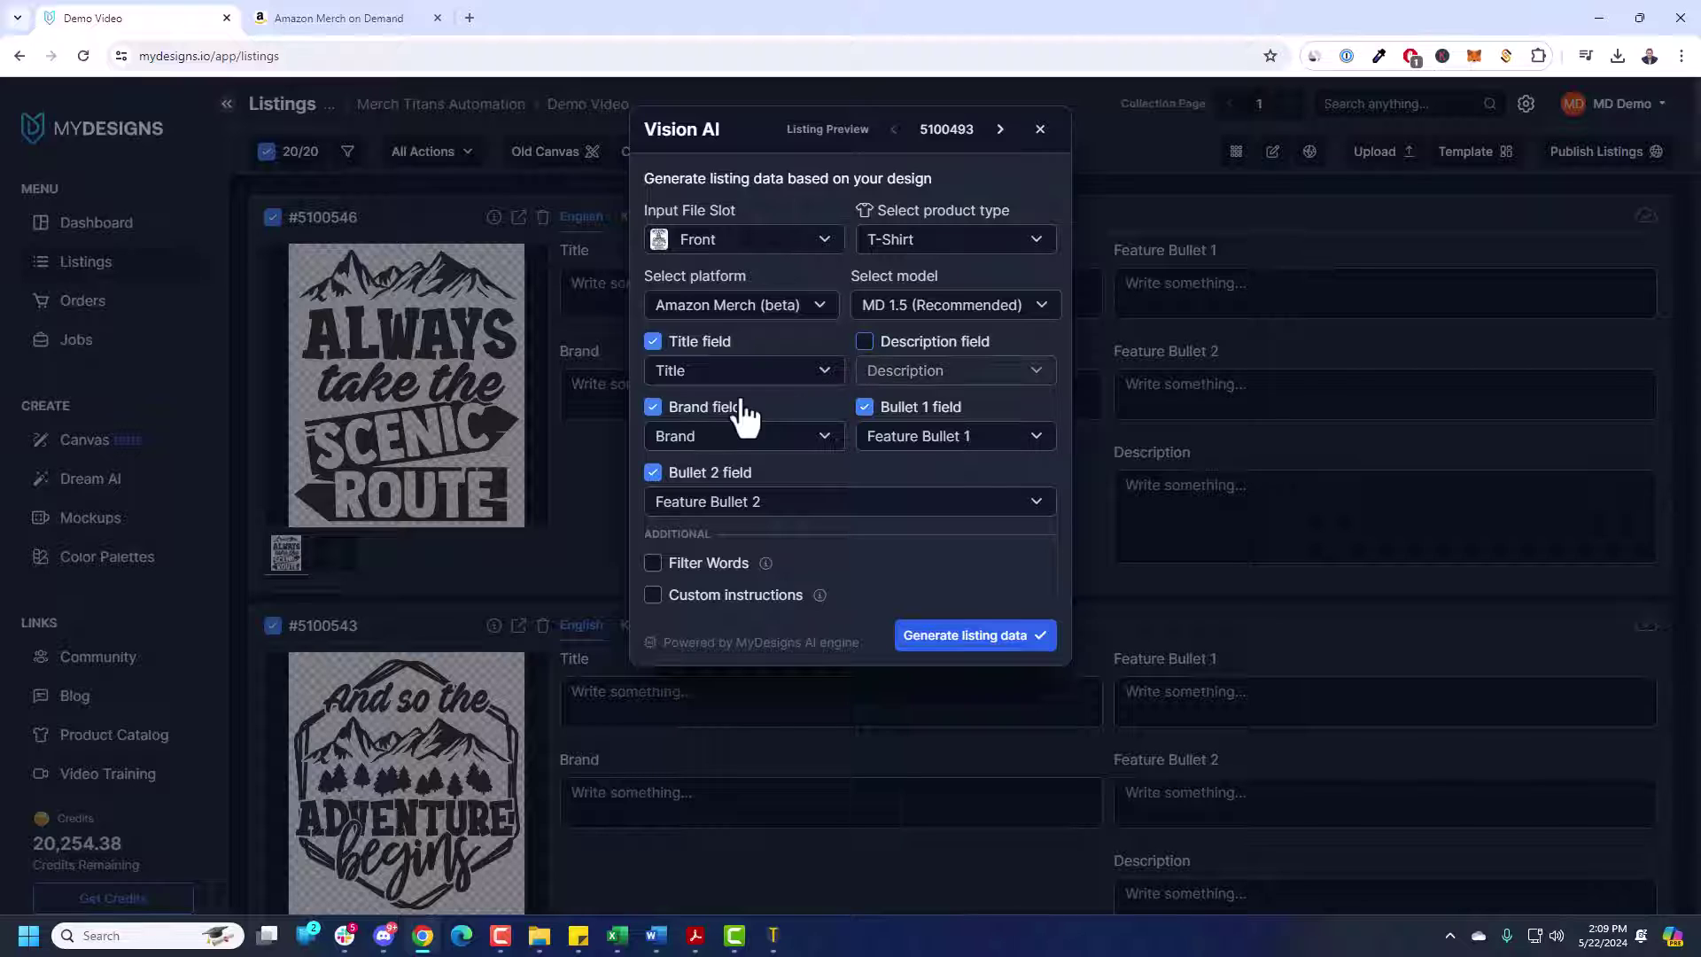
{"action": "left_click", "coordinate": [653, 408]}
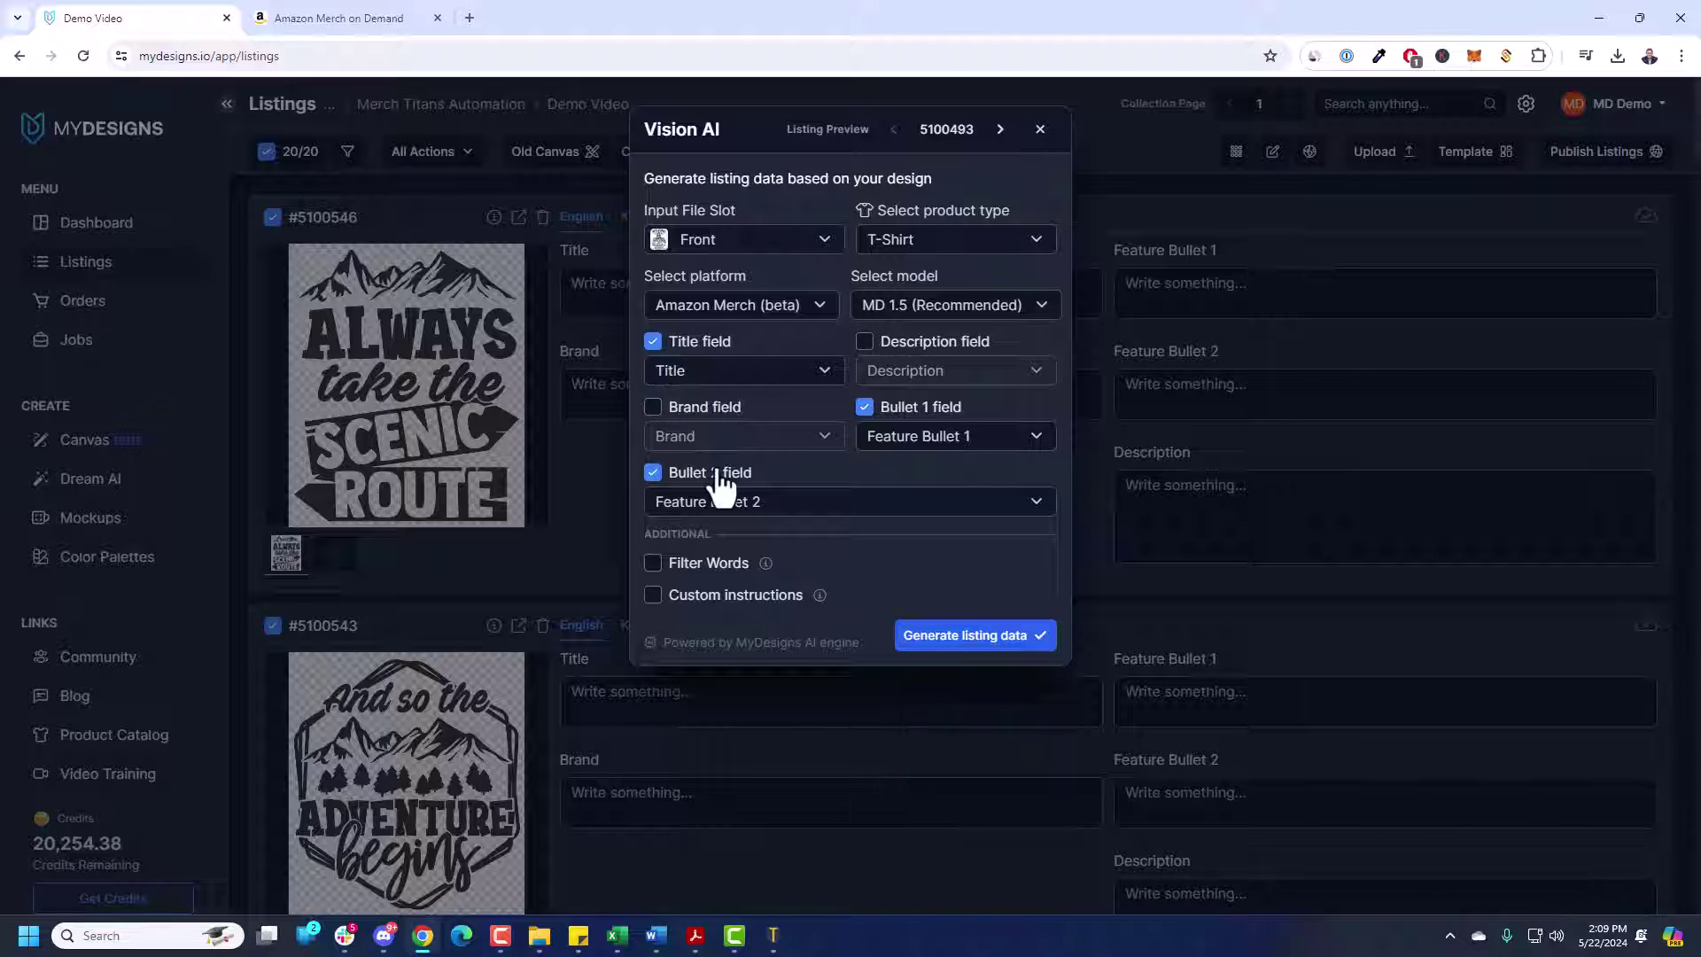
- Enable Filter Words, leave custom instructions off, and generate the listing data for the selected listings
{"action": "left_click", "coordinate": [677, 564]}
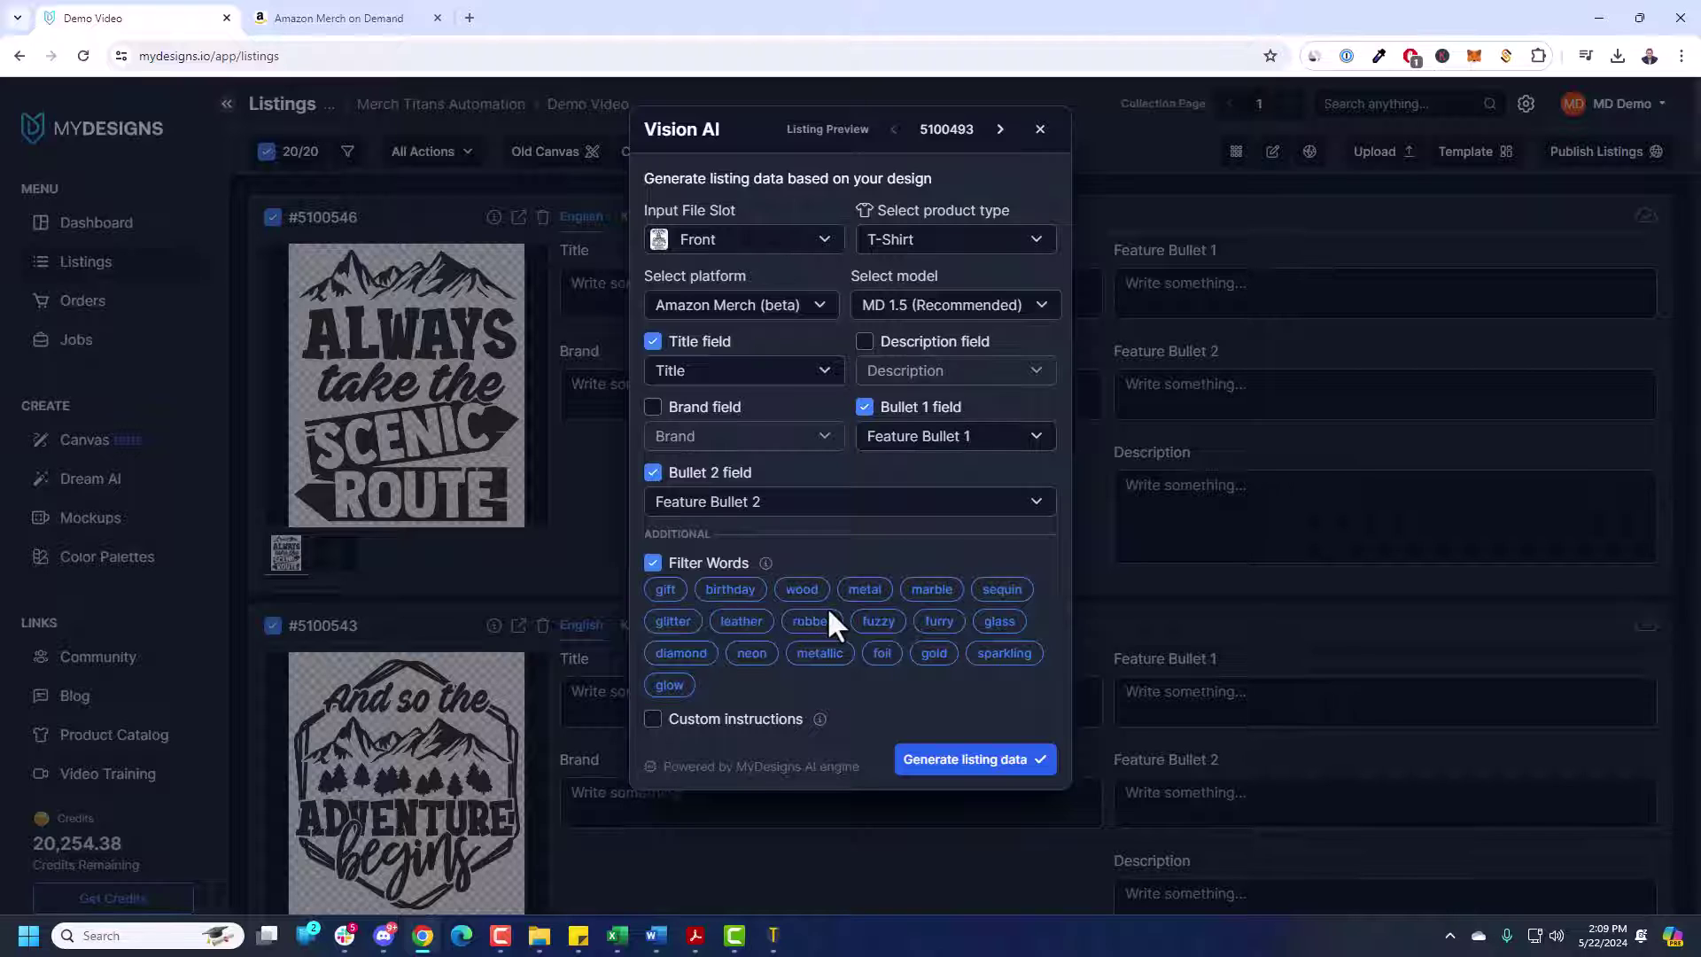
{"action": "left_click", "coordinate": [743, 719]}
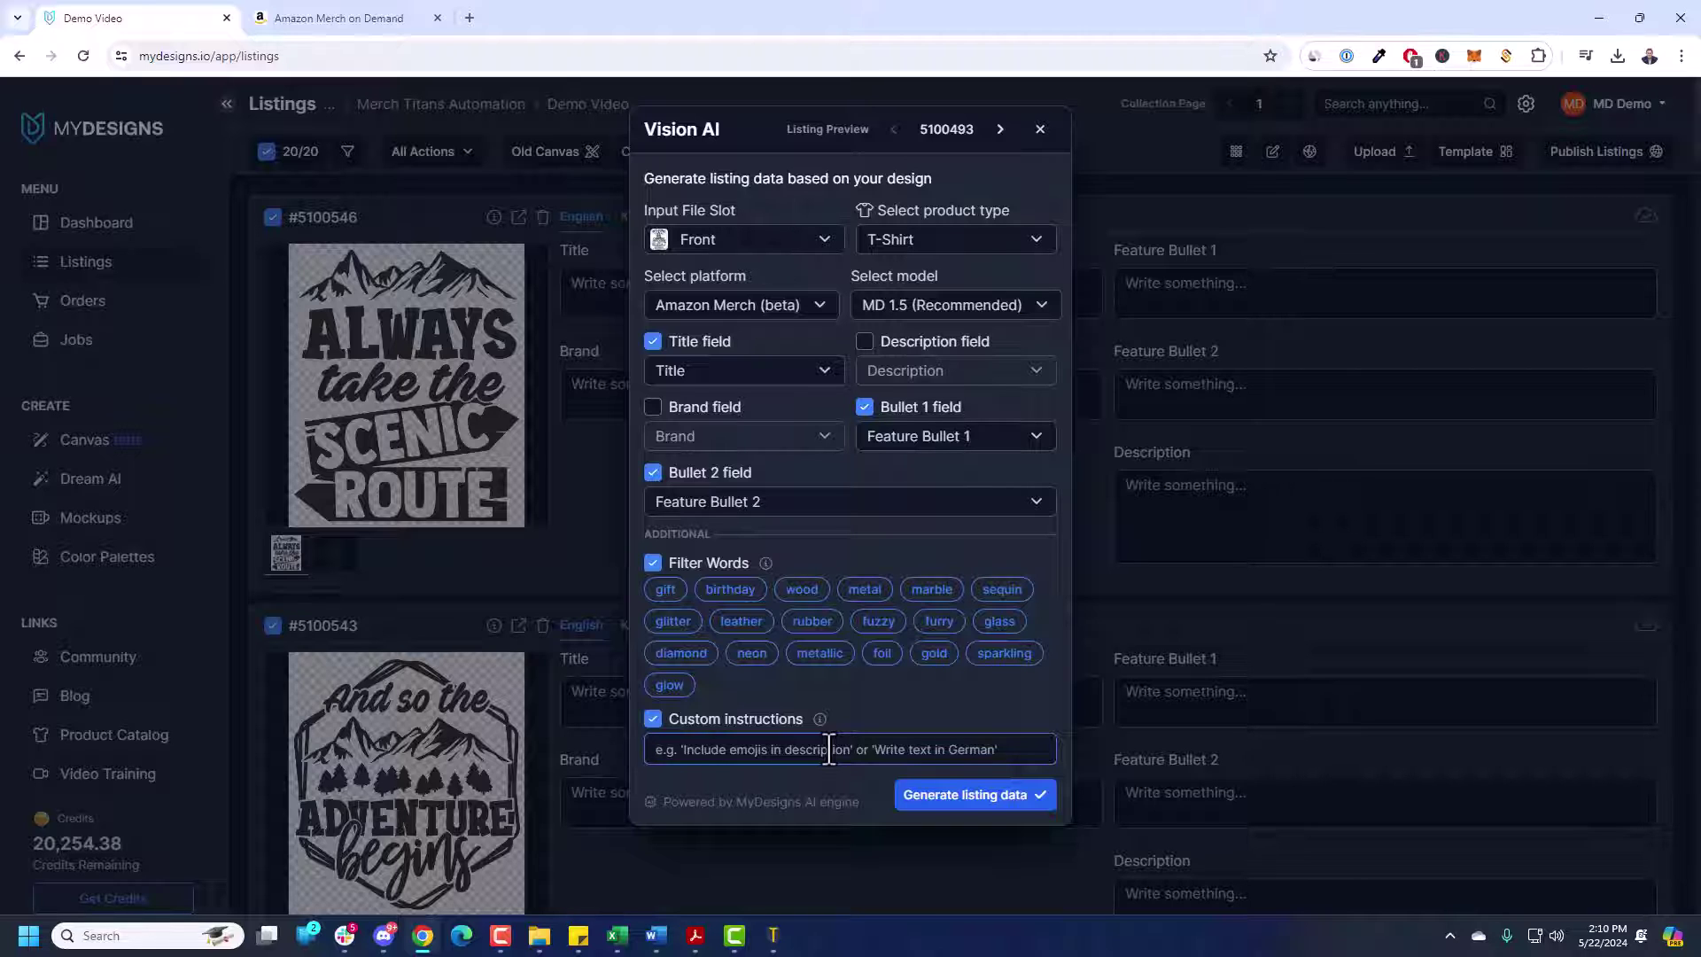
{"action": "left_click", "coordinate": [652, 718]}
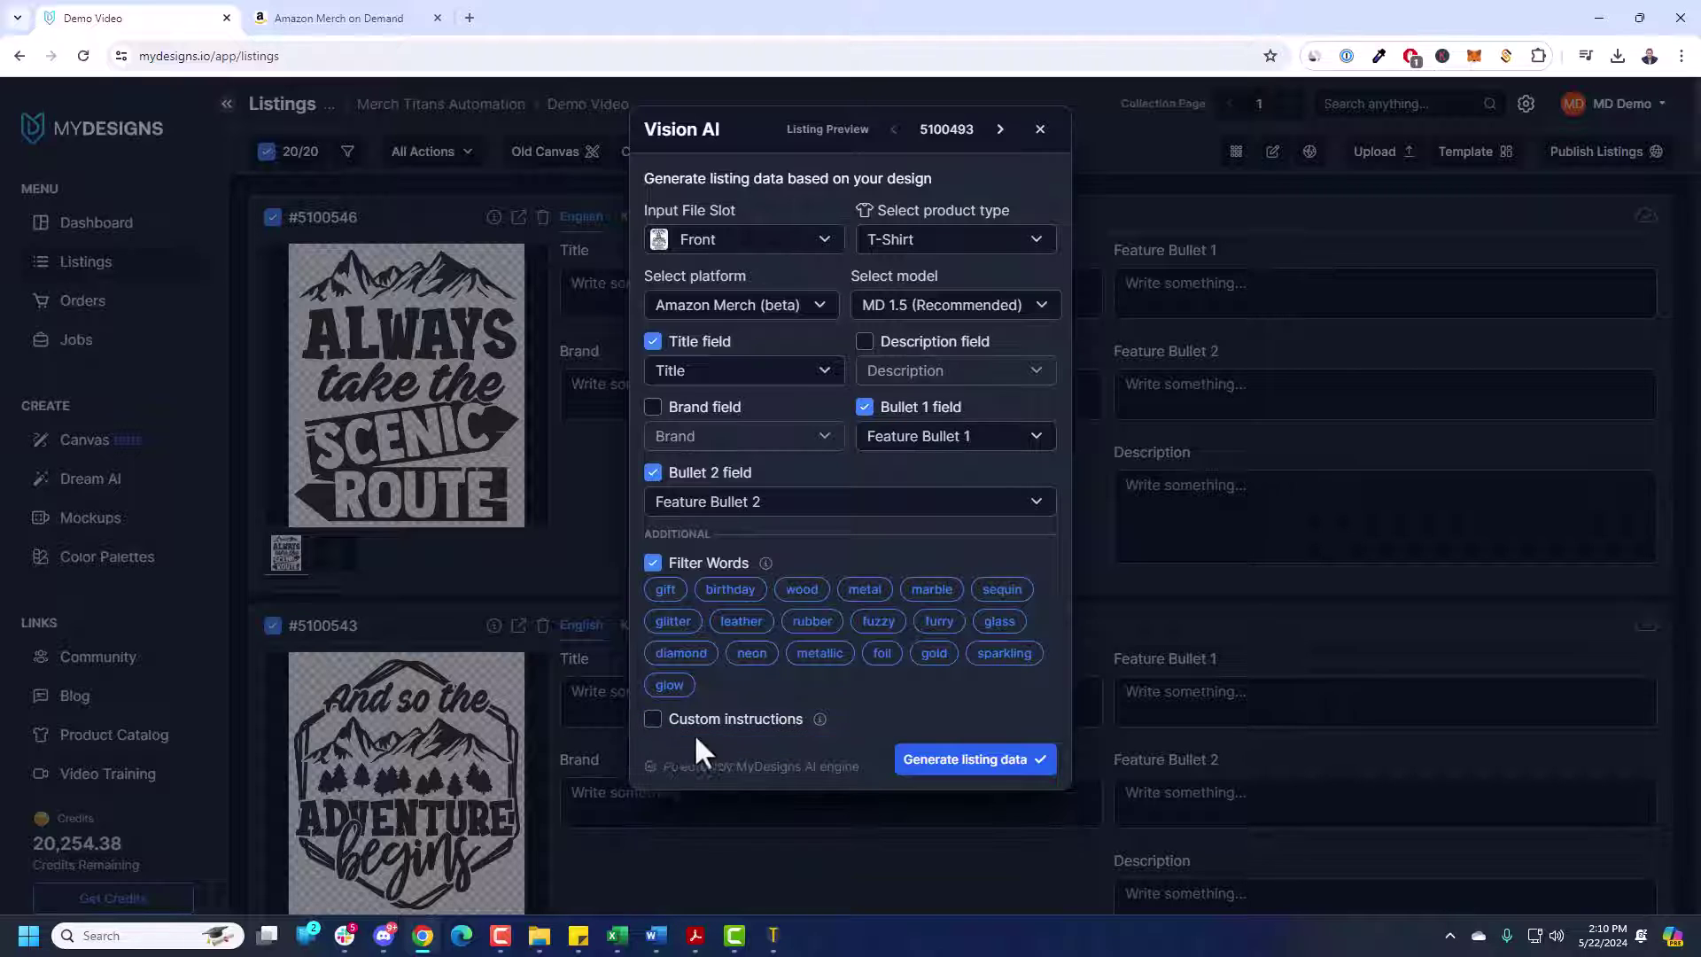
{"action": "left_click", "coordinate": [979, 763]}
{"action": "left_click", "coordinate": [976, 241]}
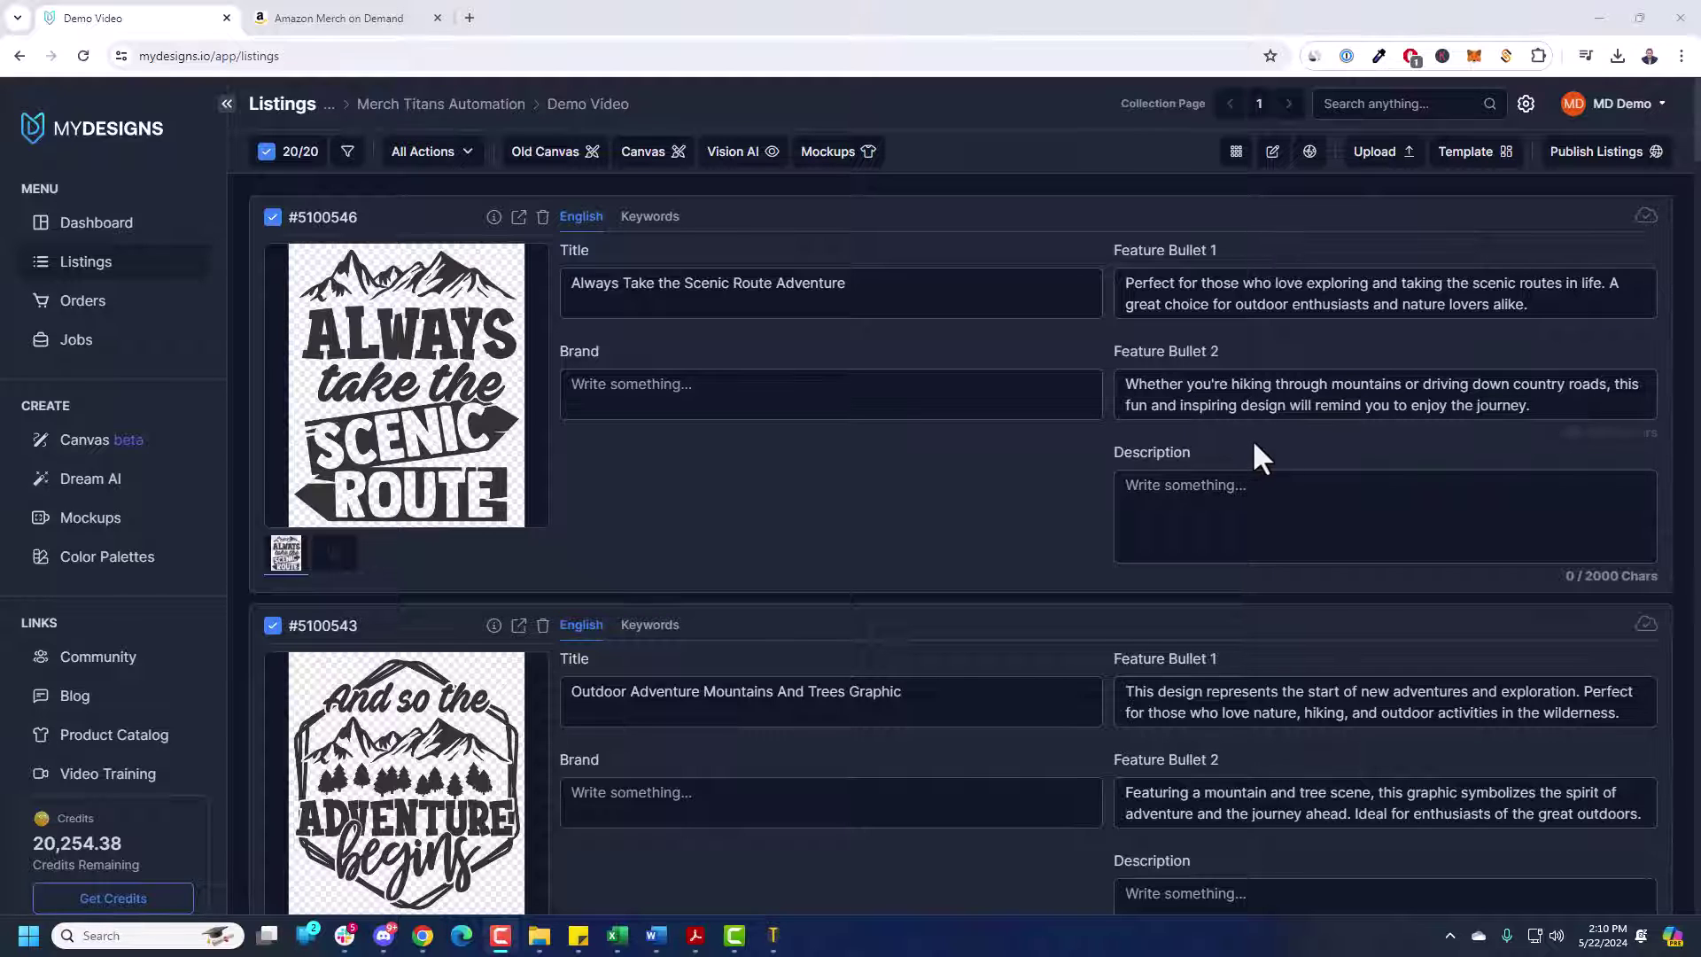
- Review the generated titles and feature bullets across all the camping listings
{"action": "scroll", "coordinate": [1329, 389], "scroll_direction": "down", "scroll_amount": 1}
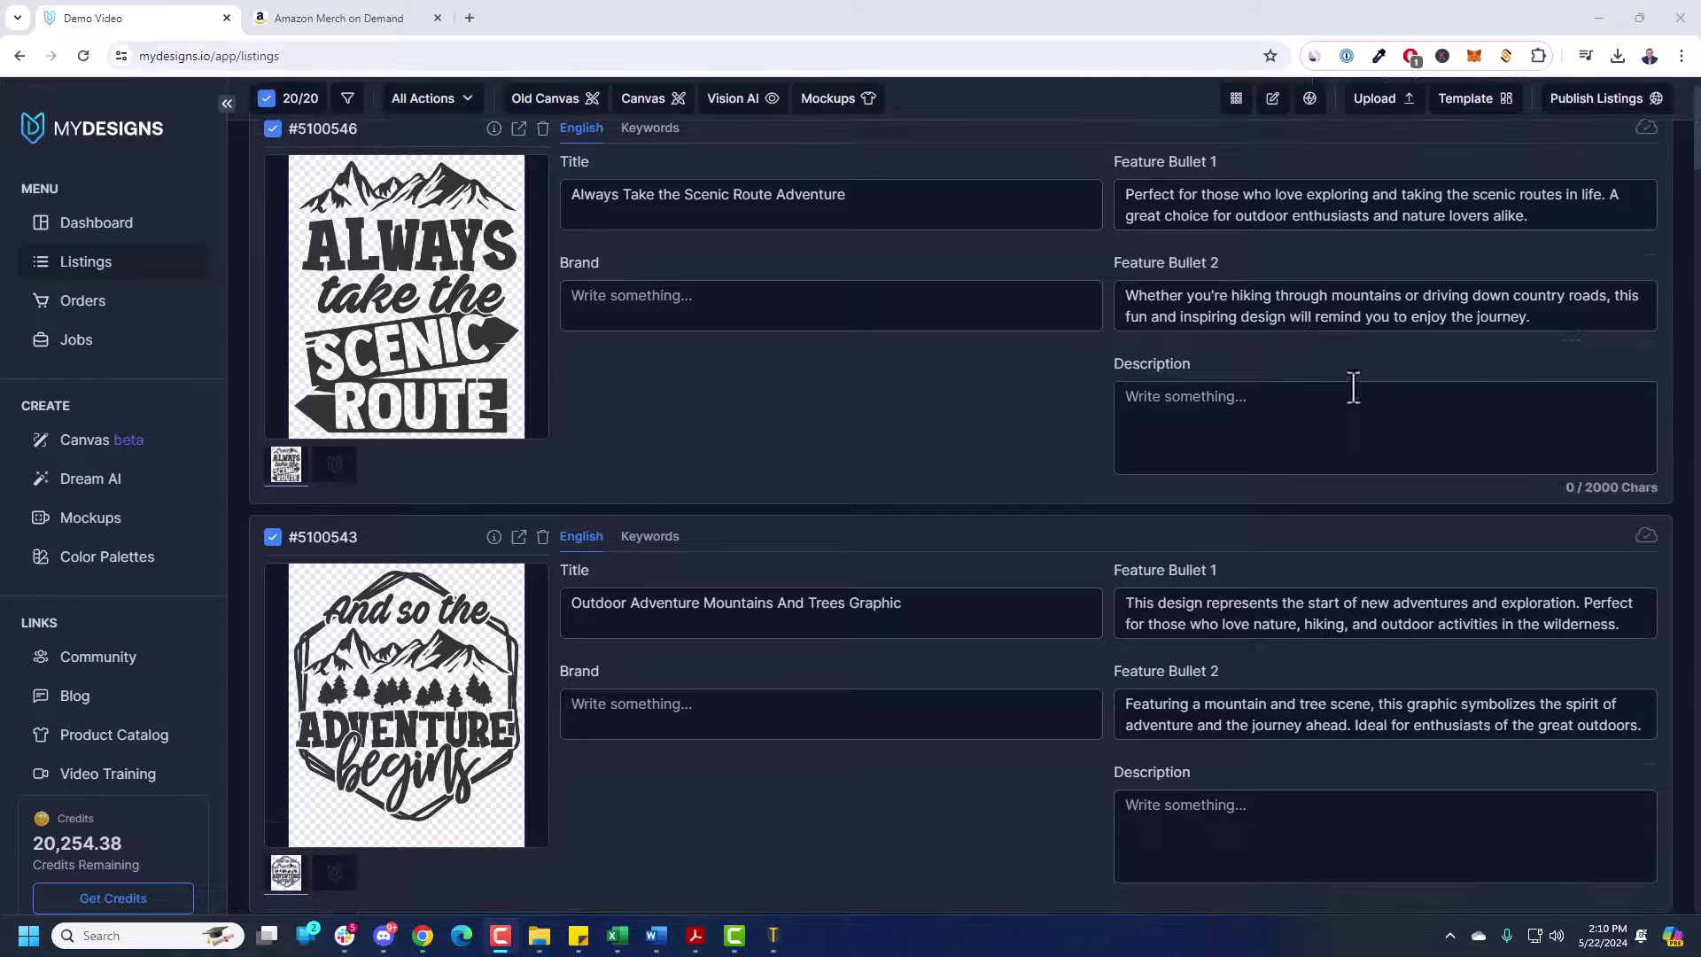
{"action": "scroll", "coordinate": [1162, 355], "scroll_direction": "down", "scroll_amount": 3}
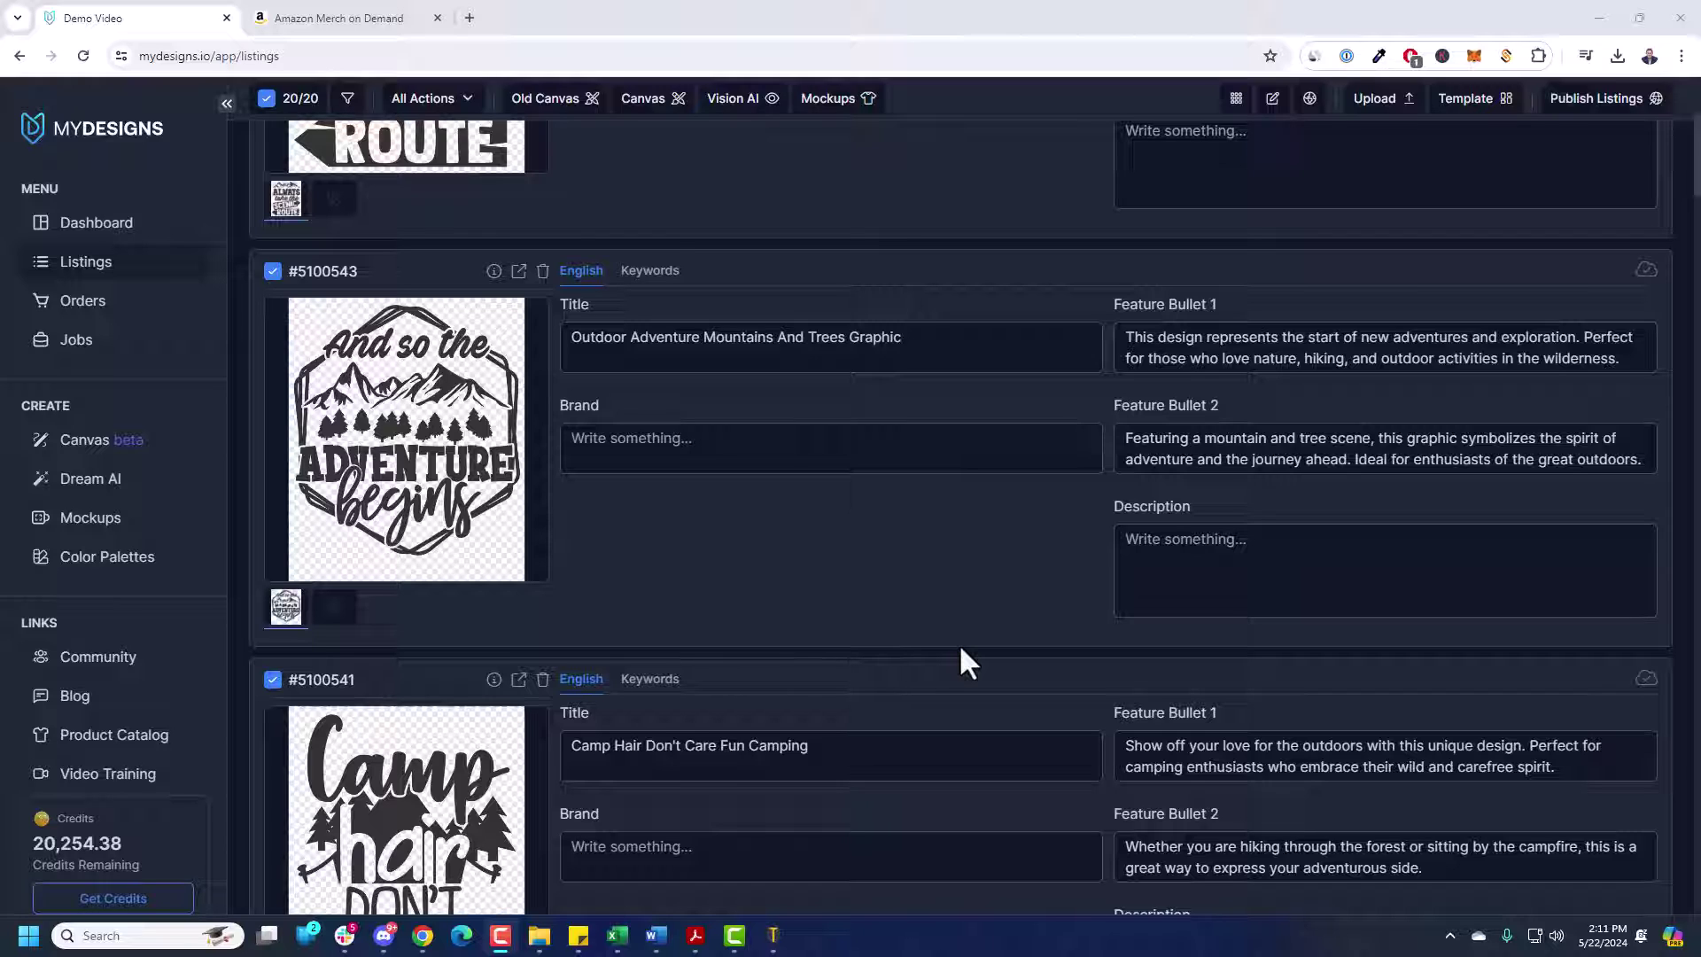
{"action": "scroll", "coordinate": [1059, 562], "scroll_direction": "down", "scroll_amount": 5}
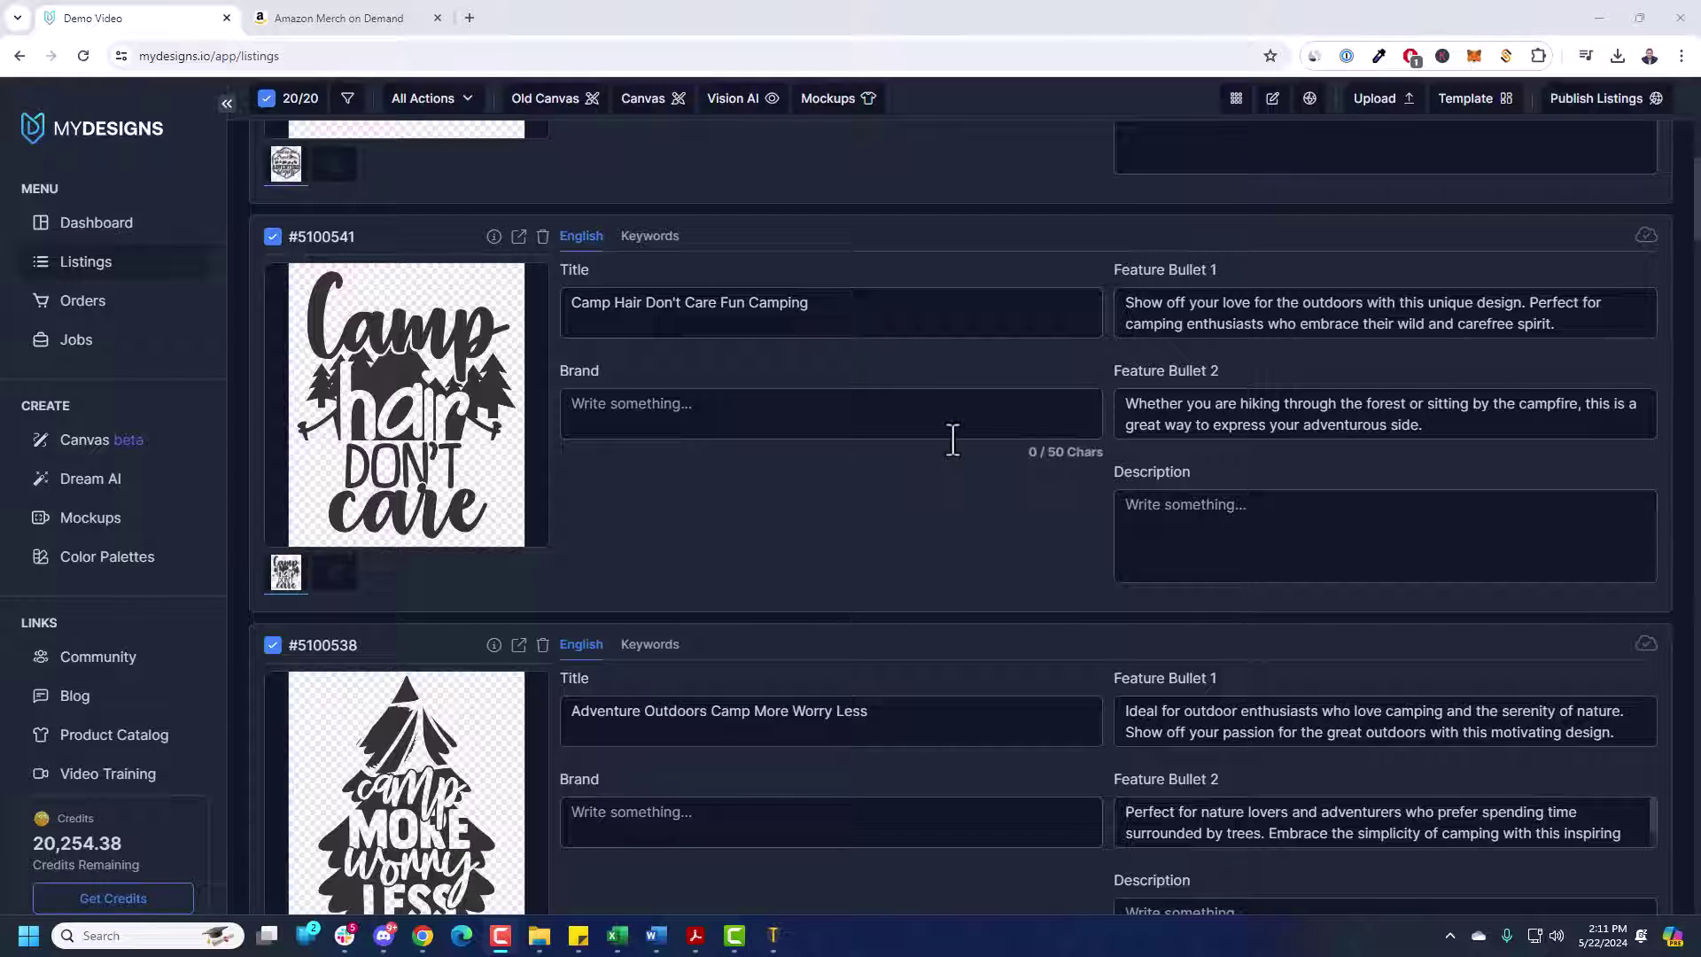
{"action": "scroll", "coordinate": [992, 442], "scroll_direction": "down", "scroll_amount": 4}
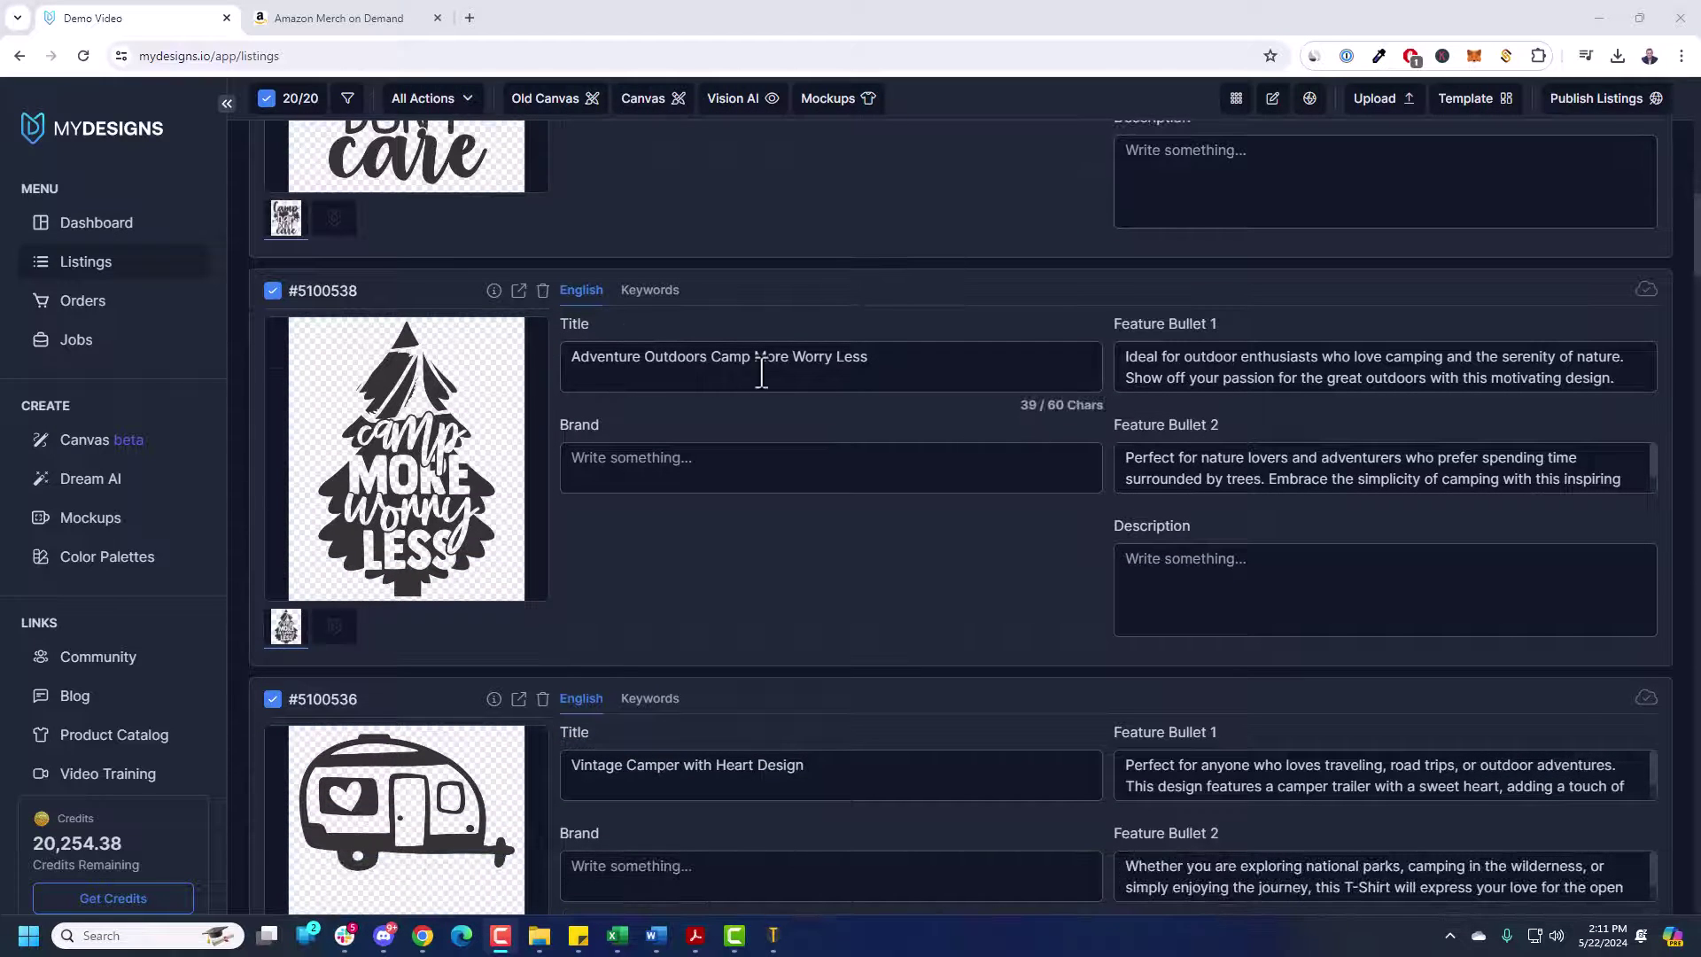
{"action": "scroll", "coordinate": [928, 417], "scroll_direction": "down", "scroll_amount": 6}
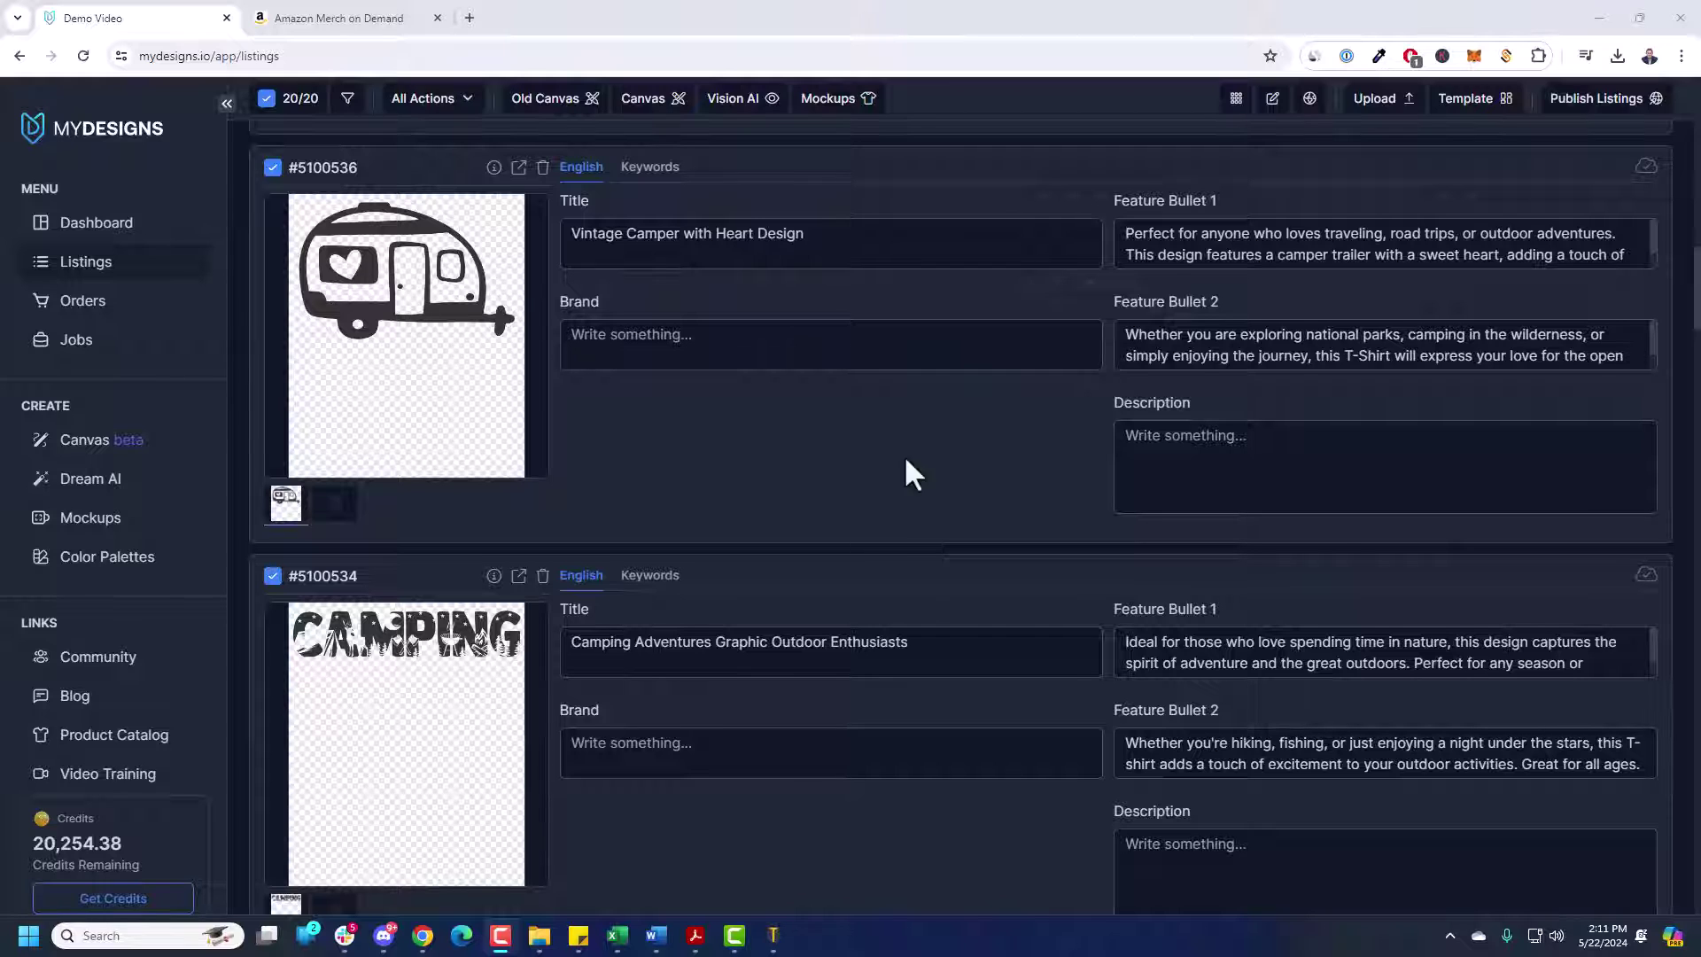
{"action": "scroll", "coordinate": [904, 454], "scroll_direction": "down", "scroll_amount": 4}
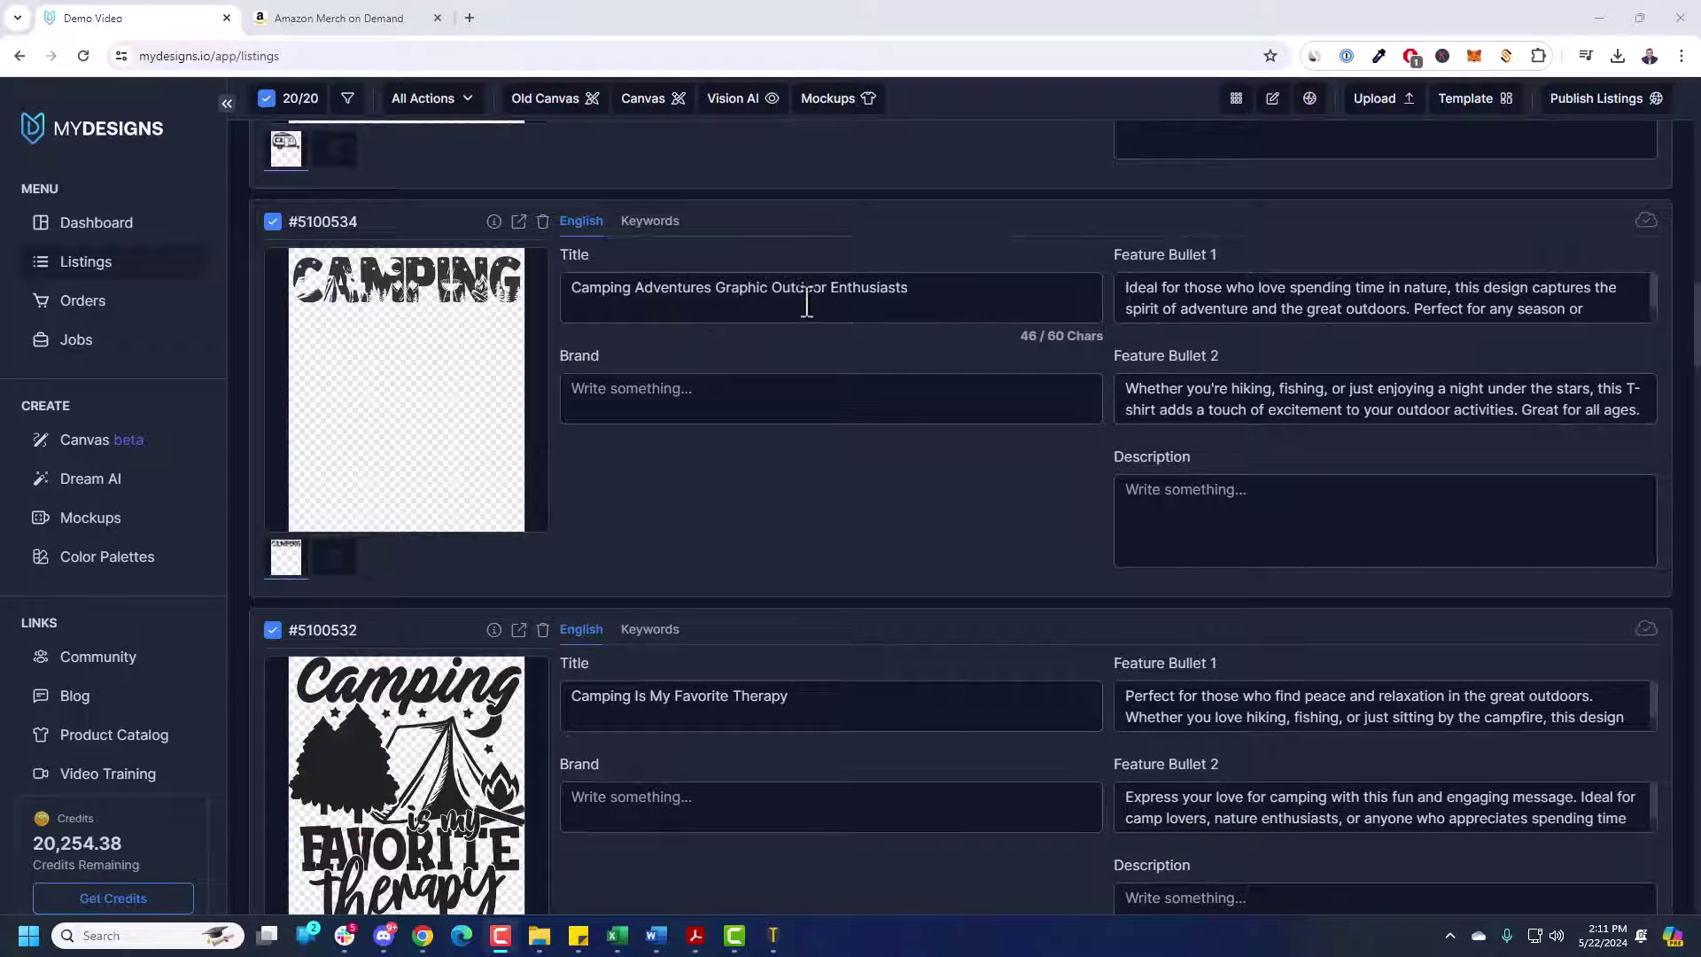
{"action": "scroll", "coordinate": [895, 416], "scroll_direction": "down", "scroll_amount": 3}
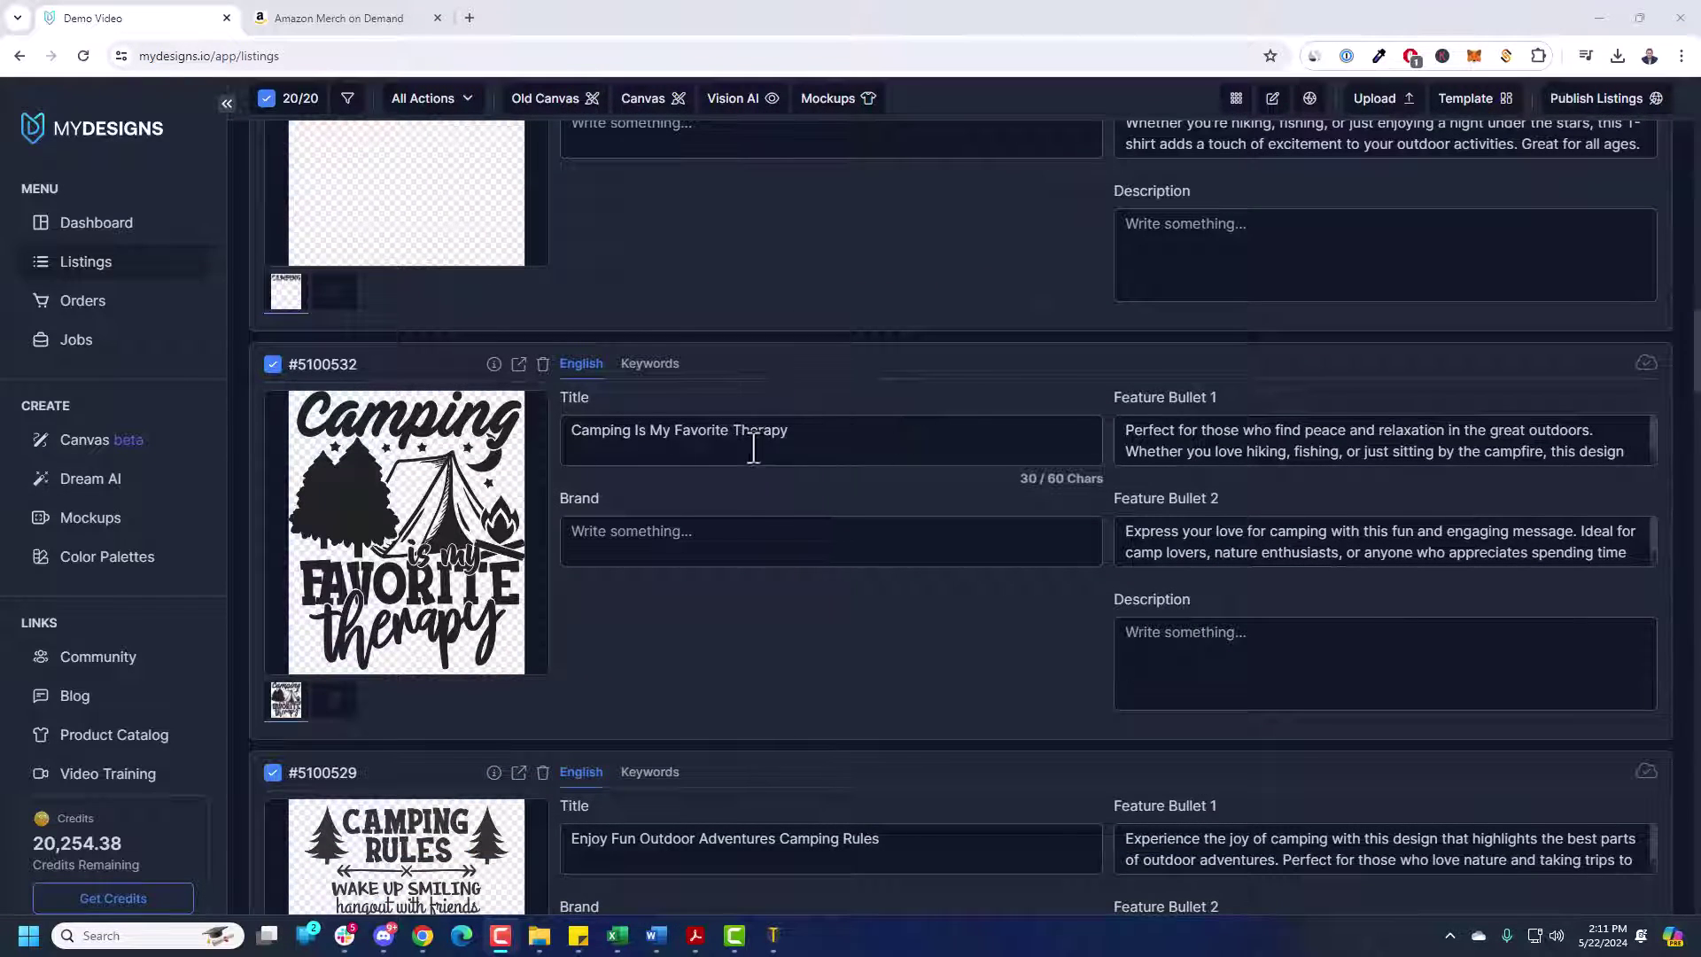
{"action": "scroll", "coordinate": [753, 443], "scroll_direction": "down", "scroll_amount": 4}
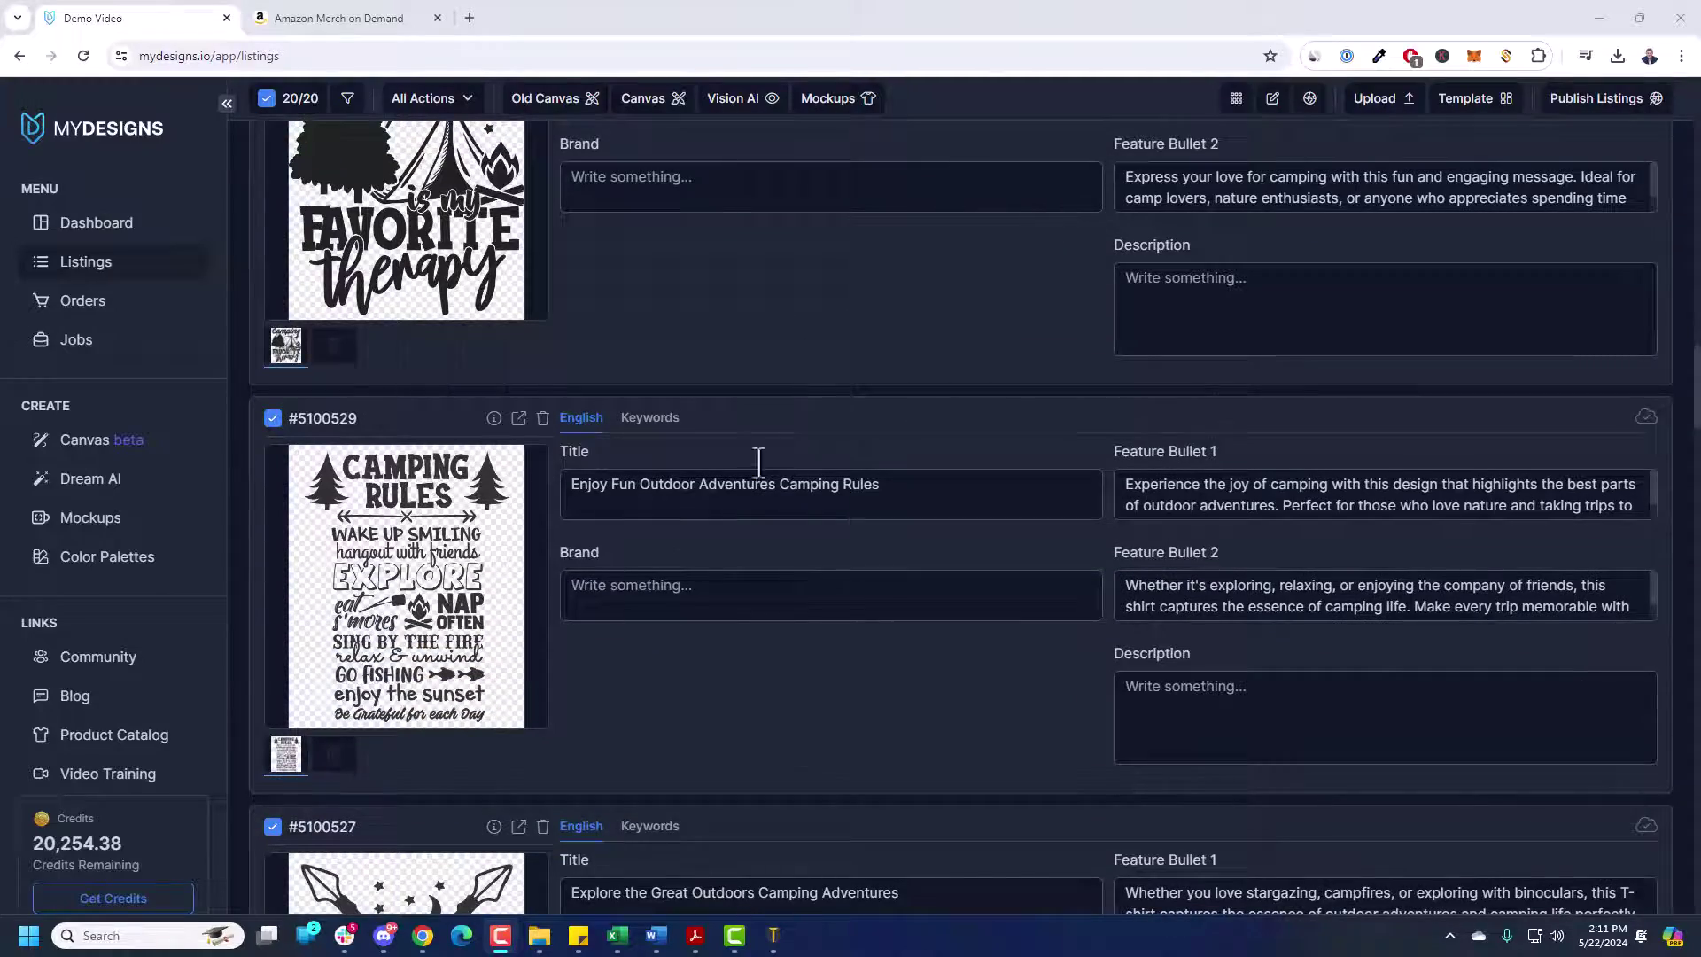
{"action": "scroll", "coordinate": [930, 434], "scroll_direction": "down", "scroll_amount": 9}
{"action": "scroll", "coordinate": [988, 425], "scroll_direction": "down", "scroll_amount": 20}
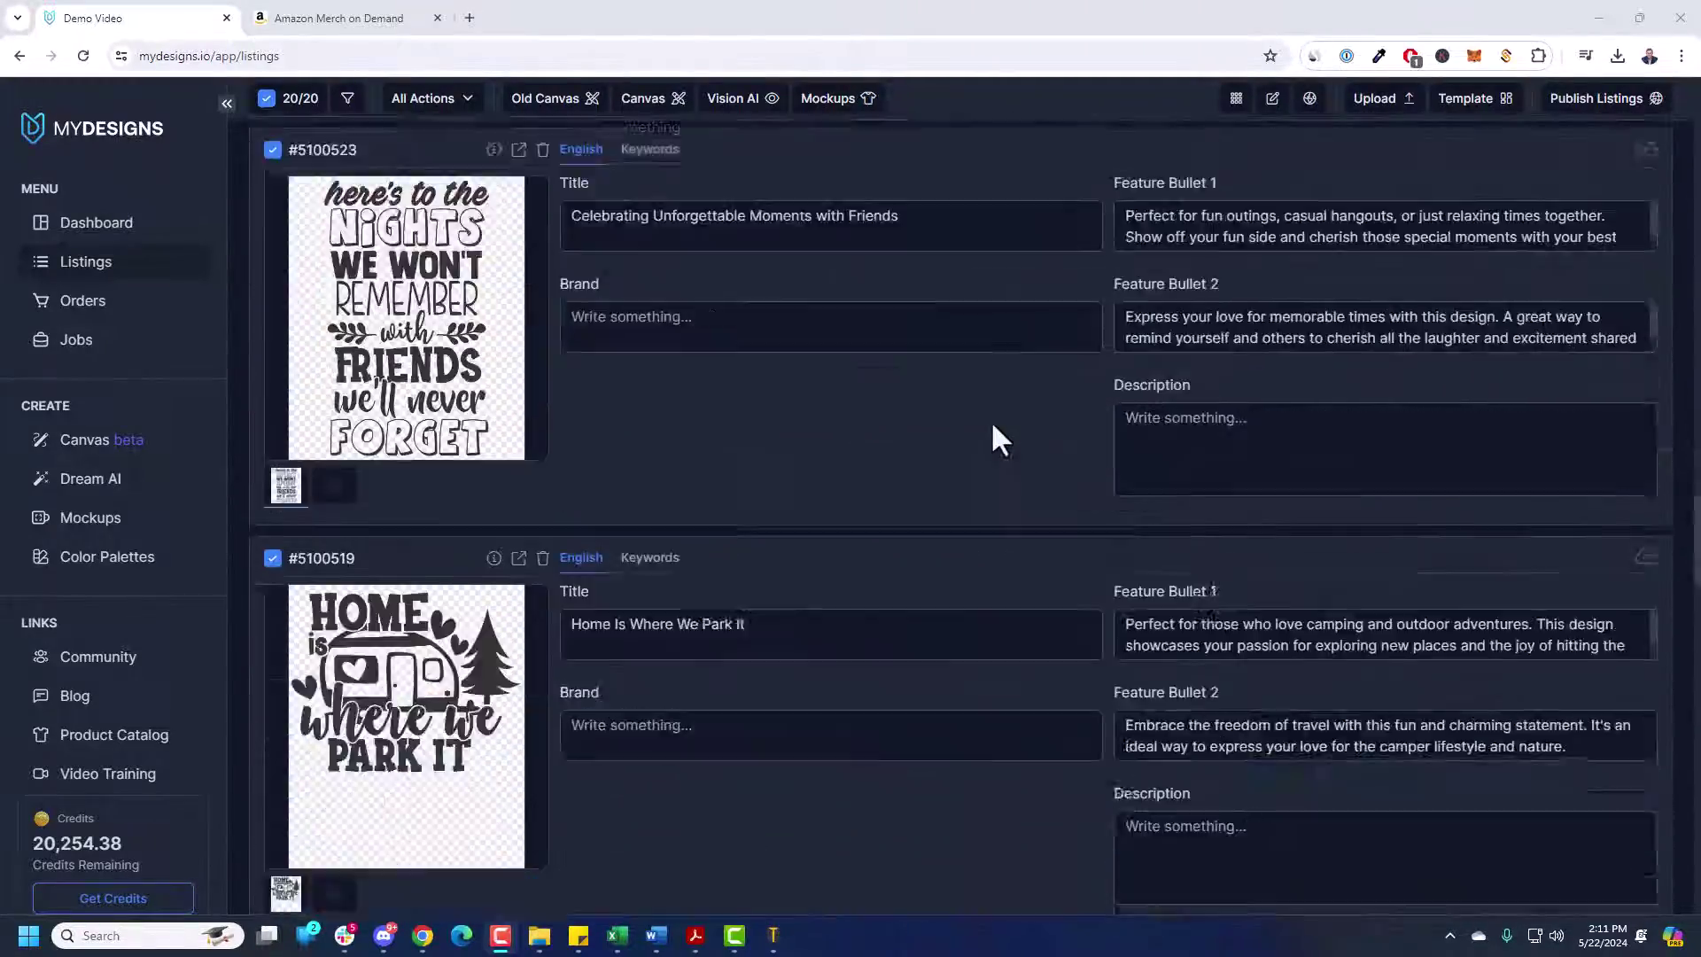
{"action": "scroll", "coordinate": [994, 448], "scroll_direction": "down", "scroll_amount": 15}
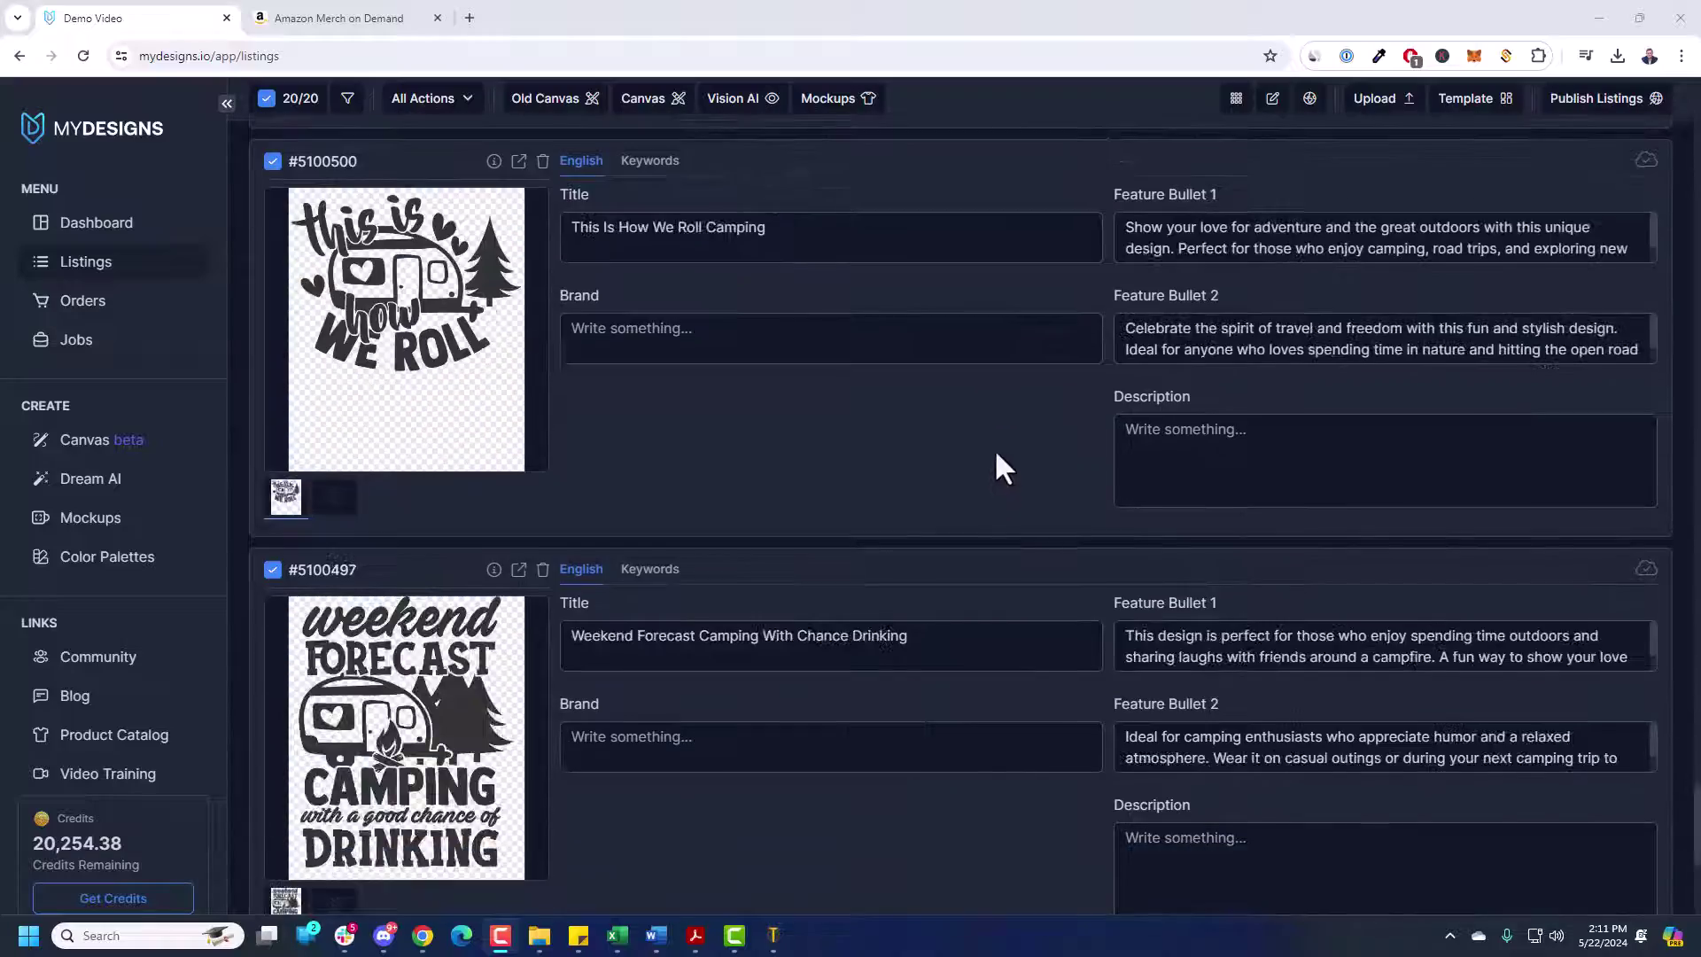
{"action": "scroll", "coordinate": [1002, 482], "scroll_direction": "up", "scroll_amount": 20}
{"action": "scroll", "coordinate": [957, 416], "scroll_direction": "up", "scroll_amount": 20}
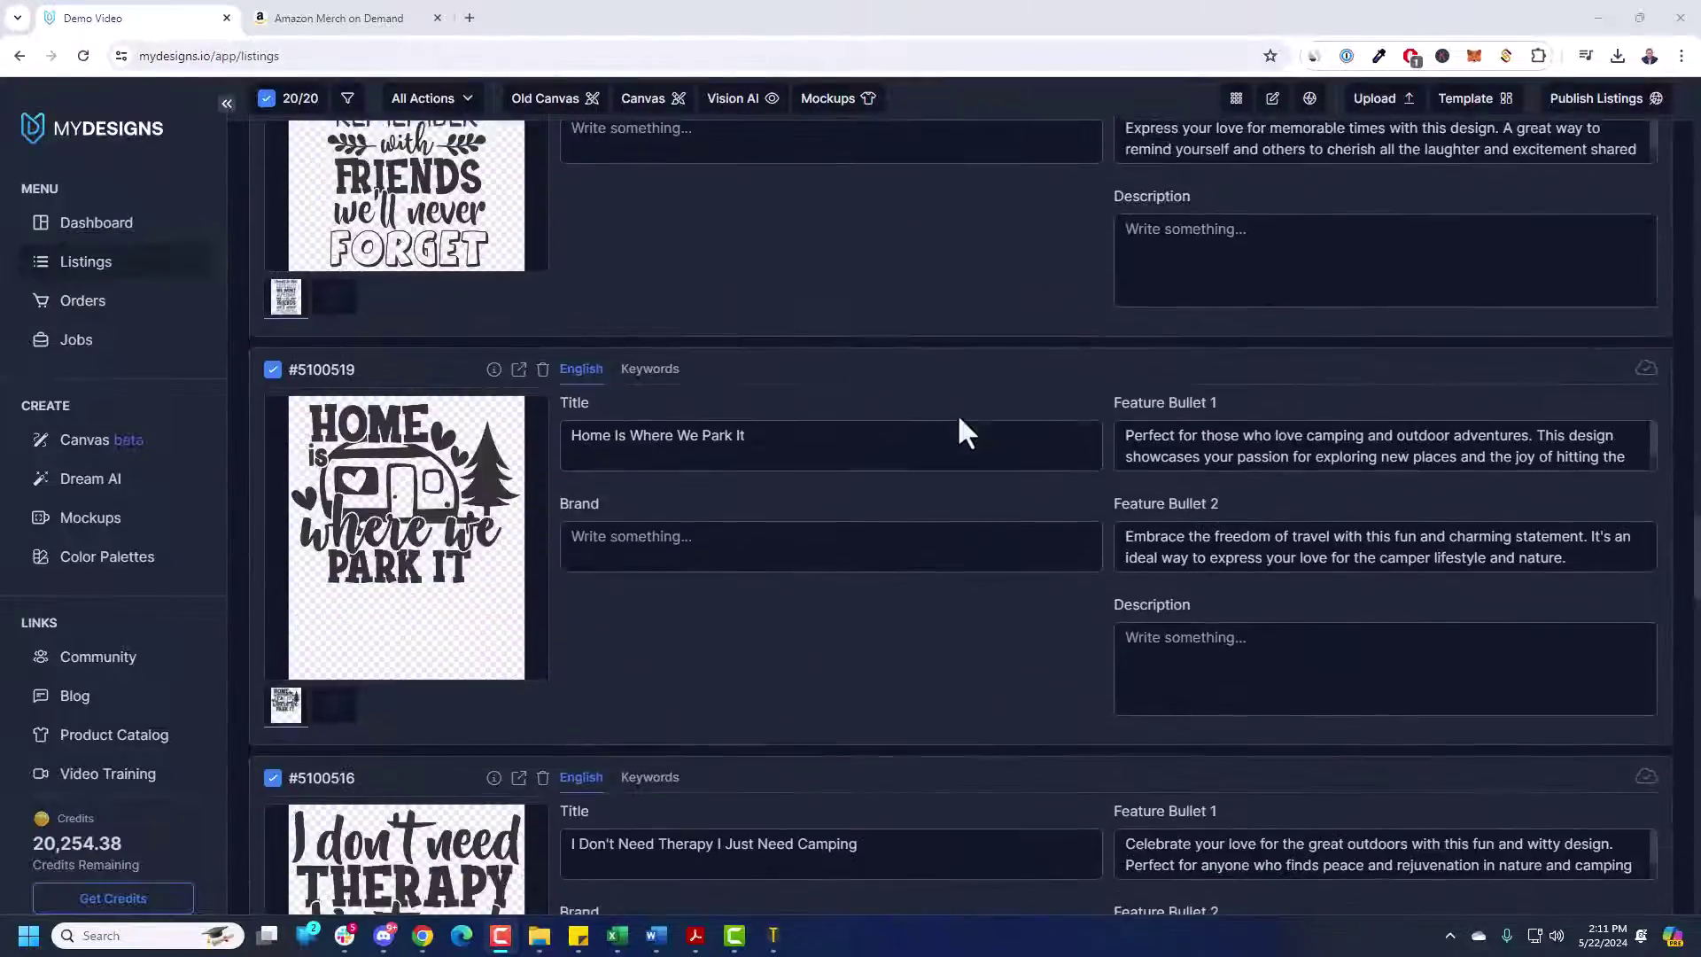
{"action": "scroll", "coordinate": [936, 413], "scroll_direction": "up", "scroll_amount": 10}
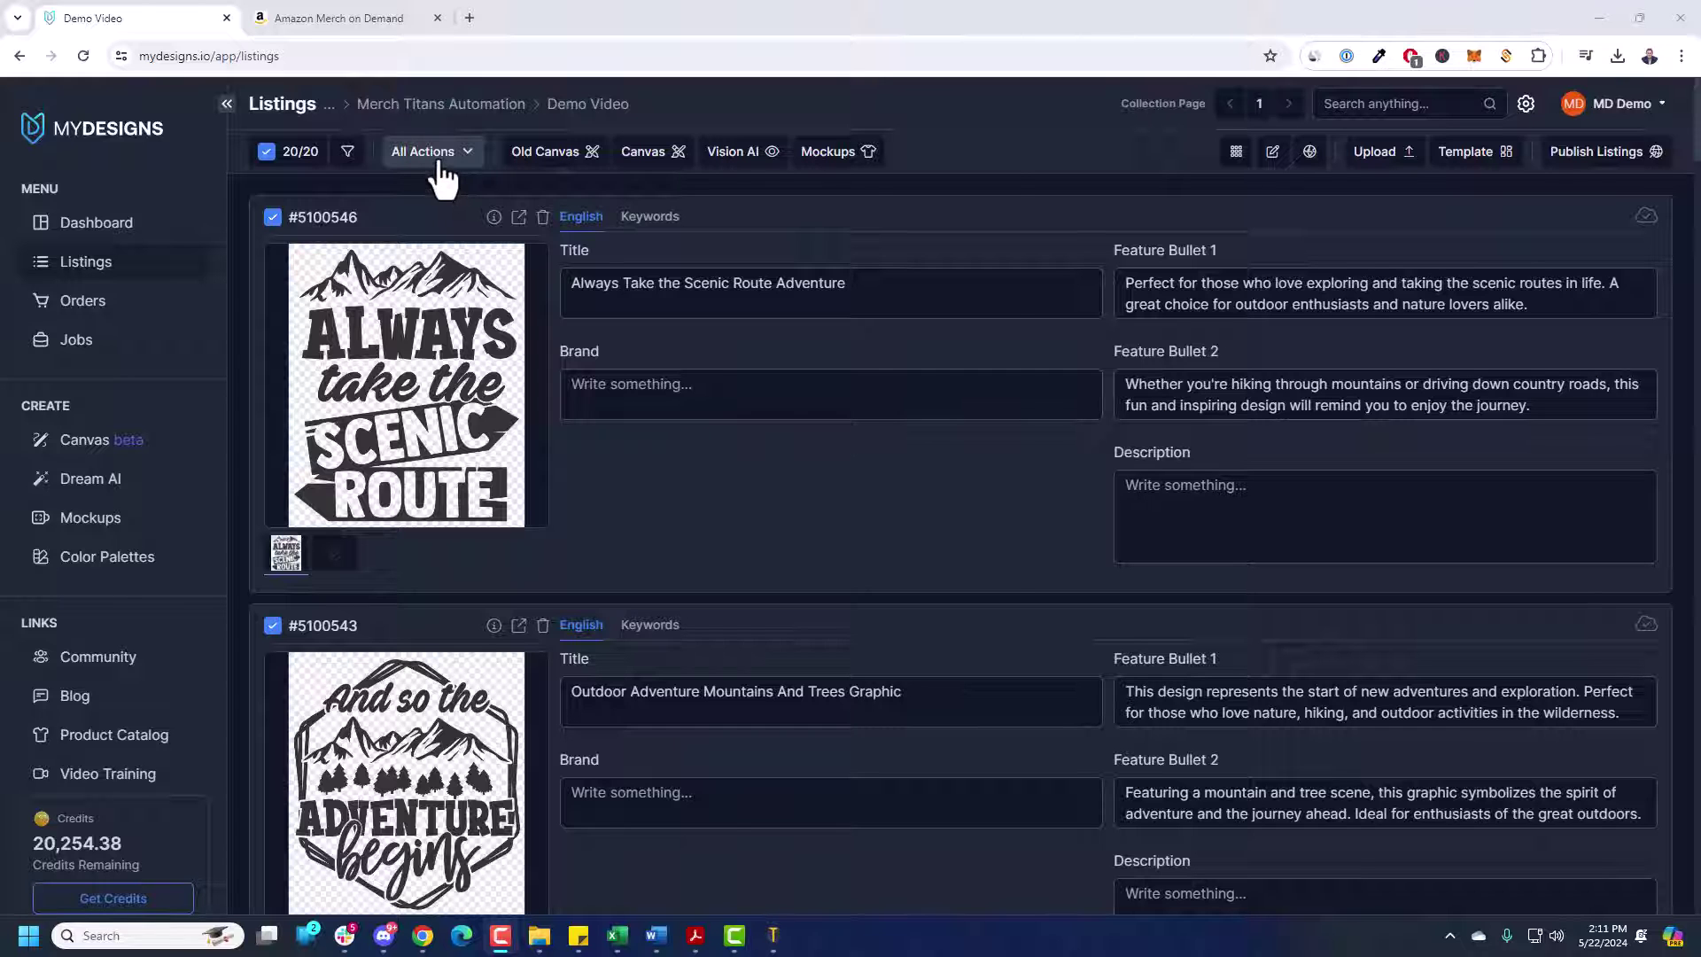
- Open Bulk Edit for the selected listings and set it to overwrite the Brand field
{"action": "left_click", "coordinate": [443, 178]}
{"action": "left_click", "coordinate": [460, 221]}
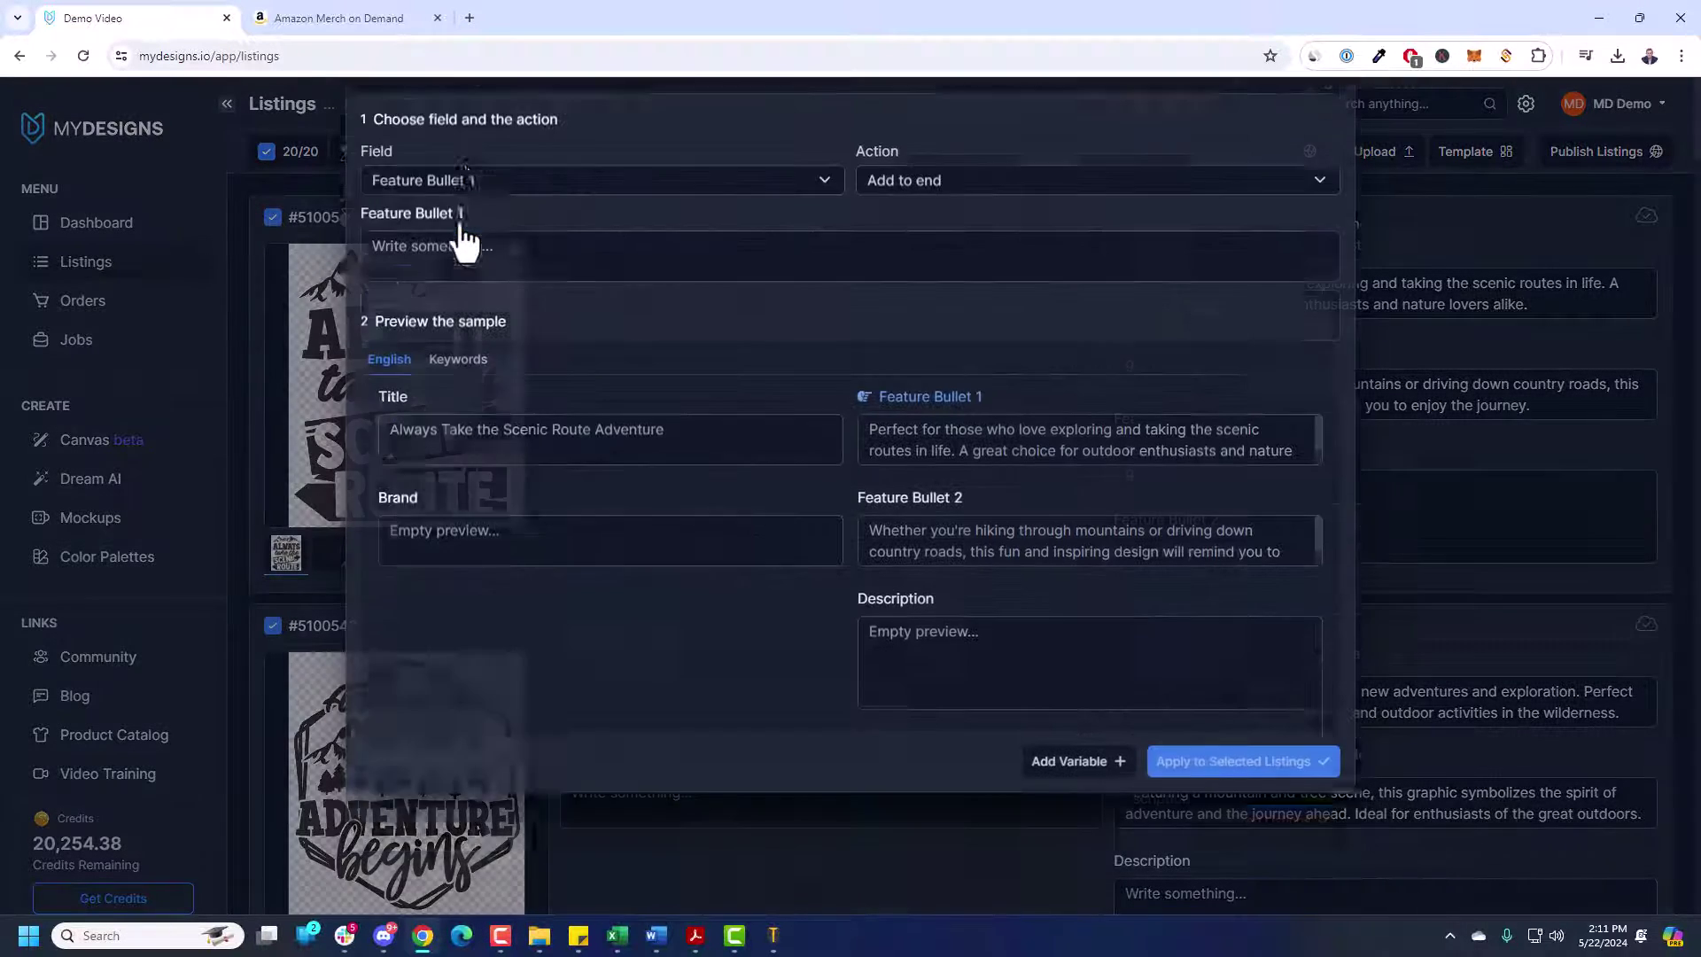
{"action": "left_click", "coordinate": [528, 251]}
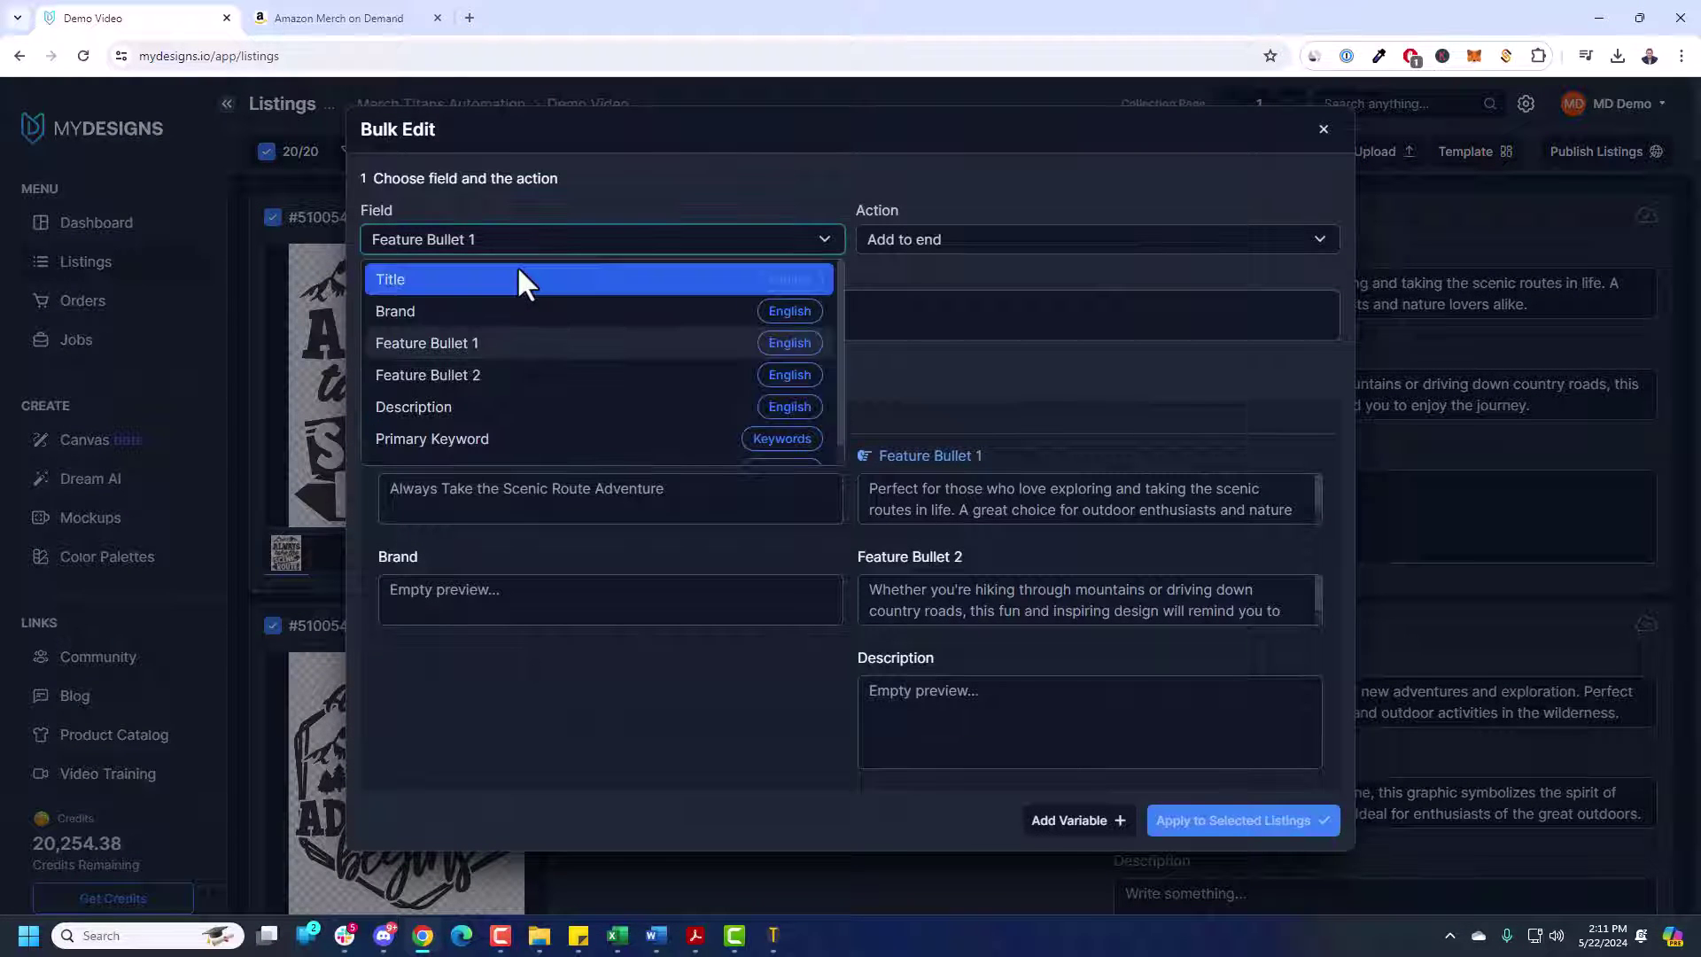
{"action": "left_click", "coordinate": [485, 305]}
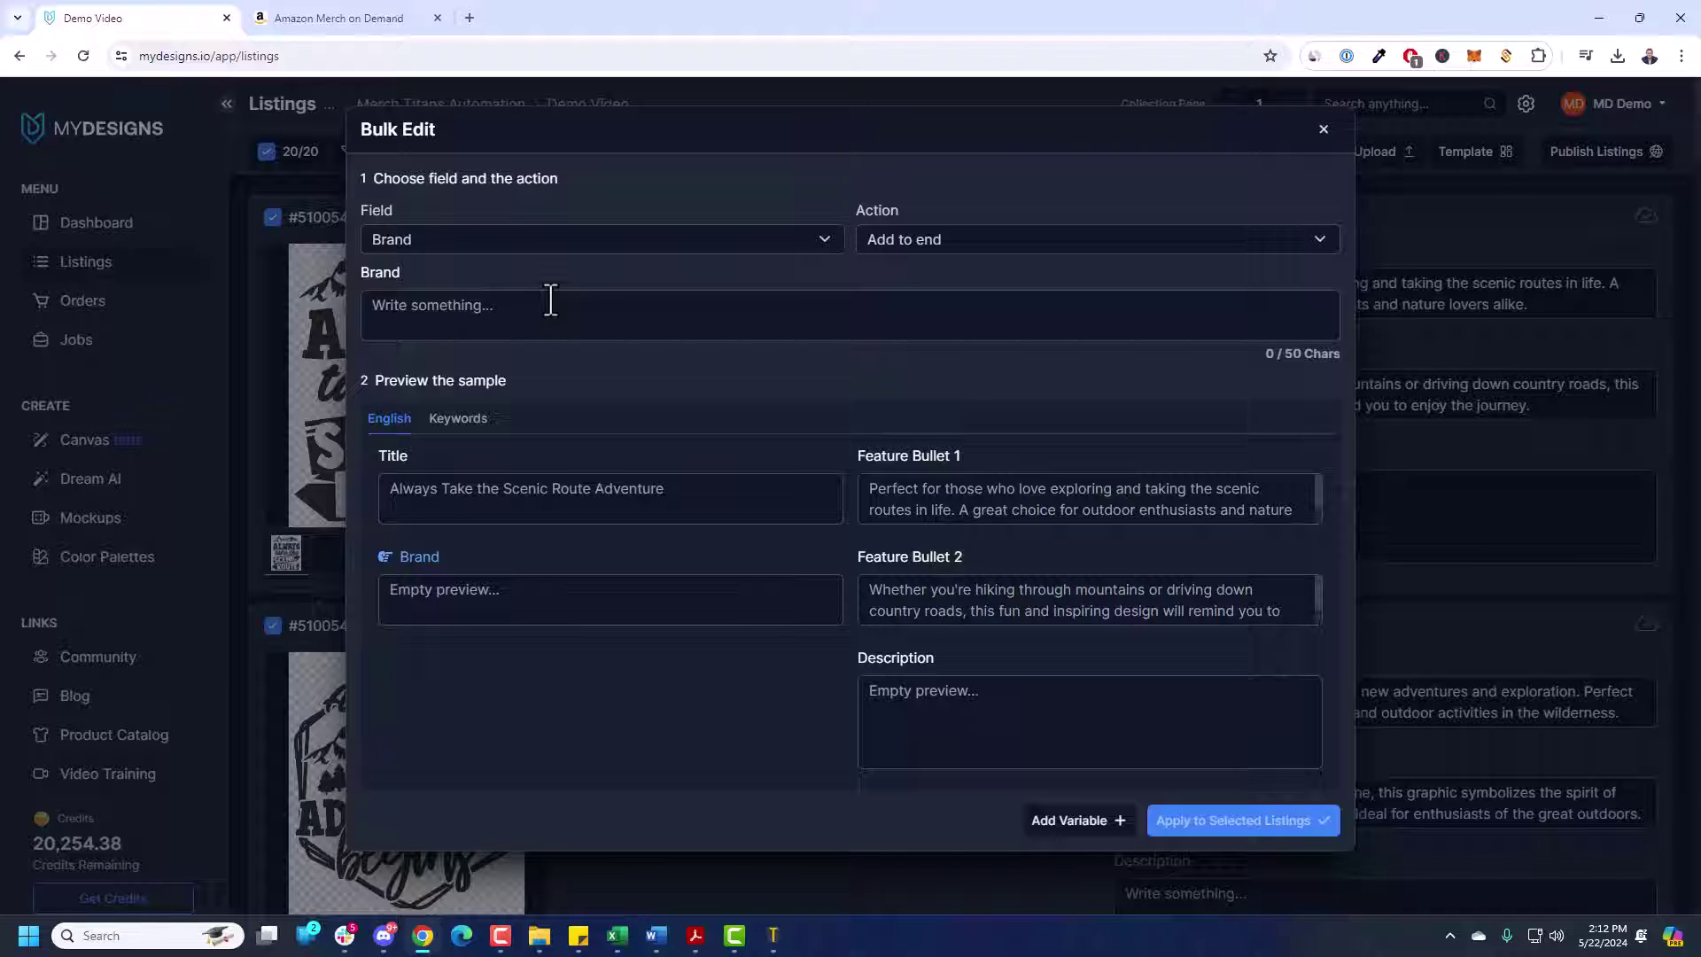
{"action": "left_click", "coordinate": [418, 242]}
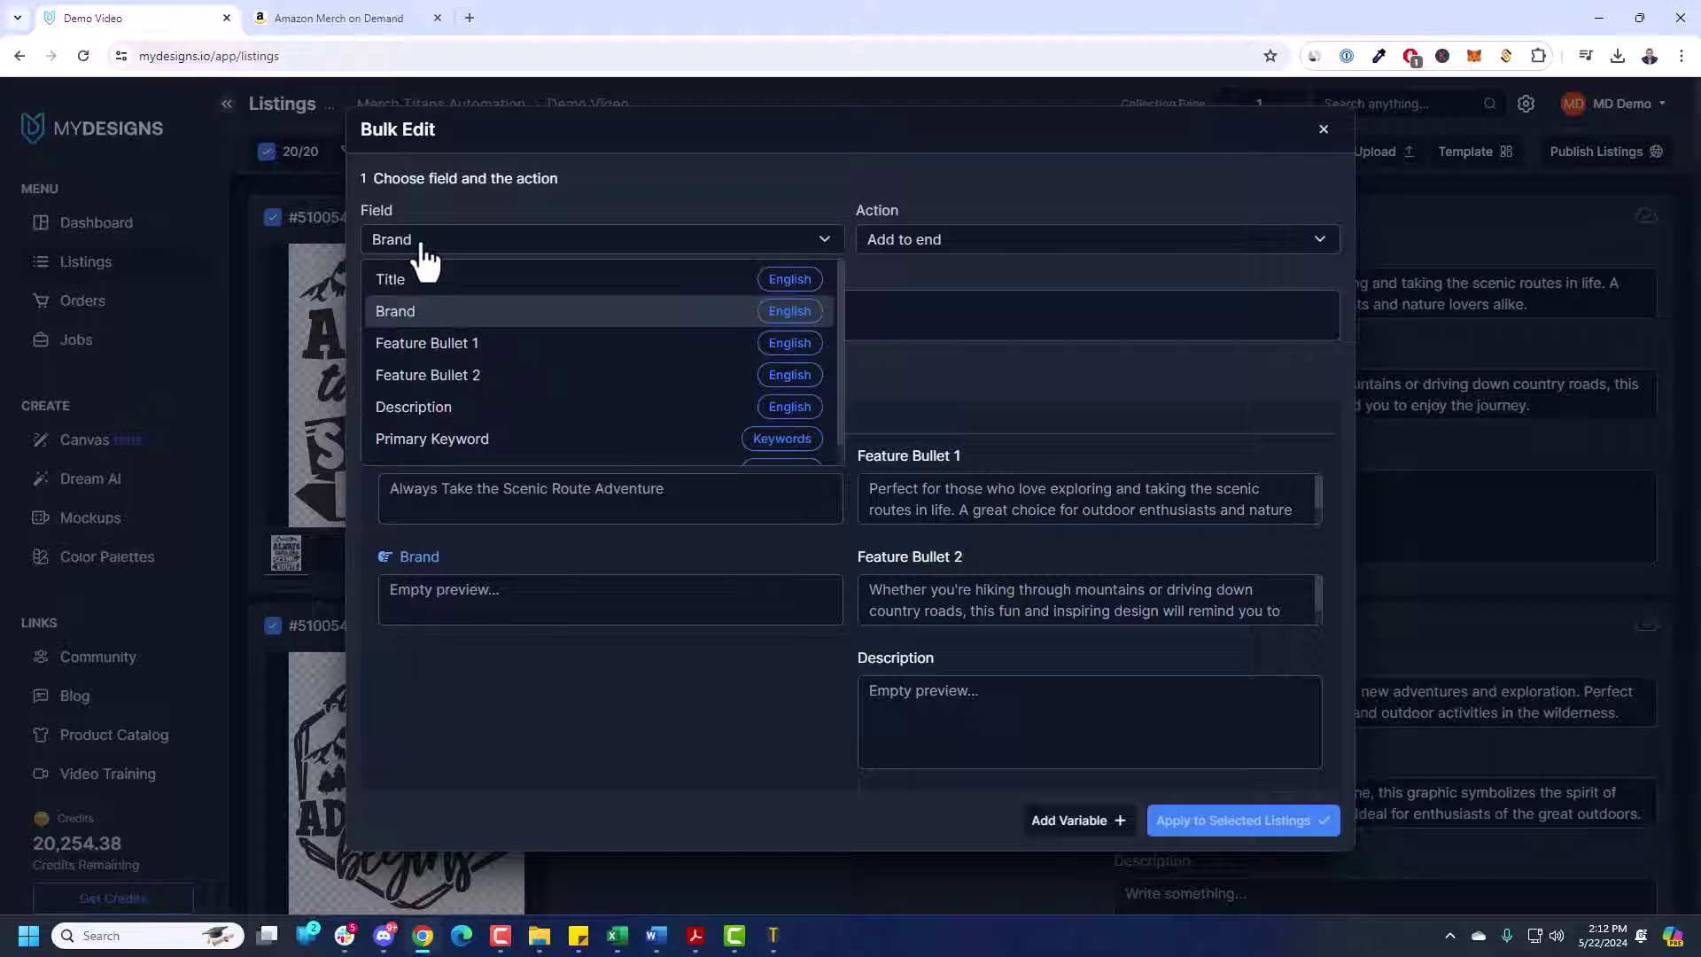
{"action": "left_click", "coordinate": [417, 311]}
{"action": "left_click", "coordinate": [921, 246]}
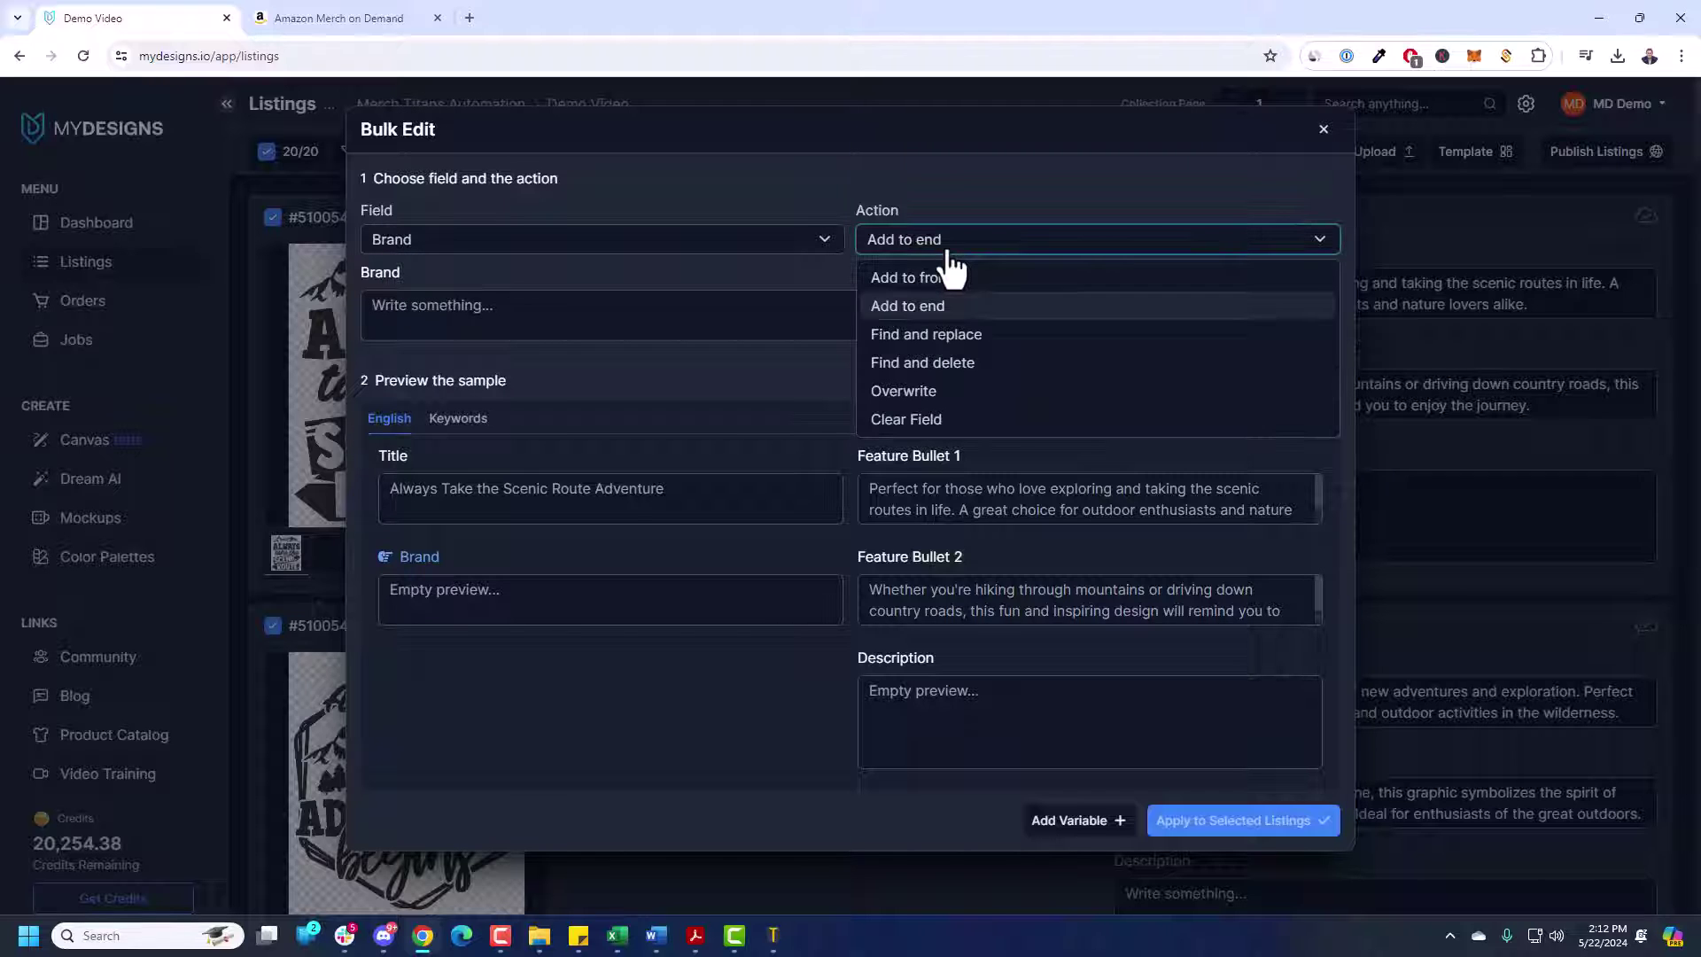
{"action": "left_click", "coordinate": [918, 394]}
- Enter "LVN Camping Co" as the brand, apply it to the selected listings and check their Brand fields
{"action": "left_click", "coordinate": [589, 318]}
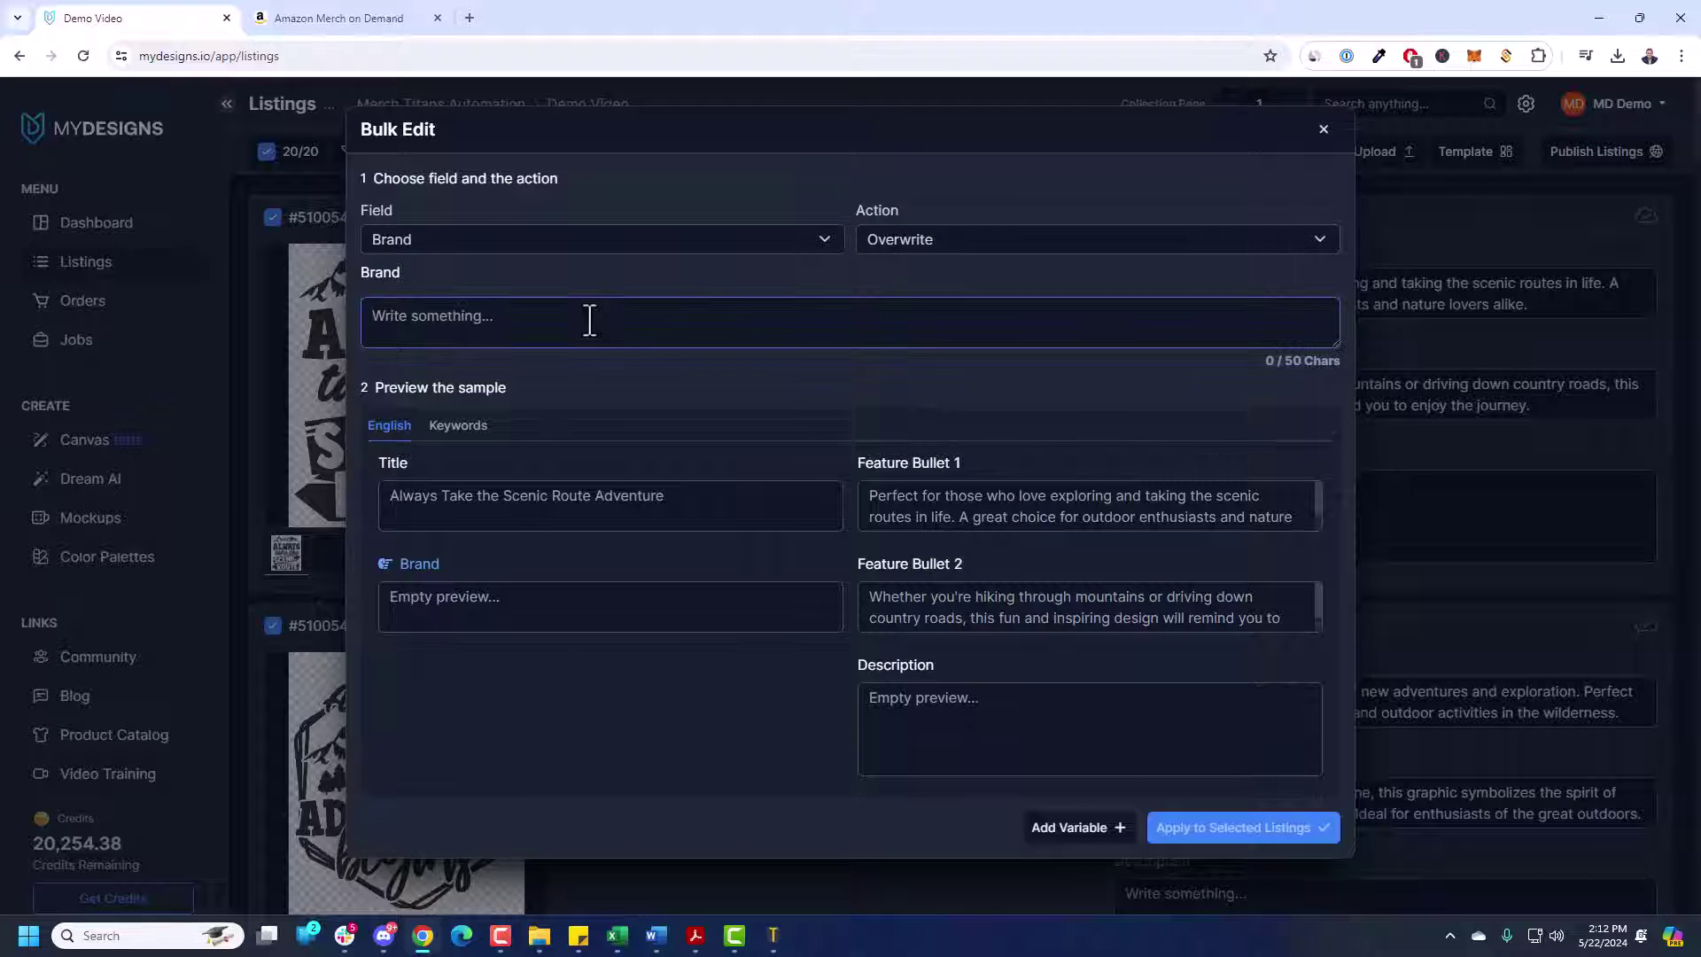
{"action": "type", "text": "LV"}
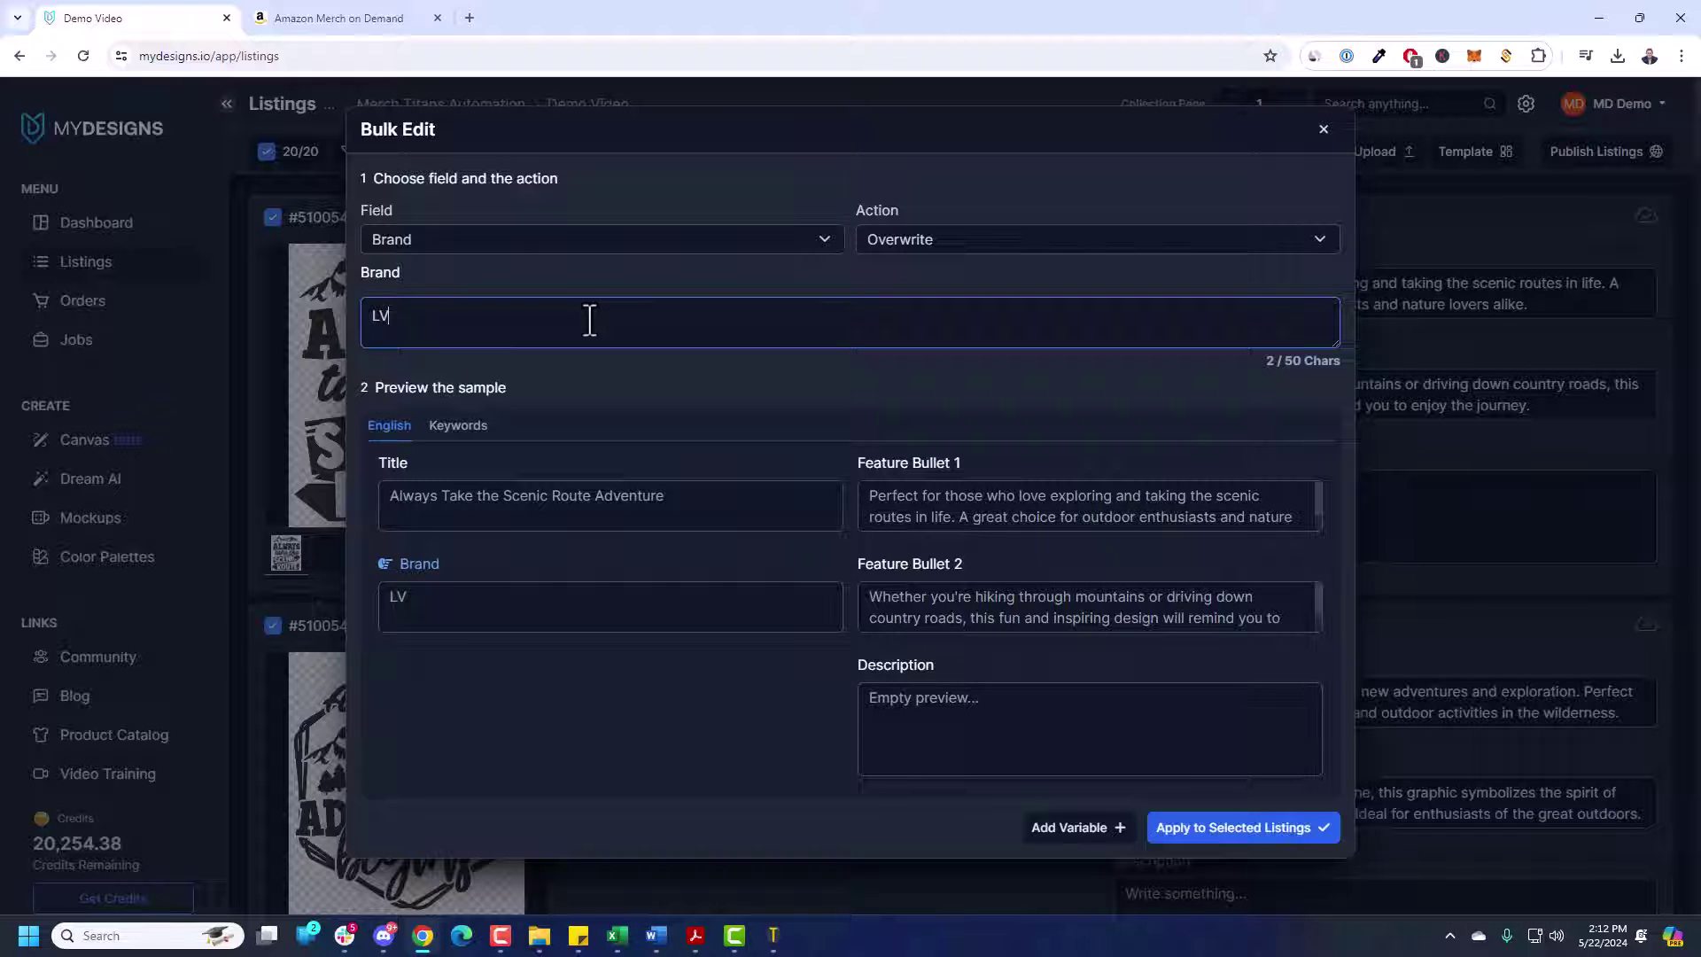
{"action": "type", "text": "N Camping Co"}
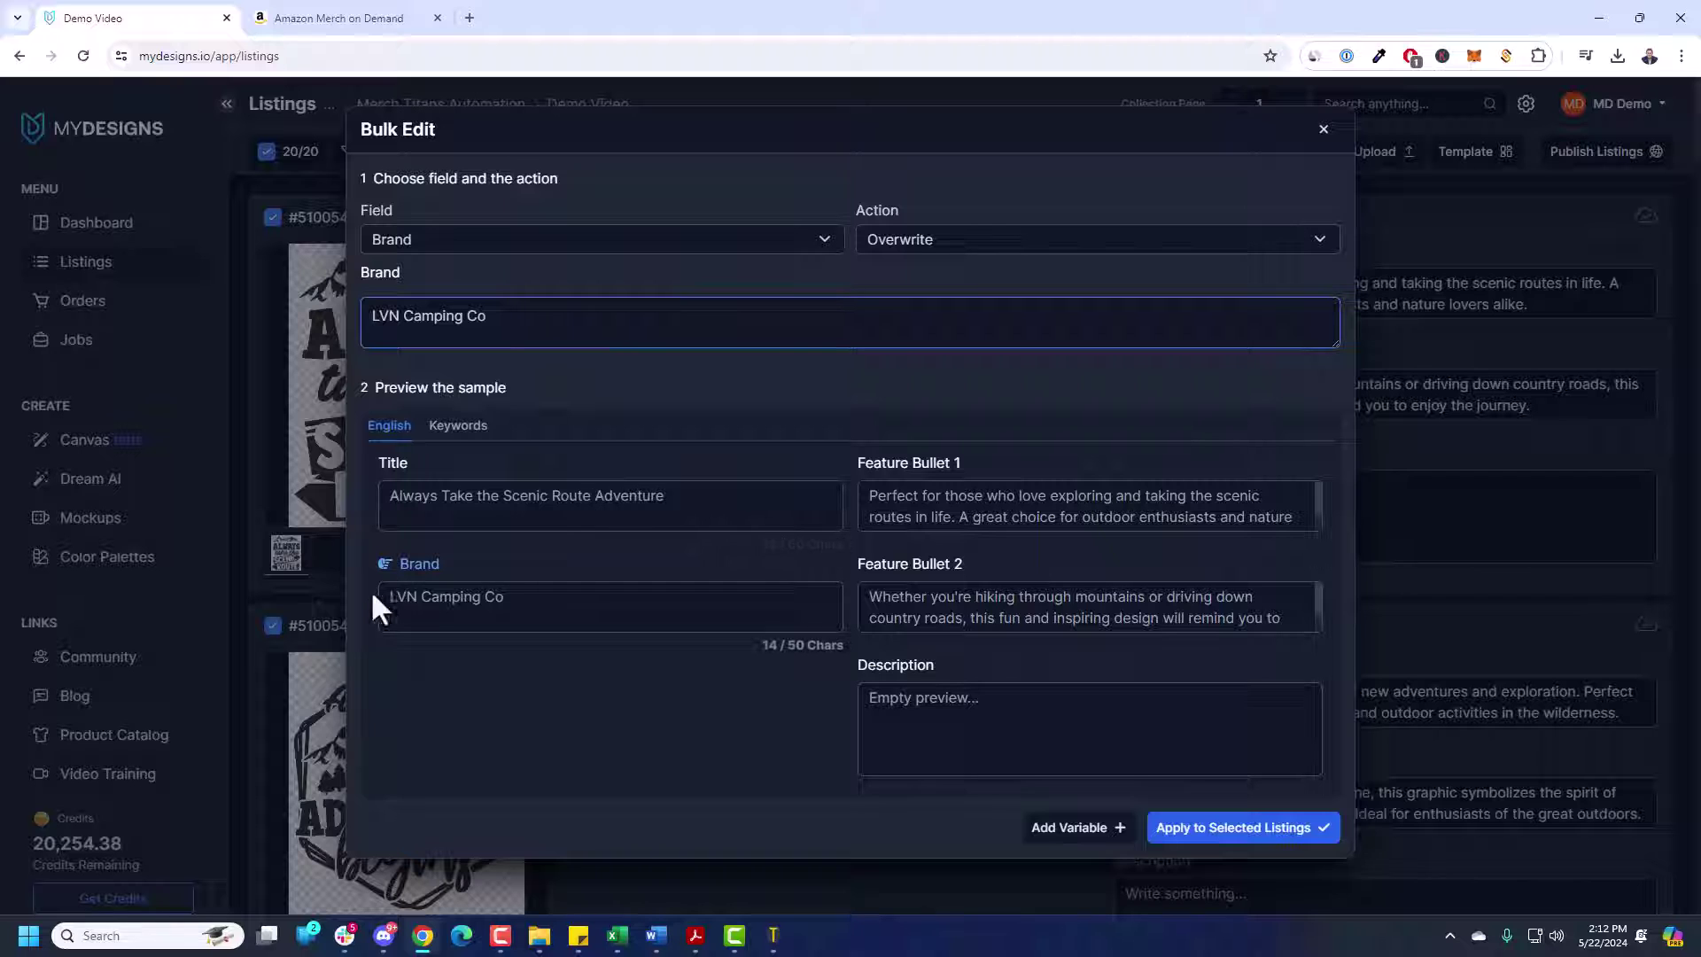
{"action": "left_click", "coordinate": [465, 589]}
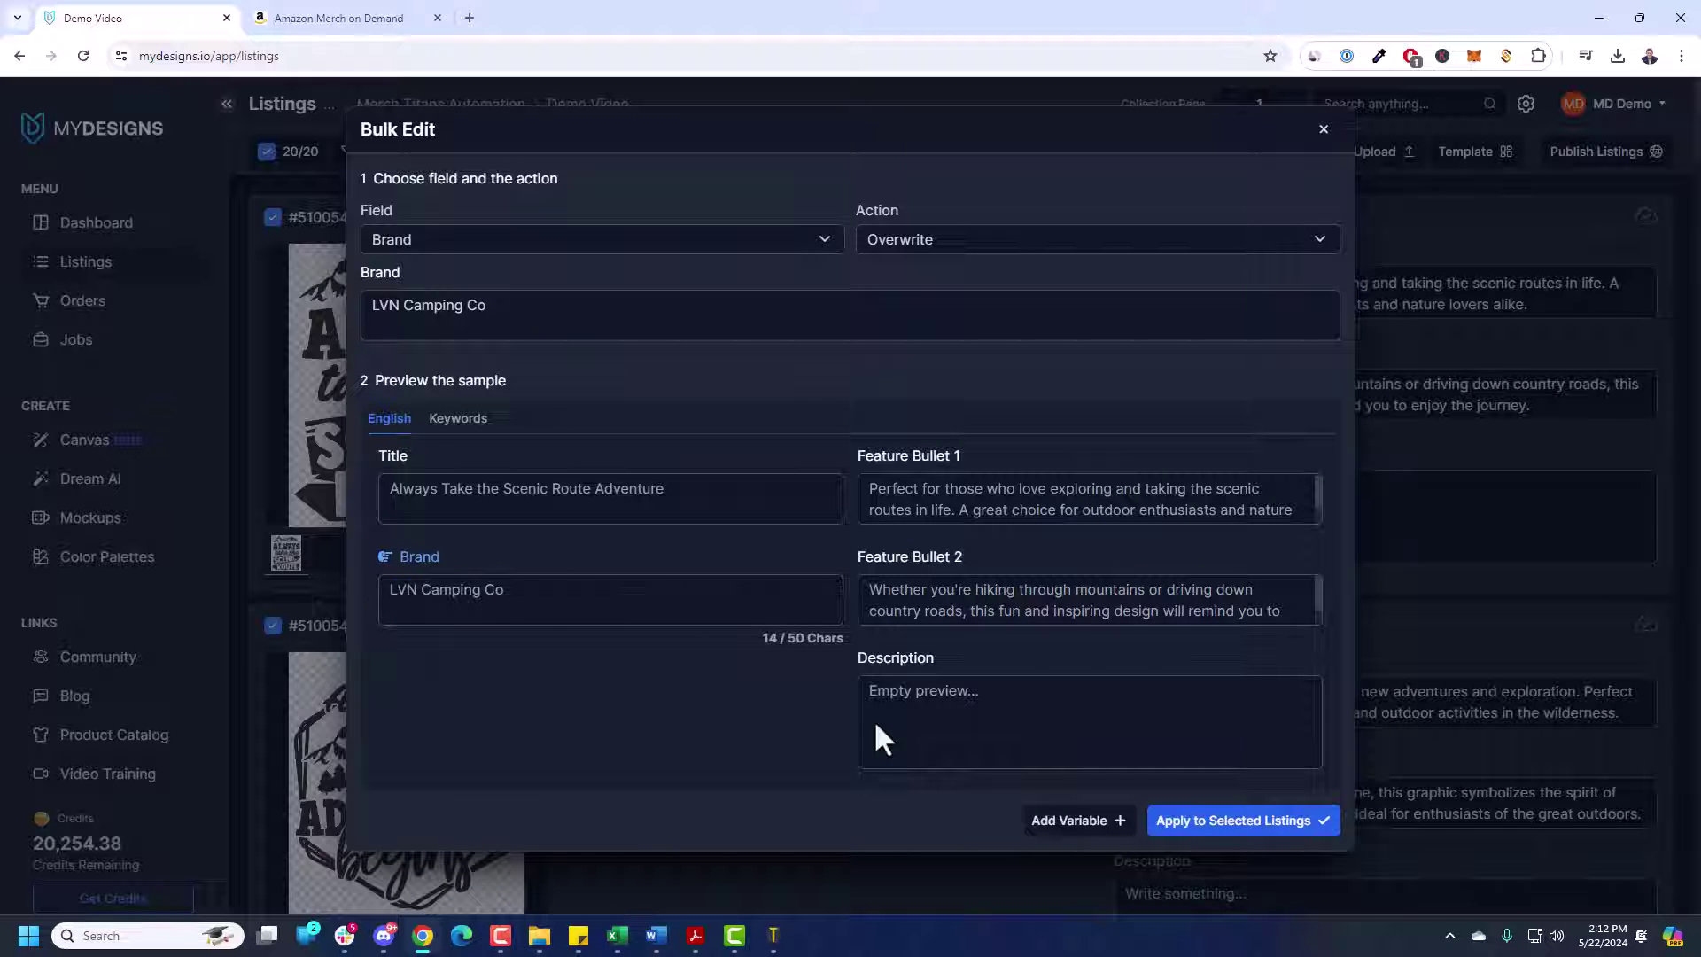
{"action": "left_click", "coordinate": [1266, 822]}
{"action": "left_click", "coordinate": [1015, 221]}
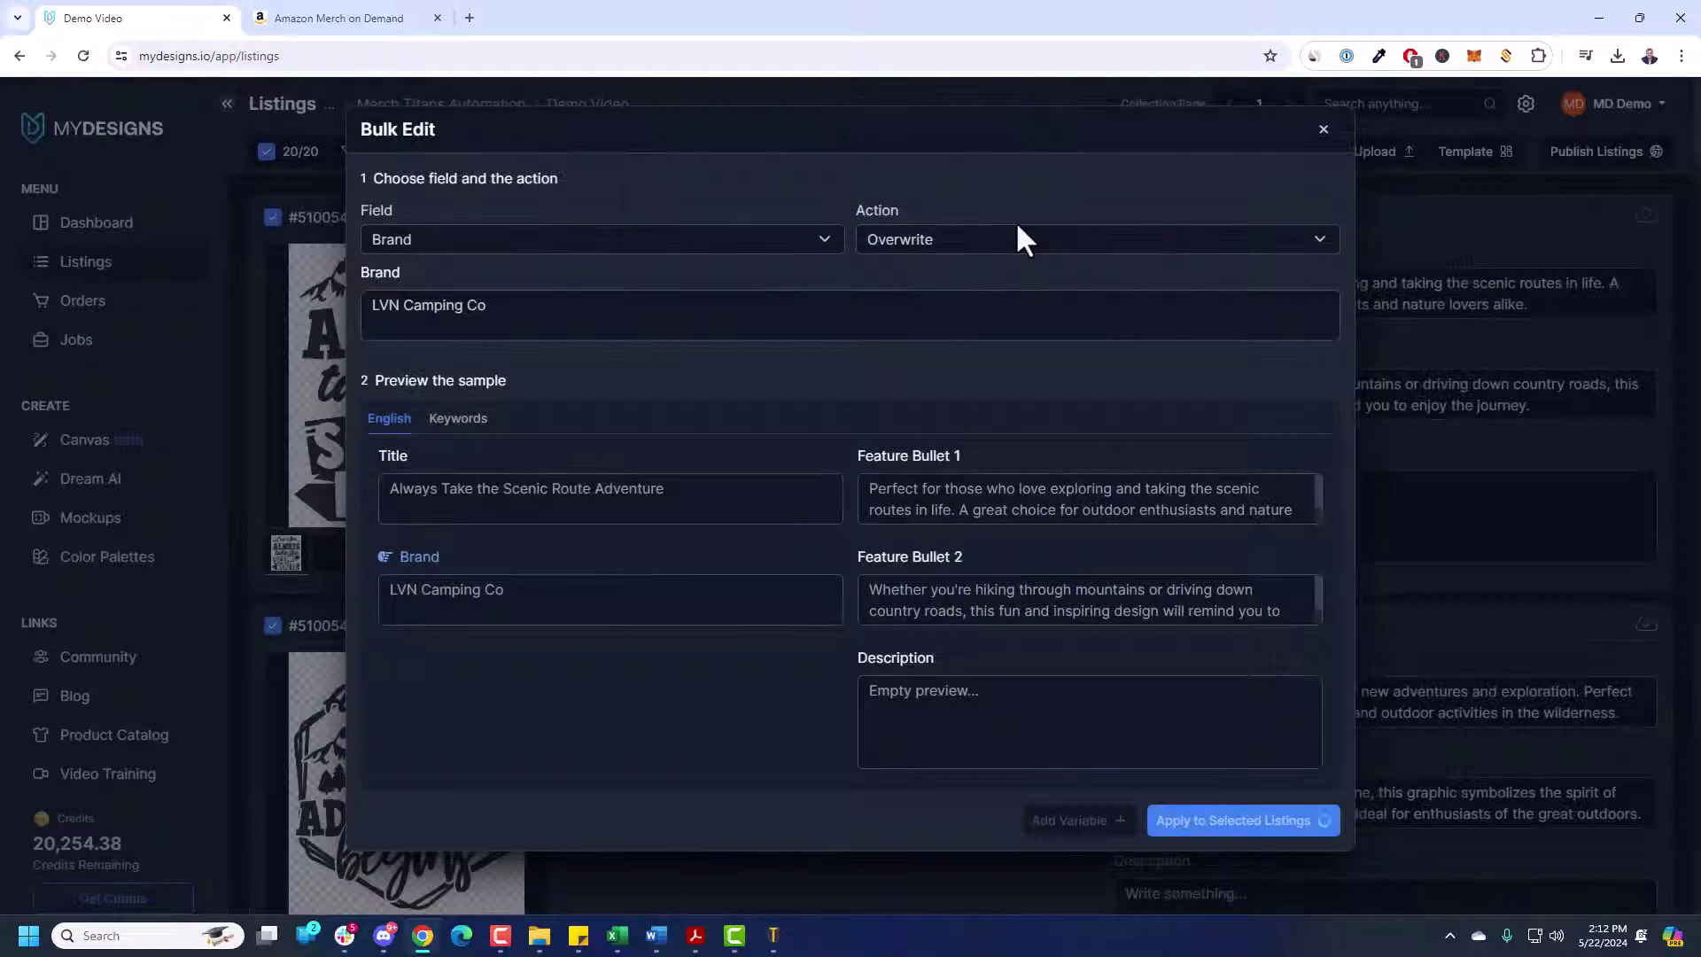
{"action": "scroll", "coordinate": [570, 390], "scroll_direction": "down", "scroll_amount": 2}
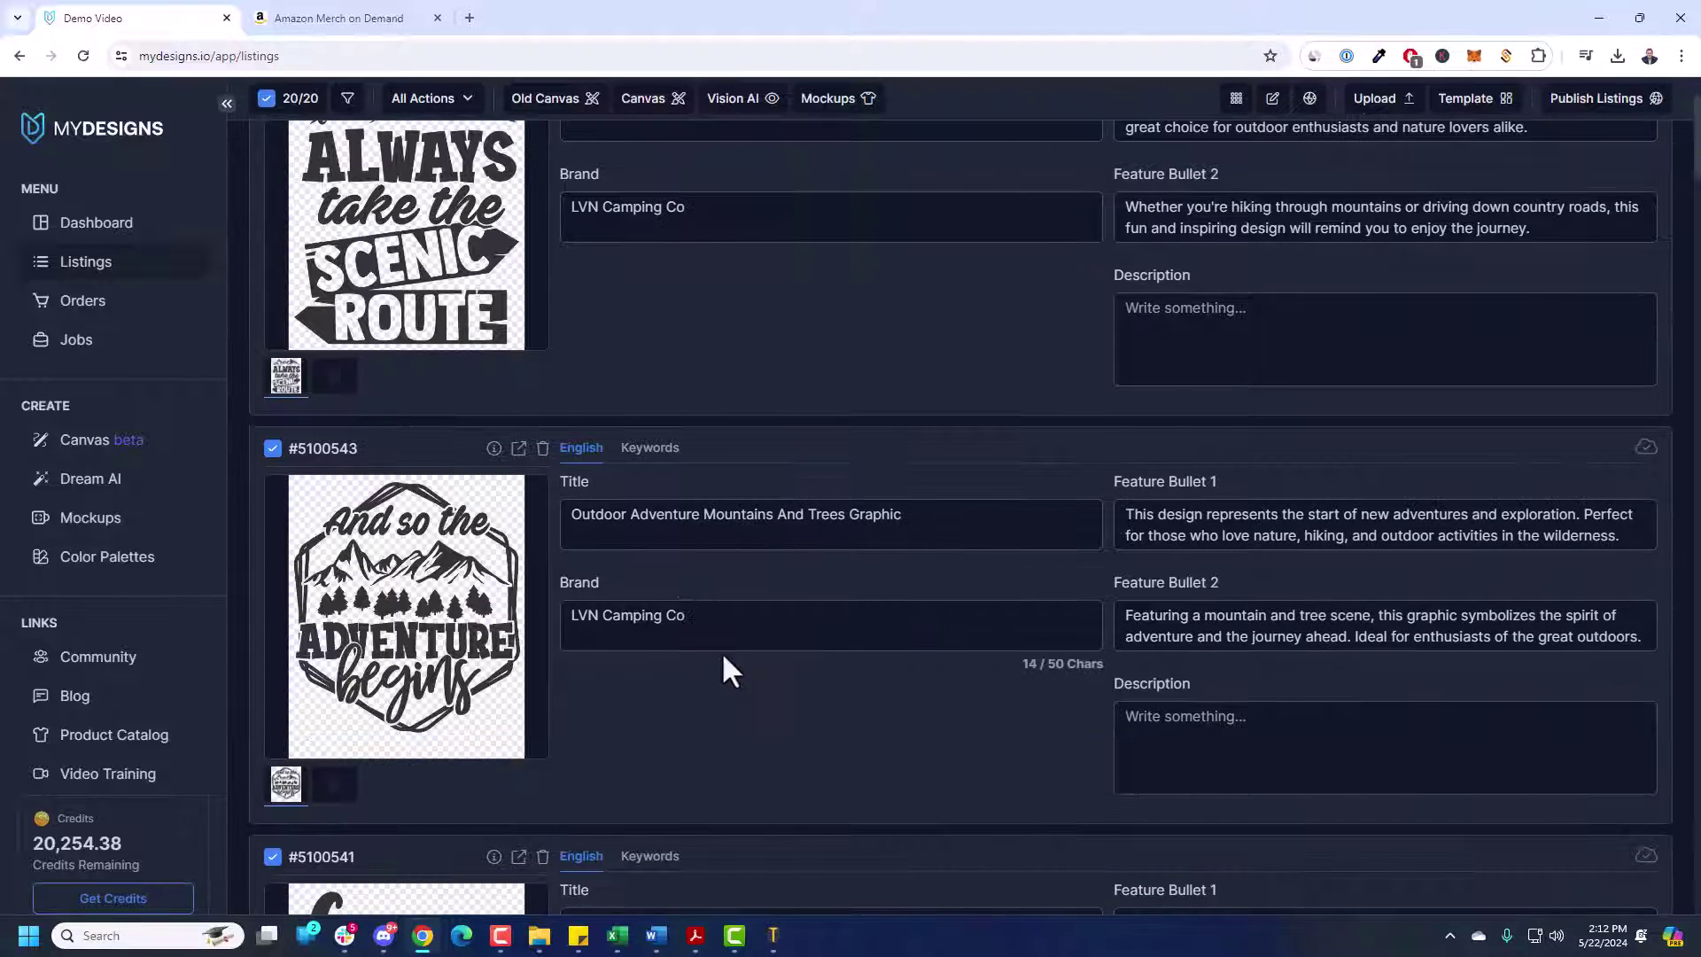
{"action": "scroll", "coordinate": [762, 620], "scroll_direction": "up", "scroll_amount": 2}
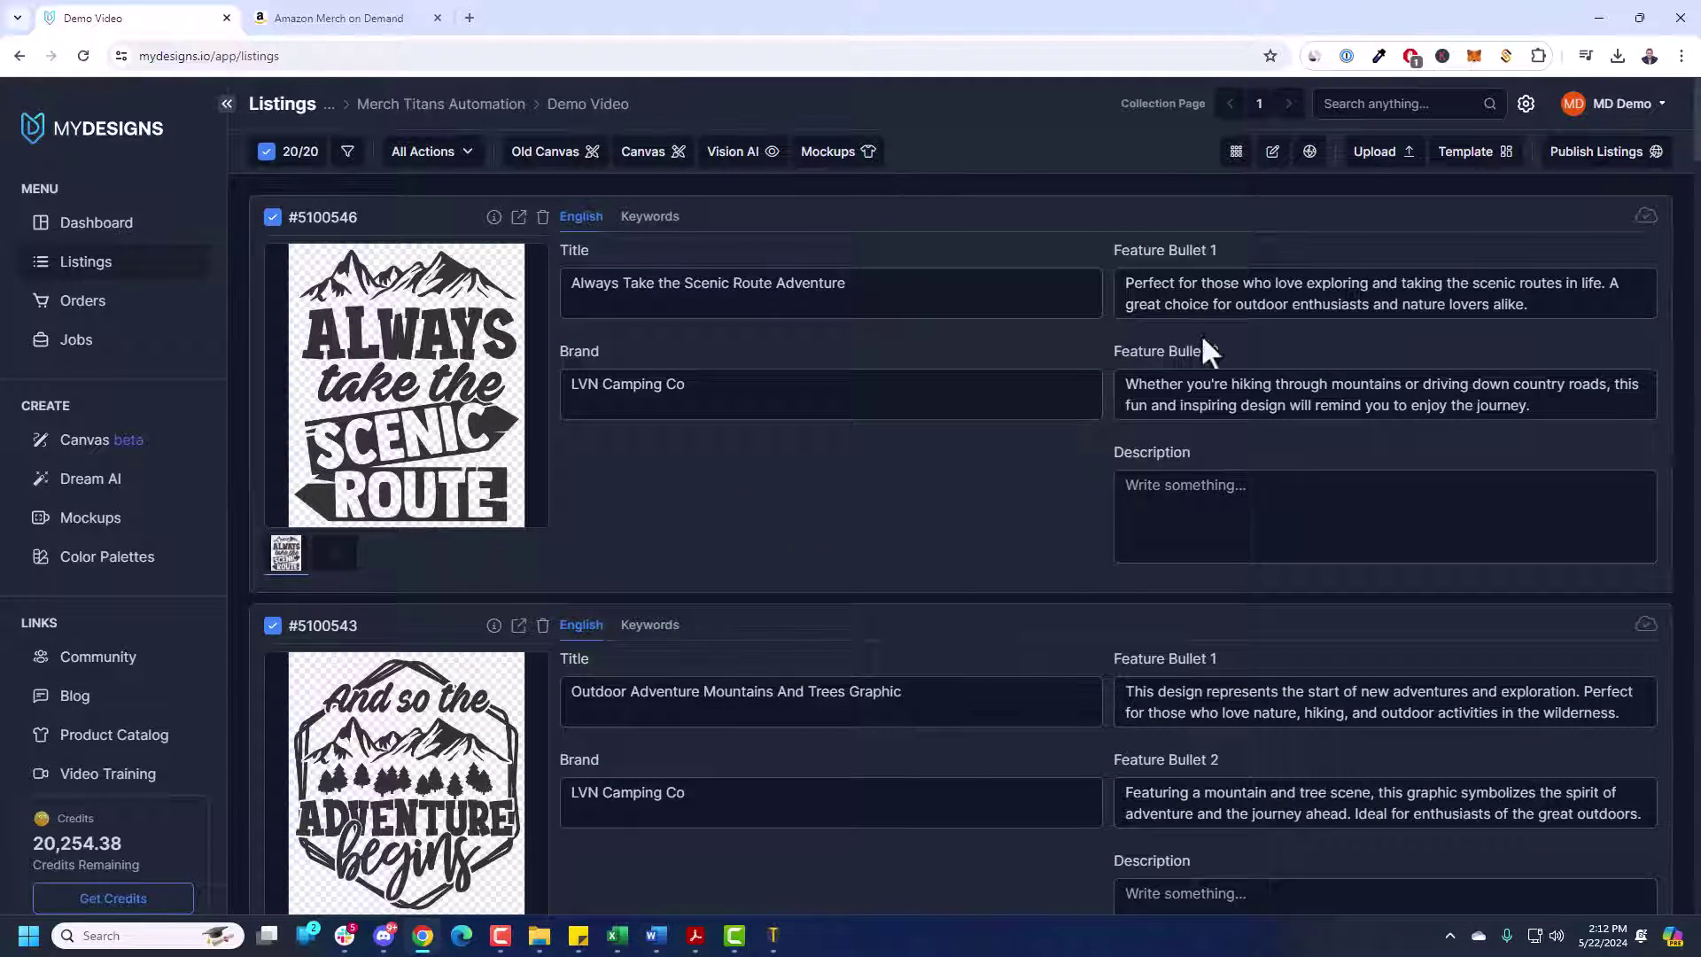
- Open Bulk Edit again for the selected listings and set it to overwrite the Description field
{"action": "left_click_drag", "start_coordinate": [1101, 251], "coordinate": [1174, 251]}
{"action": "left_click", "coordinate": [1194, 482]}
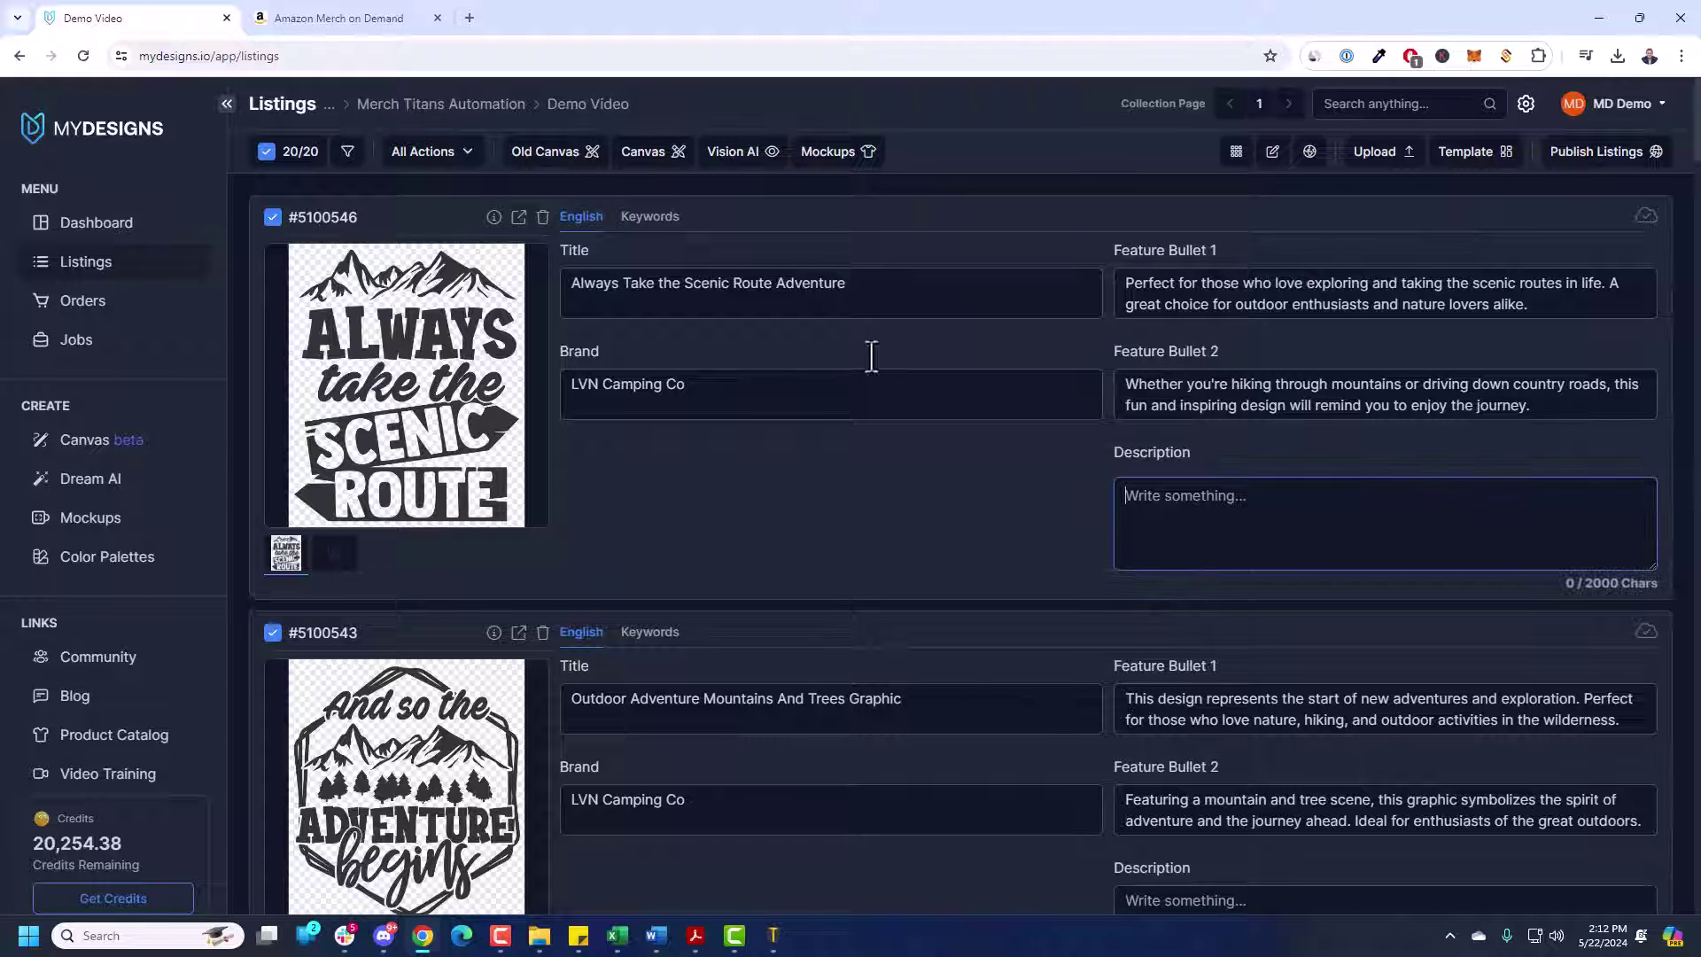
{"action": "left_click", "coordinate": [443, 152]}
{"action": "left_click", "coordinate": [451, 221]}
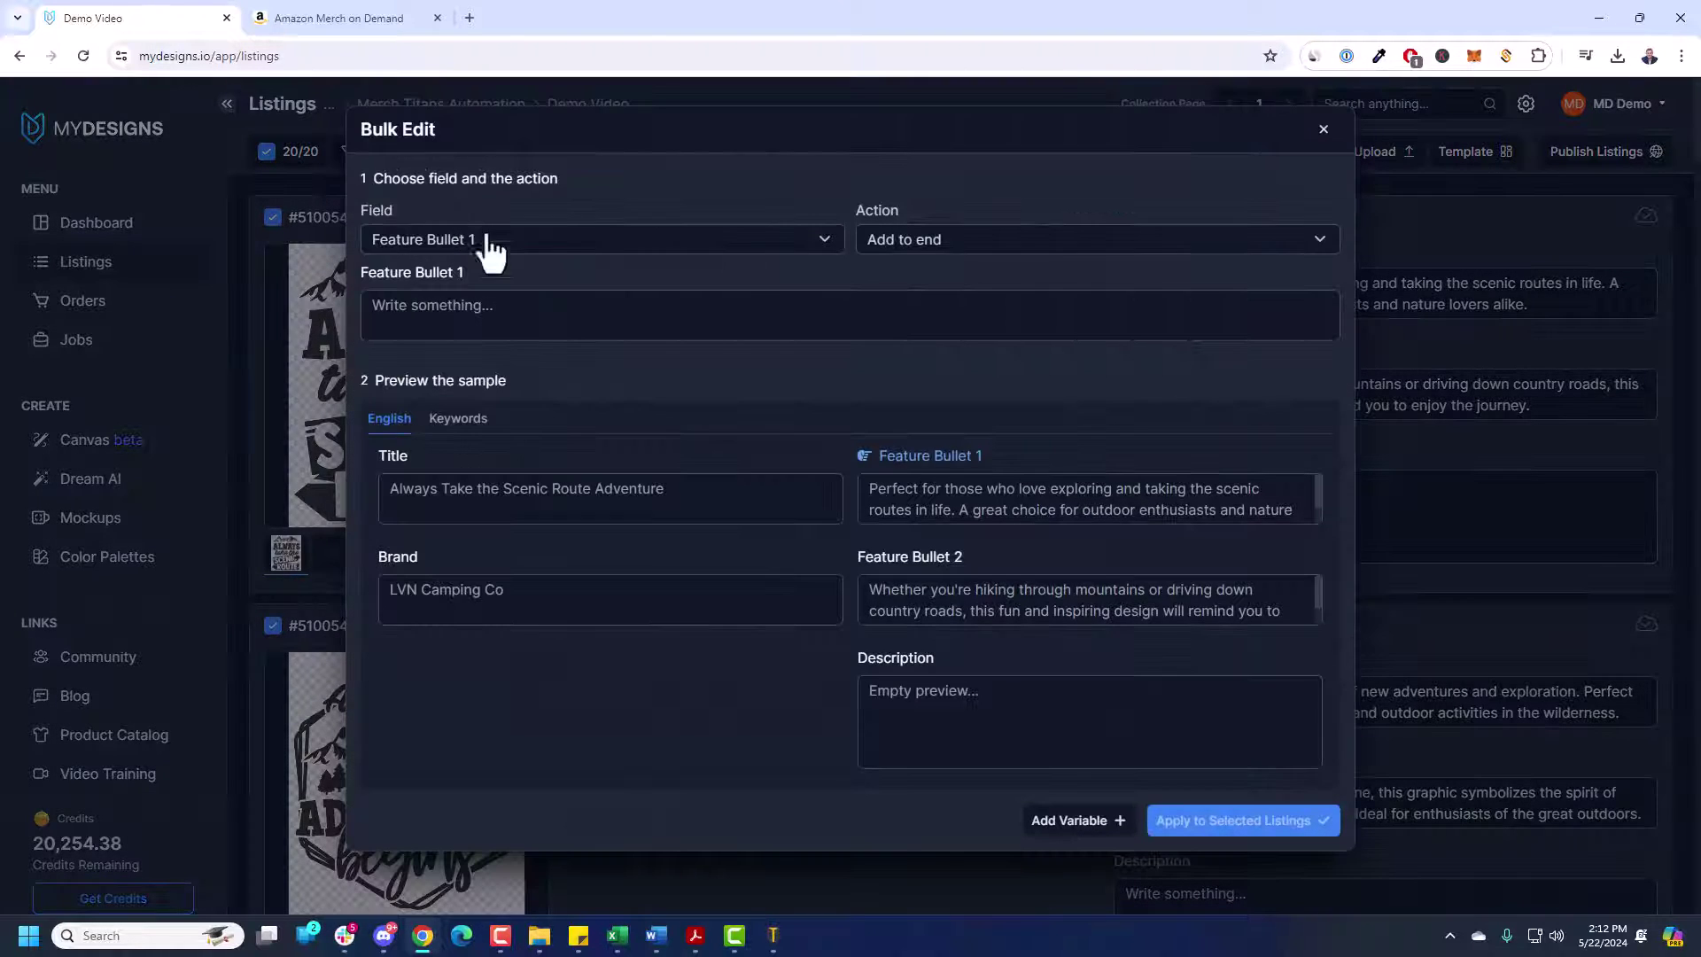
{"action": "left_click", "coordinate": [772, 246]}
{"action": "left_click", "coordinate": [524, 404]}
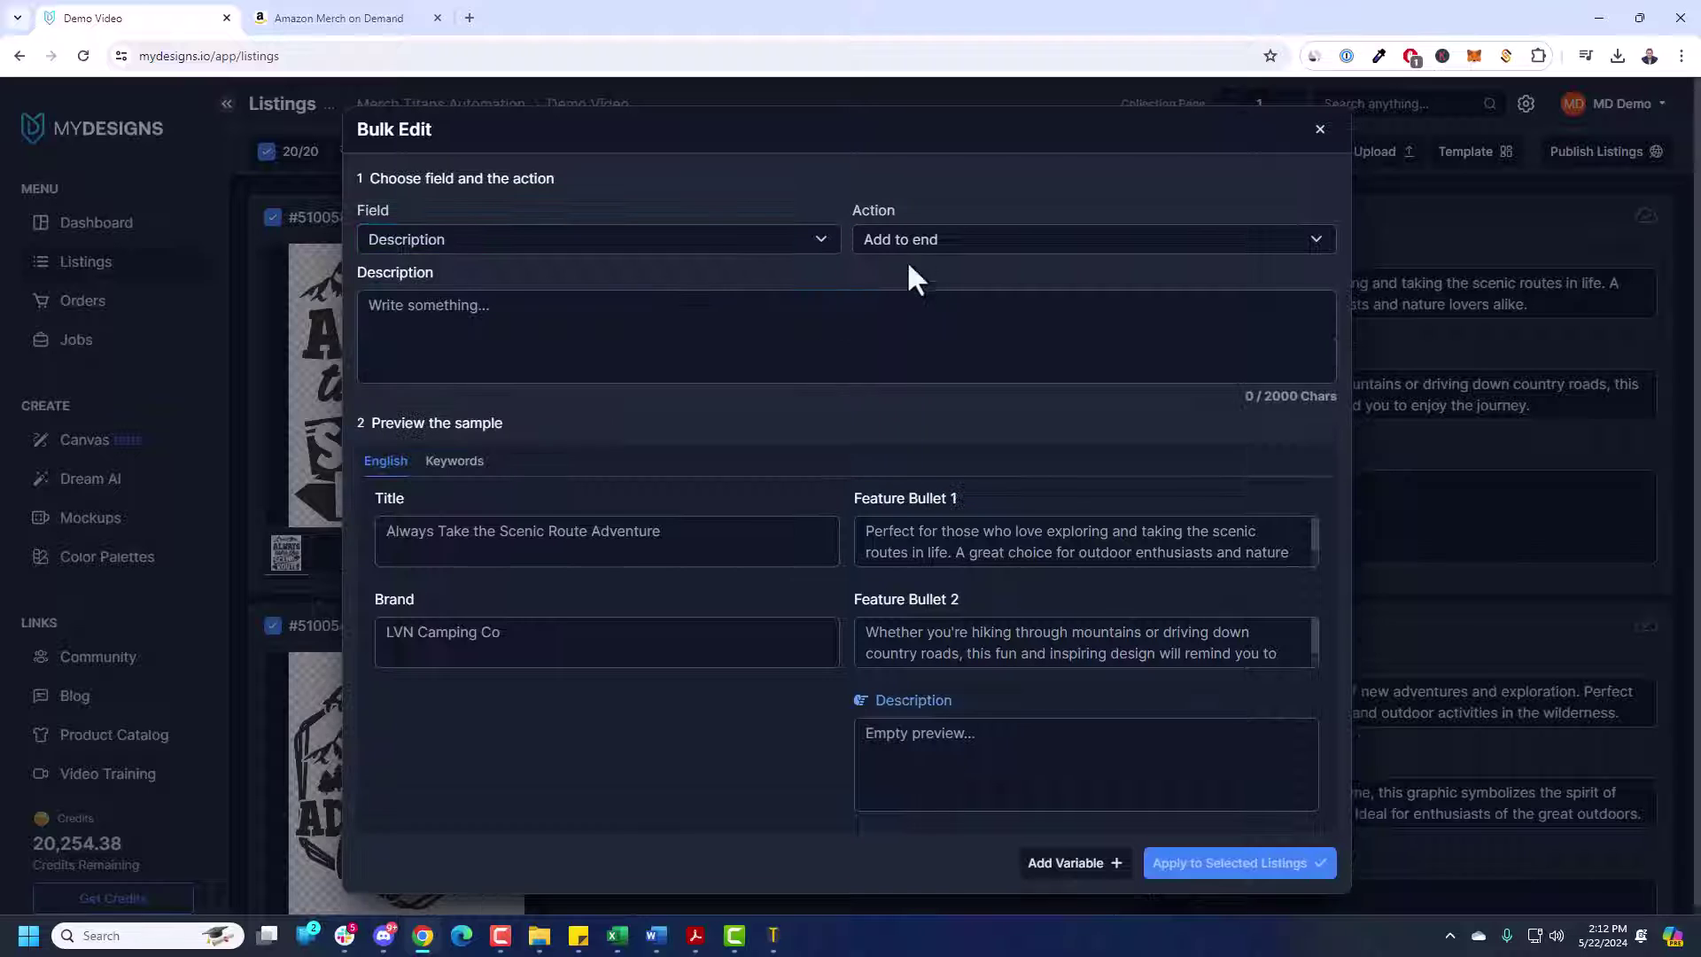
{"action": "left_click", "coordinate": [909, 253]}
{"action": "left_click", "coordinate": [877, 387]}
{"action": "left_click", "coordinate": [596, 325]}
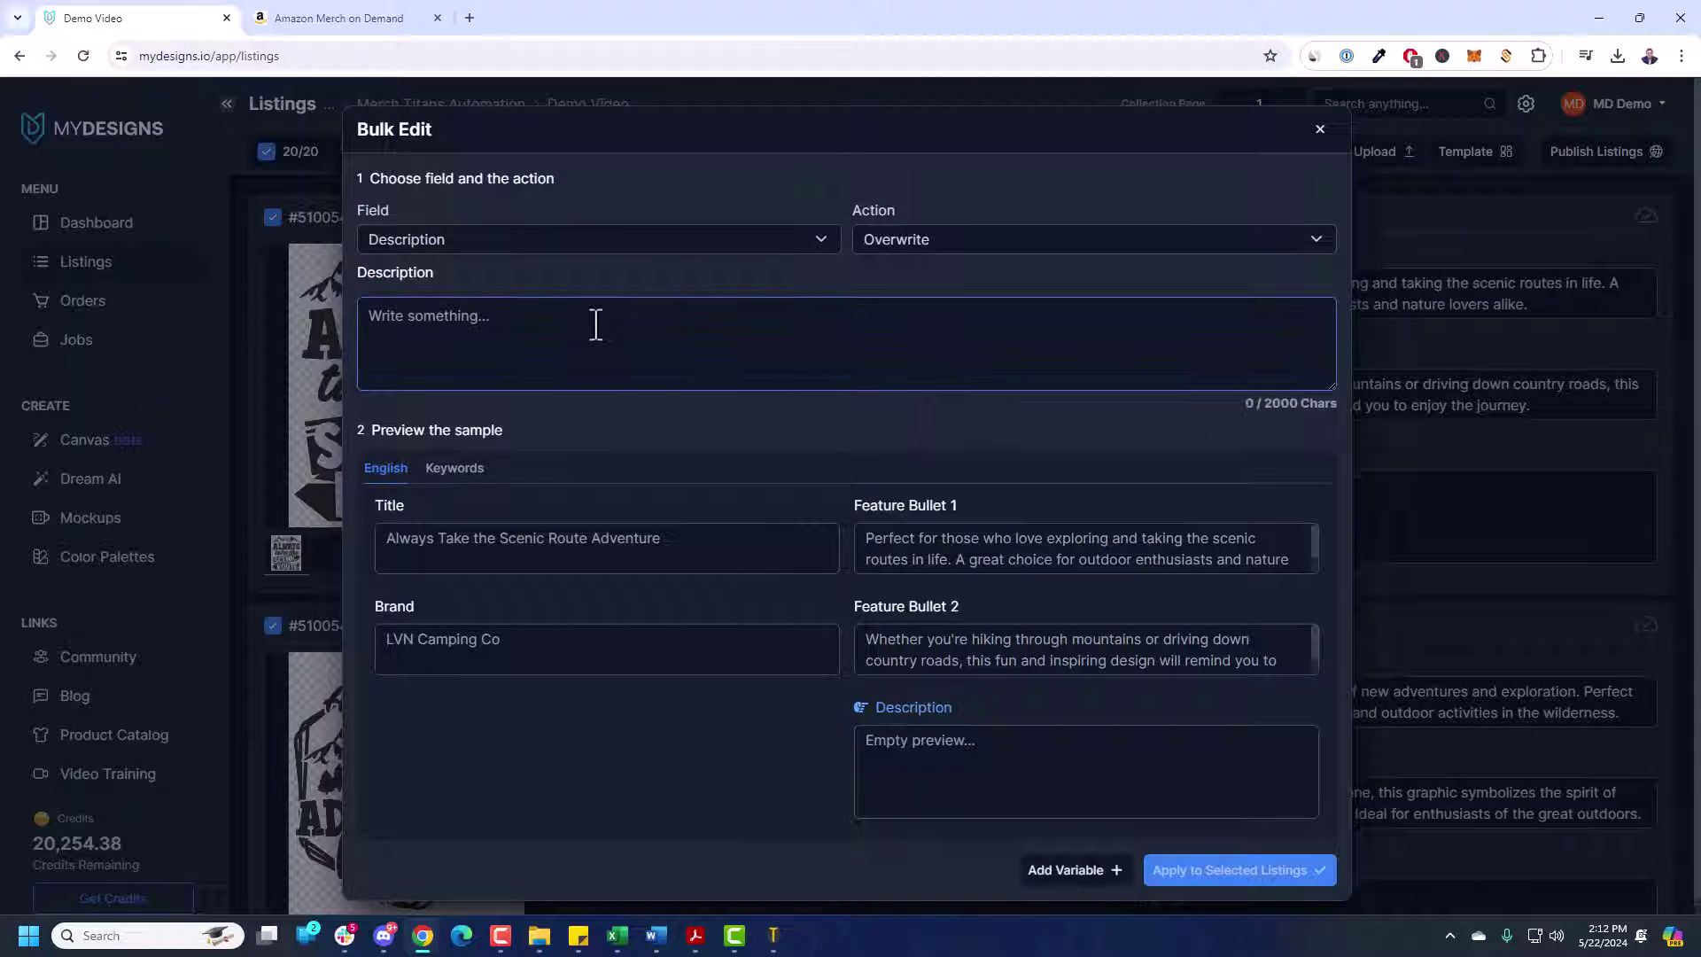
- Add a variable of type Value to the description and assign Feature Bullet 1 to it
{"action": "left_click", "coordinate": [1077, 875]}
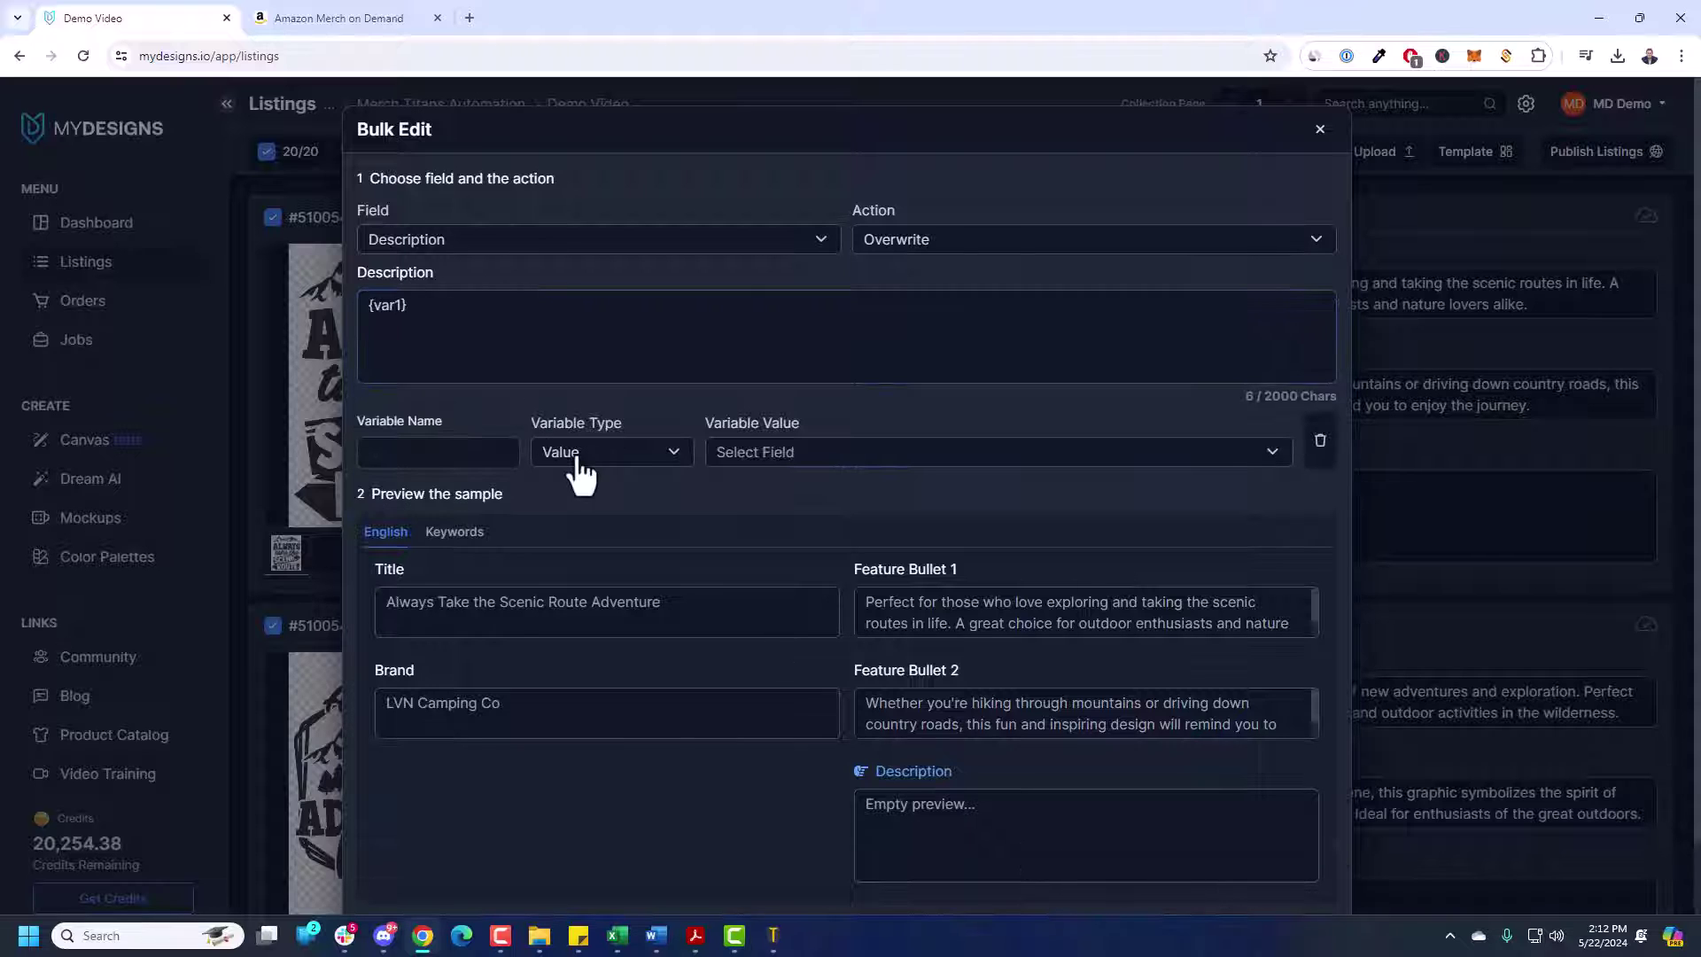
{"action": "left_click", "coordinate": [580, 453]}
{"action": "left_click", "coordinate": [582, 519]}
{"action": "left_click", "coordinate": [776, 468]}
{"action": "left_click", "coordinate": [774, 553]}
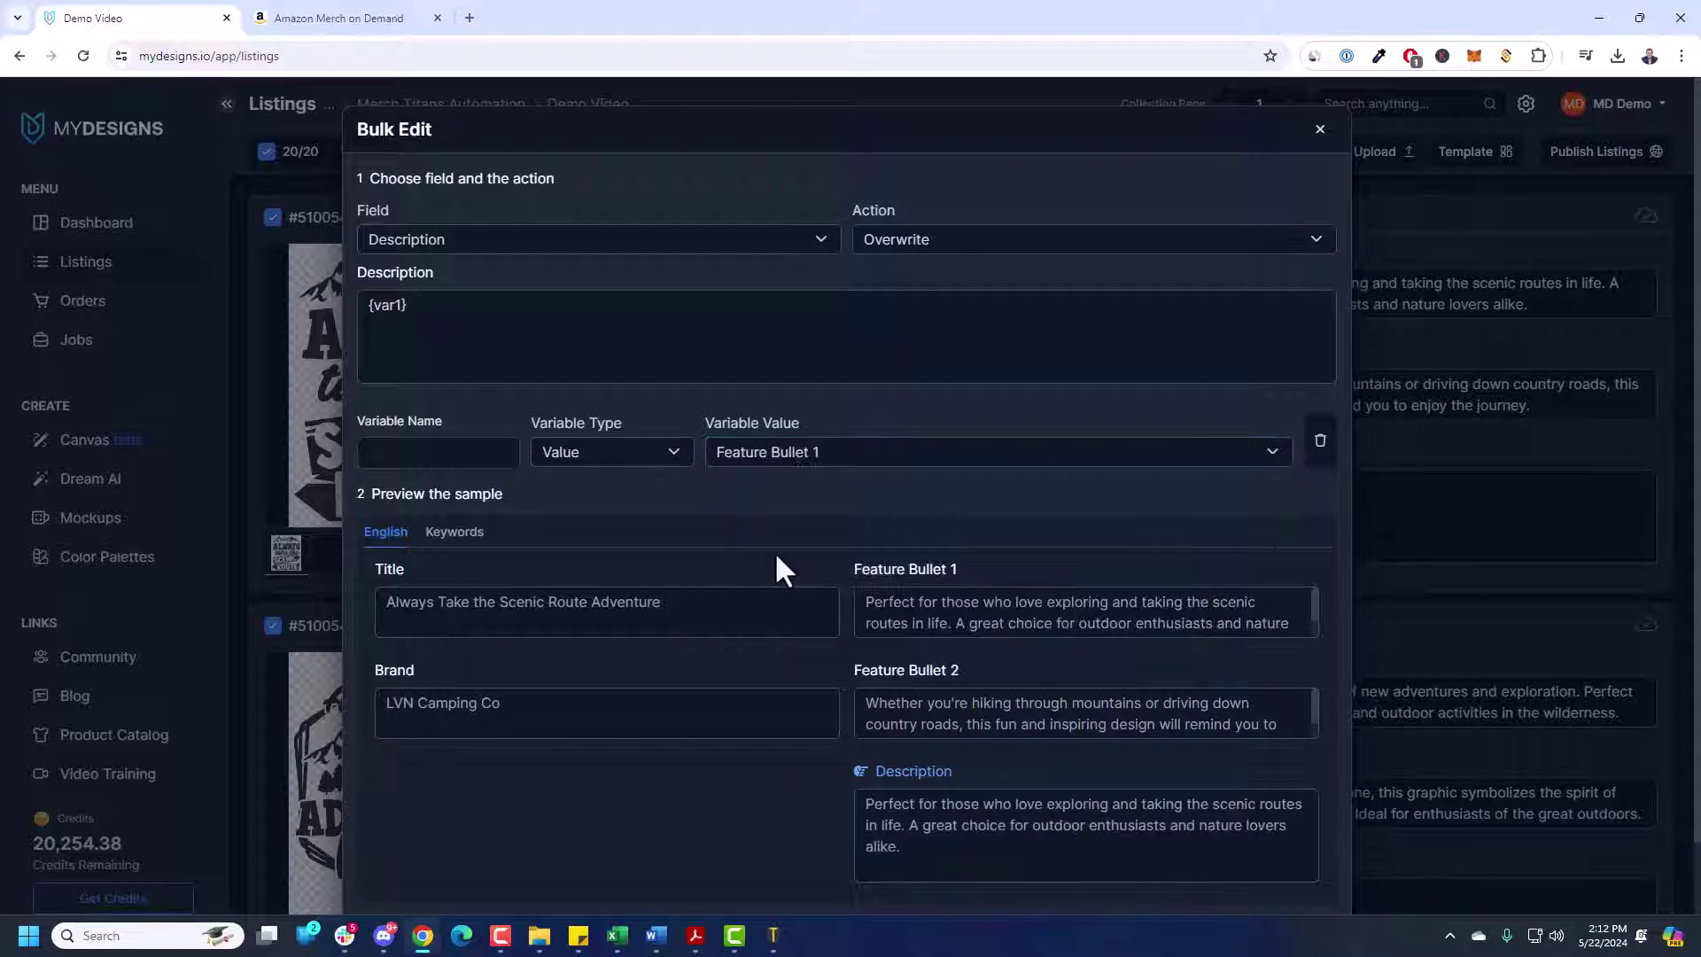
- Add a second variable after {var1}, separated by a space, and assign Feature Bullet 2 to it
{"action": "left_click", "coordinate": [634, 326]}
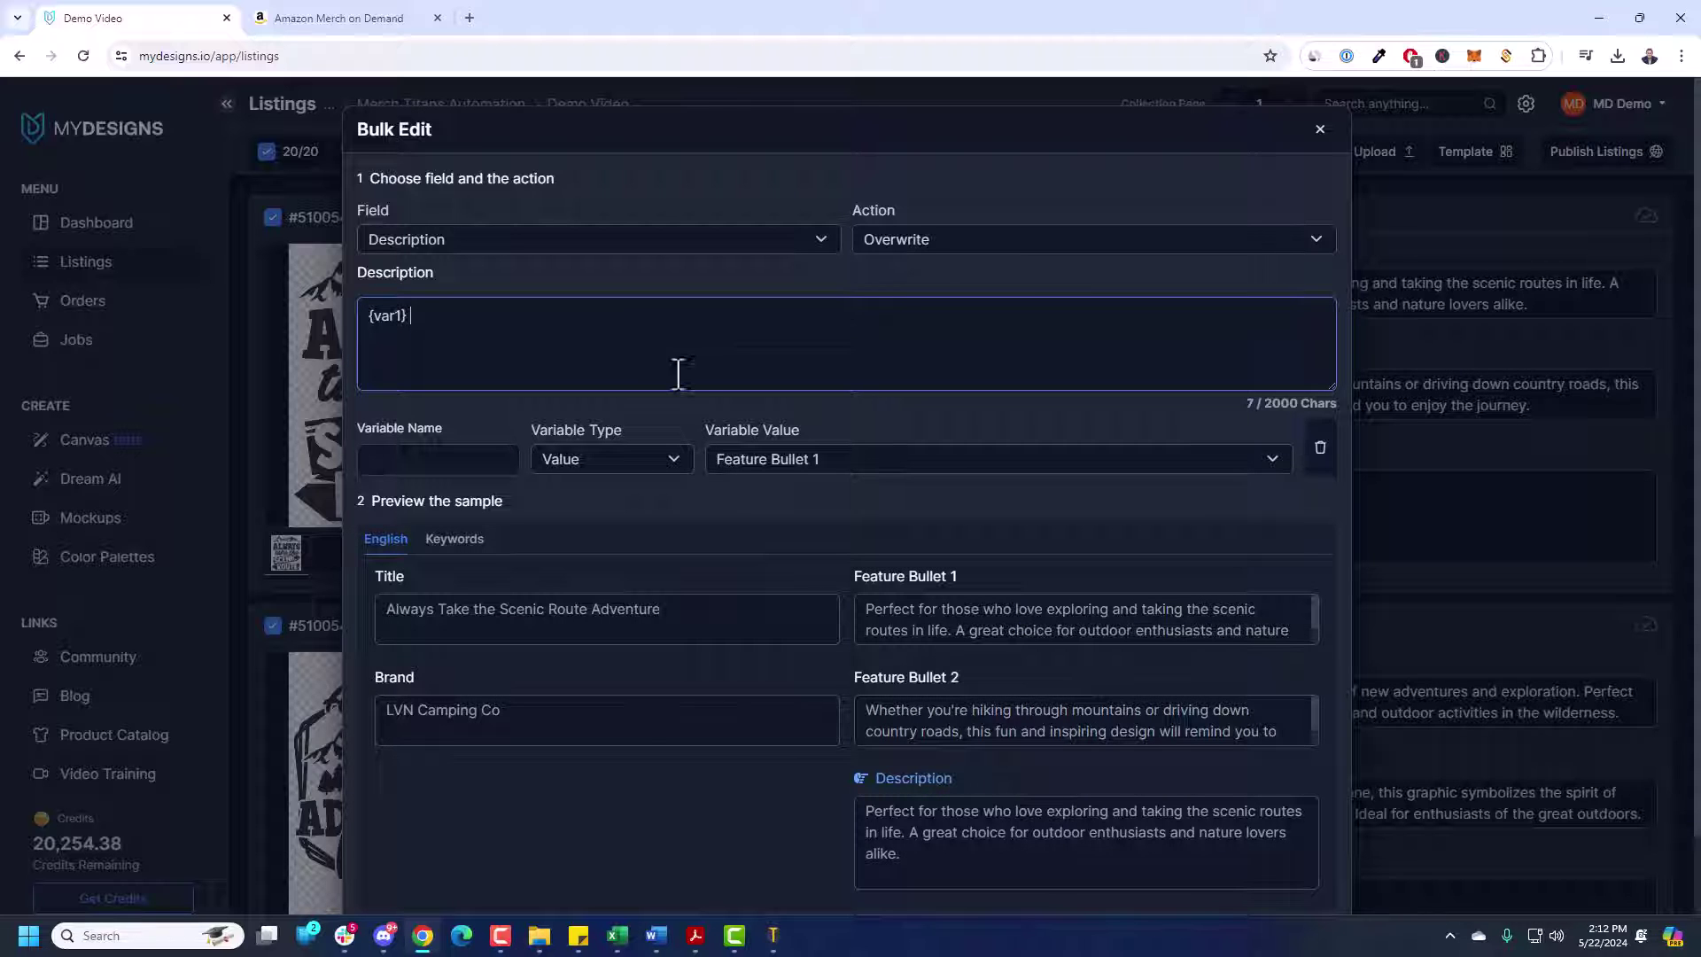
{"action": "scroll", "coordinate": [892, 703], "scroll_direction": "down", "scroll_amount": 1}
{"action": "left_click", "coordinate": [1067, 855]}
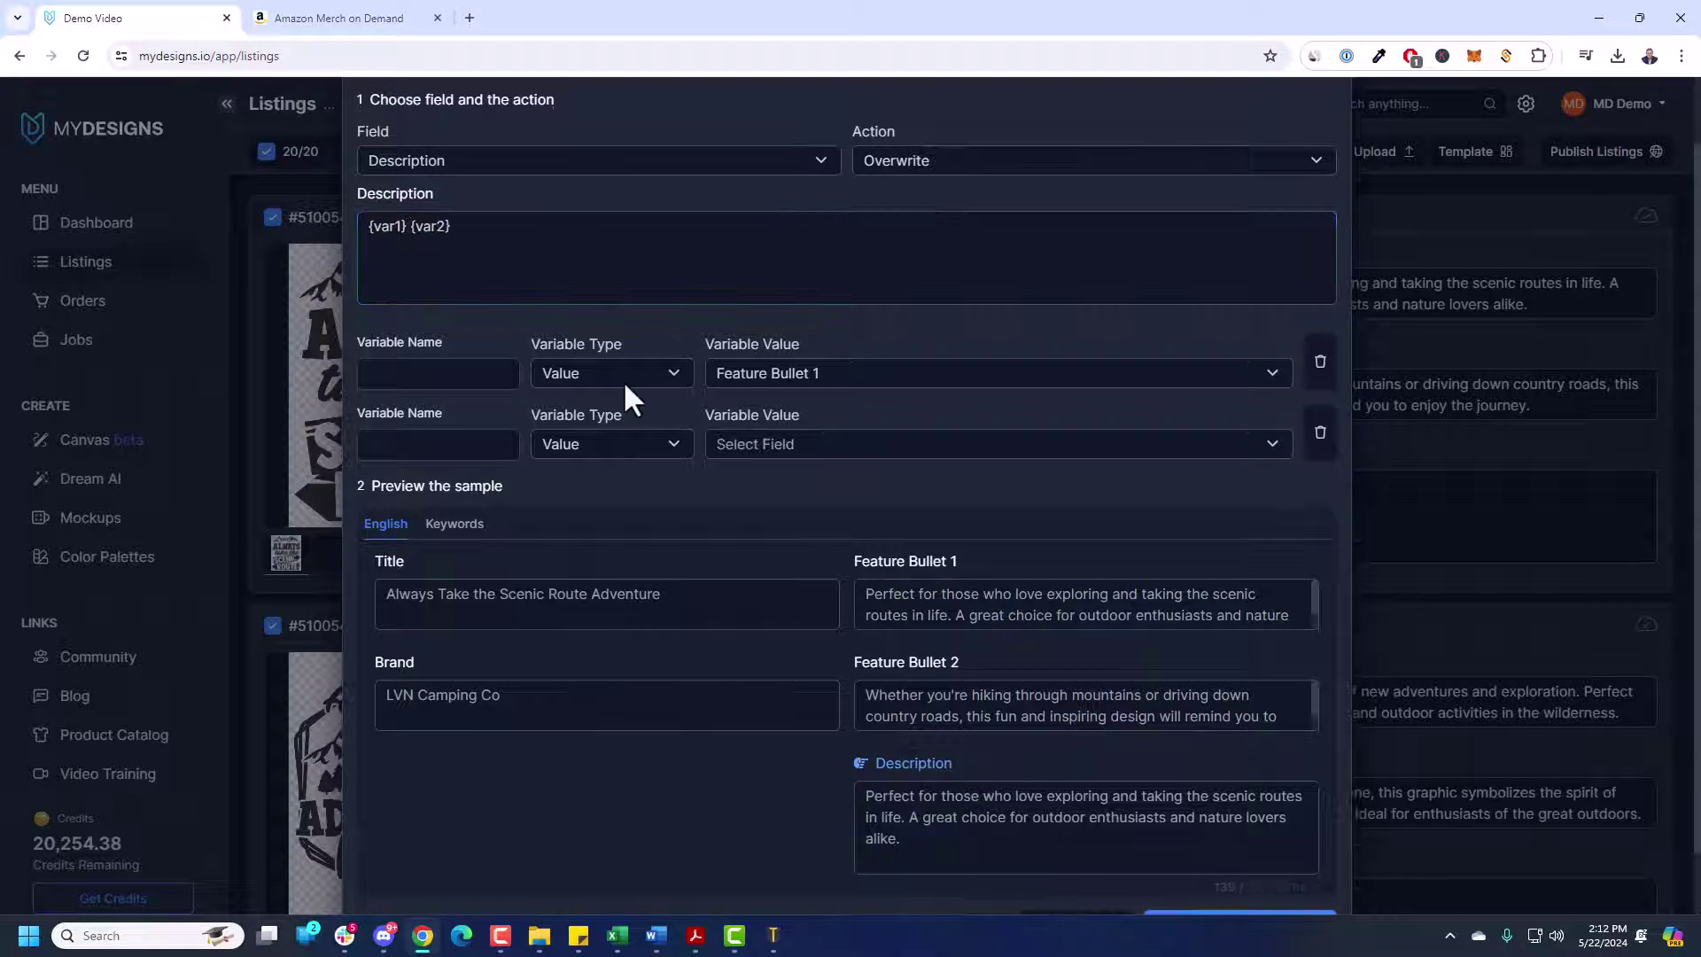
{"action": "left_click", "coordinate": [776, 444]}
{"action": "left_click", "coordinate": [787, 579]}
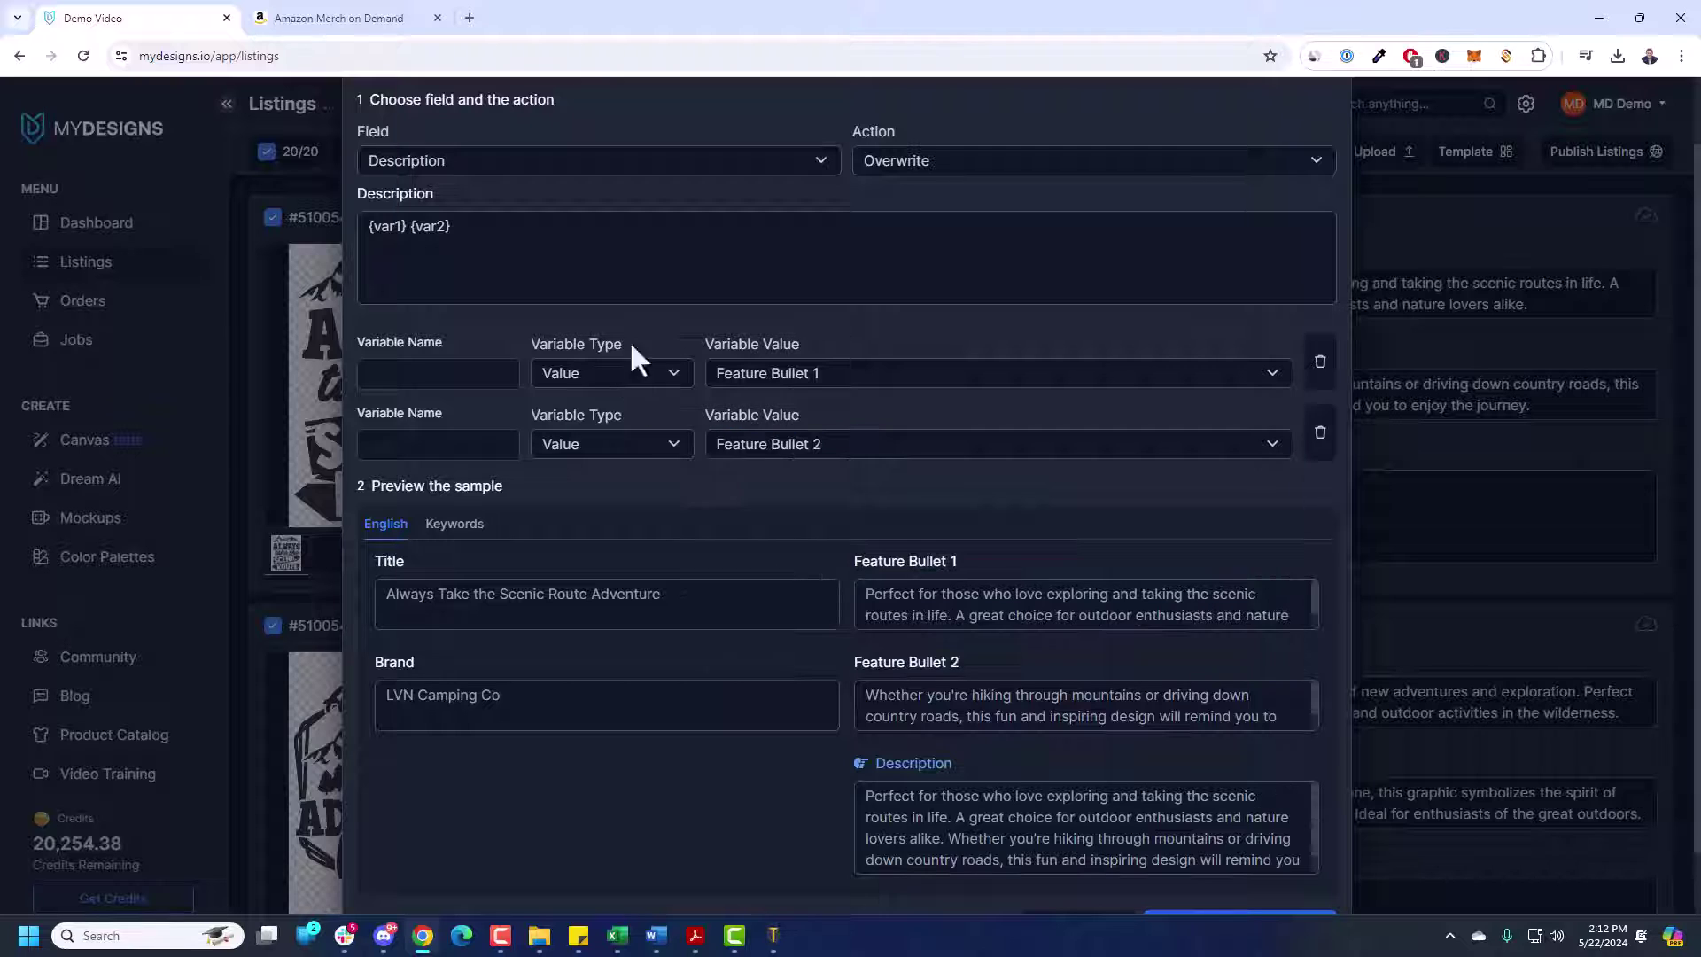
- Try inserting the word "This" before {var1} in the description template, and remove it again
{"action": "scroll", "coordinate": [975, 744], "scroll_direction": "down", "scroll_amount": 1}
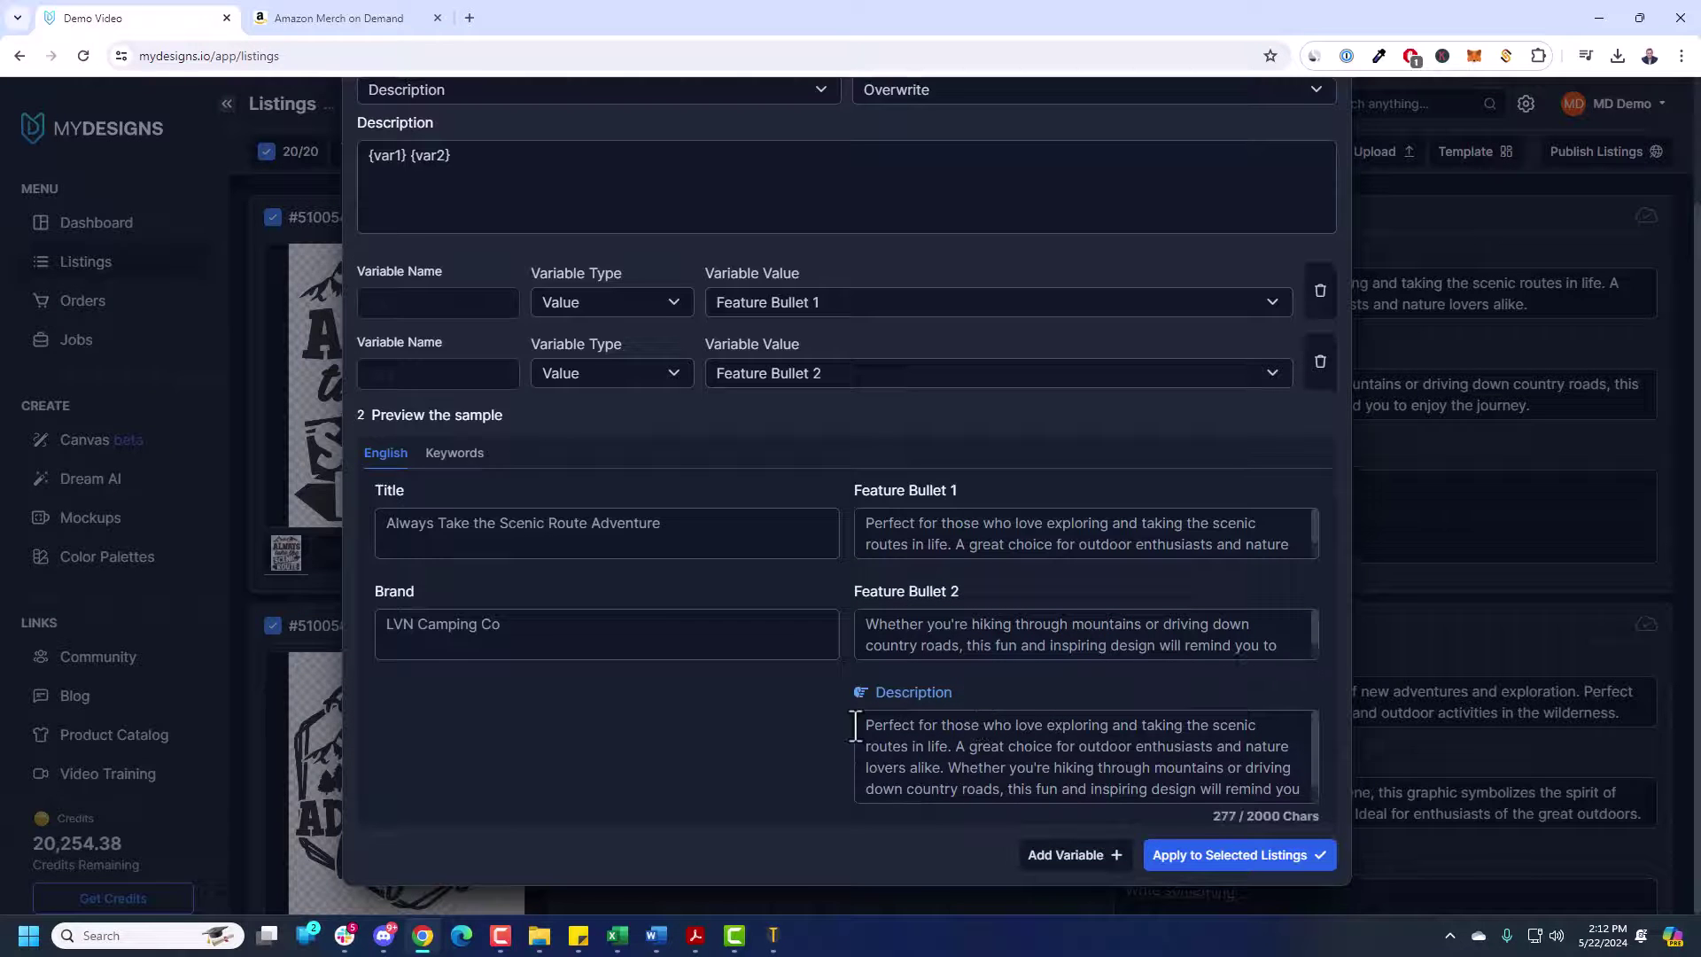
{"action": "left_click", "coordinate": [365, 158]}
{"action": "type", "text": "This"}
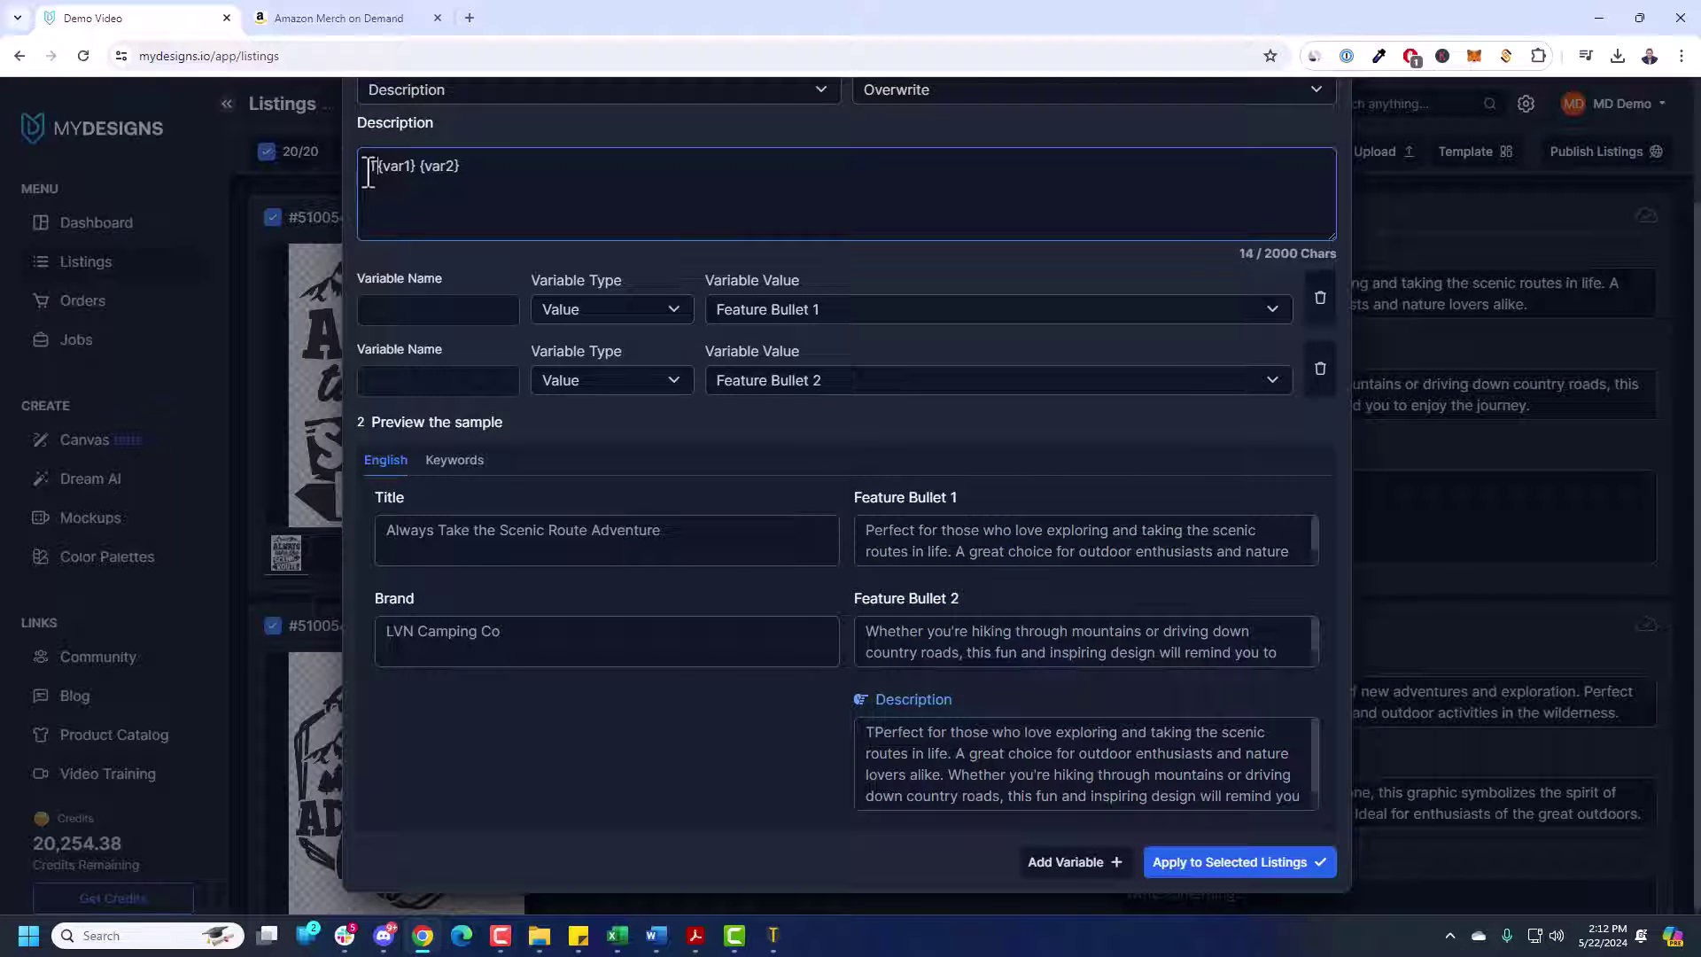
{"action": "left_click", "coordinate": [443, 170]}
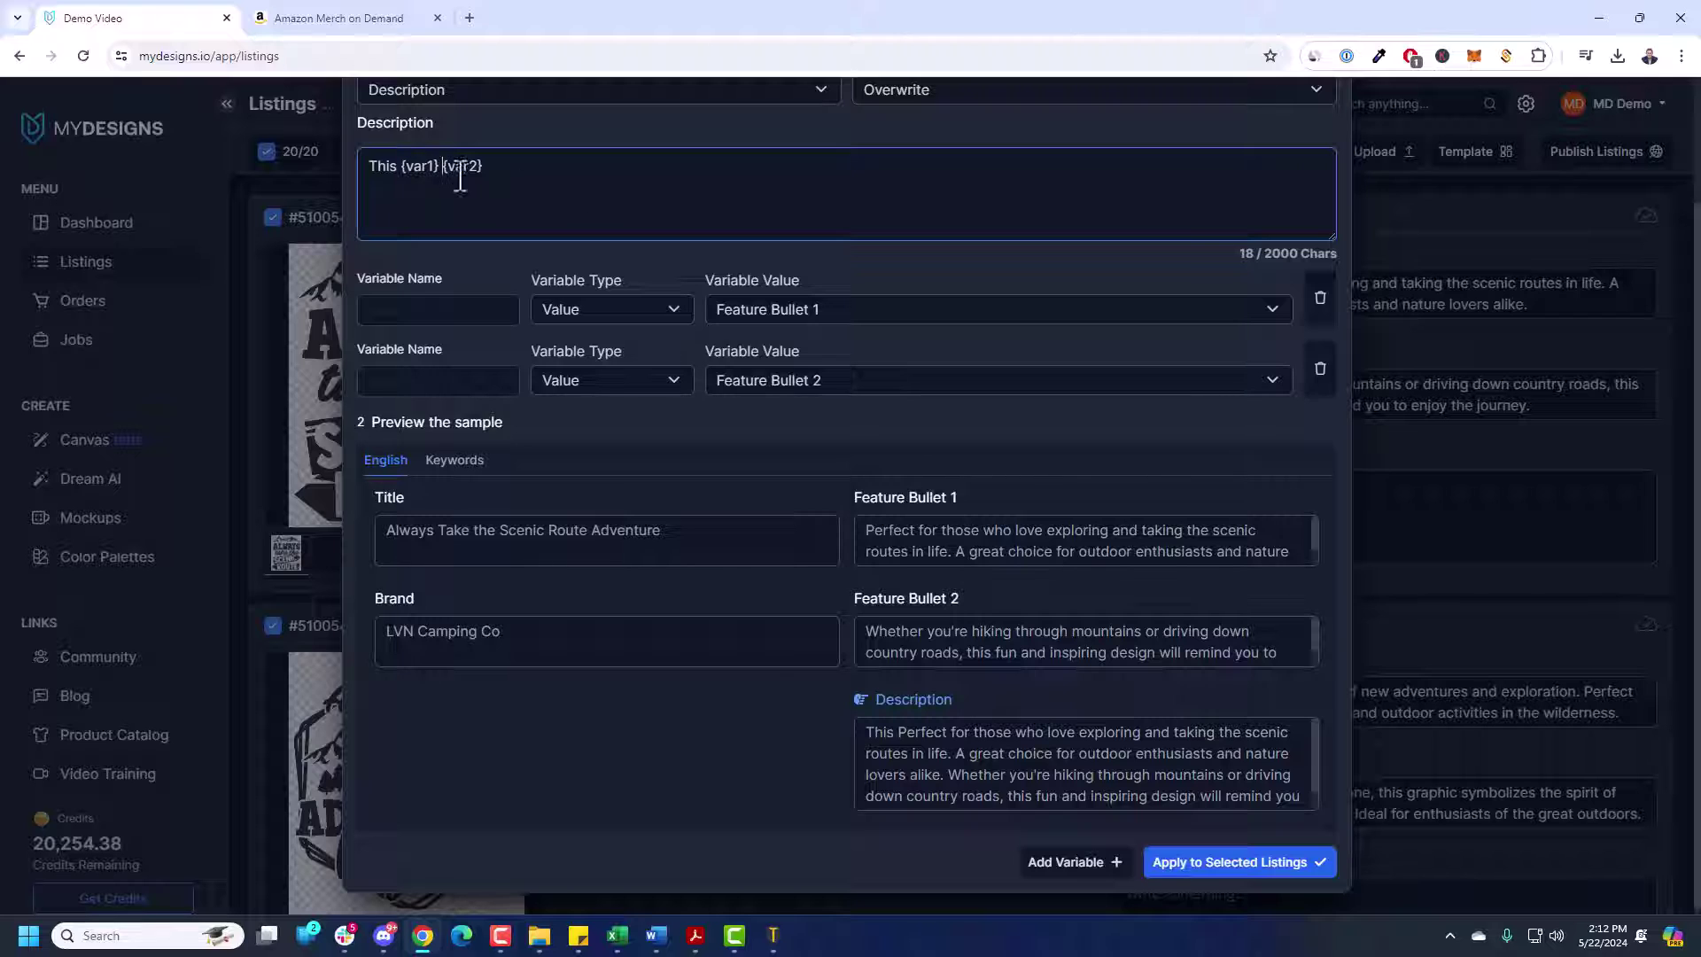
{"action": "double_click", "coordinate": [386, 166]}
{"action": "key", "text": "BackSpace"}
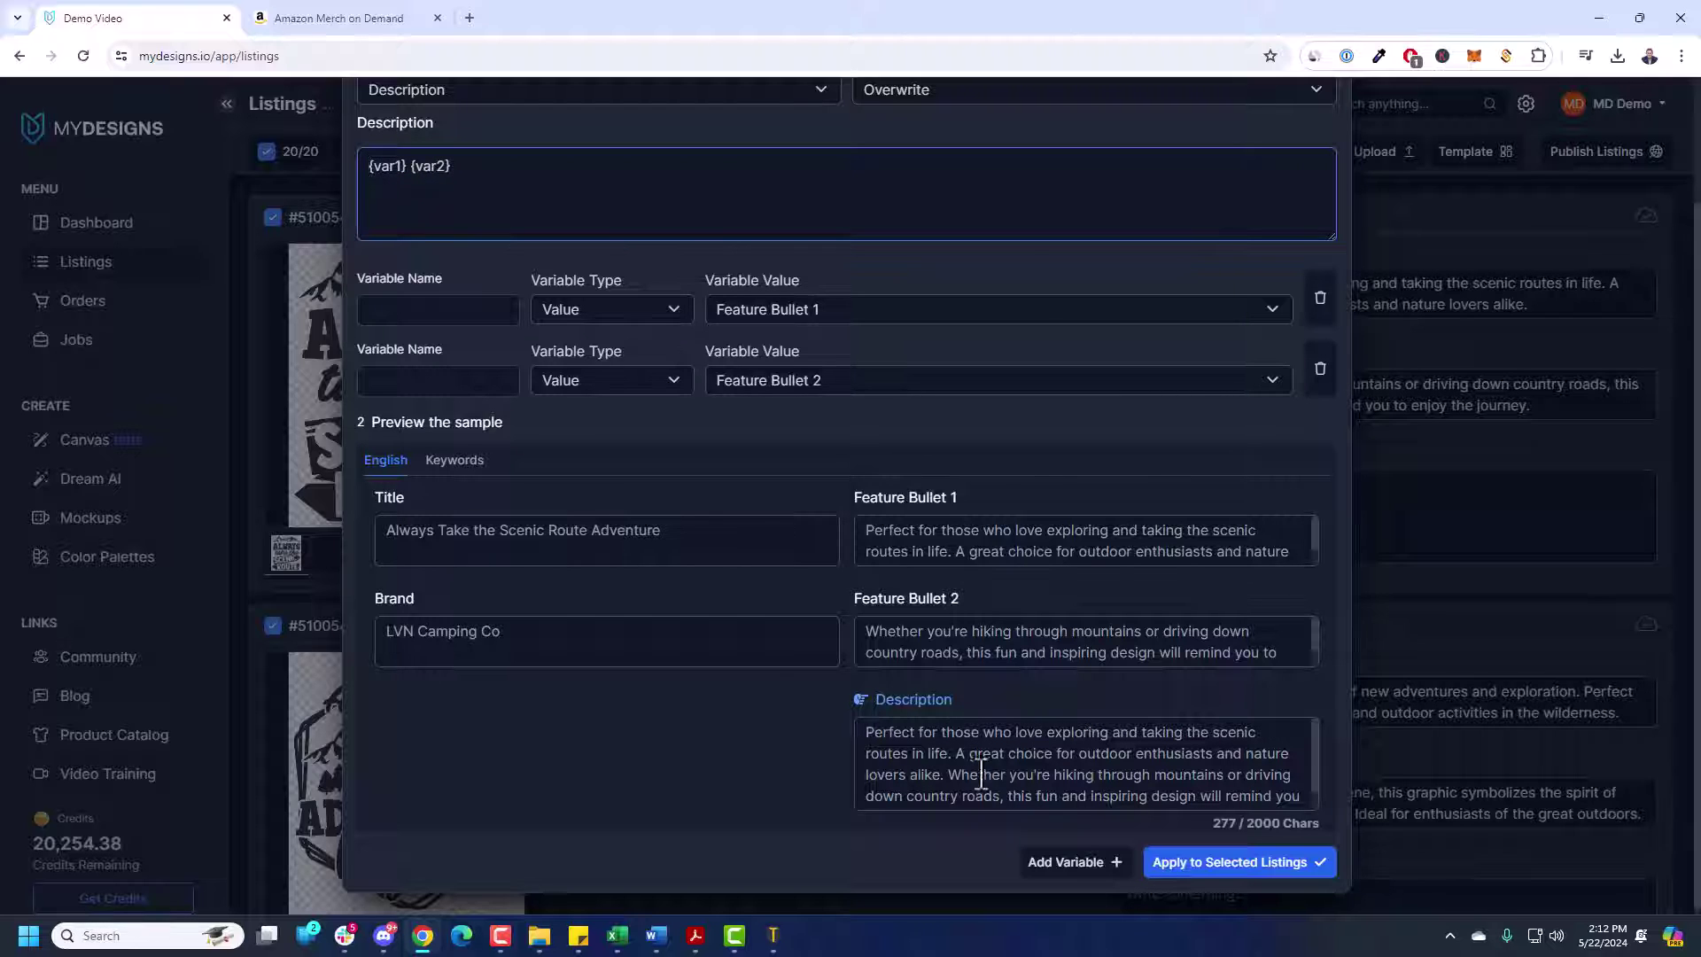
- Apply the {var1} {var2} description to all selected listings, confirm the update and check their Description fields
{"action": "scroll", "coordinate": [1067, 746], "scroll_direction": "down", "scroll_amount": 2}
{"action": "scroll", "coordinate": [1054, 762], "scroll_direction": "up", "scroll_amount": 2}
{"action": "scroll", "coordinate": [822, 738], "scroll_direction": "up", "scroll_amount": 2}
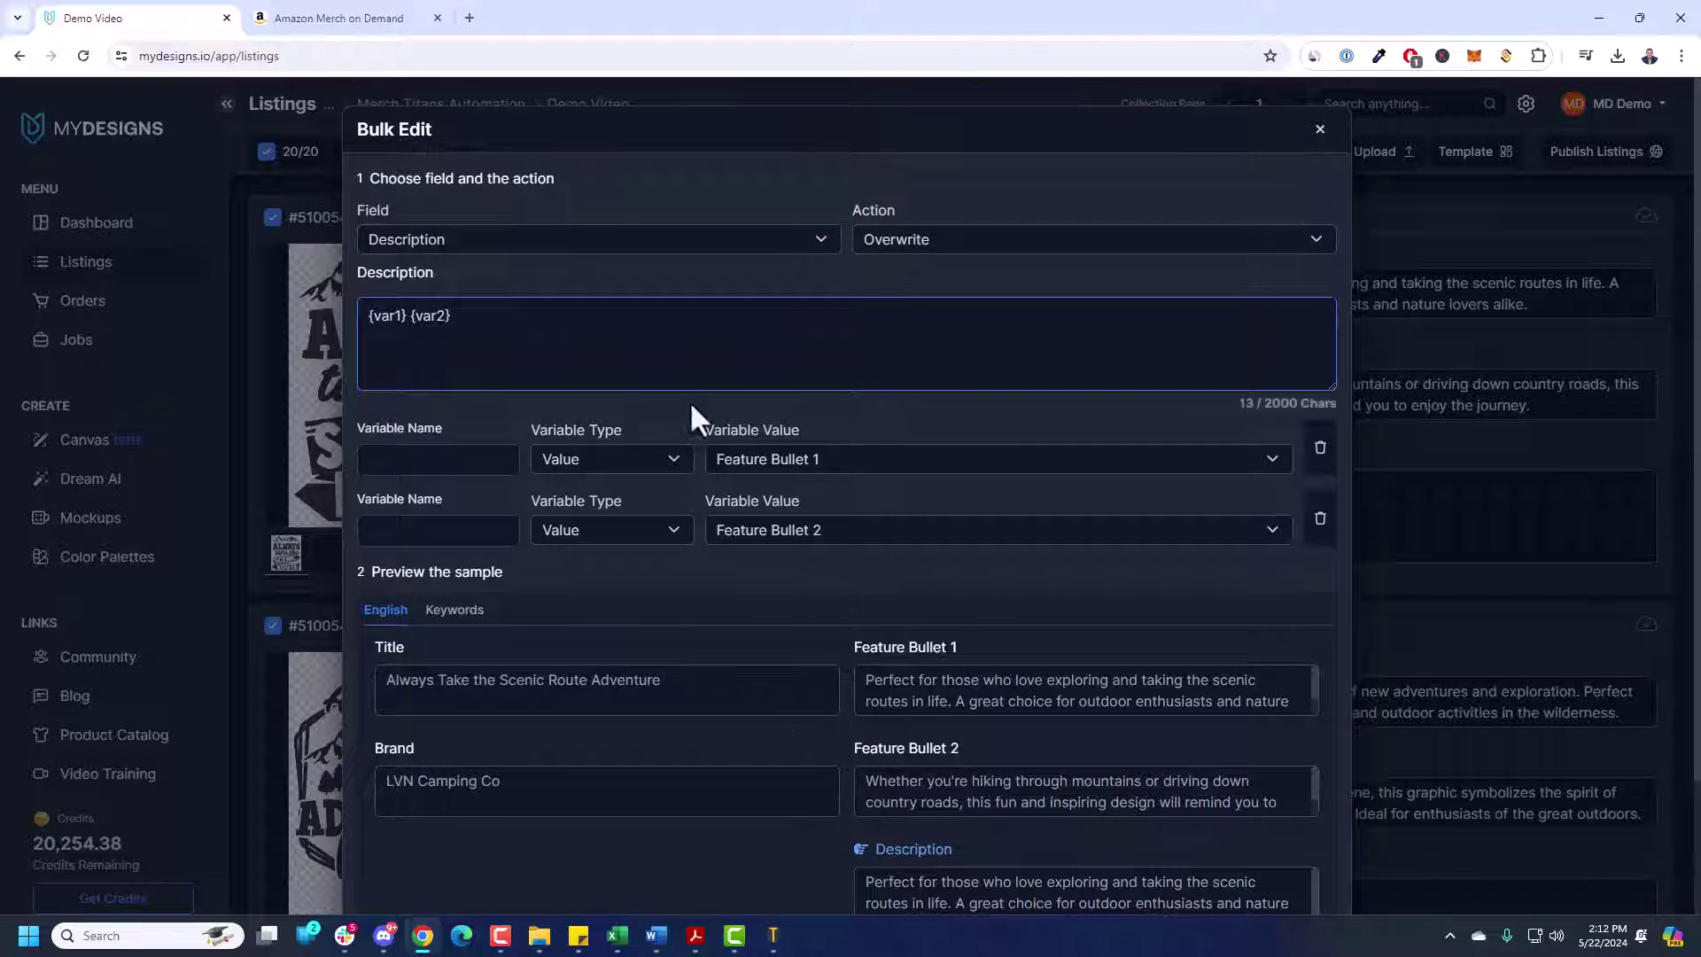
{"action": "scroll", "coordinate": [1267, 806], "scroll_direction": "down", "scroll_amount": 2}
{"action": "scroll", "coordinate": [1291, 839], "scroll_direction": "down", "scroll_amount": 3}
{"action": "left_click", "coordinate": [1292, 852]}
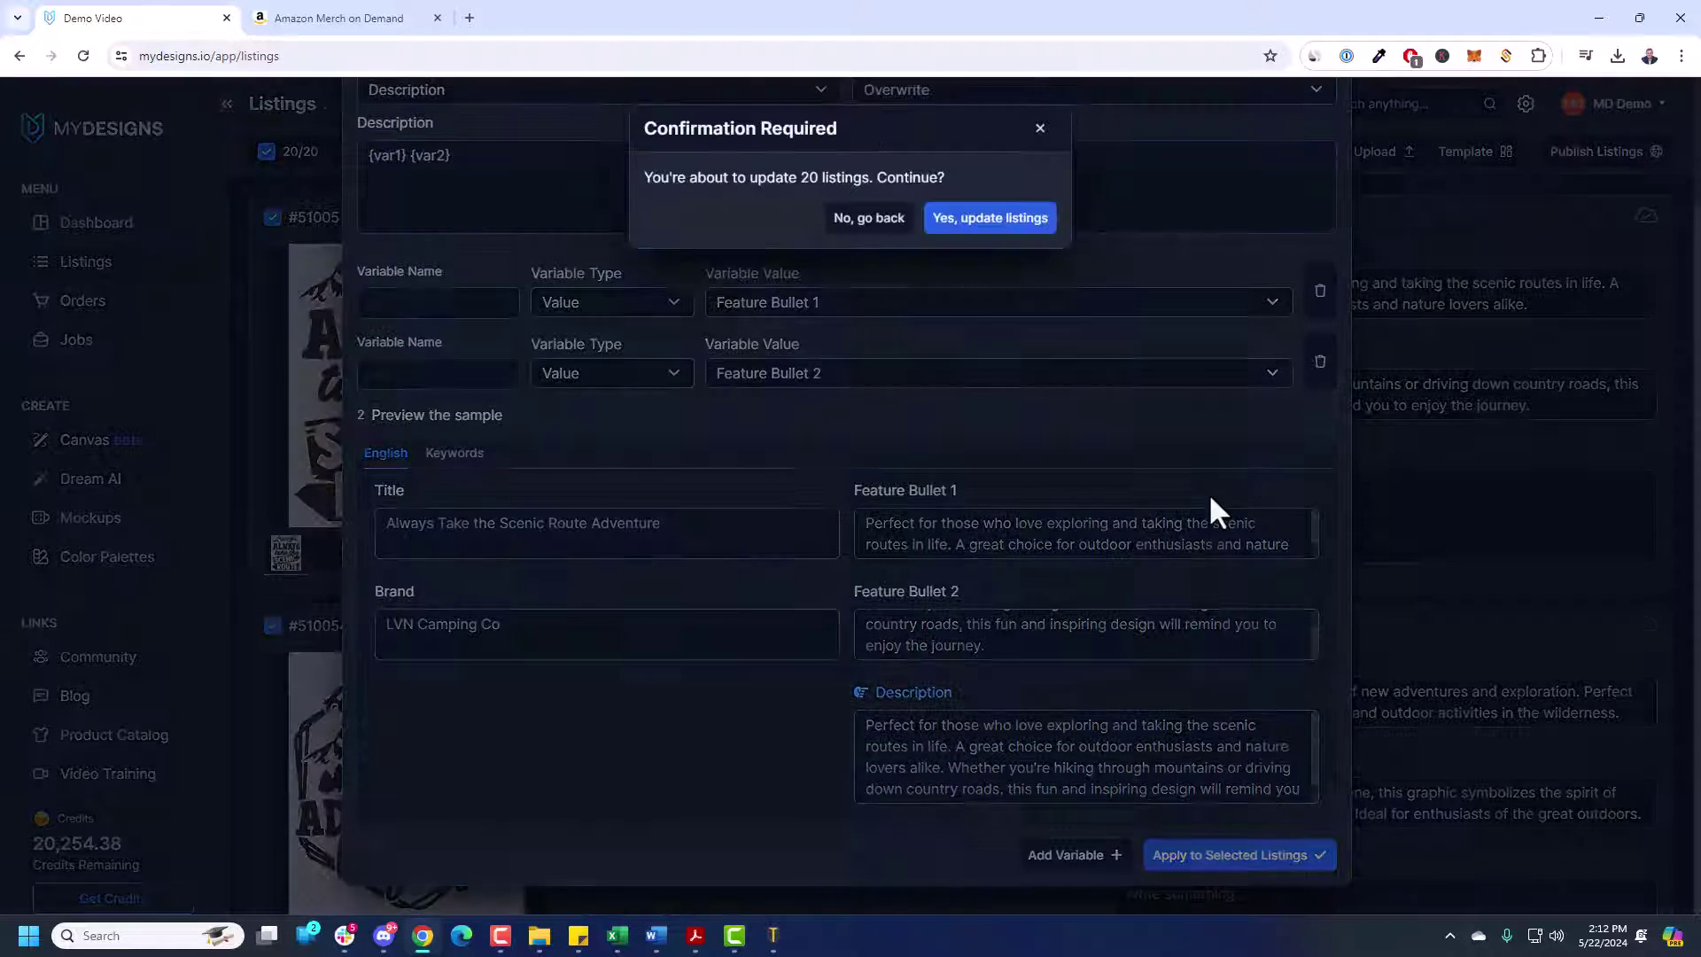
{"action": "left_click", "coordinate": [990, 218]}
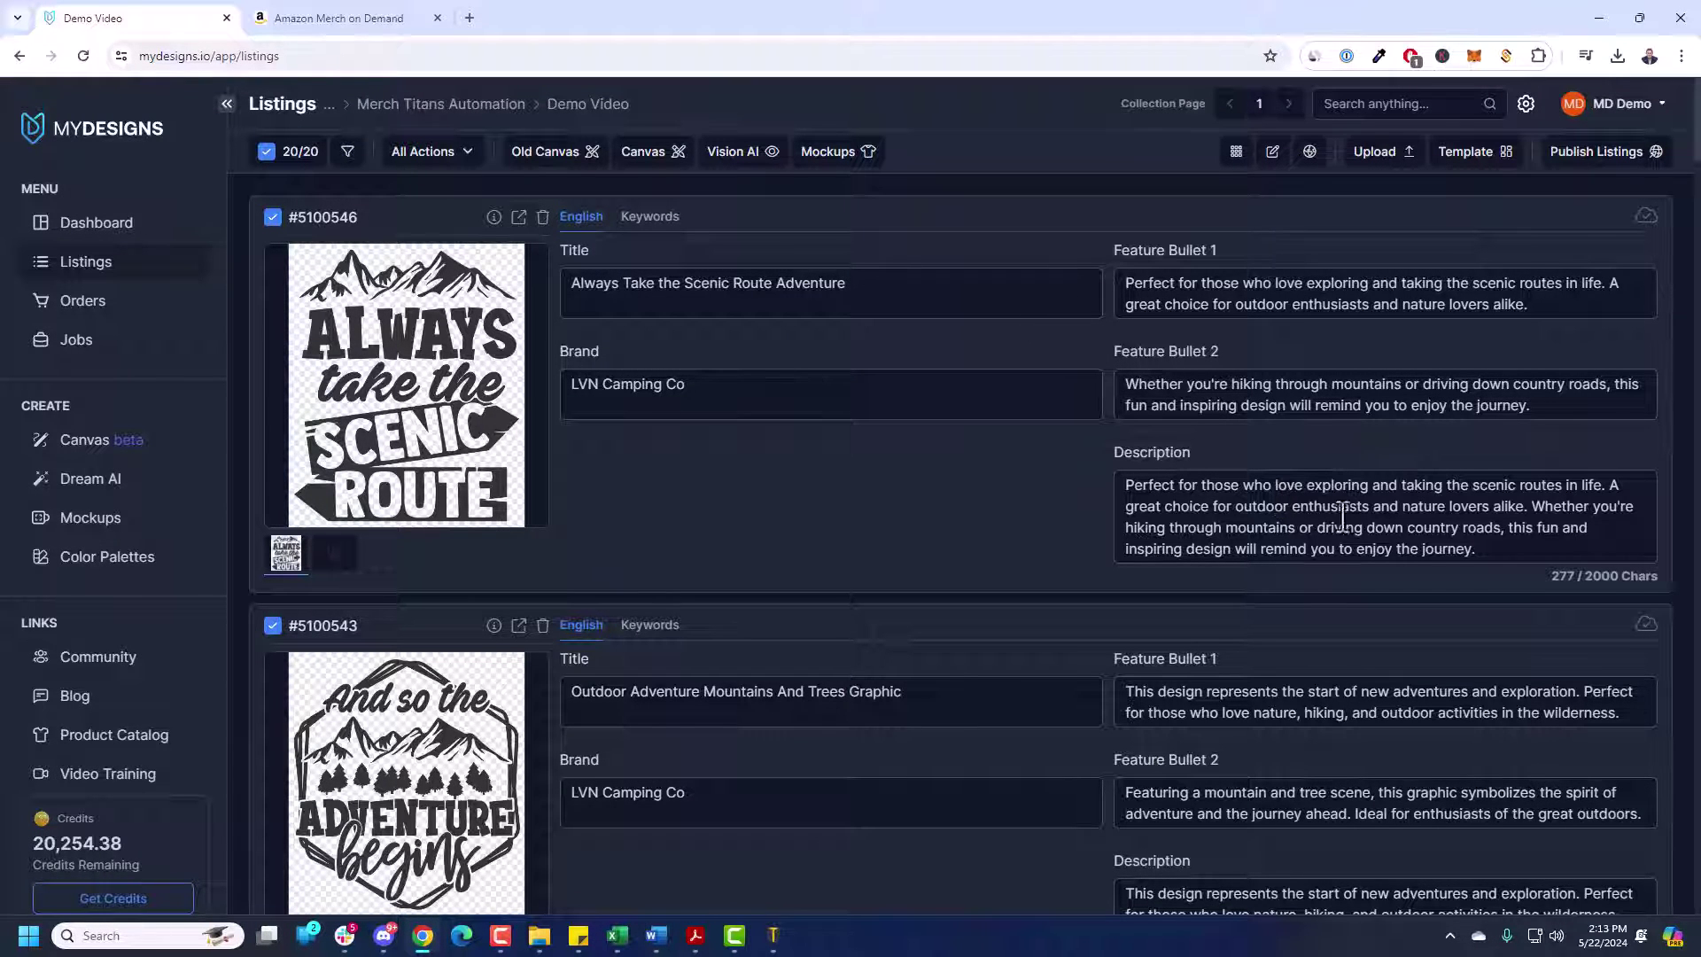
{"action": "scroll", "coordinate": [1364, 505], "scroll_direction": "down", "scroll_amount": 4}
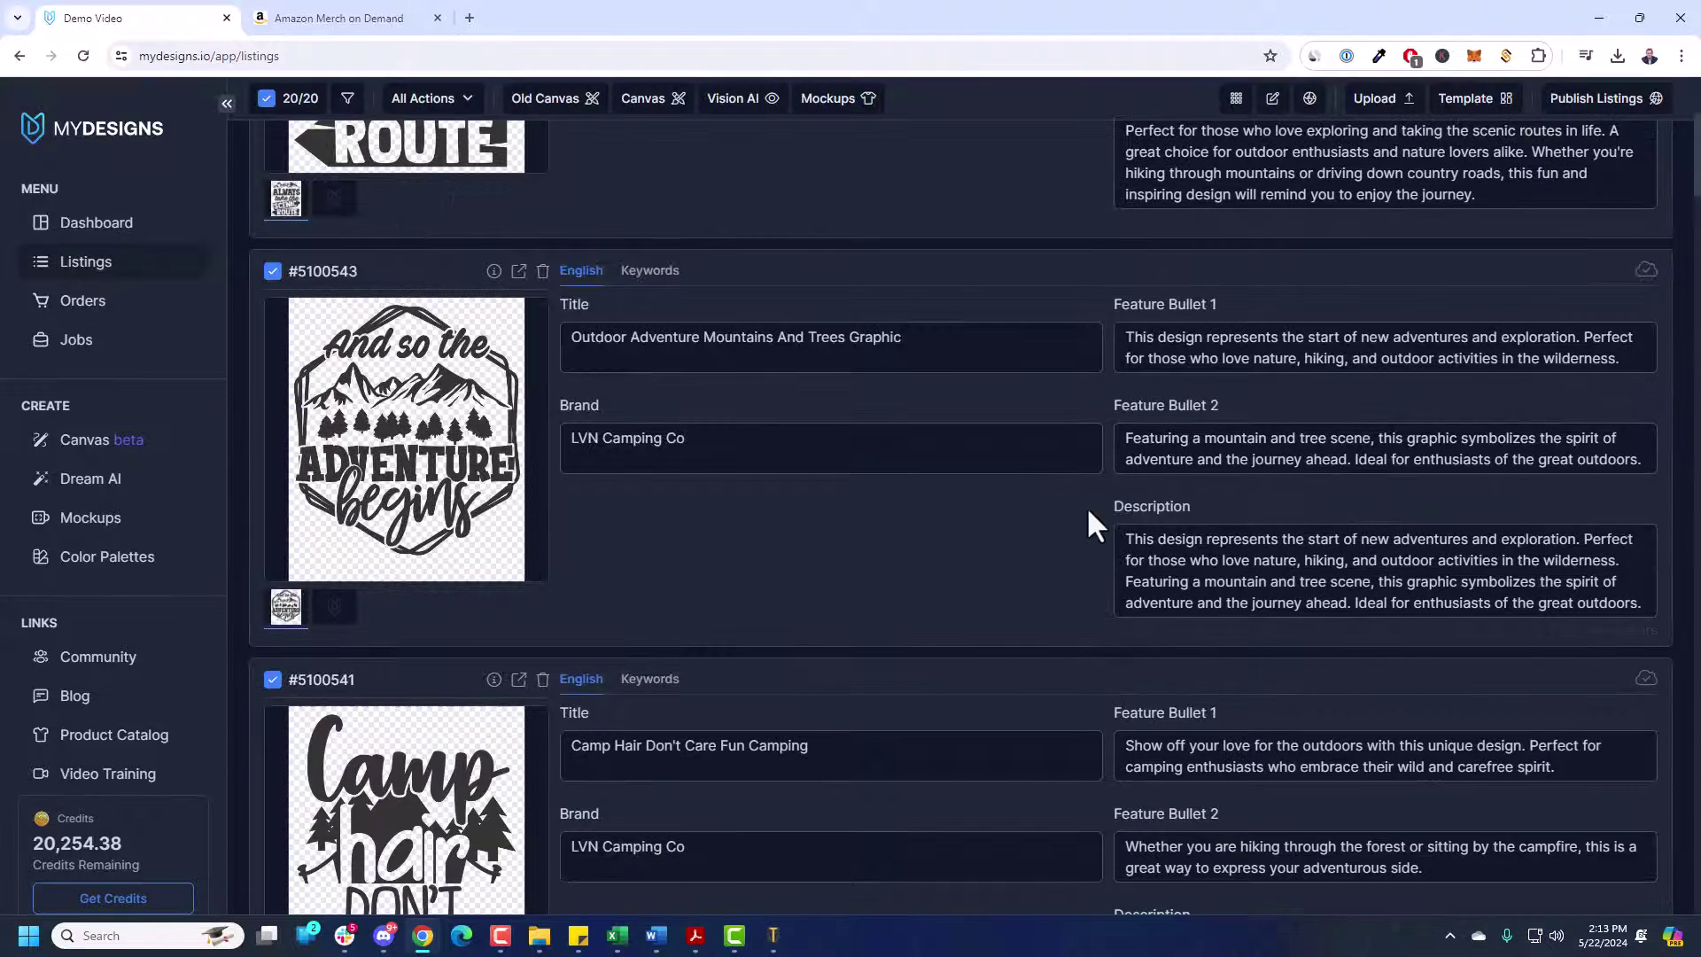
{"action": "scroll", "coordinate": [1101, 519], "scroll_direction": "up", "scroll_amount": 4}
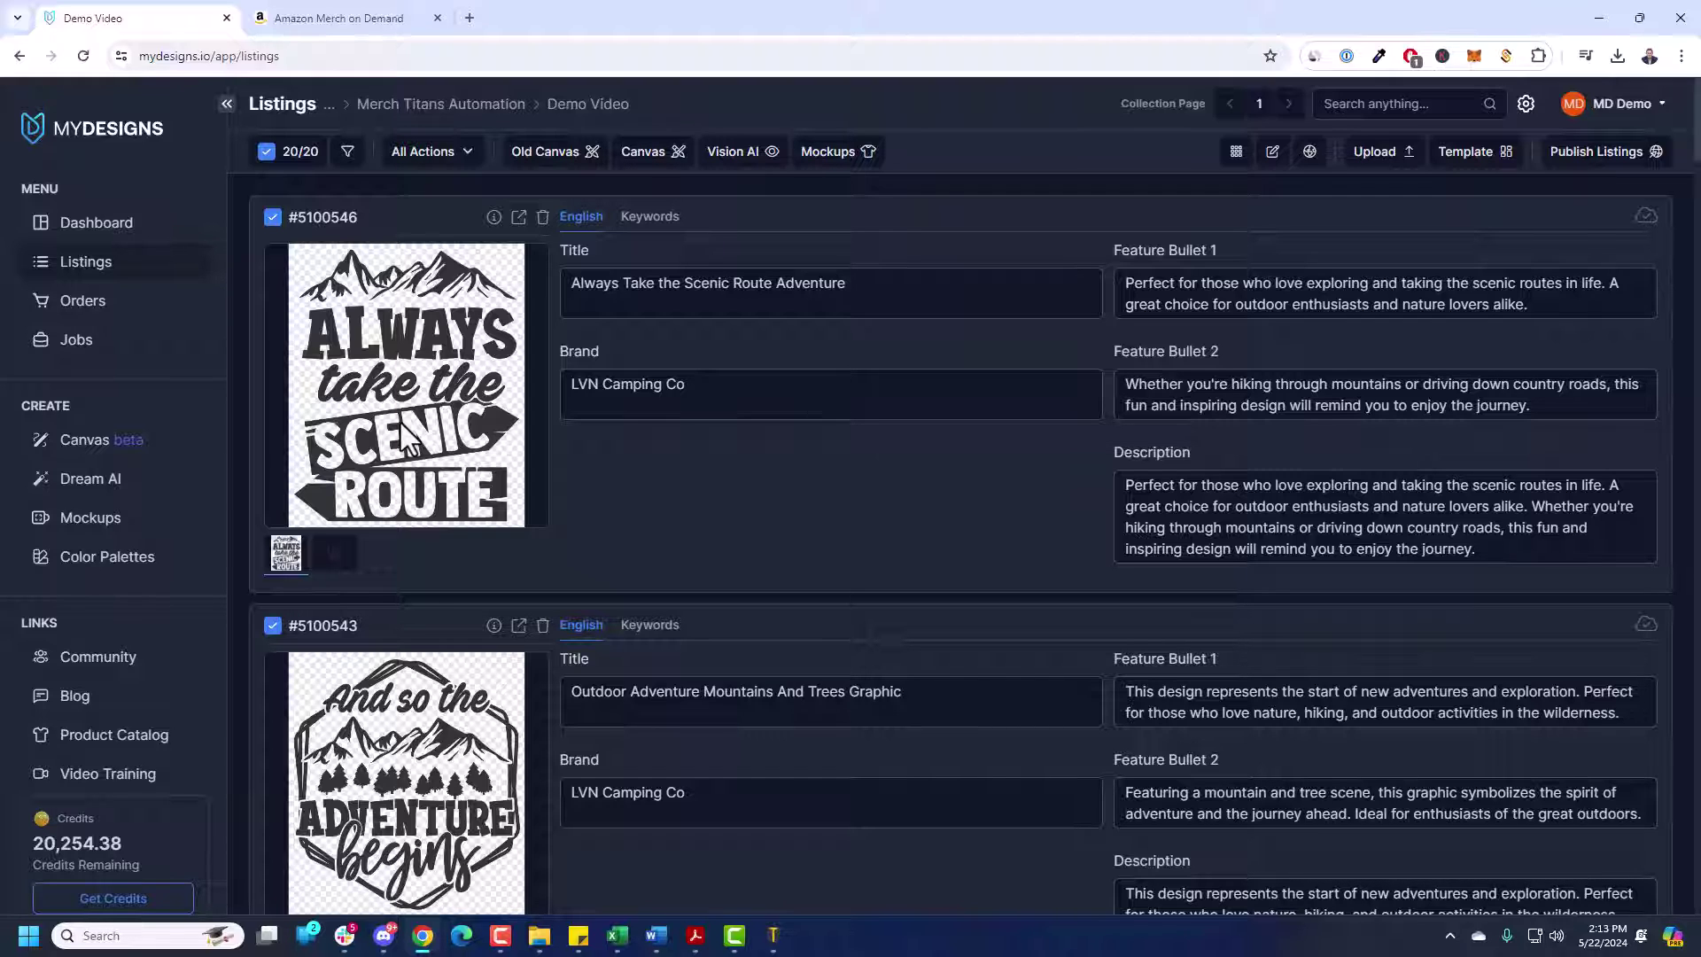
- Open Color Overlay for the selected listings with Front as the input file slot and Back as the output file slot
{"action": "left_click", "coordinate": [434, 152]}
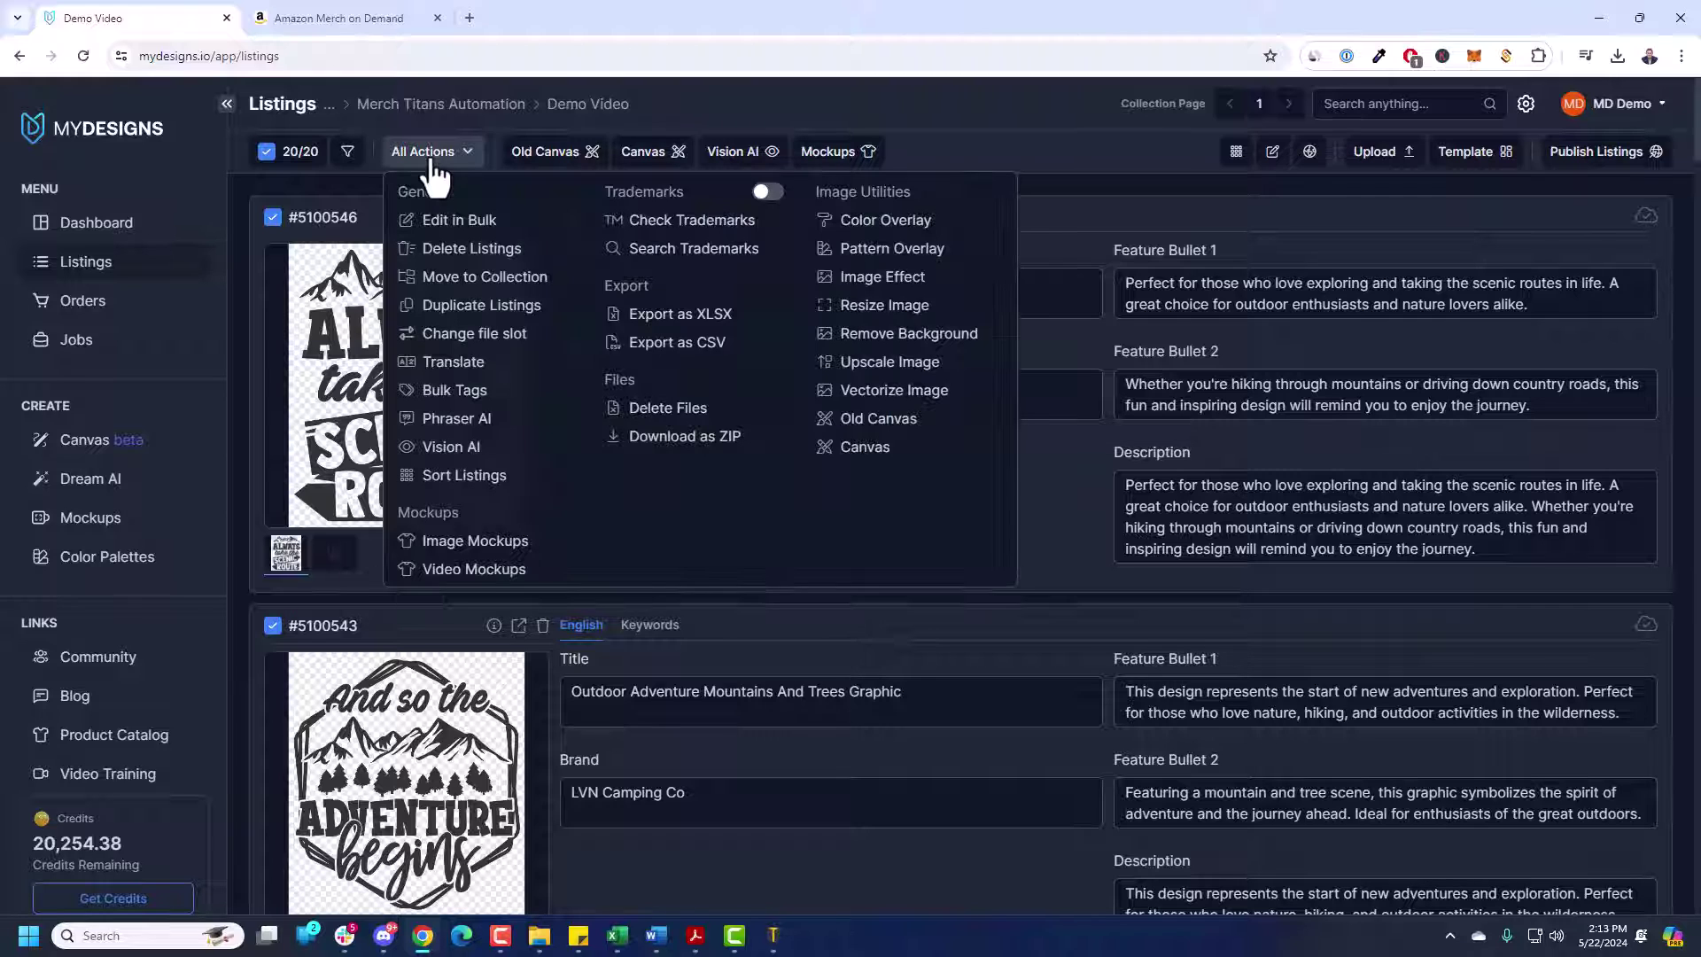
{"action": "left_click", "coordinate": [866, 220]}
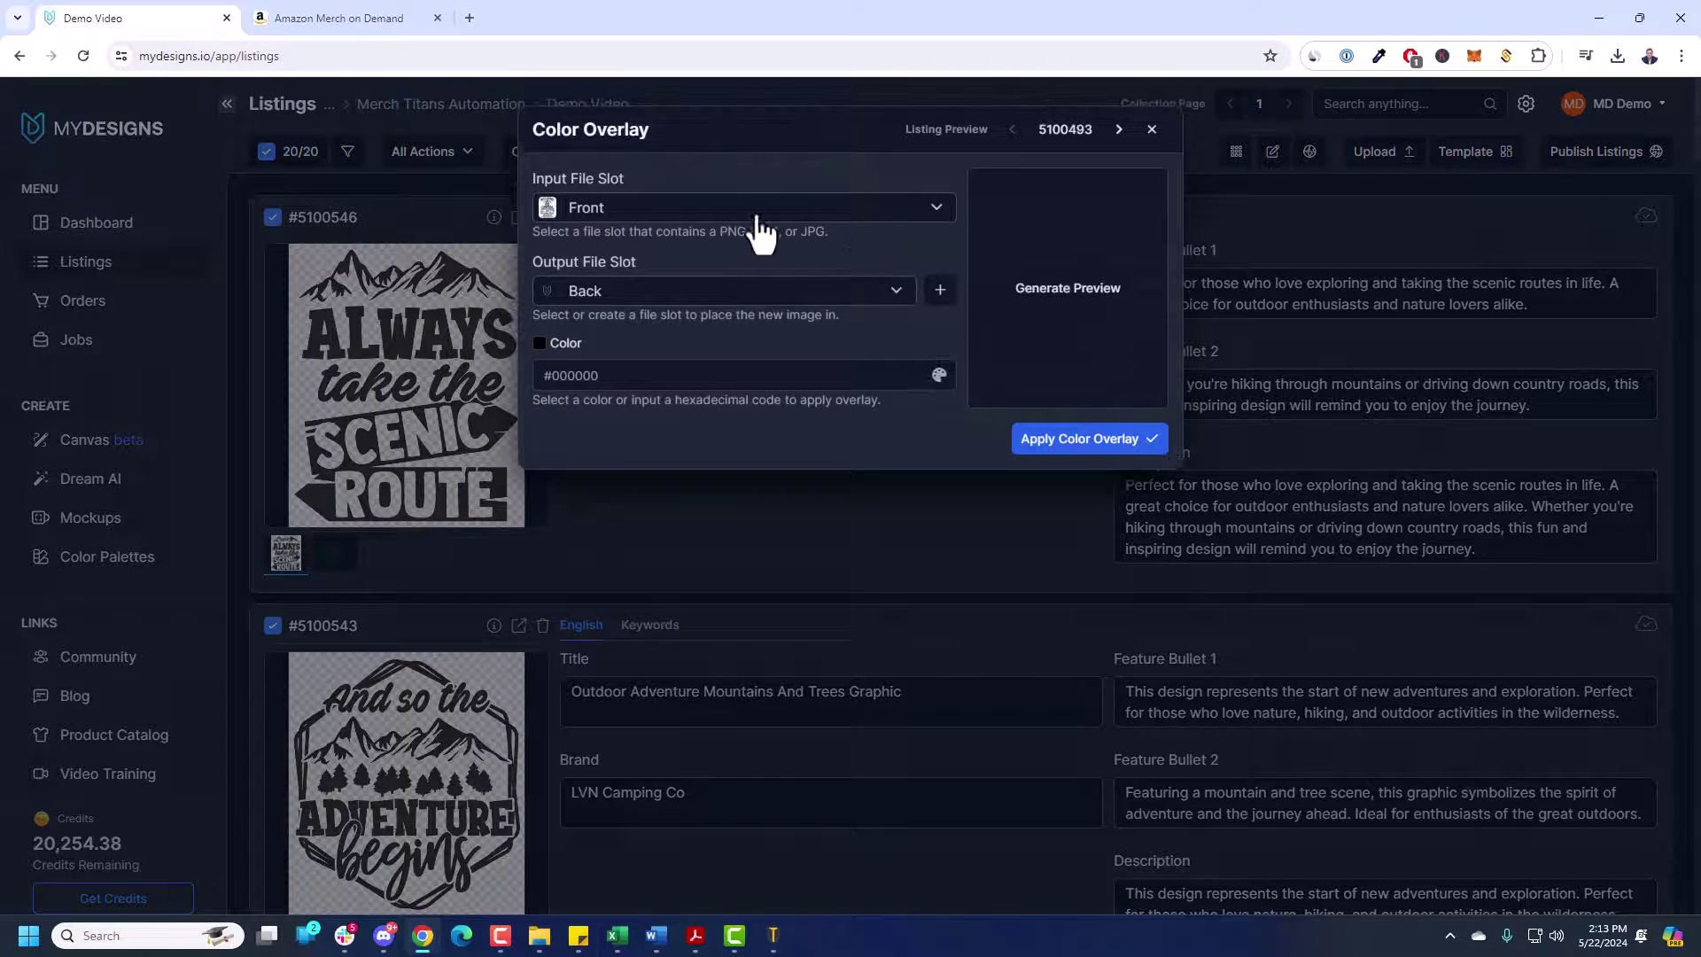
{"action": "left_click", "coordinate": [585, 207]}
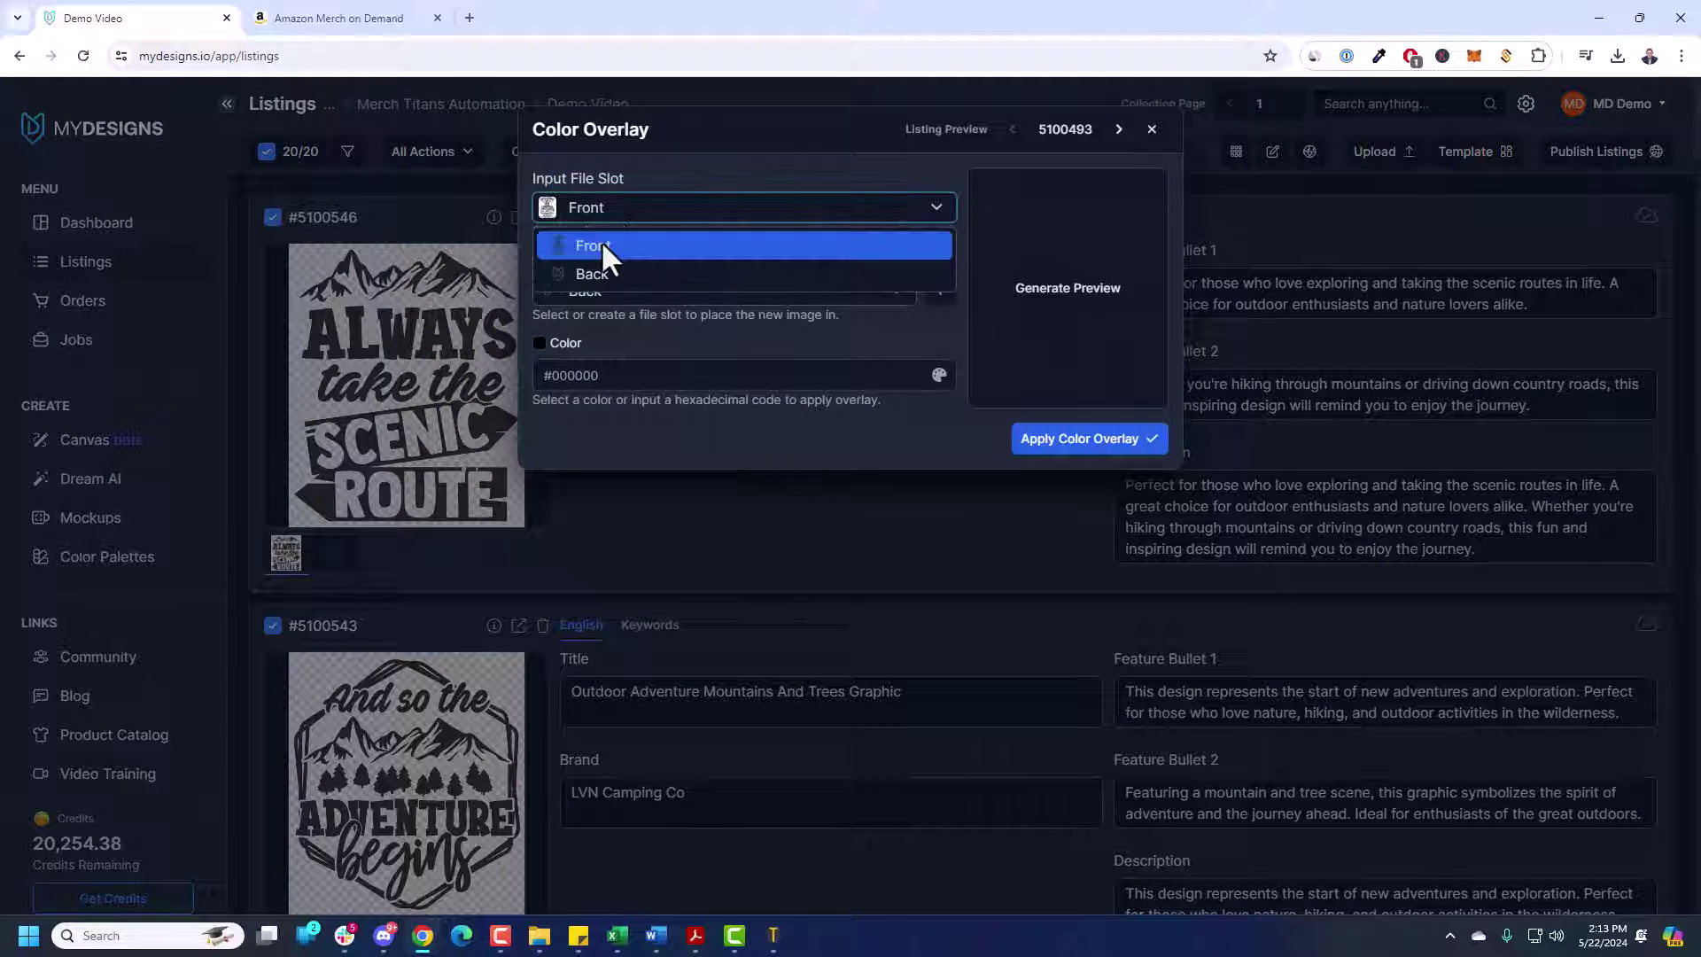
{"action": "left_click", "coordinate": [600, 241]}
{"action": "left_click", "coordinate": [616, 300]}
{"action": "left_click", "coordinate": [609, 352]}
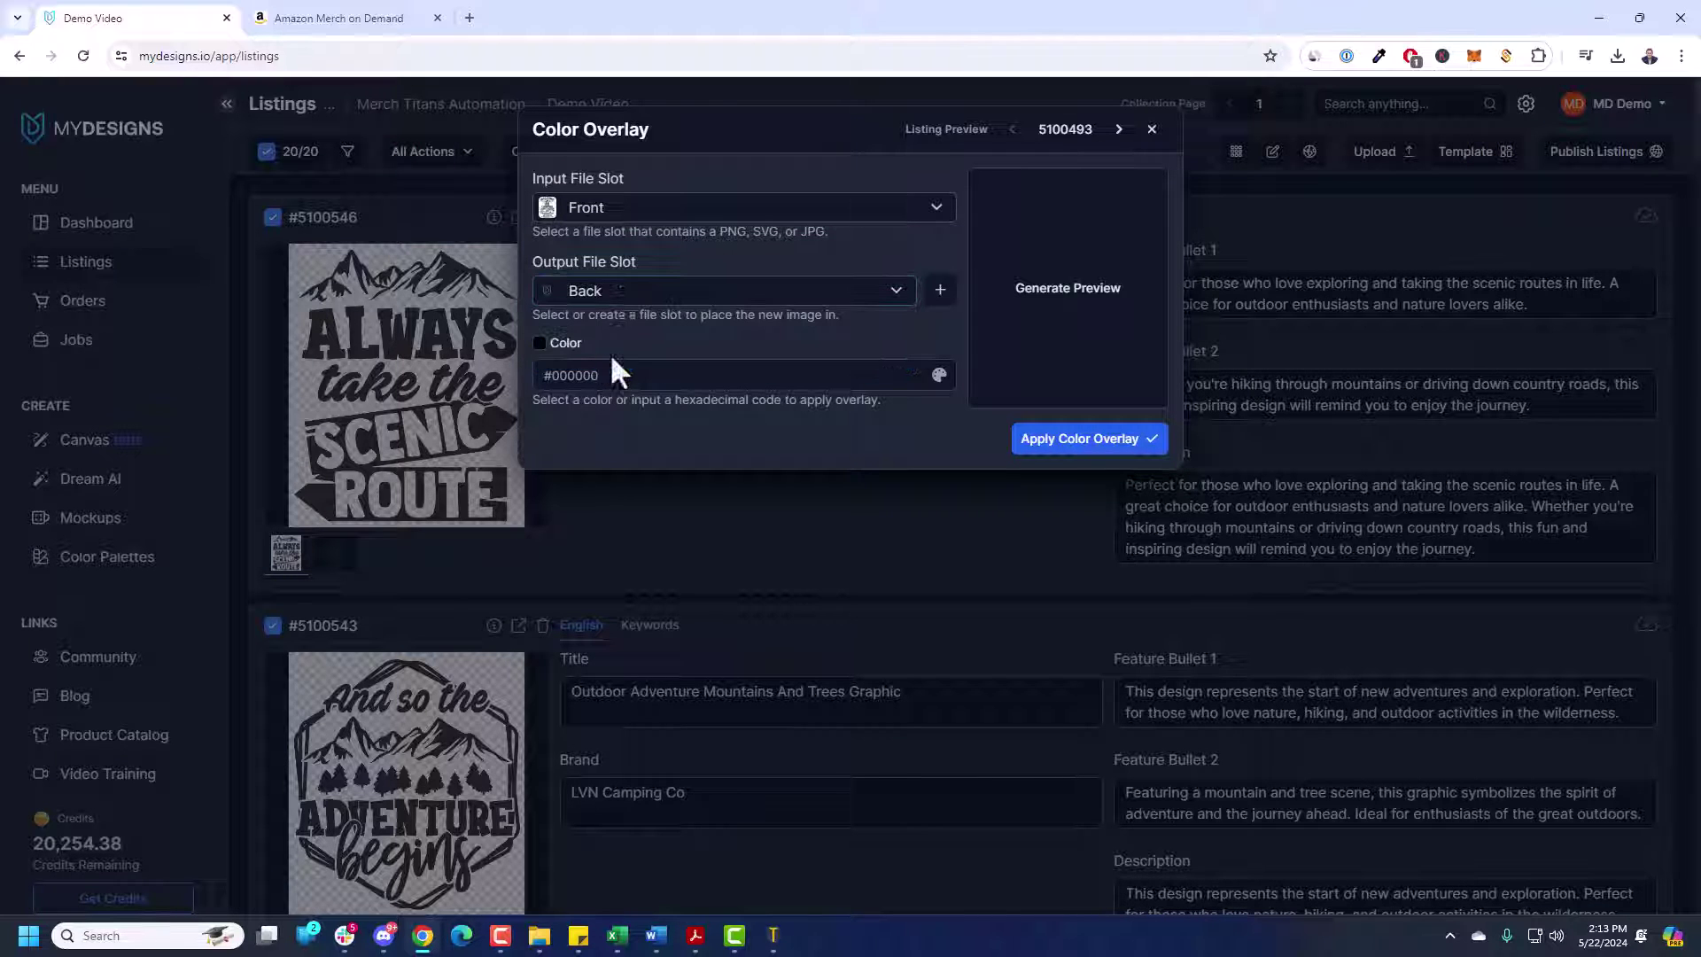
- Set the overlay color to white (#ffffff), generate a preview and apply the color overlay to the selected listings
{"action": "left_click", "coordinate": [540, 344]}
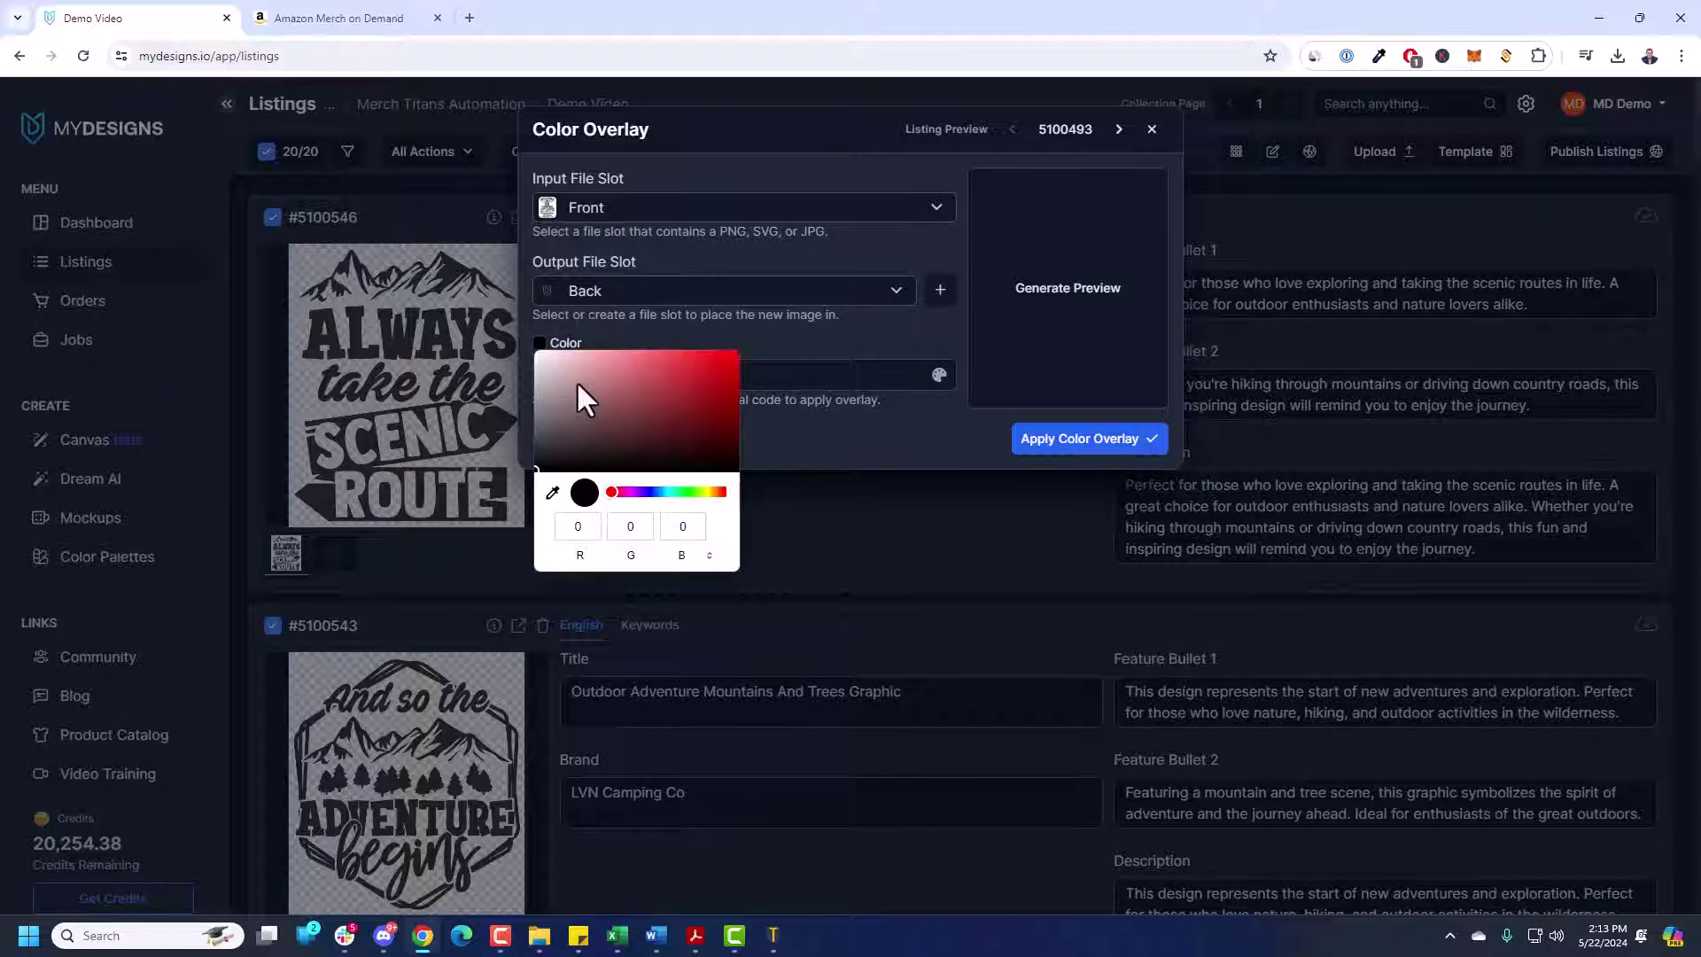
{"action": "left_click", "coordinate": [694, 326]}
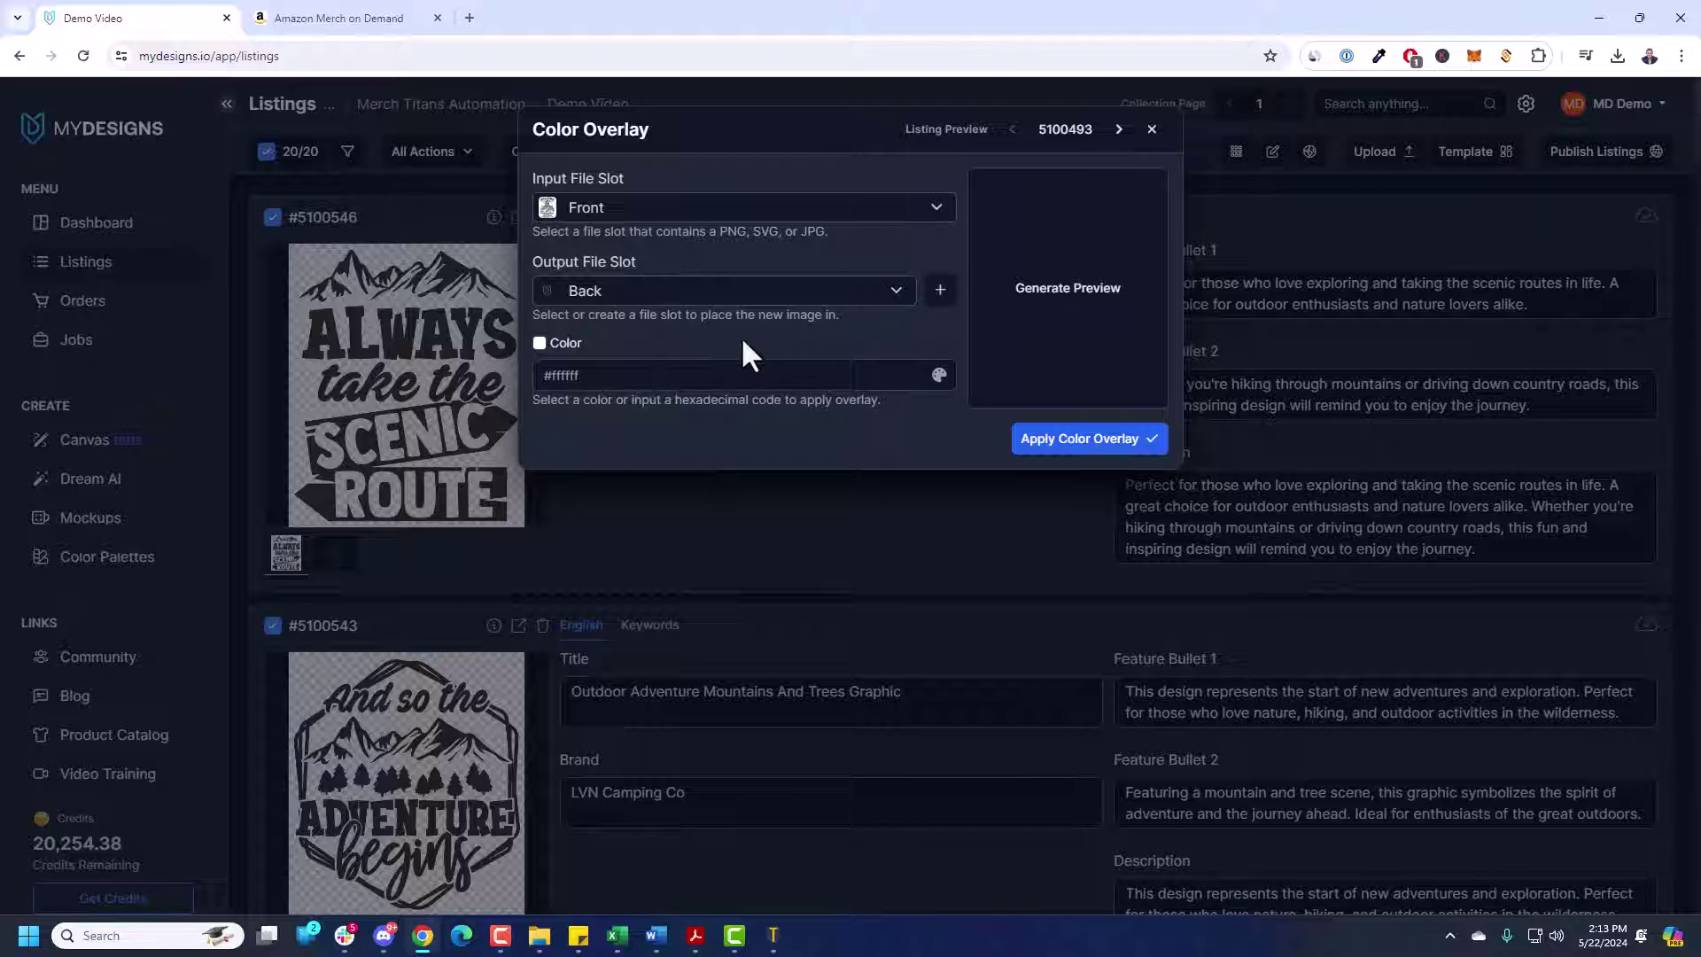
{"action": "left_click", "coordinate": [1072, 302]}
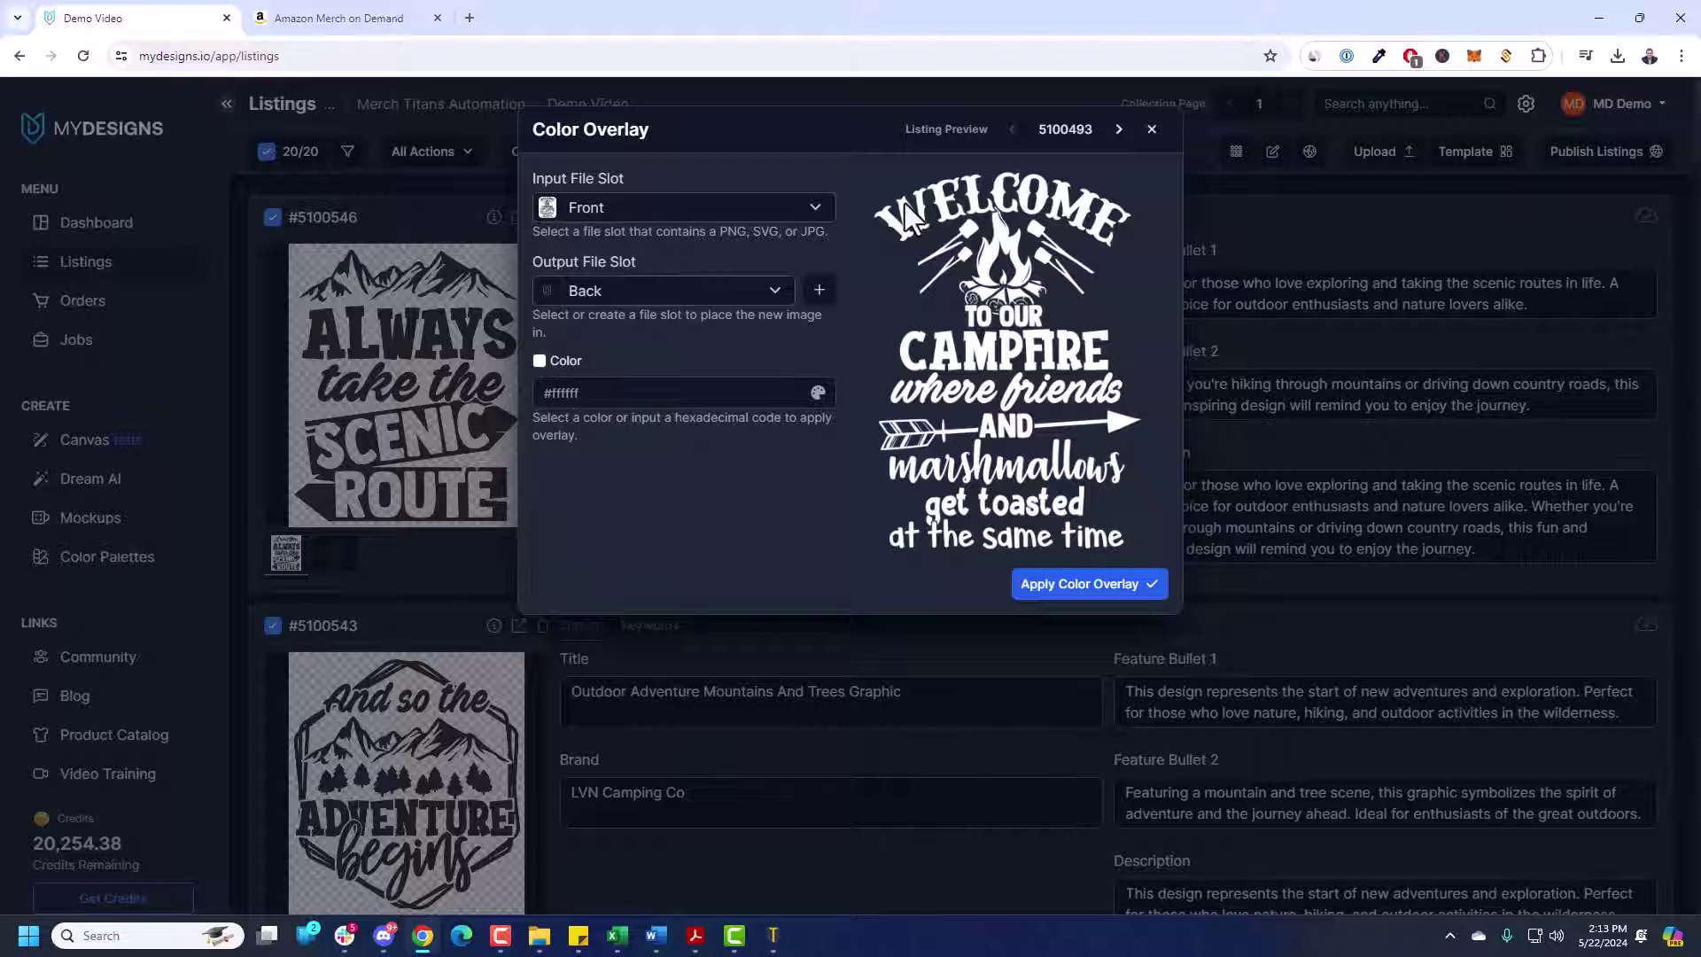
{"action": "left_click", "coordinate": [1075, 584]}
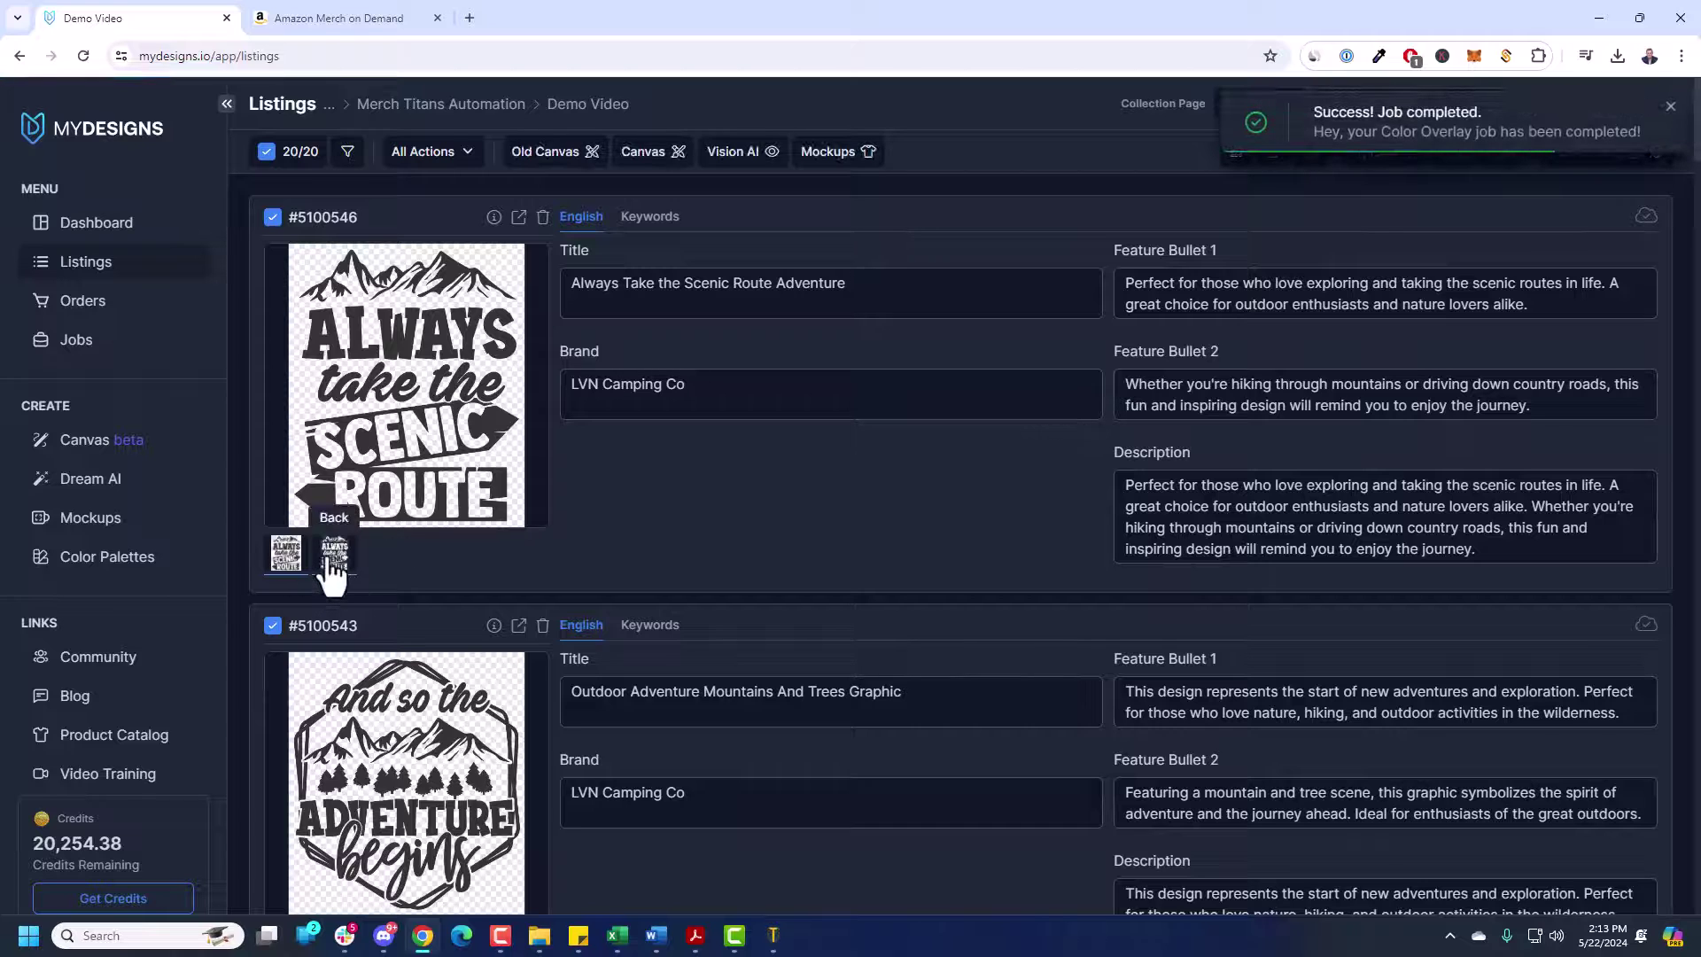
- Show the Back file slot, switch the listings to grid view and compare the Front and Back designs across the collection
{"action": "left_click", "coordinate": [334, 553]}
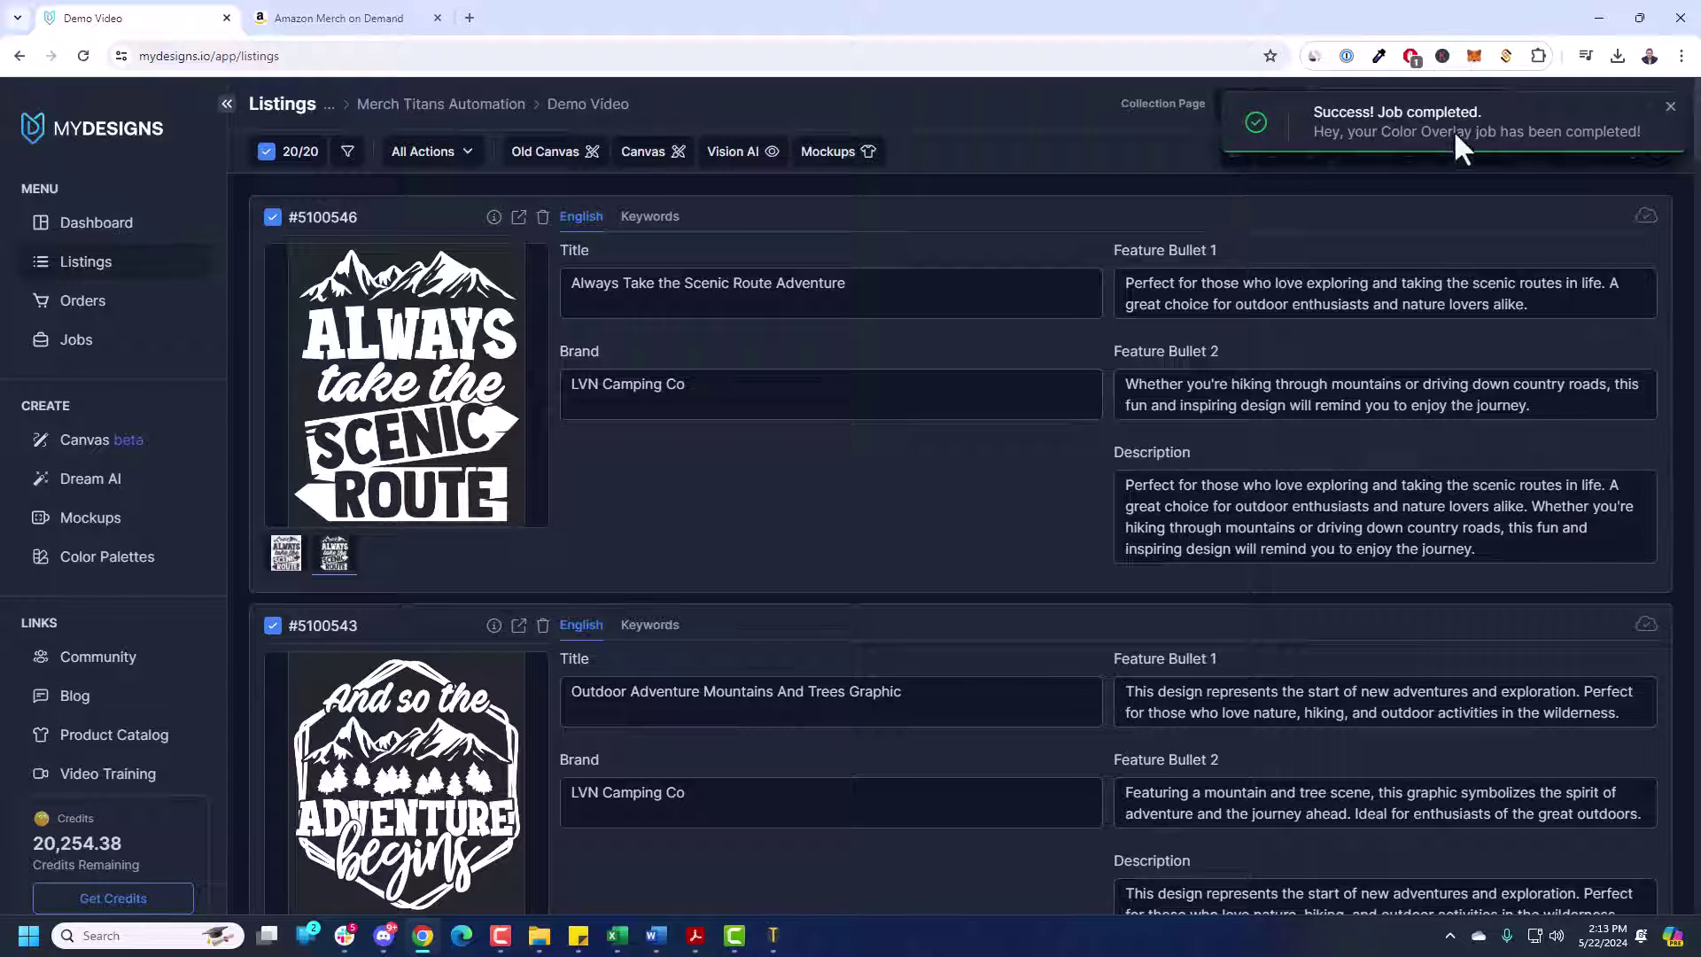
{"action": "left_click", "coordinate": [1671, 106]}
{"action": "left_click", "coordinate": [1236, 152]}
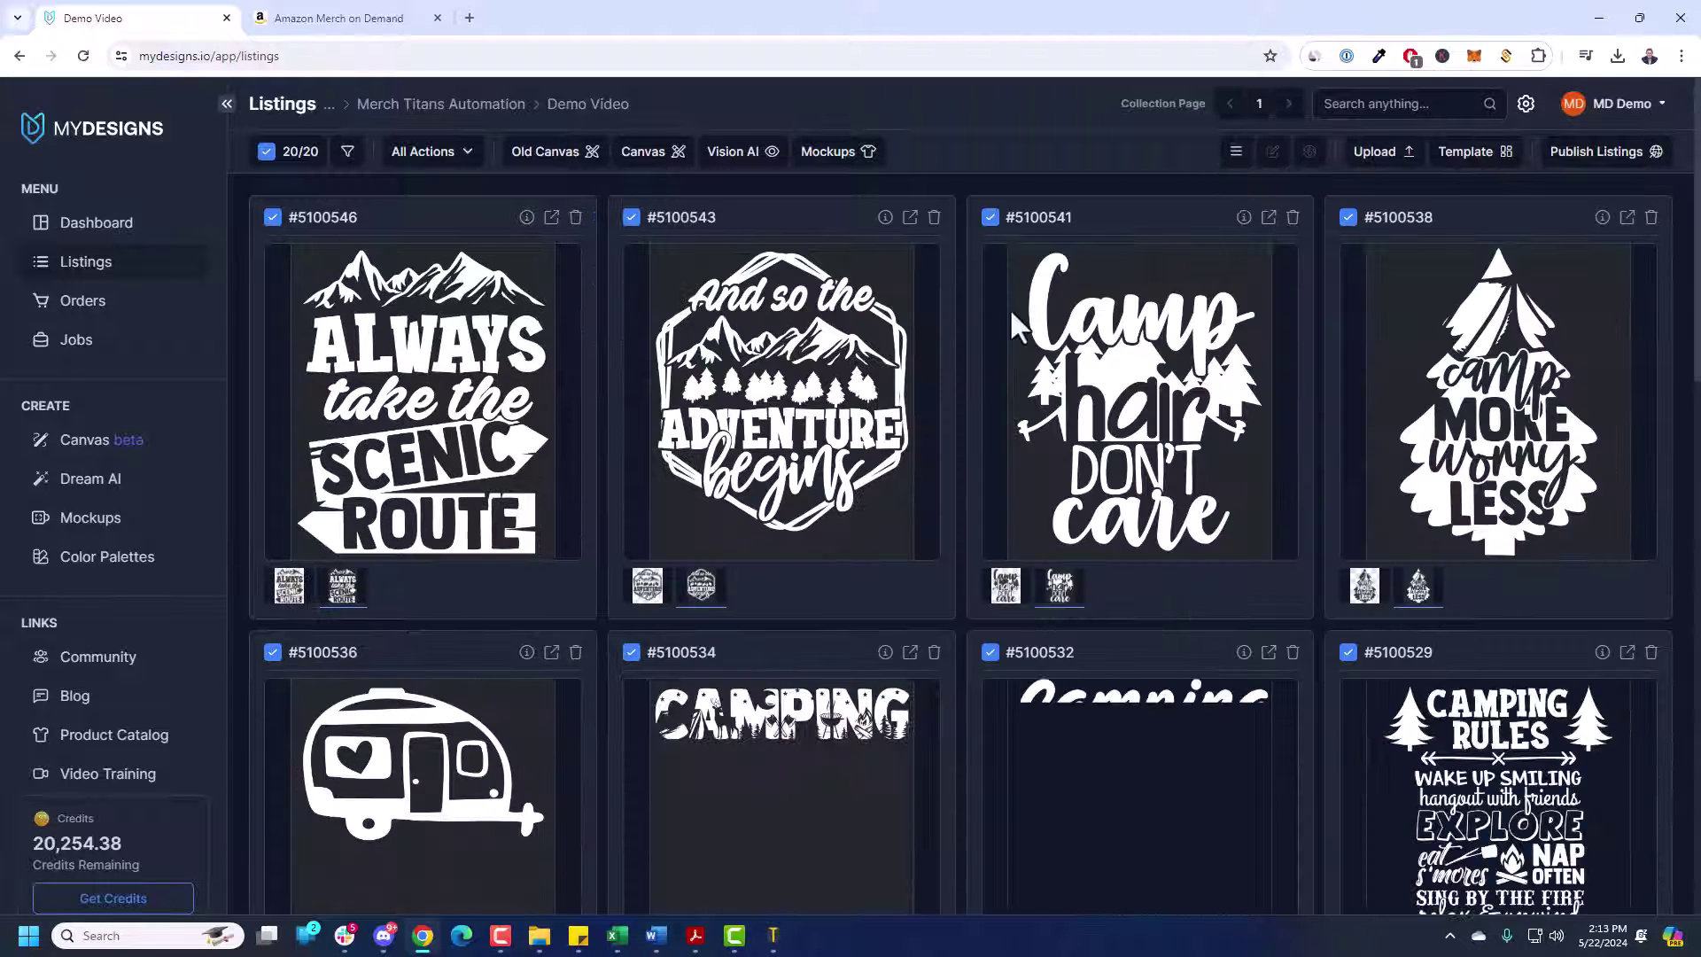
{"action": "scroll", "coordinate": [1233, 409], "scroll_direction": "down", "scroll_amount": 8}
{"action": "scroll", "coordinate": [1230, 390], "scroll_direction": "down", "scroll_amount": 8}
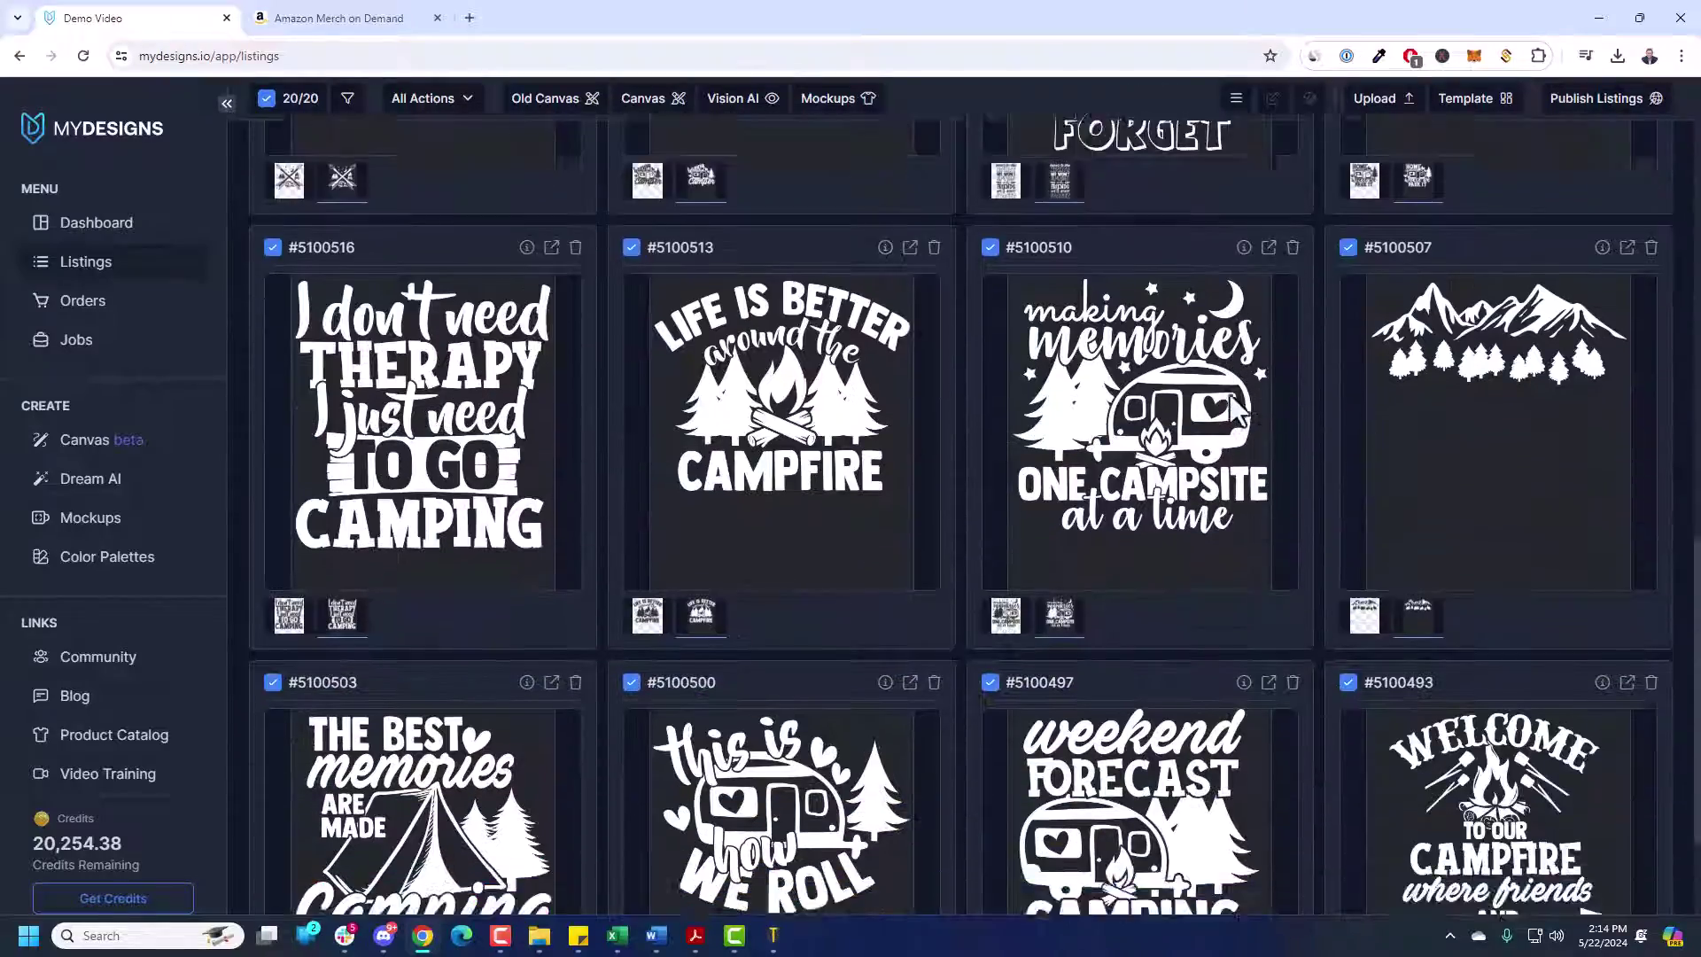
{"action": "scroll", "coordinate": [1213, 428], "scroll_direction": "up", "scroll_amount": 7}
{"action": "scroll", "coordinate": [1209, 428], "scroll_direction": "up", "scroll_amount": 9}
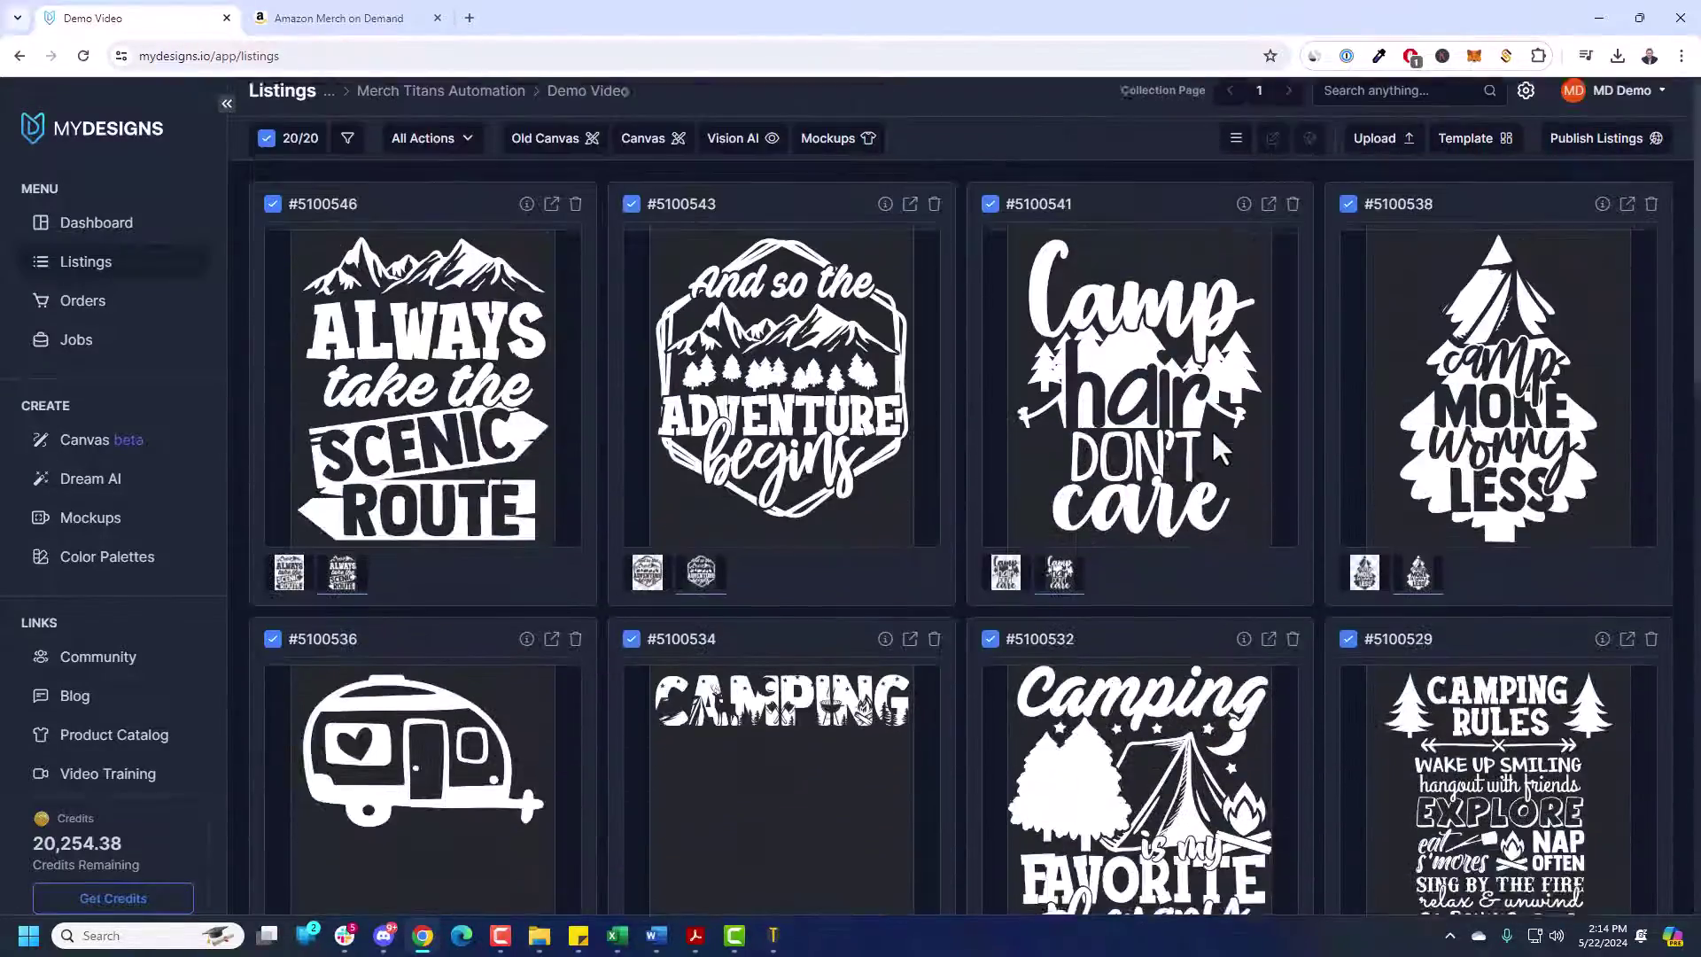
{"action": "left_click", "coordinate": [1007, 587]}
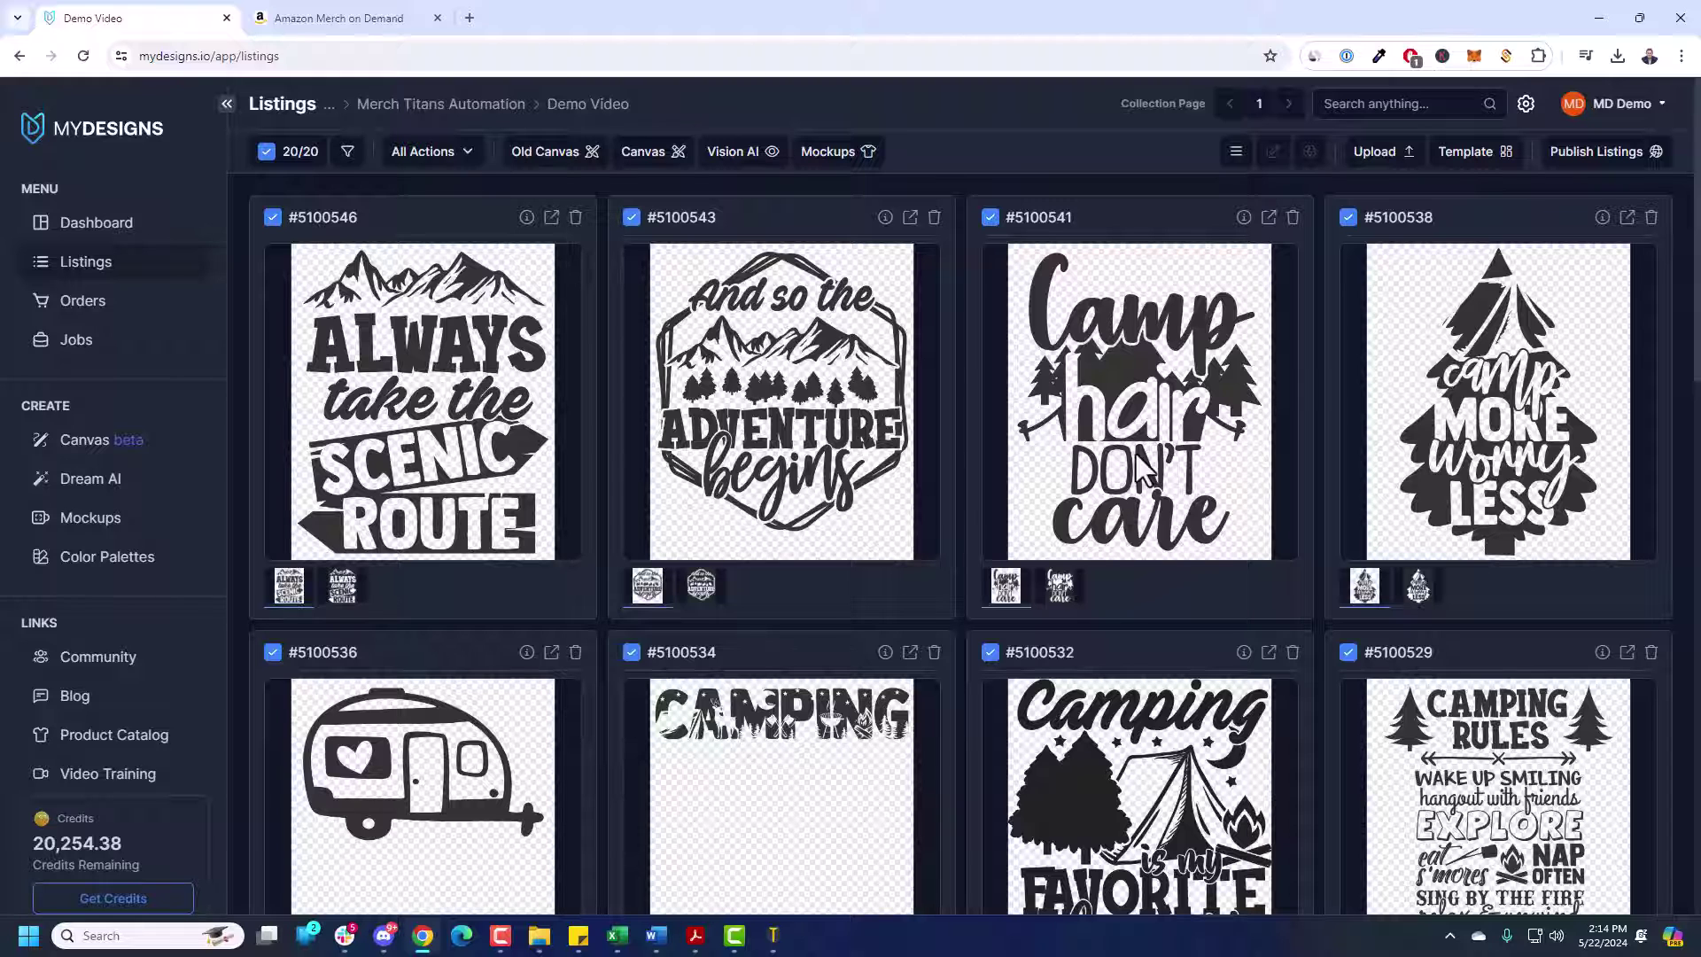
{"action": "left_click", "coordinate": [344, 587]}
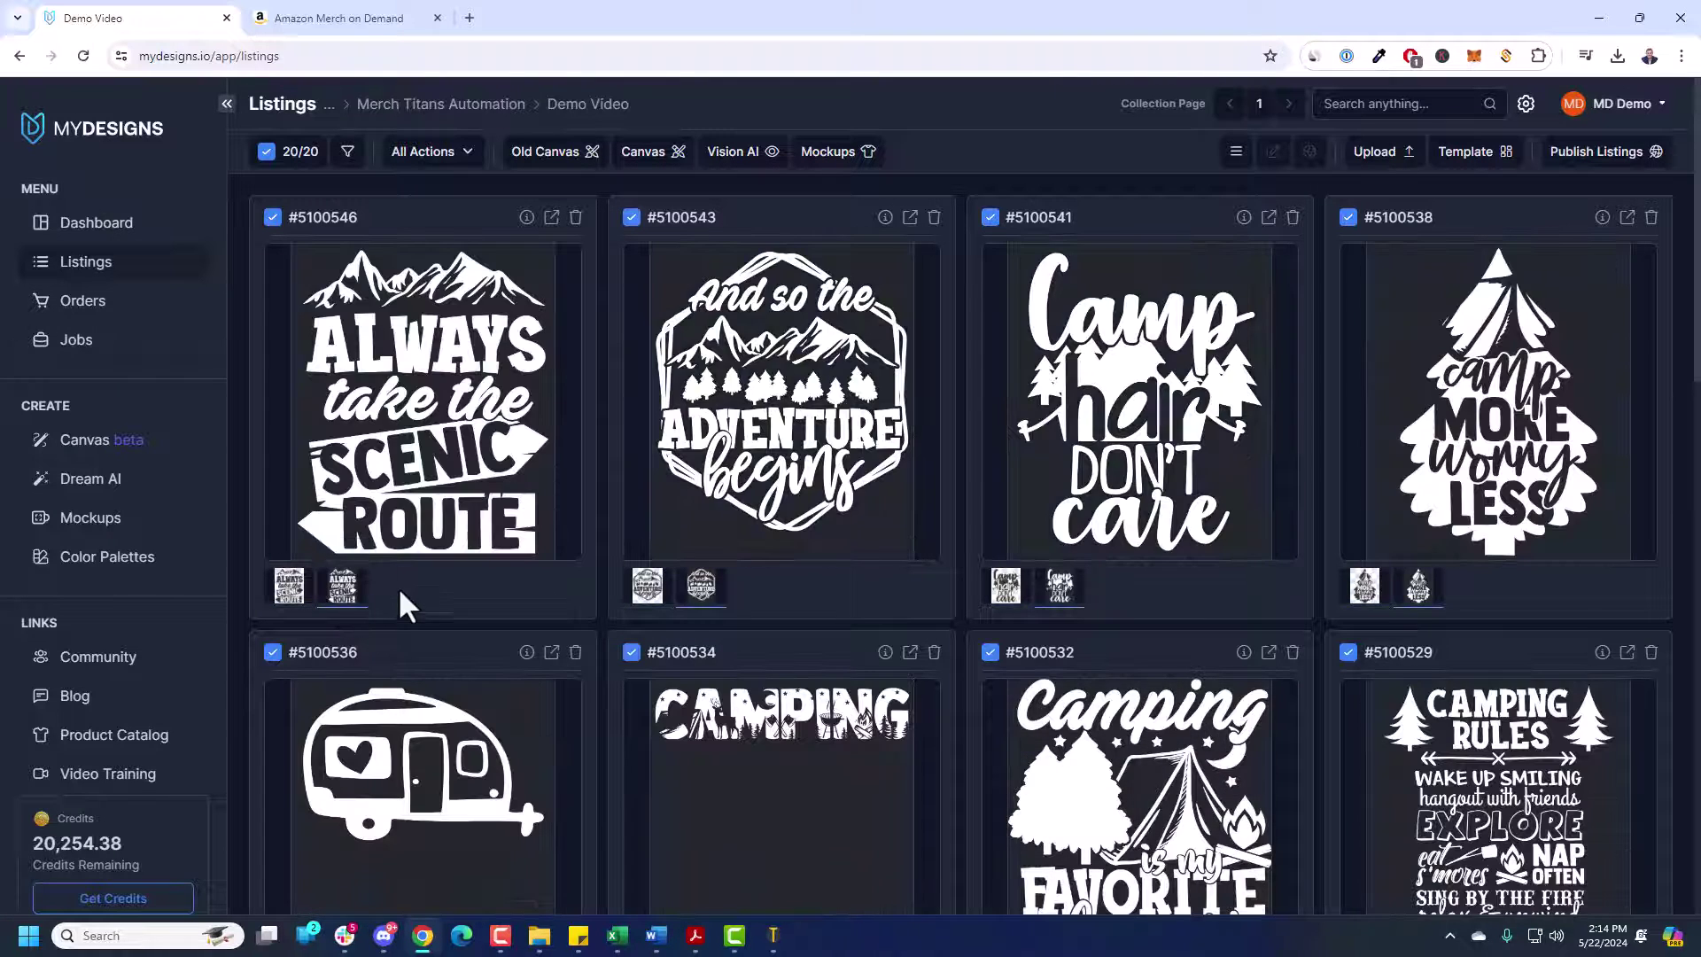
- Open Image Effect for the selected listings and use the Back file slot as both input and output
{"action": "left_click", "coordinate": [474, 160]}
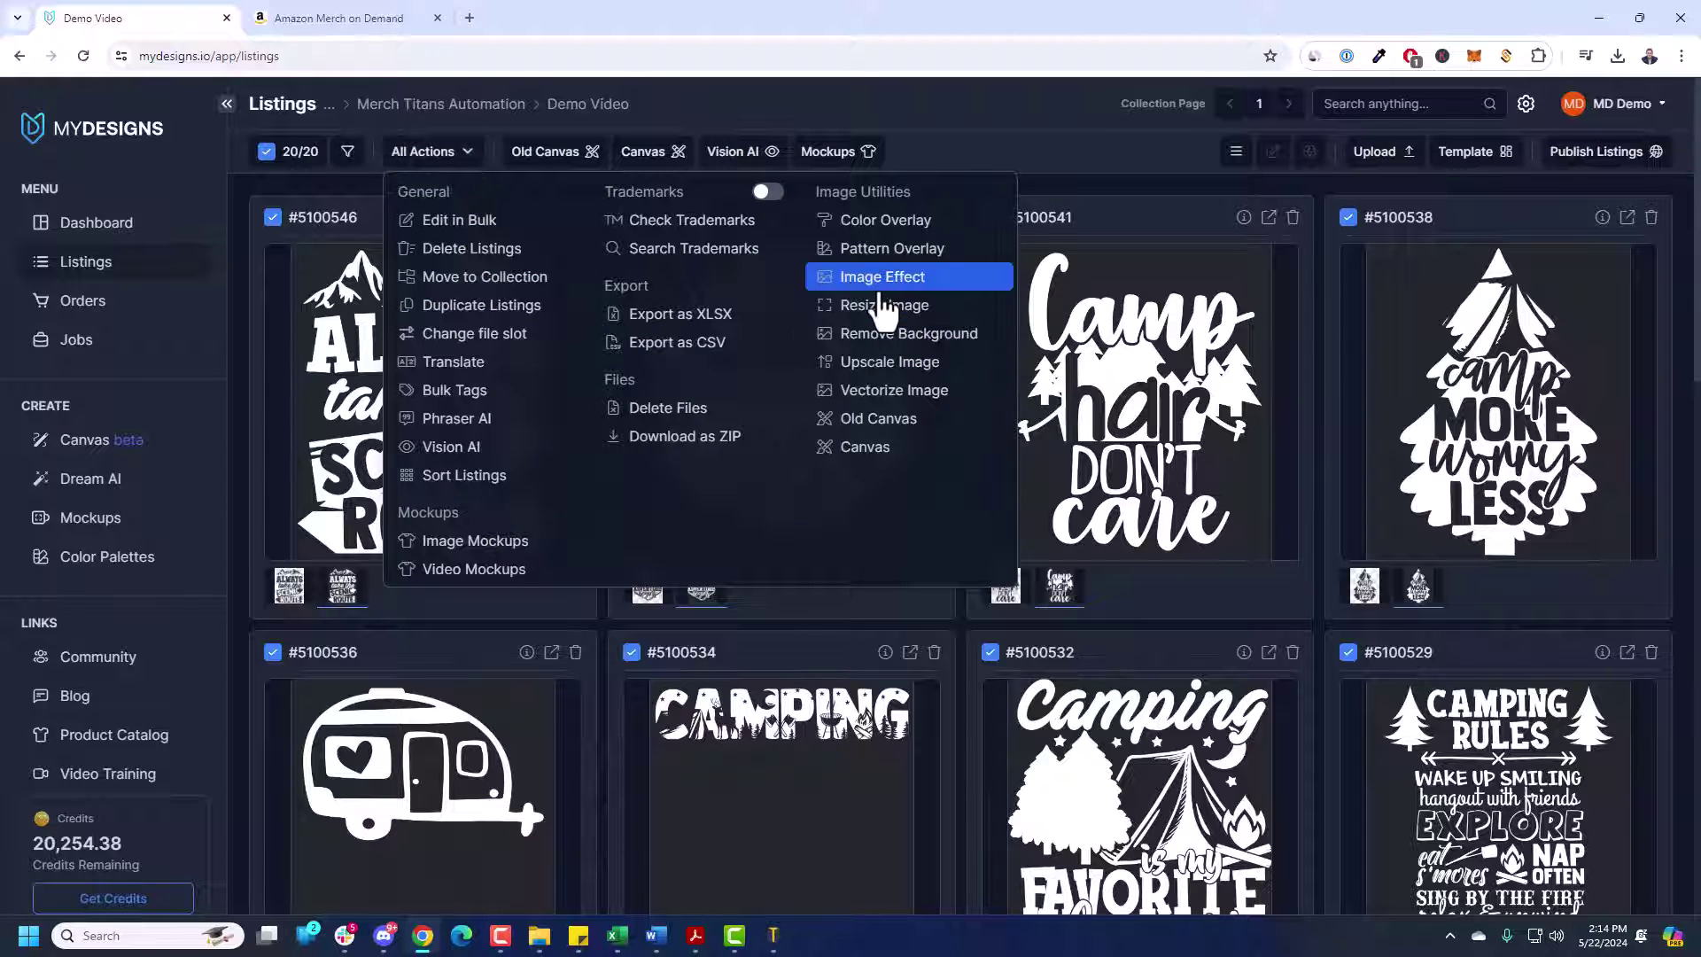
{"action": "left_click", "coordinate": [881, 281]}
{"action": "left_click", "coordinate": [483, 209]}
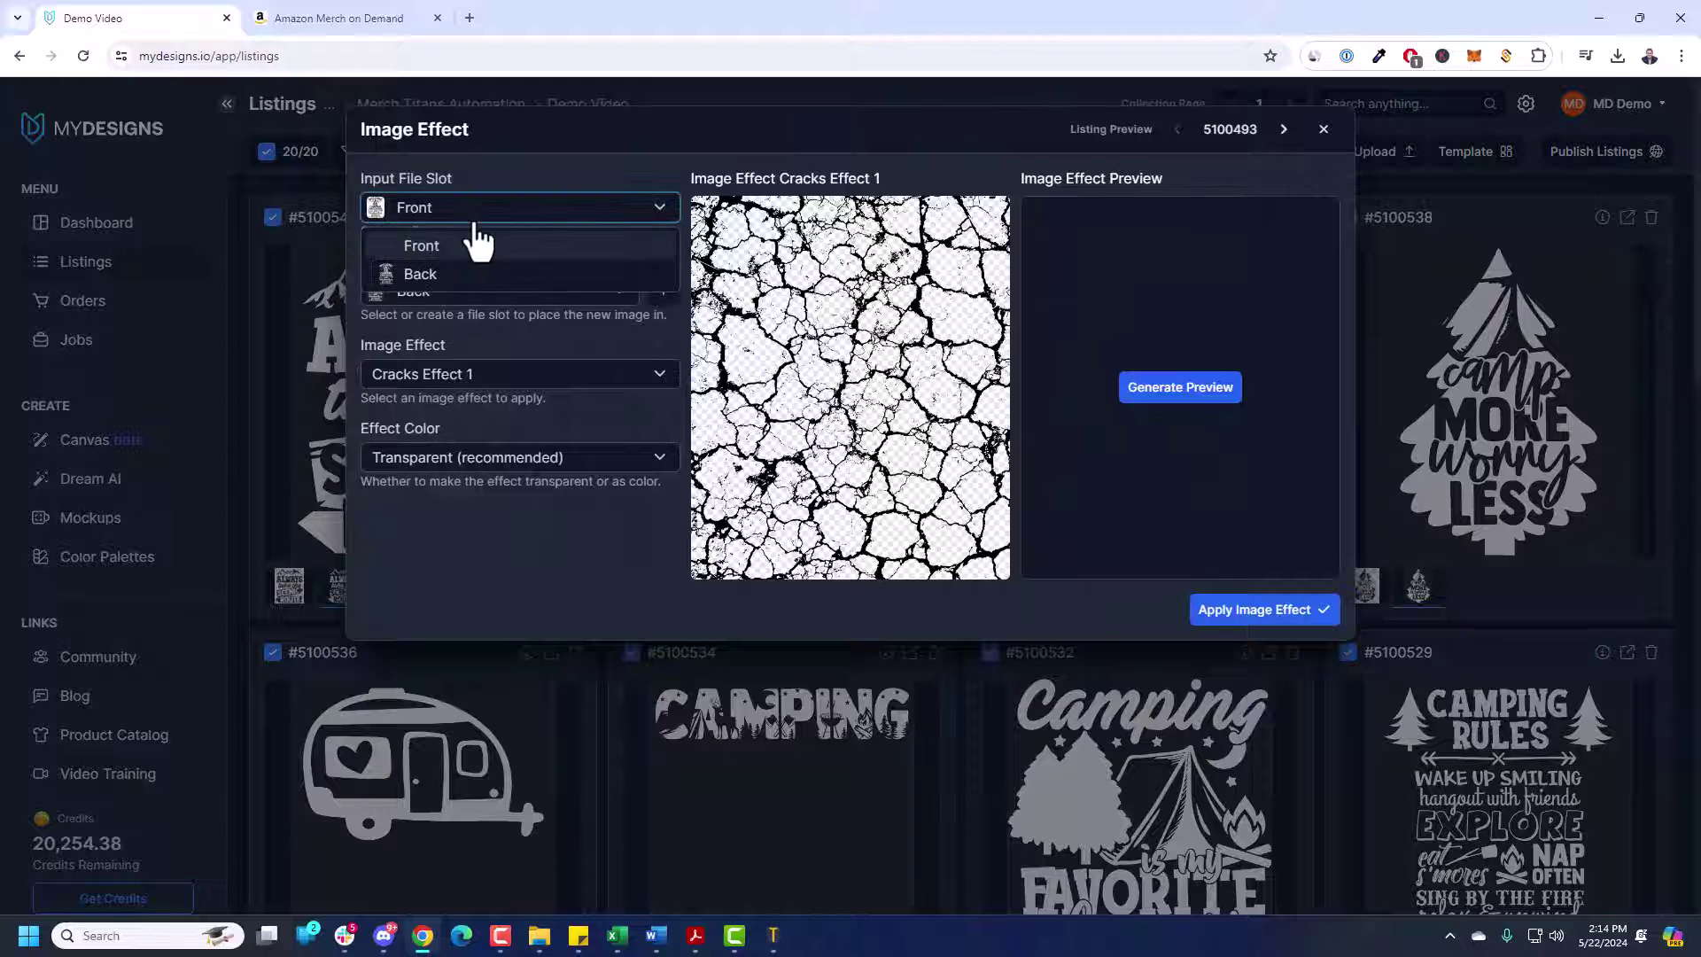
{"action": "left_click", "coordinate": [449, 275]}
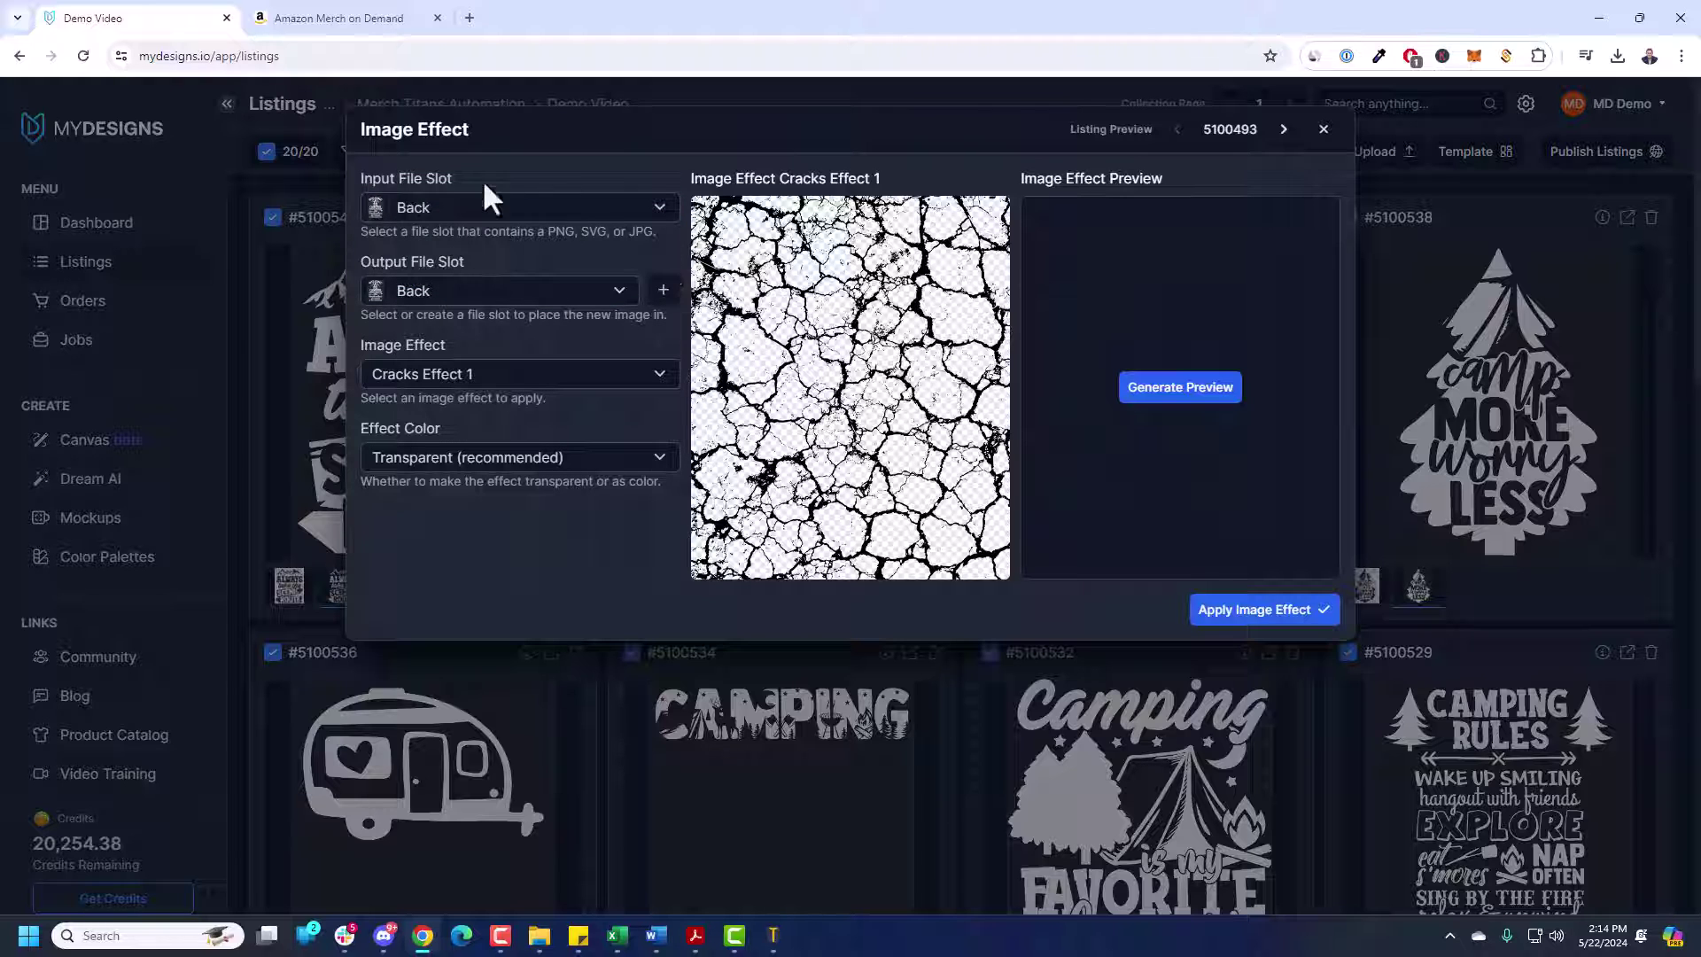
{"action": "left_click", "coordinate": [478, 304]}
{"action": "left_click", "coordinate": [444, 356]}
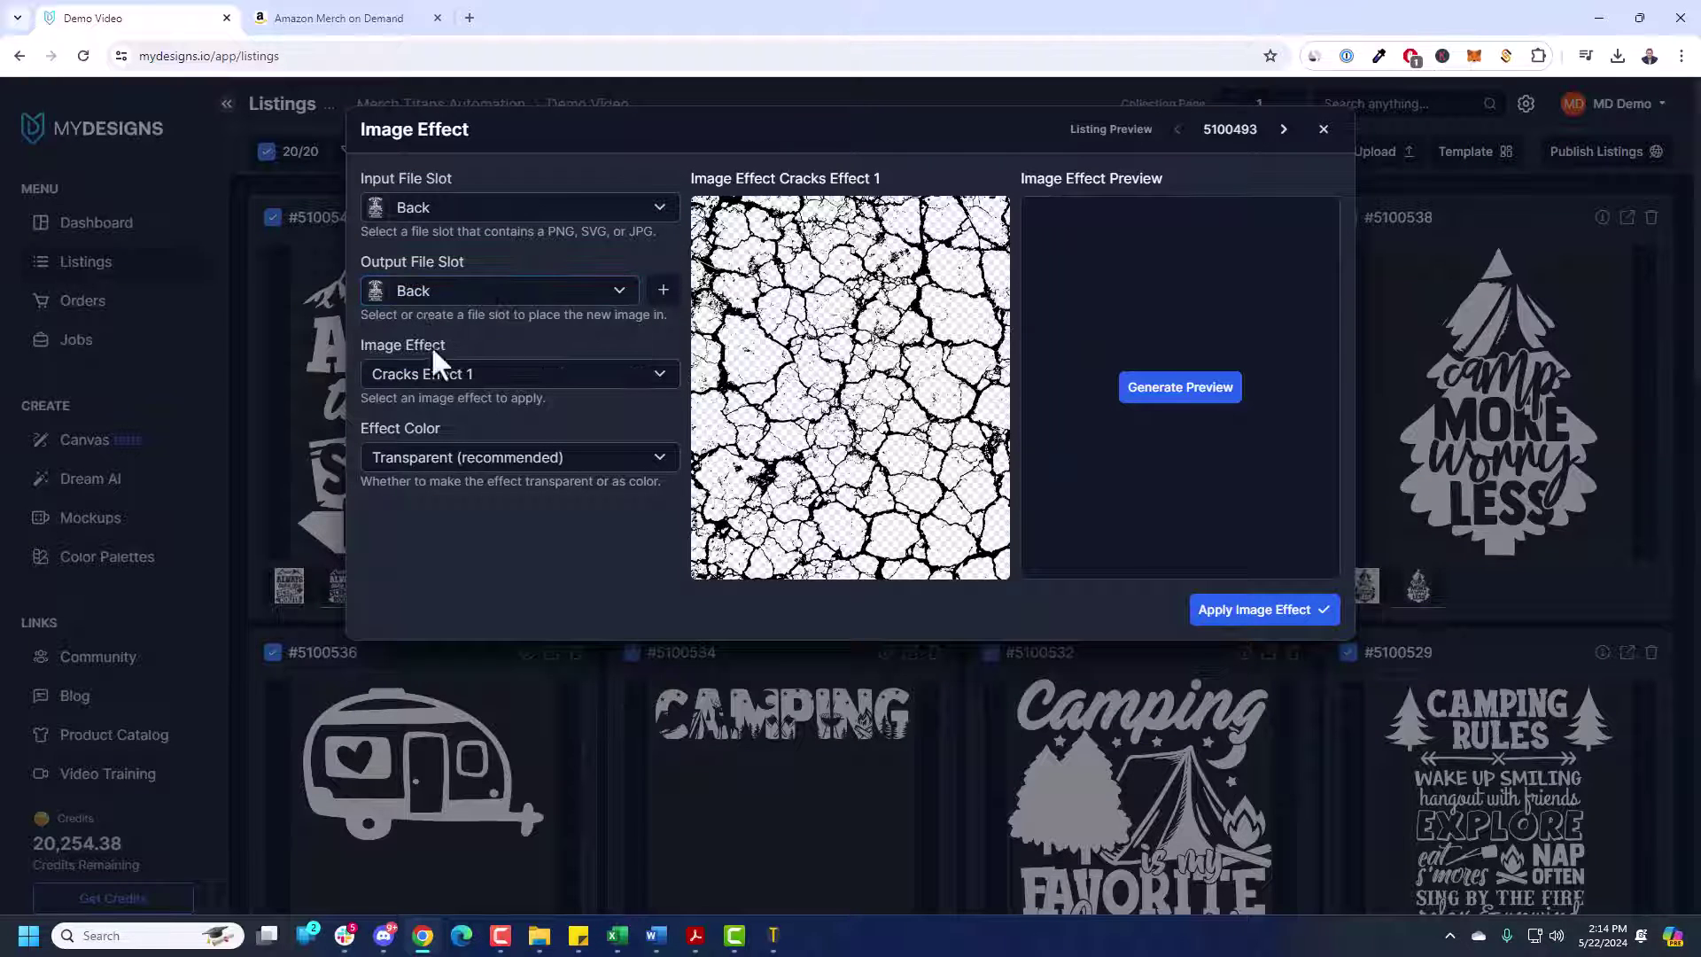
- Preview and apply the Grunge 4 effect, overwriting all files in the Back slot, and inspect the first listing's design at full size
{"action": "left_click", "coordinate": [496, 379]}
{"action": "scroll", "coordinate": [494, 443], "scroll_direction": "down", "scroll_amount": 1}
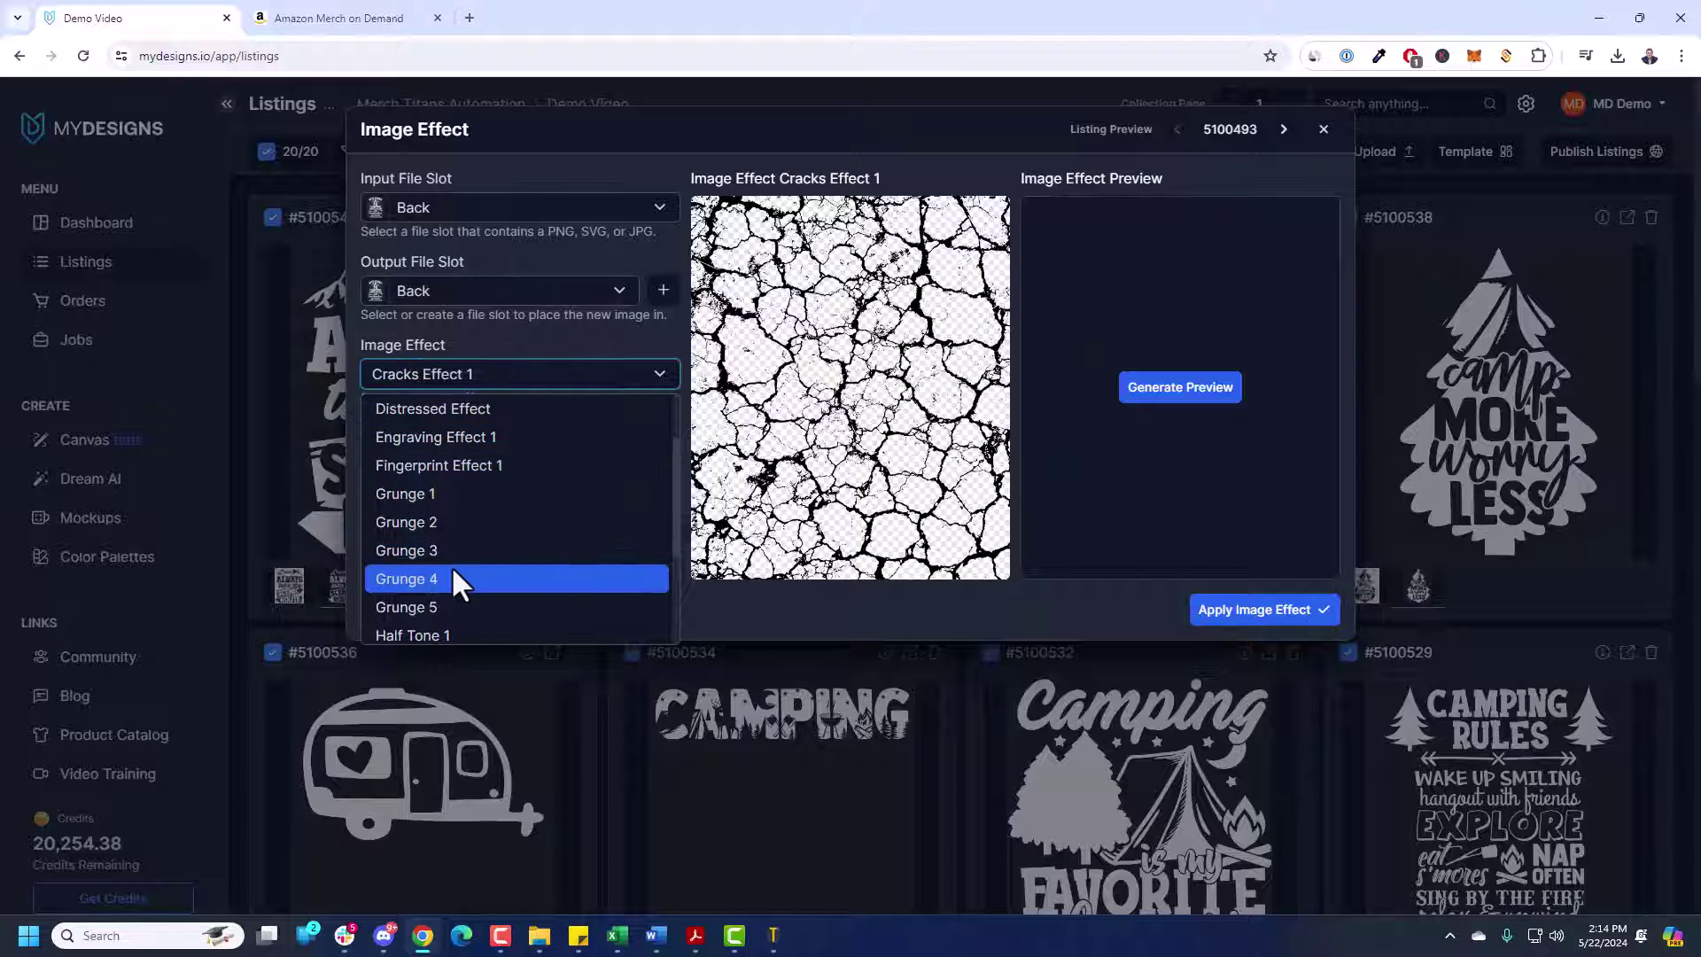
{"action": "left_click", "coordinate": [450, 572]}
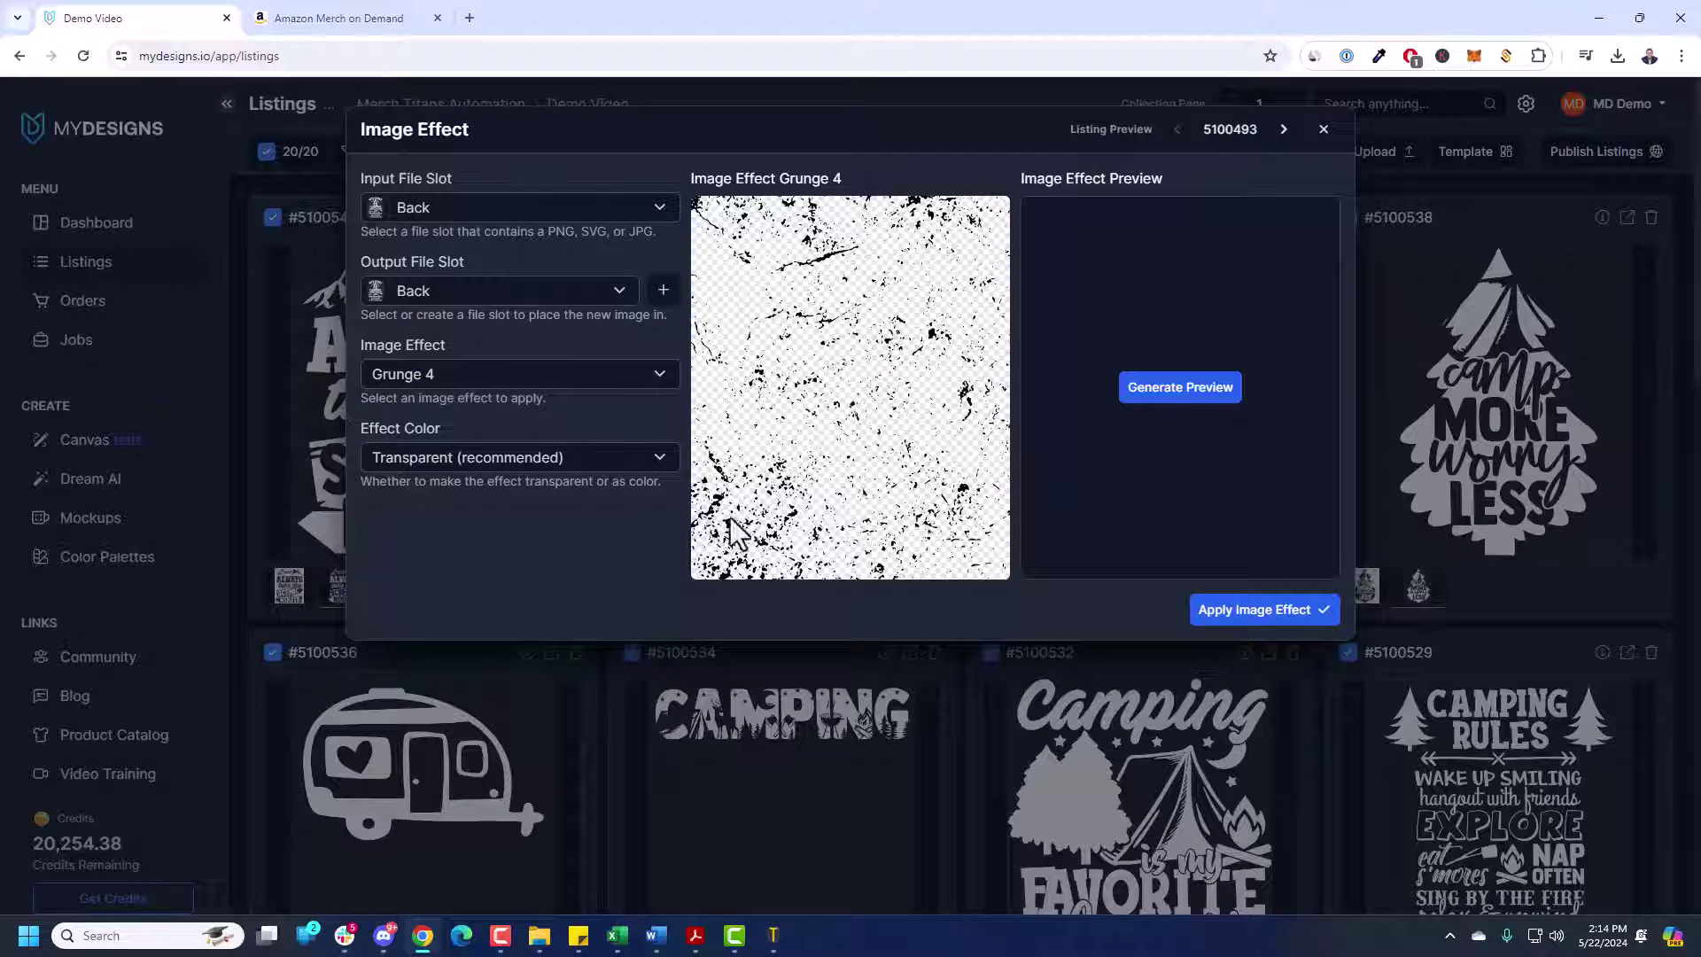
{"action": "left_click", "coordinate": [1180, 388]}
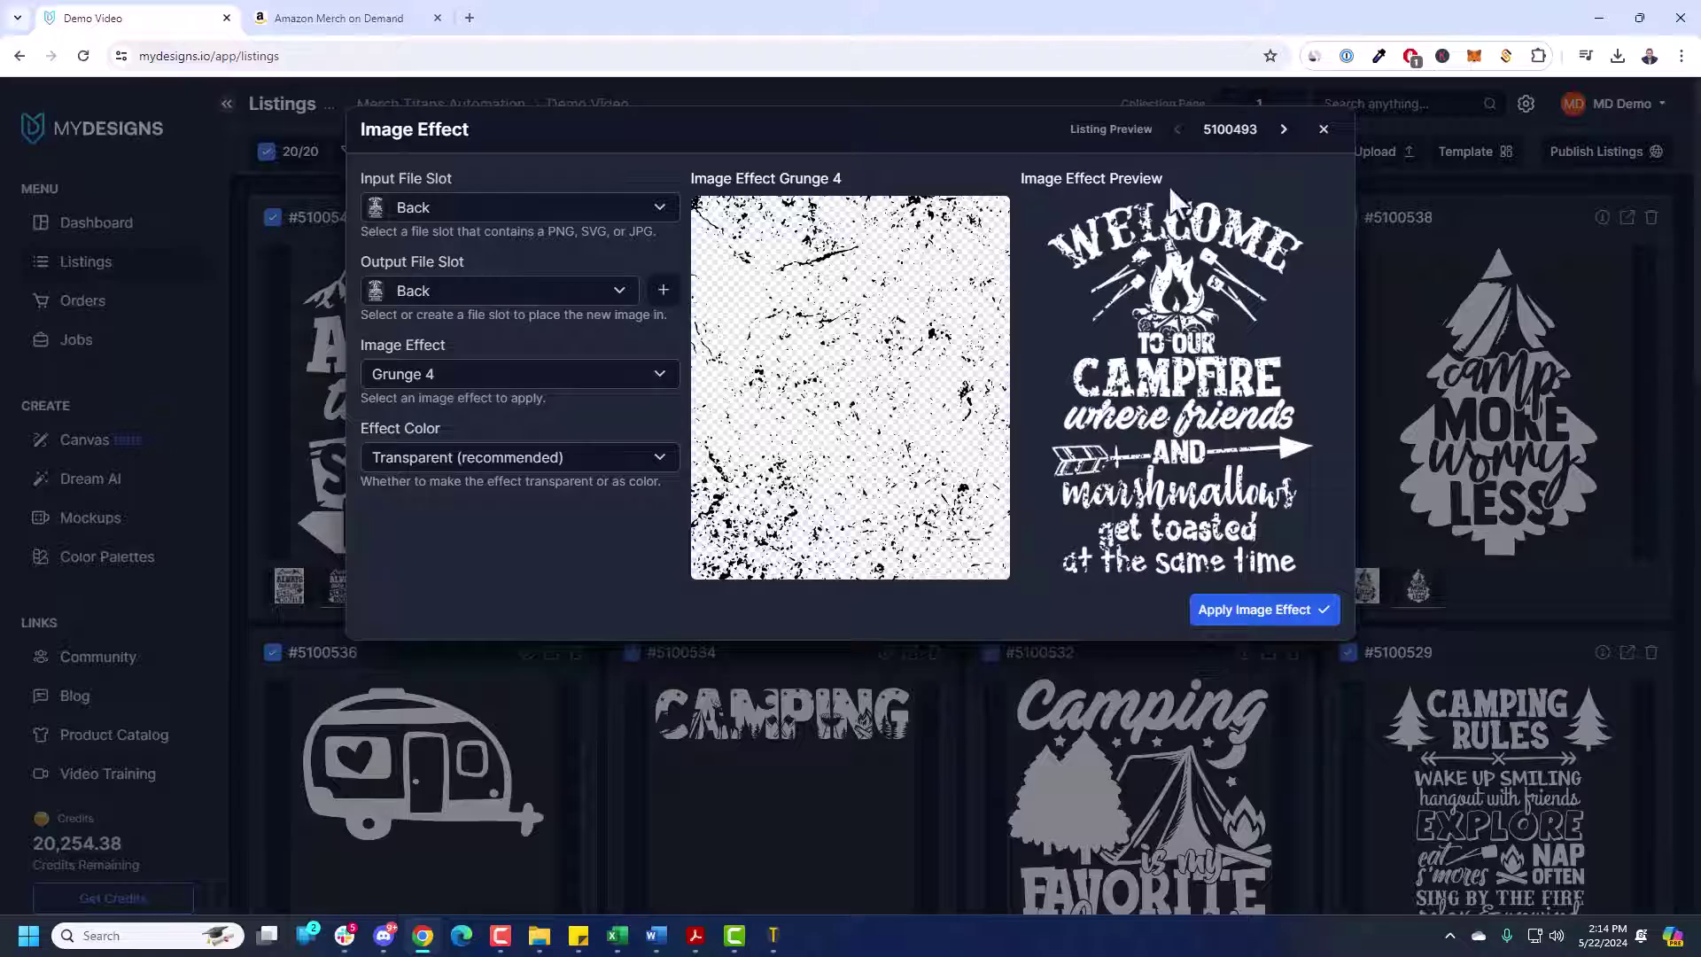
{"action": "left_click", "coordinate": [1254, 610]}
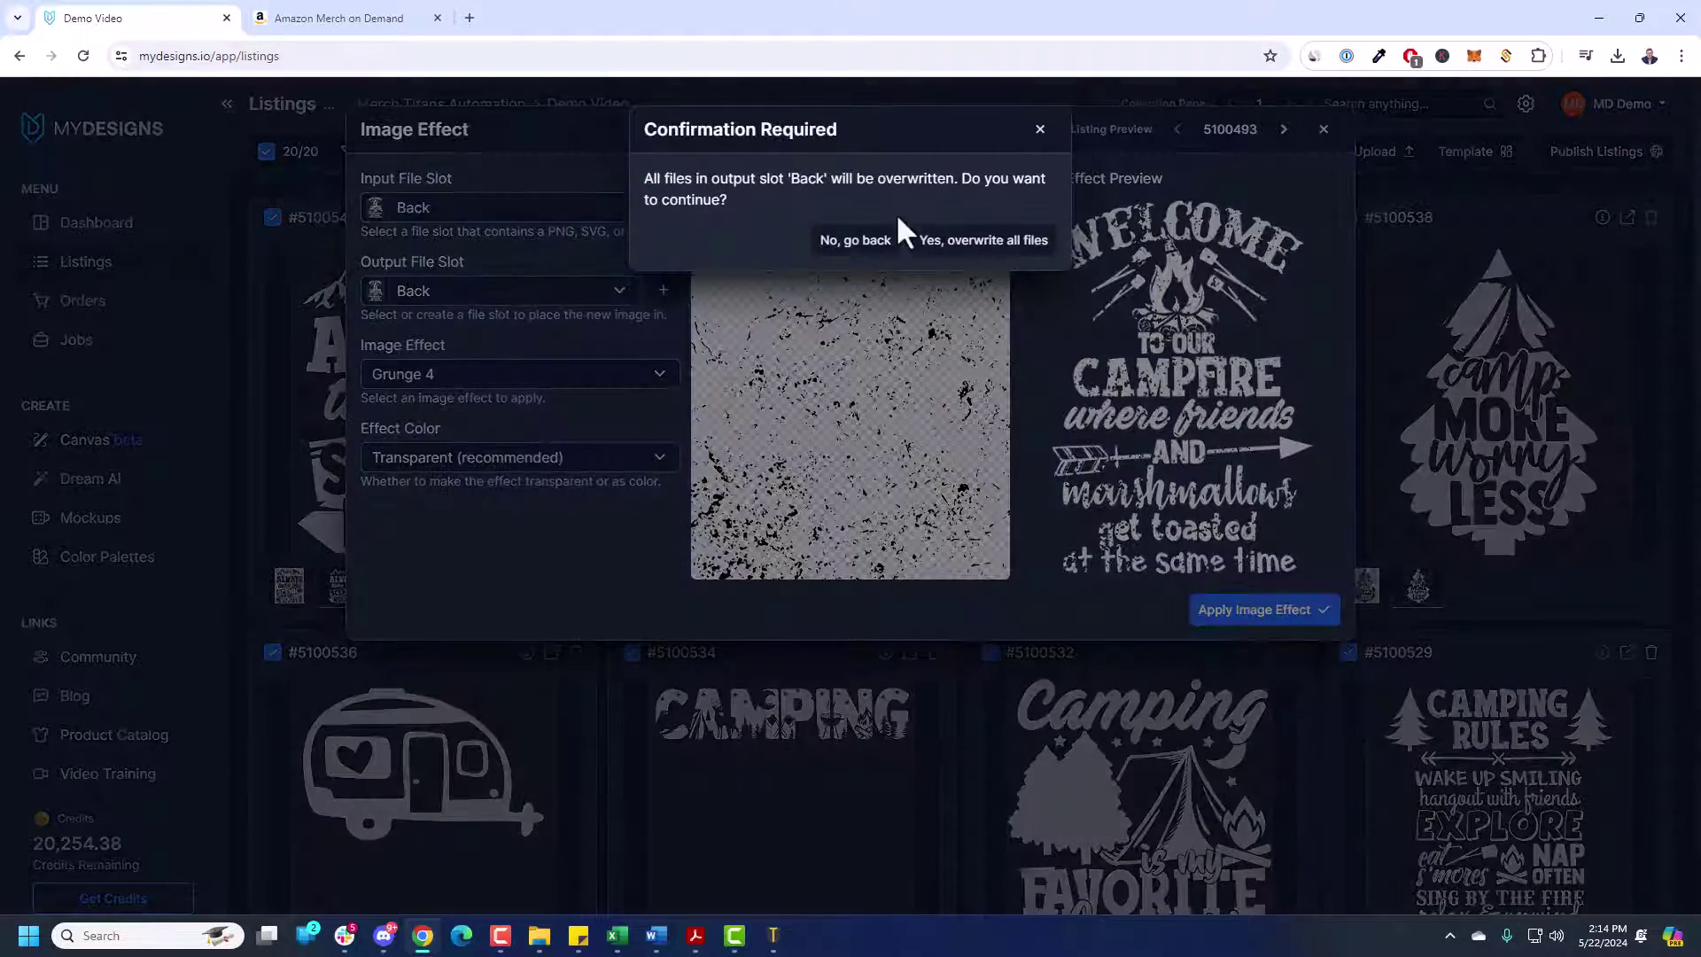
{"action": "left_click", "coordinate": [974, 240]}
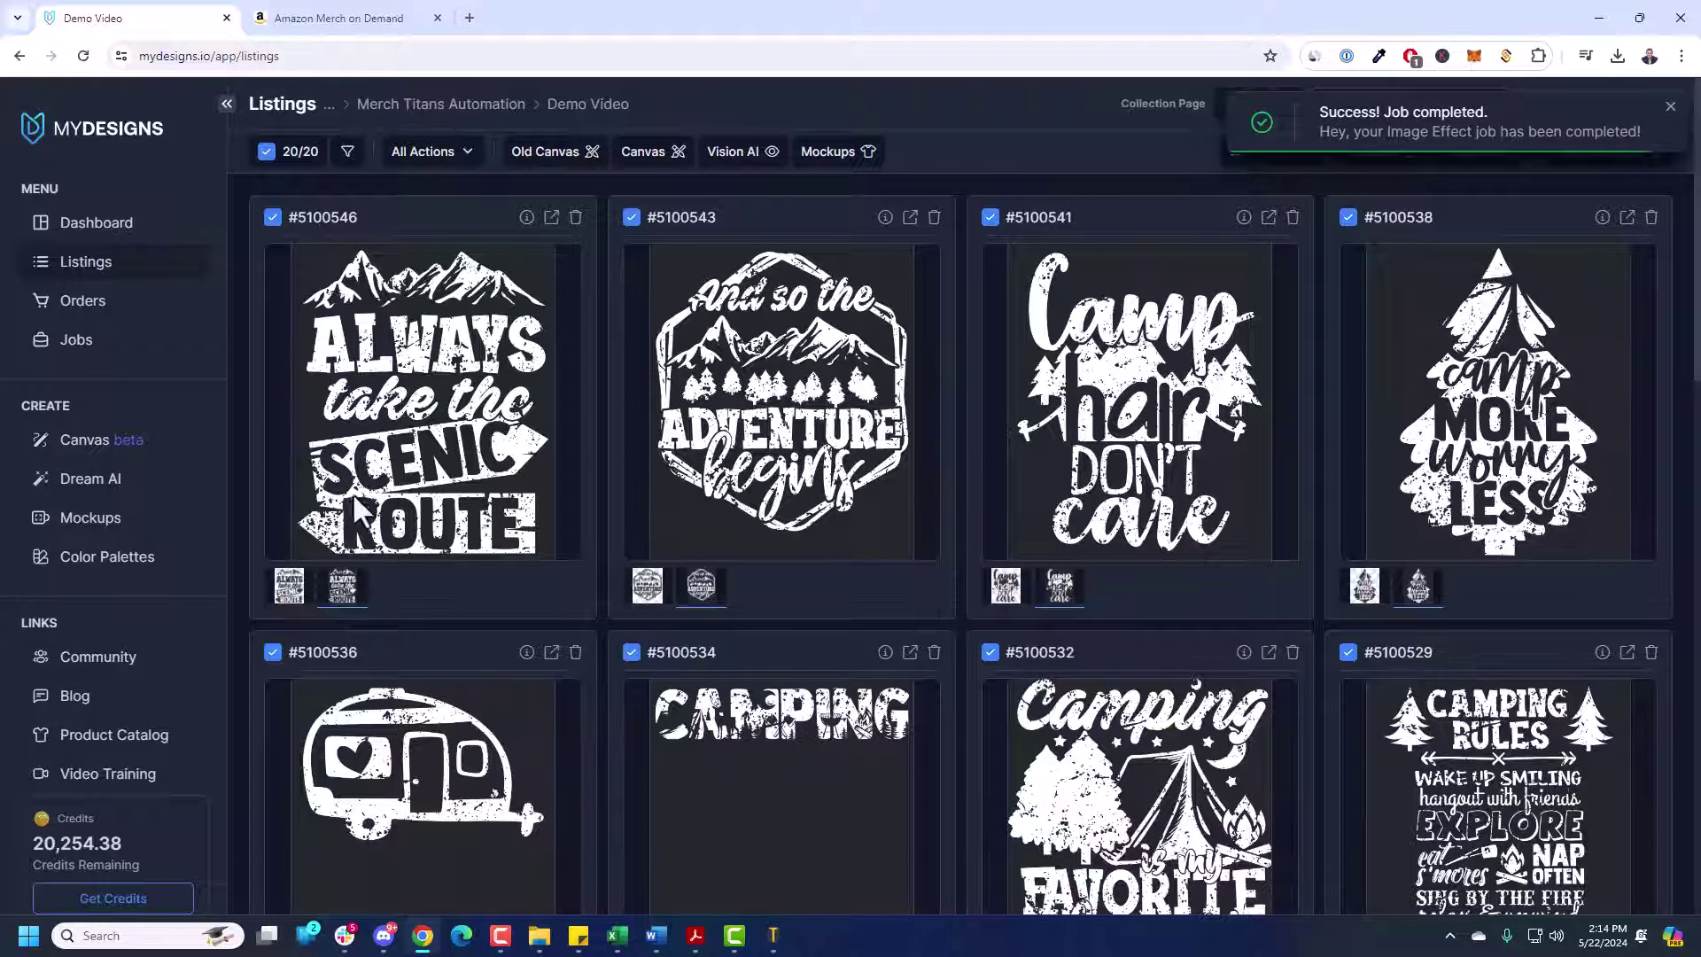
{"action": "left_click", "coordinate": [551, 219]}
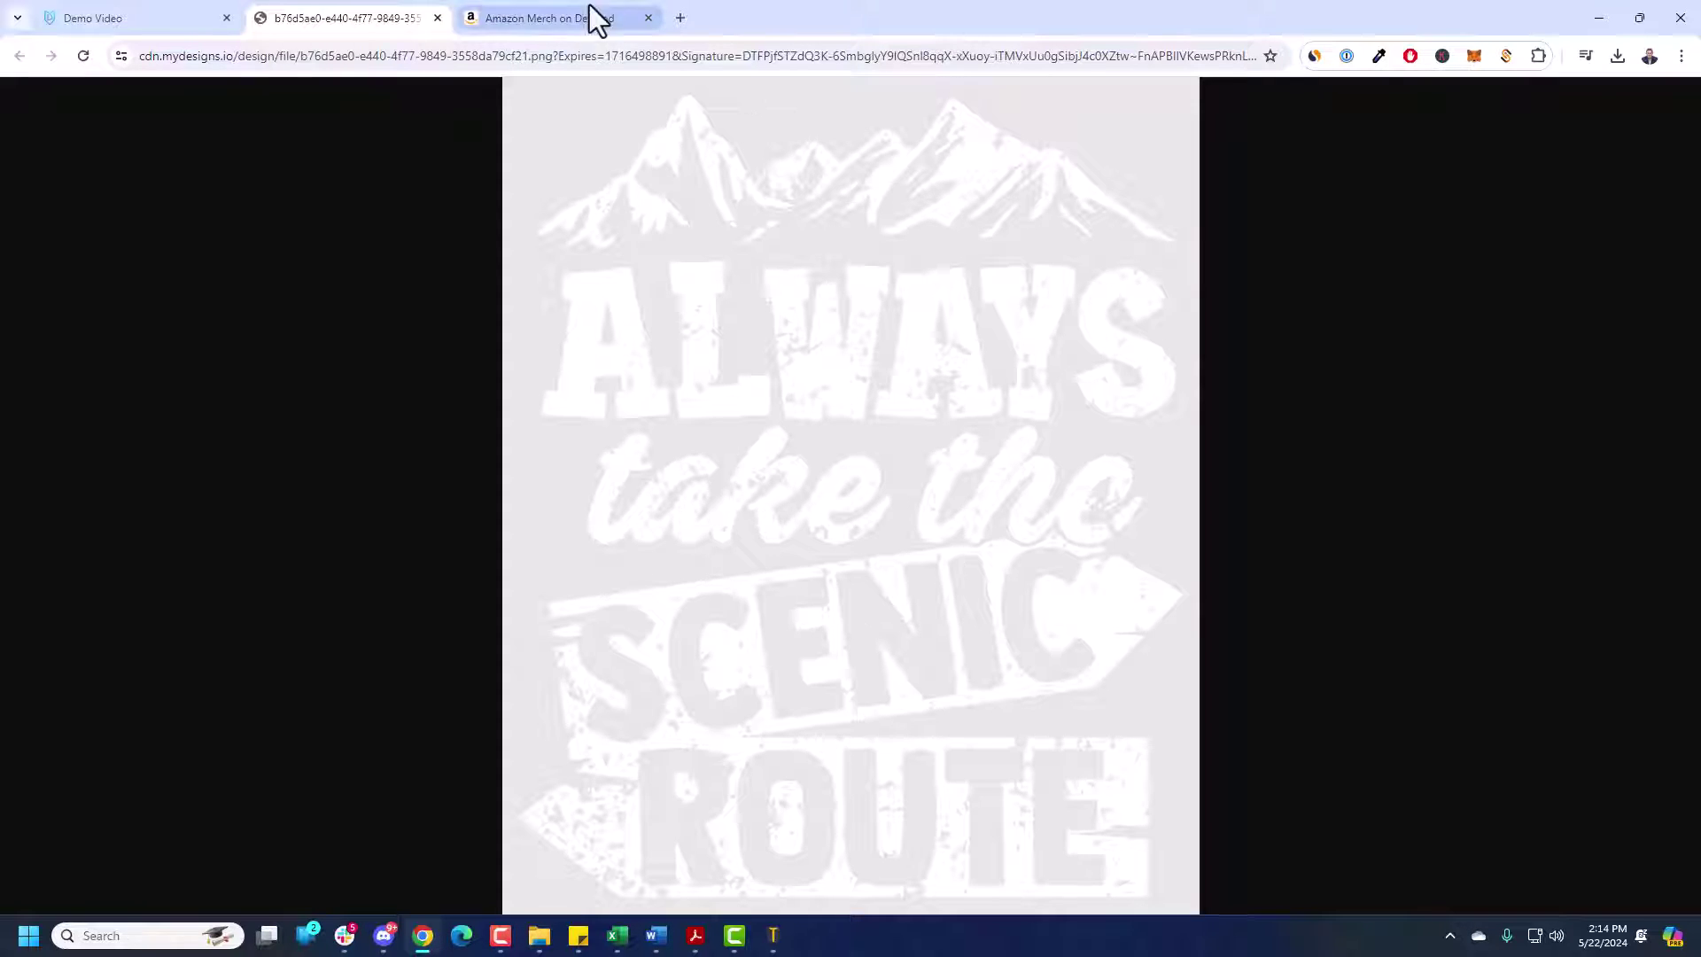
{"action": "left_click", "coordinate": [436, 18]}
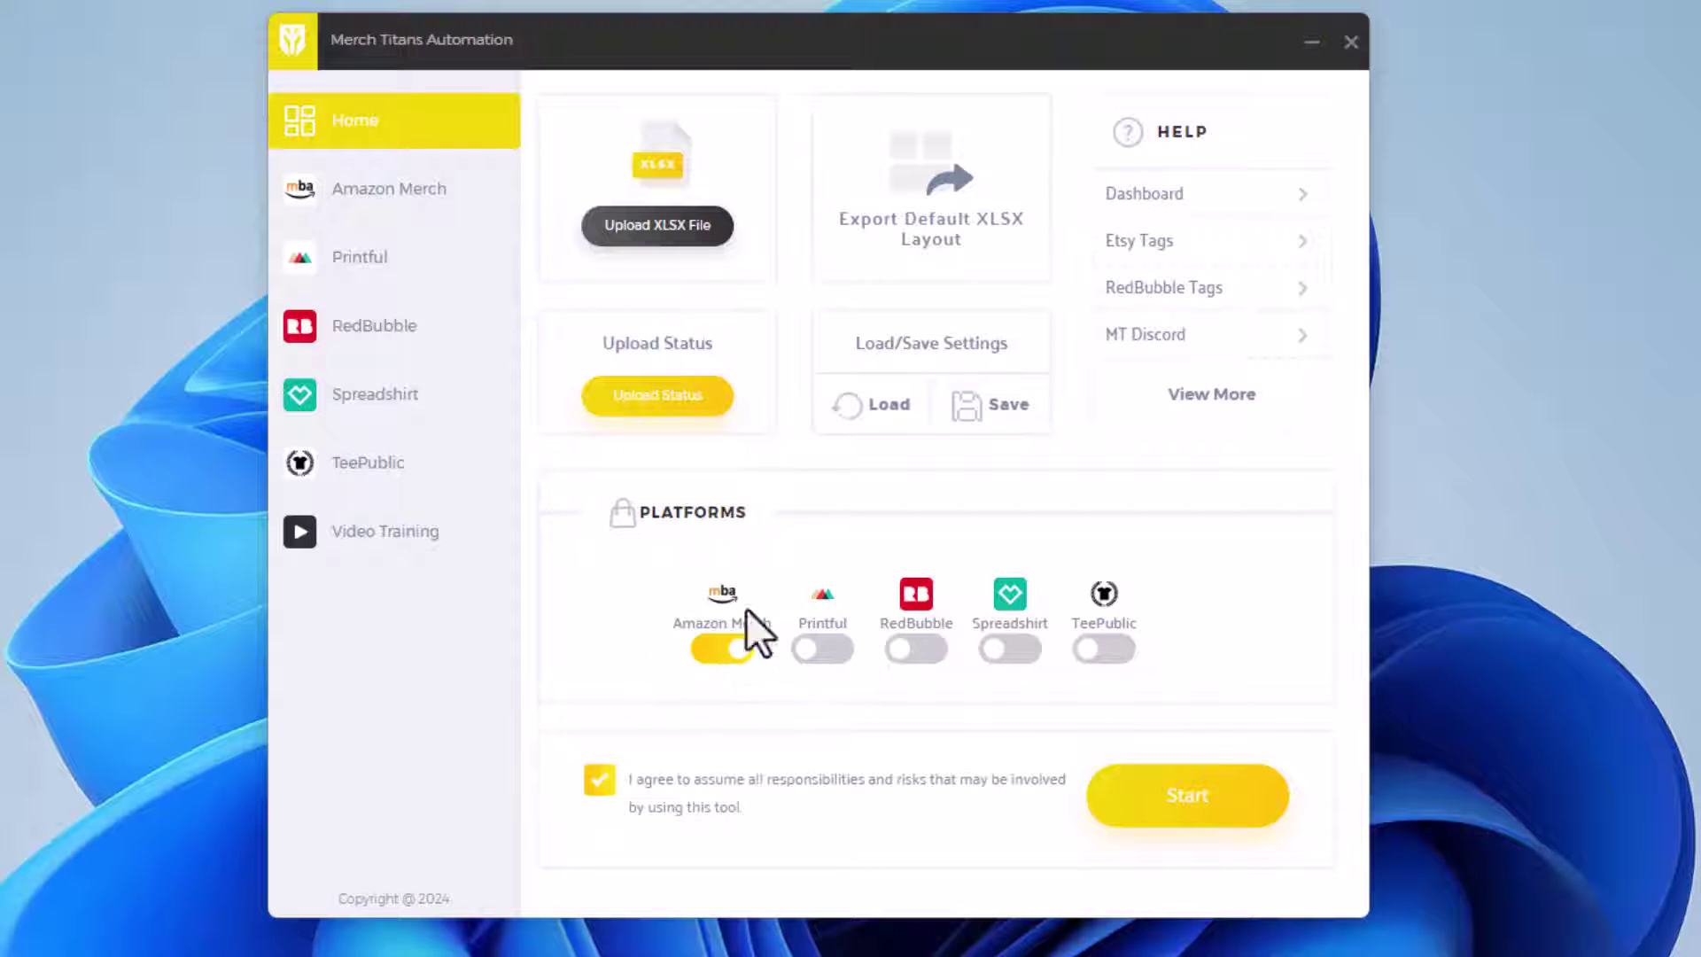
- In the Amazon Merch settings, choose Yes for Use Publish Settings (Template) and Publish for Save or Submit
{"action": "left_click", "coordinate": [422, 205]}
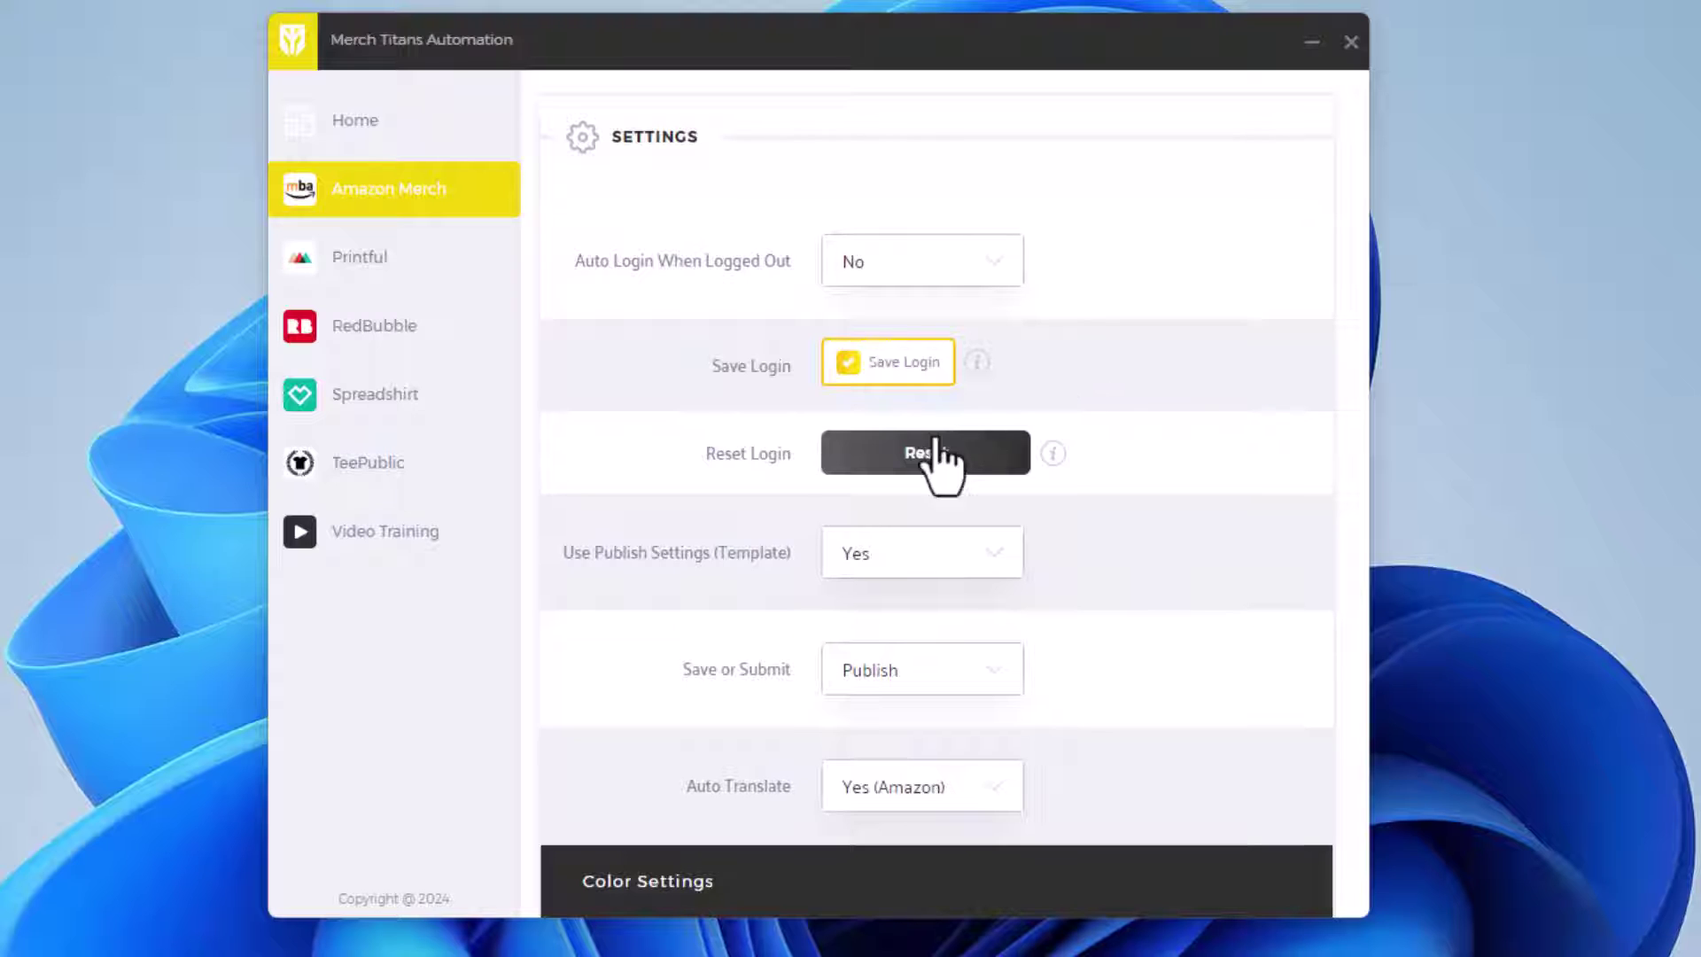
{"action": "left_click", "coordinate": [877, 560]}
{"action": "left_click", "coordinate": [872, 666]}
{"action": "scroll", "coordinate": [965, 593], "scroll_direction": "down", "scroll_amount": 2}
{"action": "left_click", "coordinate": [908, 557]}
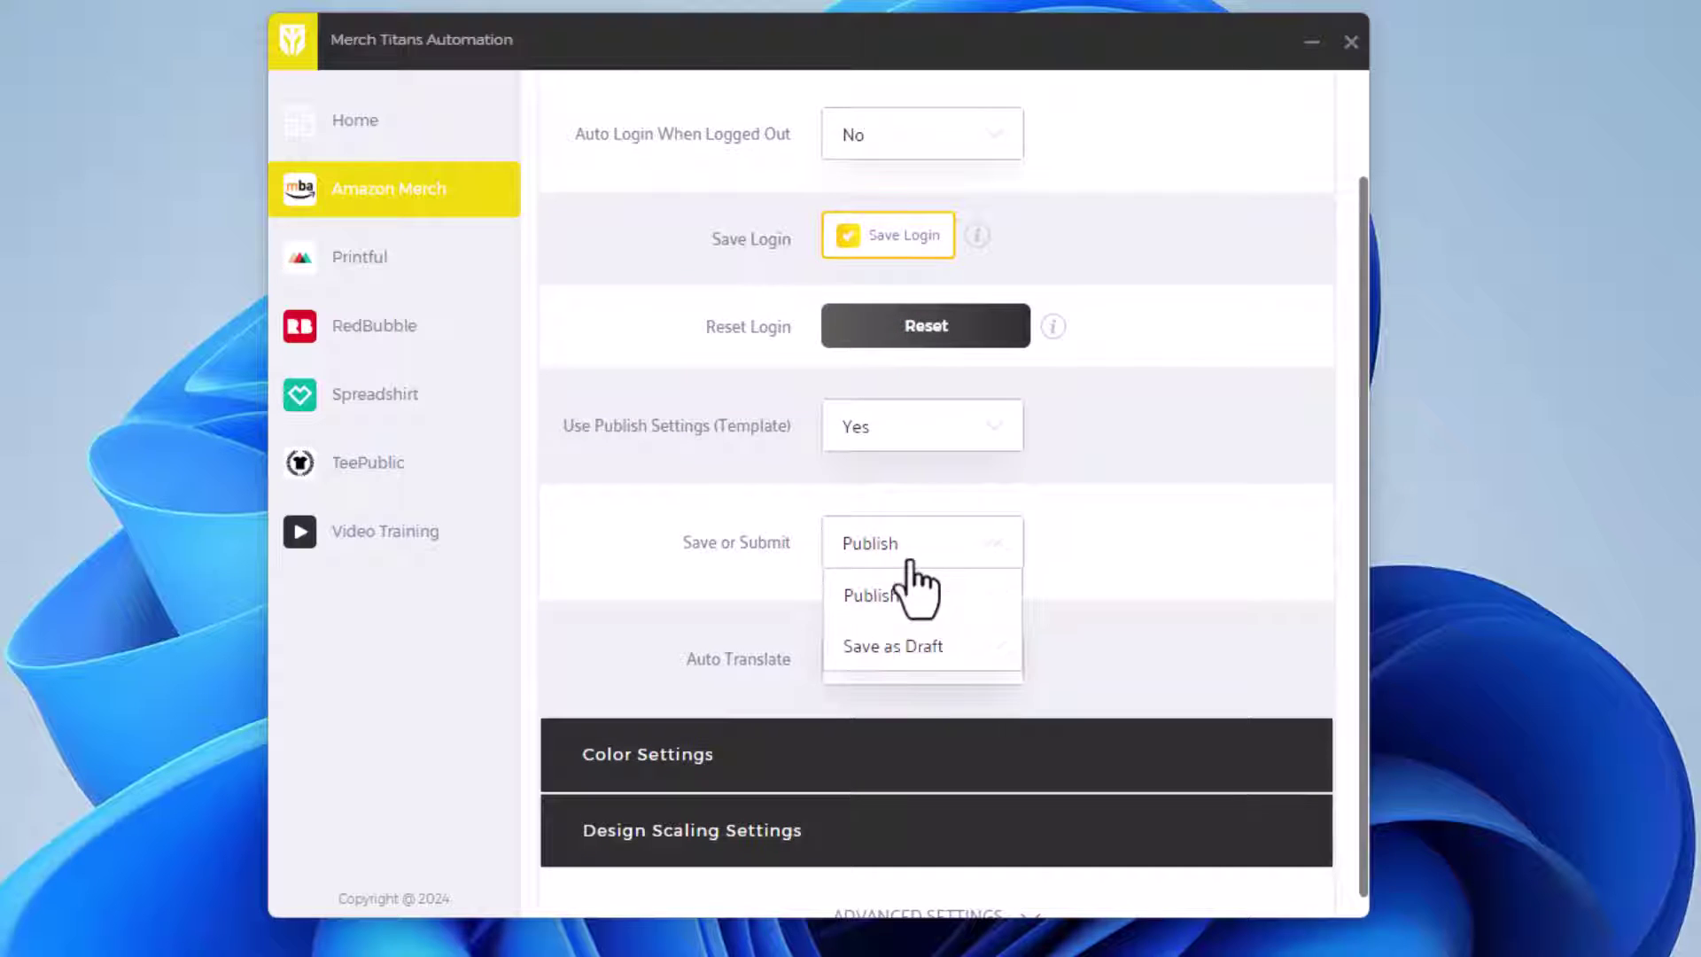
{"action": "left_click", "coordinate": [899, 611]}
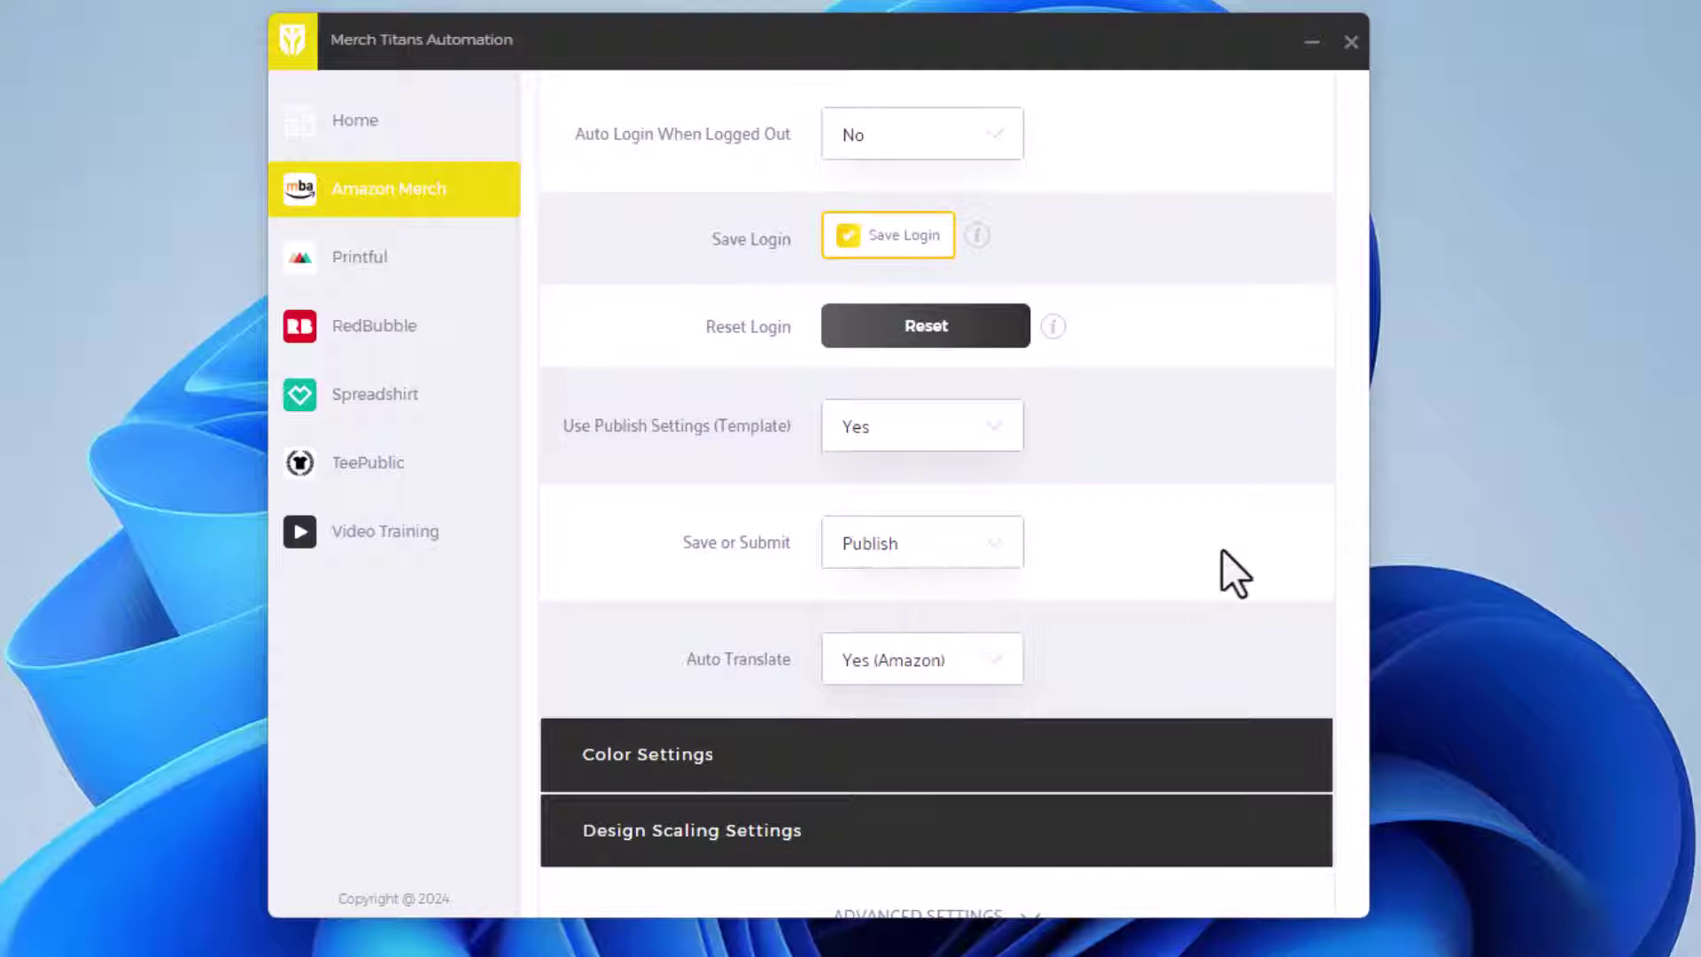
- Choose Yes (Amazon) for the Amazon Merch Auto Translate setting
{"action": "scroll", "coordinate": [1218, 570], "scroll_direction": "down", "scroll_amount": 1}
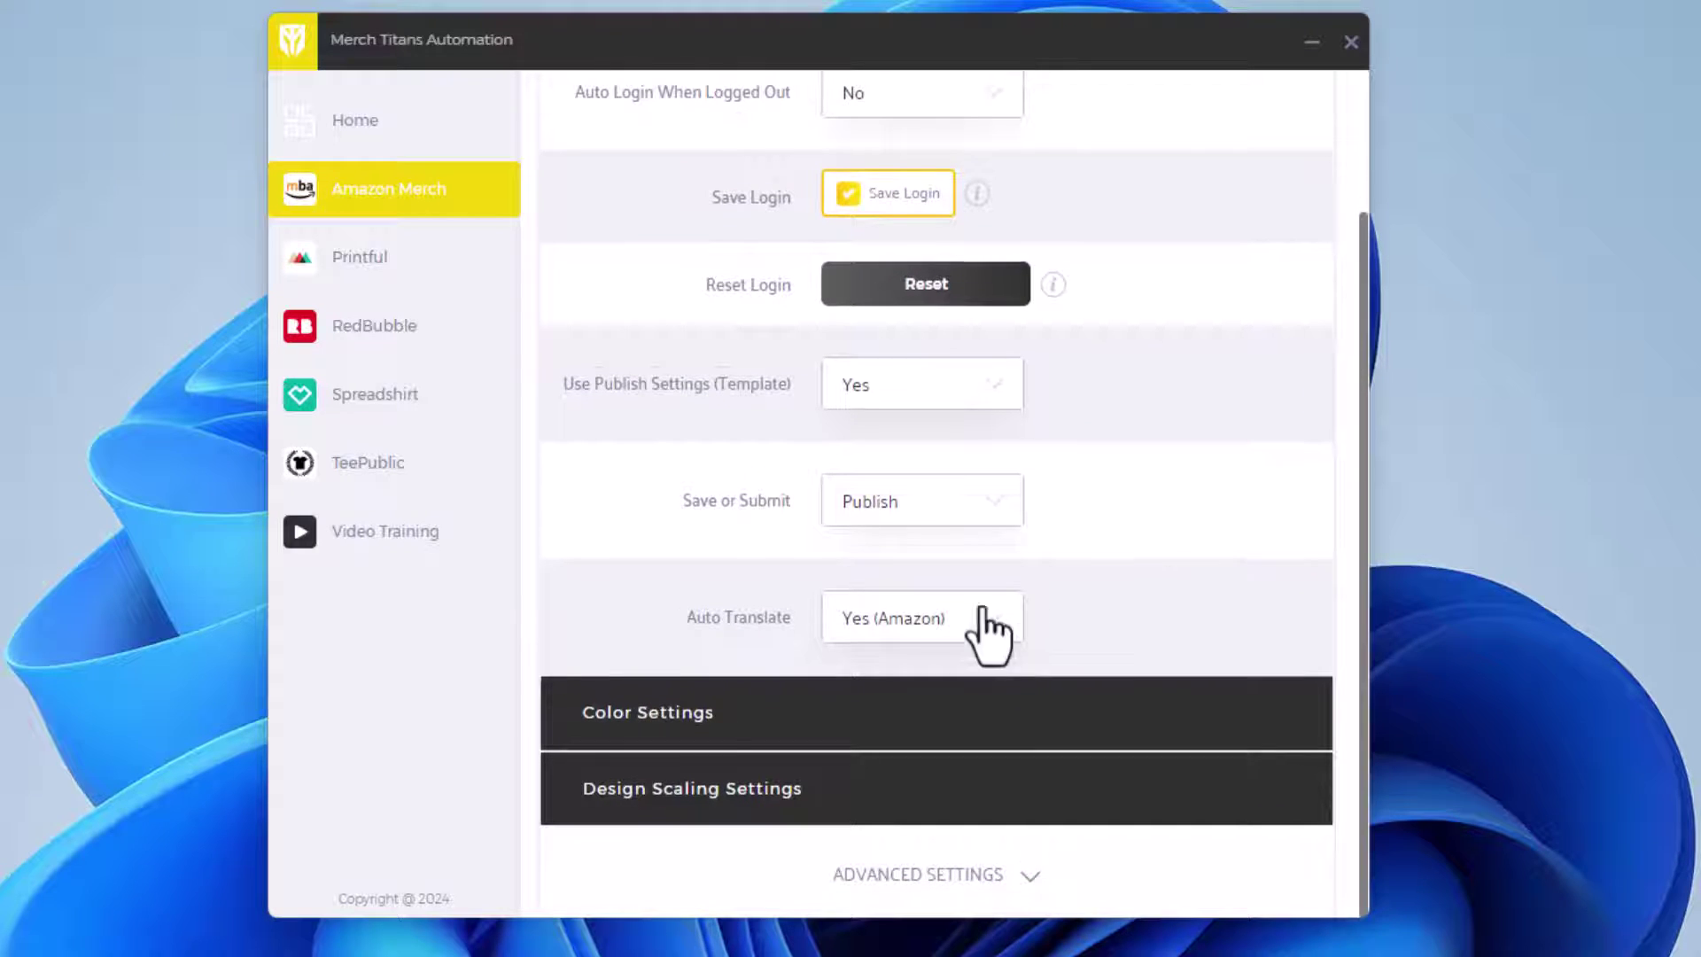
{"action": "left_click", "coordinate": [870, 631]}
{"action": "left_click", "coordinate": [865, 719]}
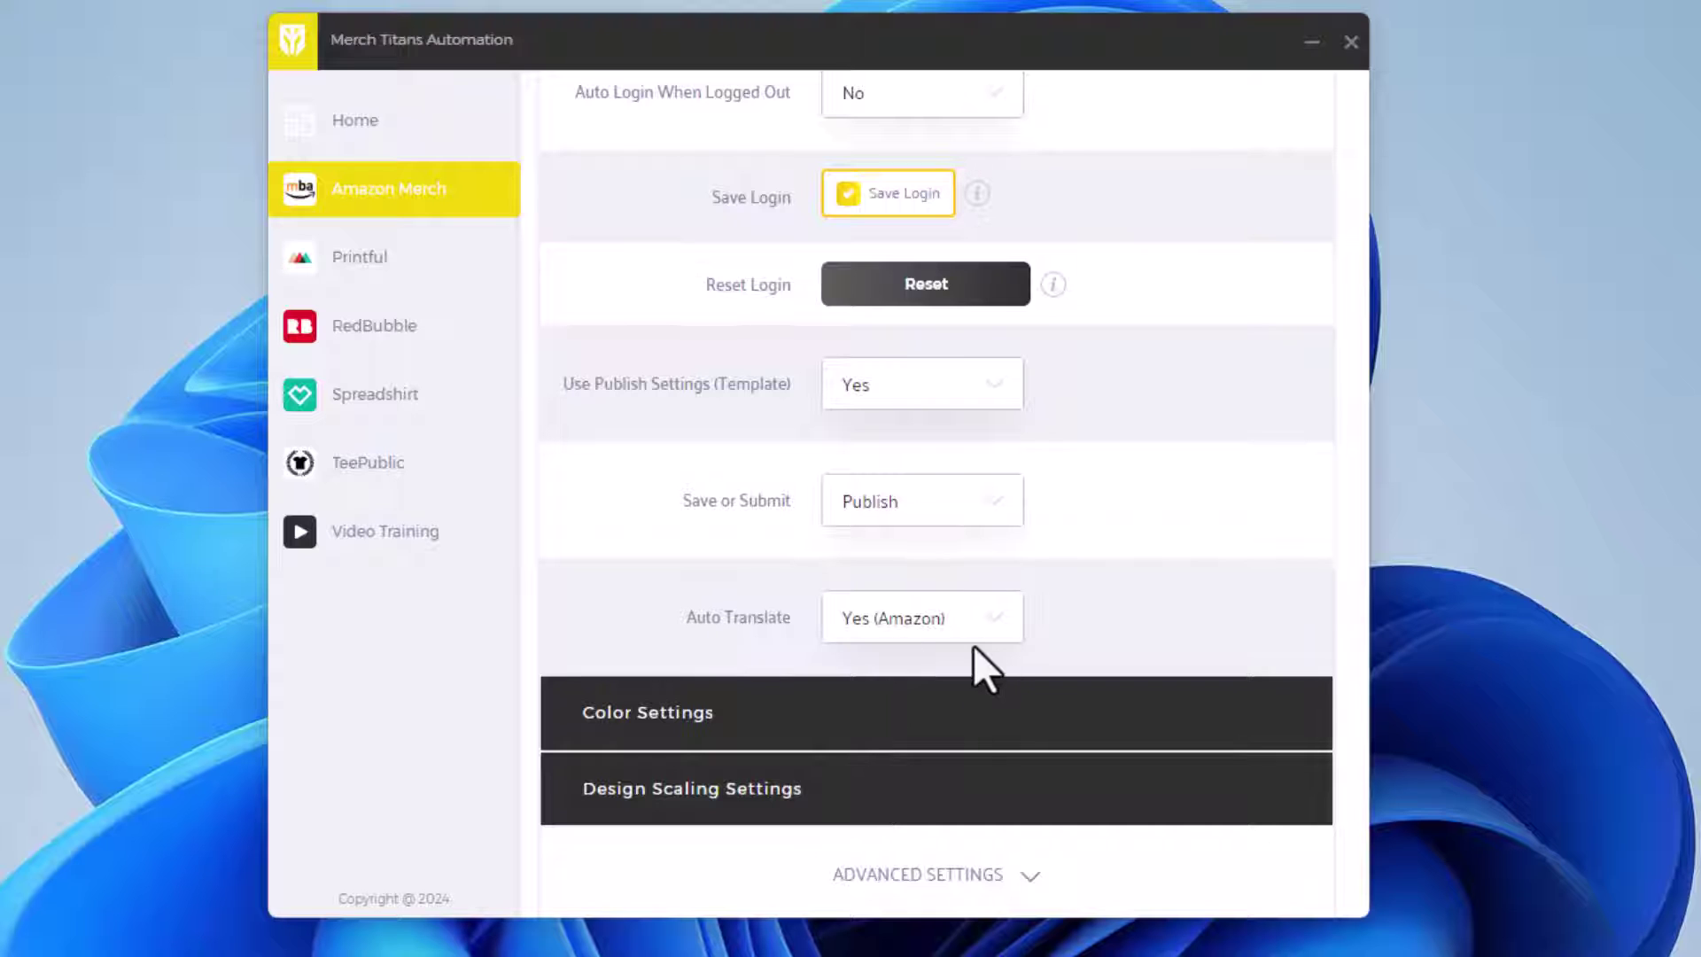
- Examine the Color Settings and Design Scaling Settings for Amazon Merch, collapsing each section after viewing it
{"action": "left_click", "coordinate": [756, 681]}
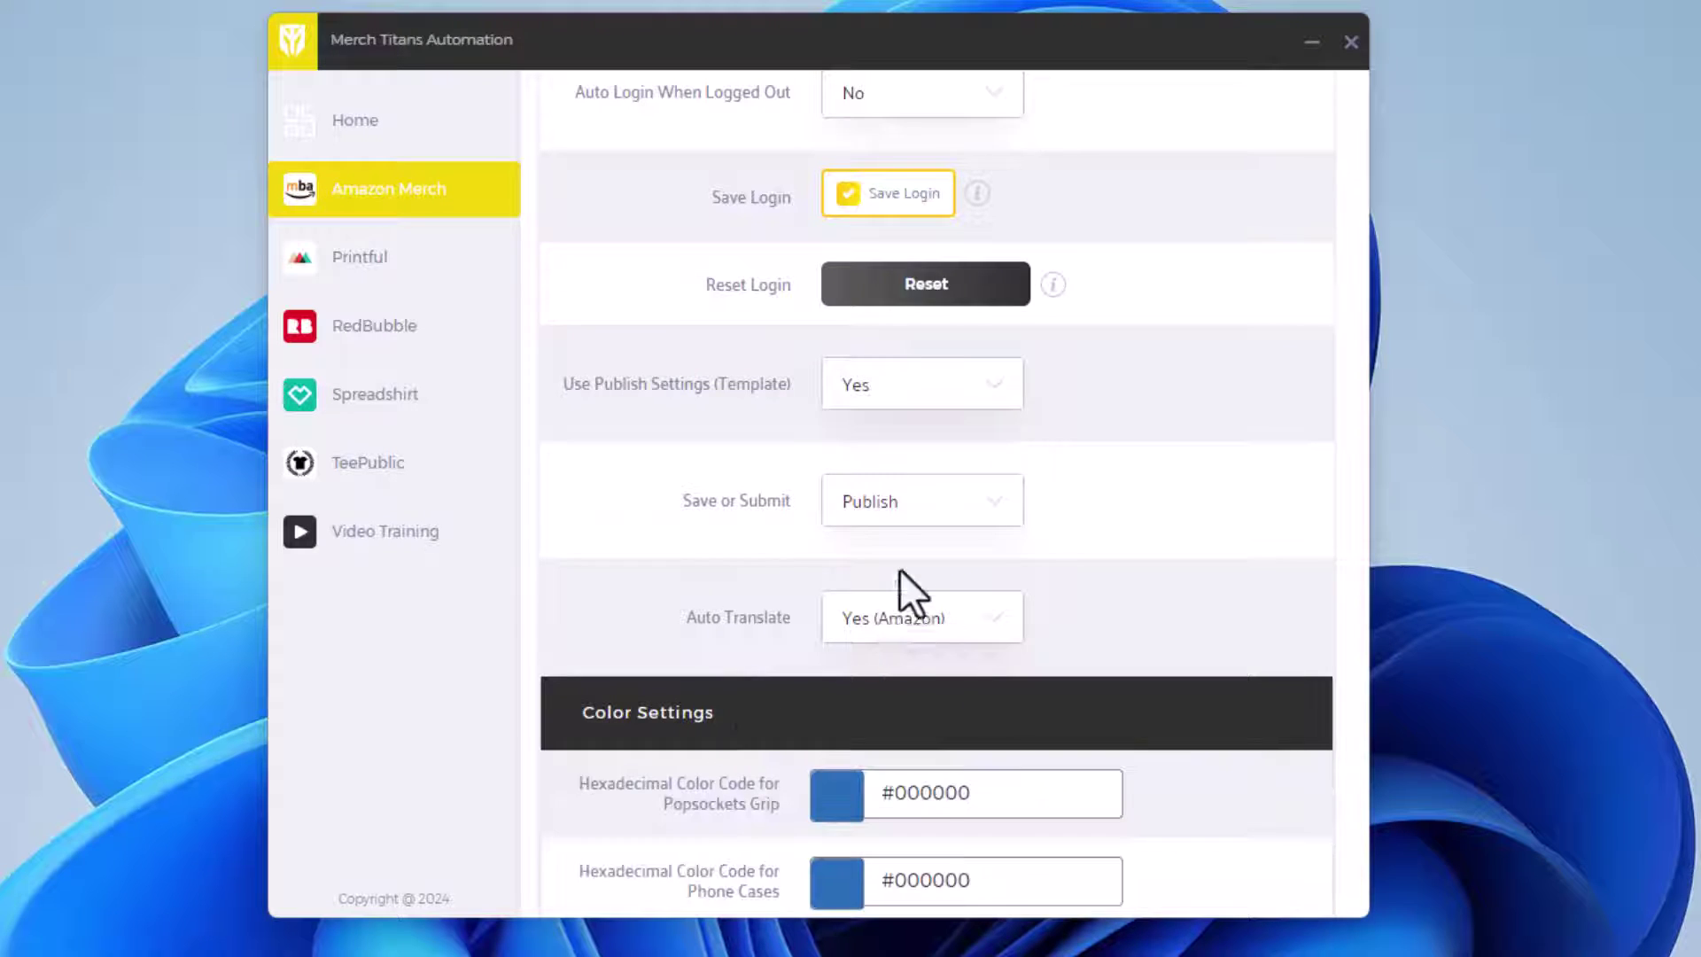
{"action": "scroll", "coordinate": [902, 567], "scroll_direction": "down", "scroll_amount": 3}
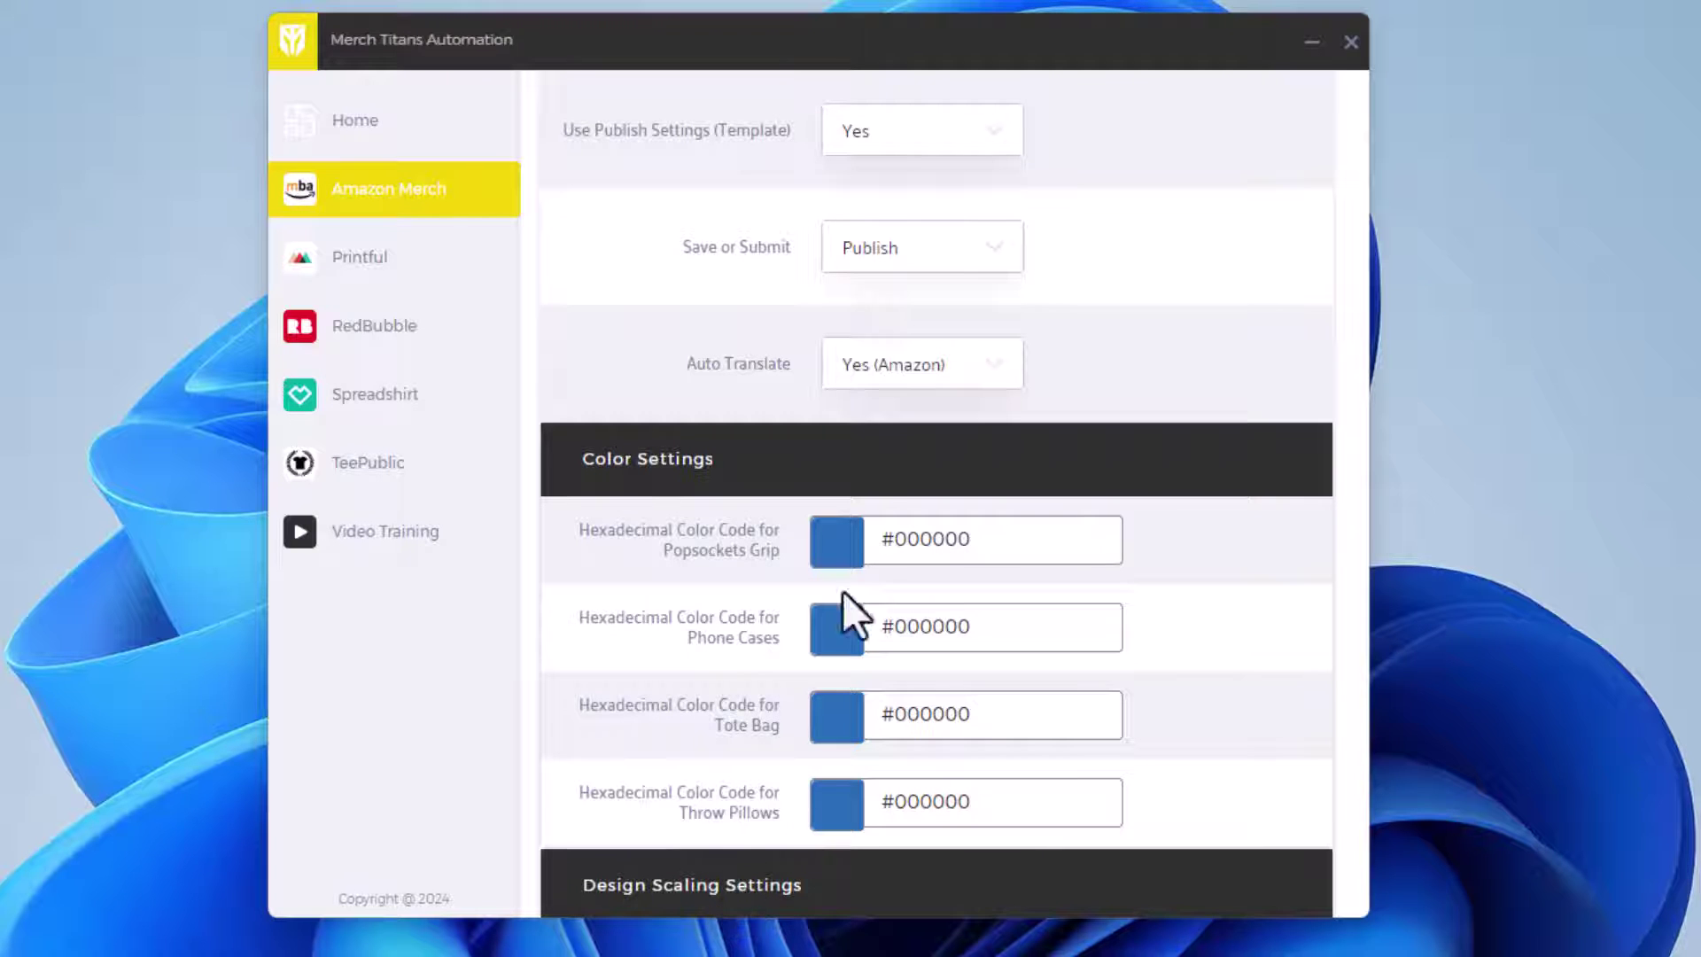
{"action": "left_click", "coordinate": [702, 482]}
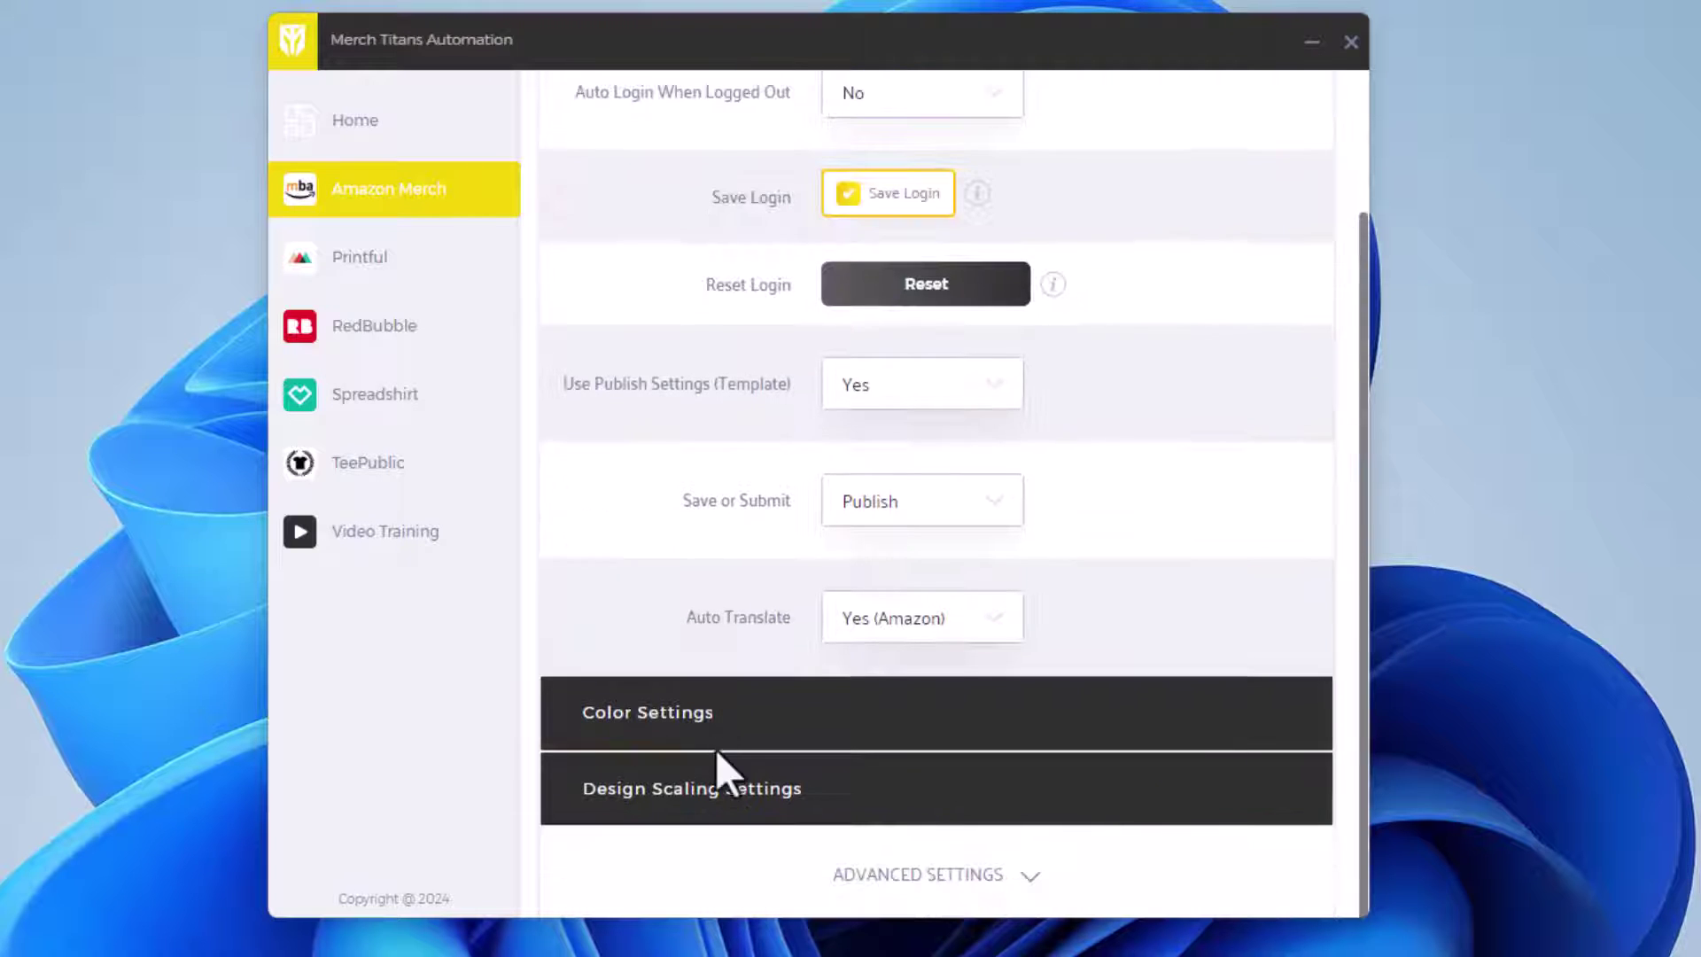
{"action": "scroll", "coordinate": [837, 647], "scroll_direction": "down", "scroll_amount": 7}
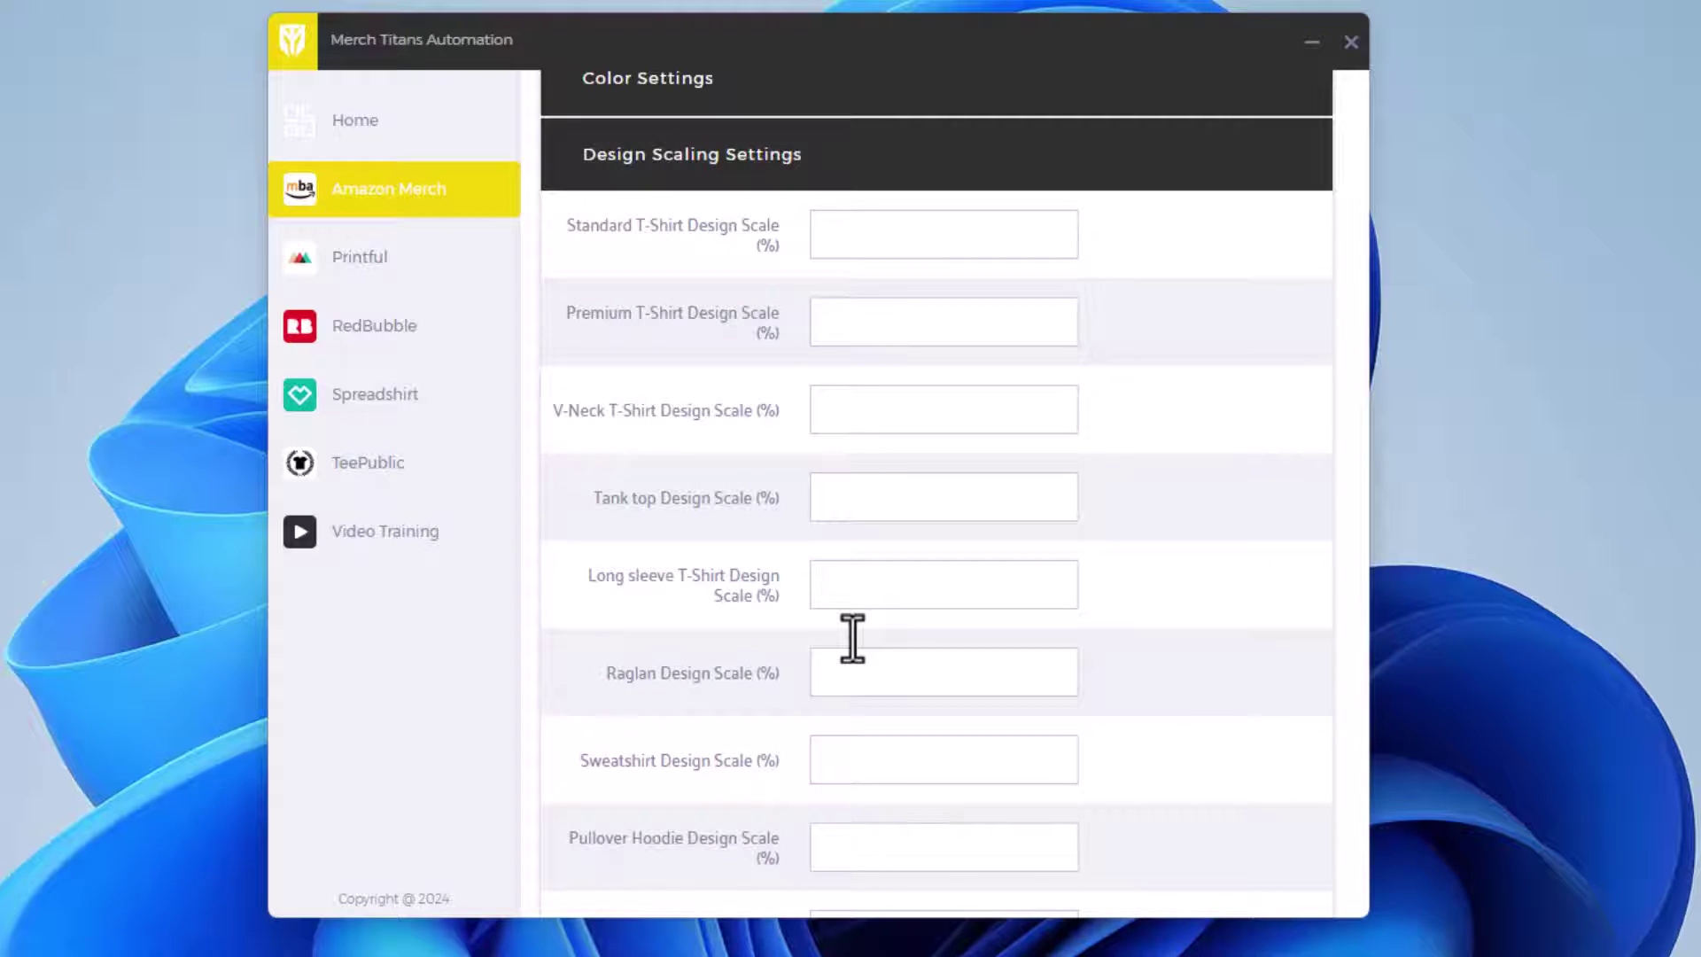
{"action": "scroll", "coordinate": [859, 629], "scroll_direction": "down", "scroll_amount": 7}
{"action": "scroll", "coordinate": [864, 622], "scroll_direction": "up", "scroll_amount": 8}
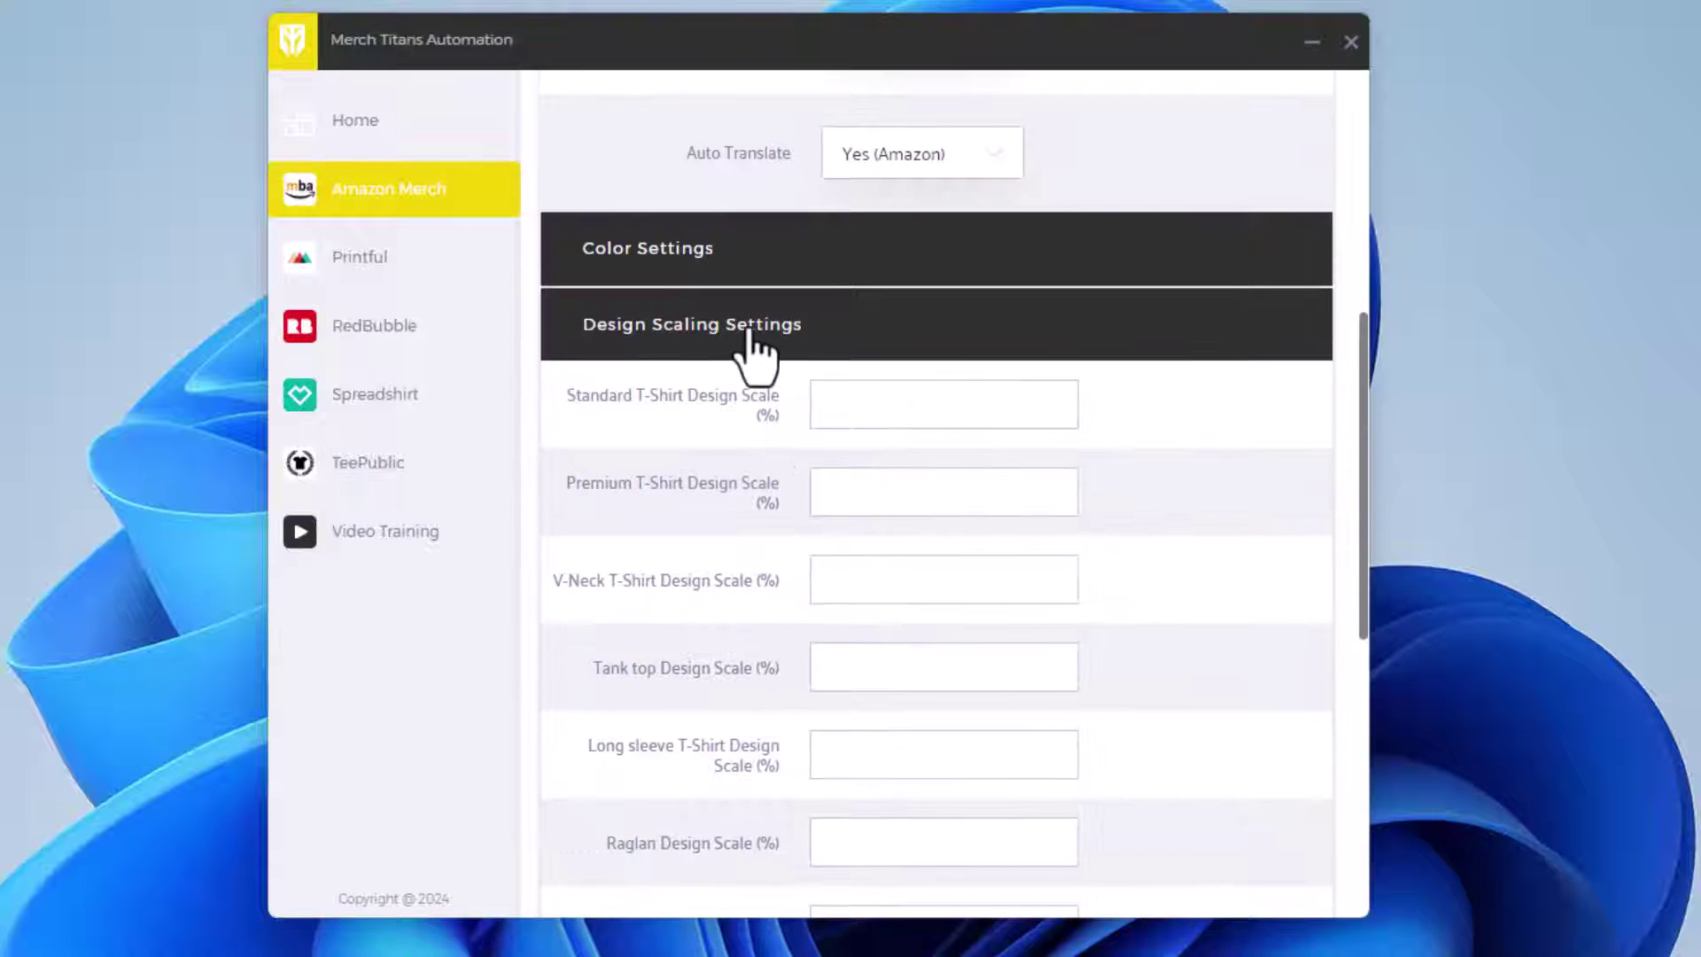
{"action": "left_click", "coordinate": [749, 341]}
{"action": "scroll", "coordinate": [788, 501], "scroll_direction": "up", "scroll_amount": 2}
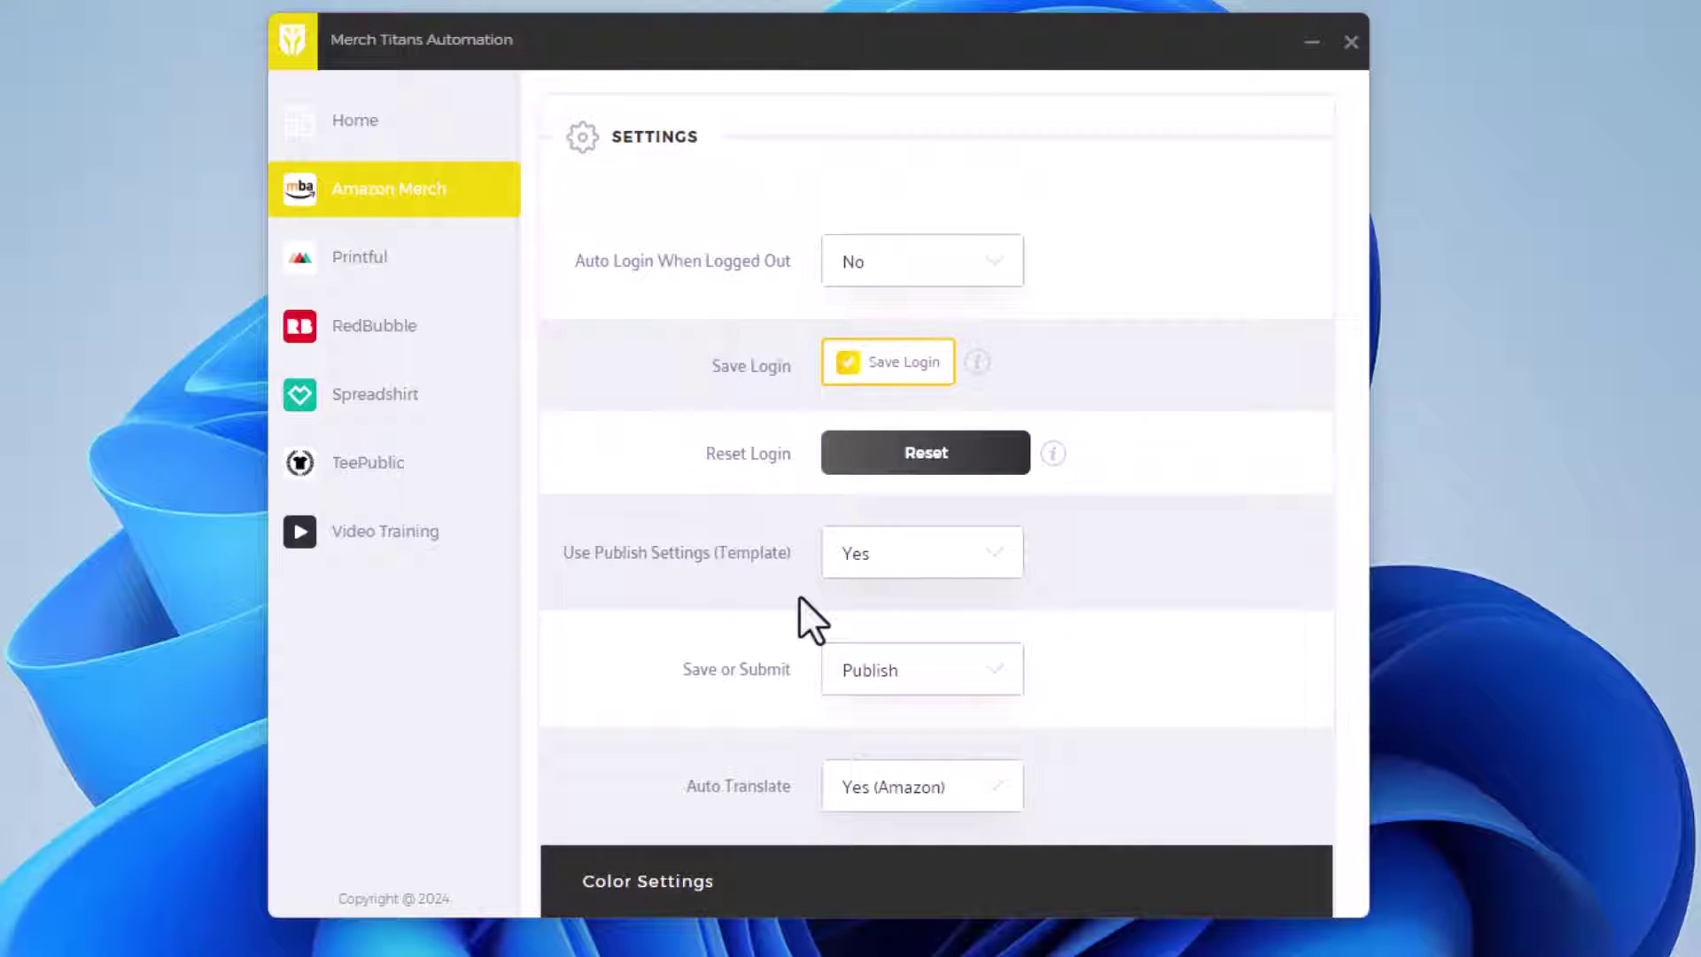
{"action": "scroll", "coordinate": [797, 596], "scroll_direction": "down", "scroll_amount": 2}
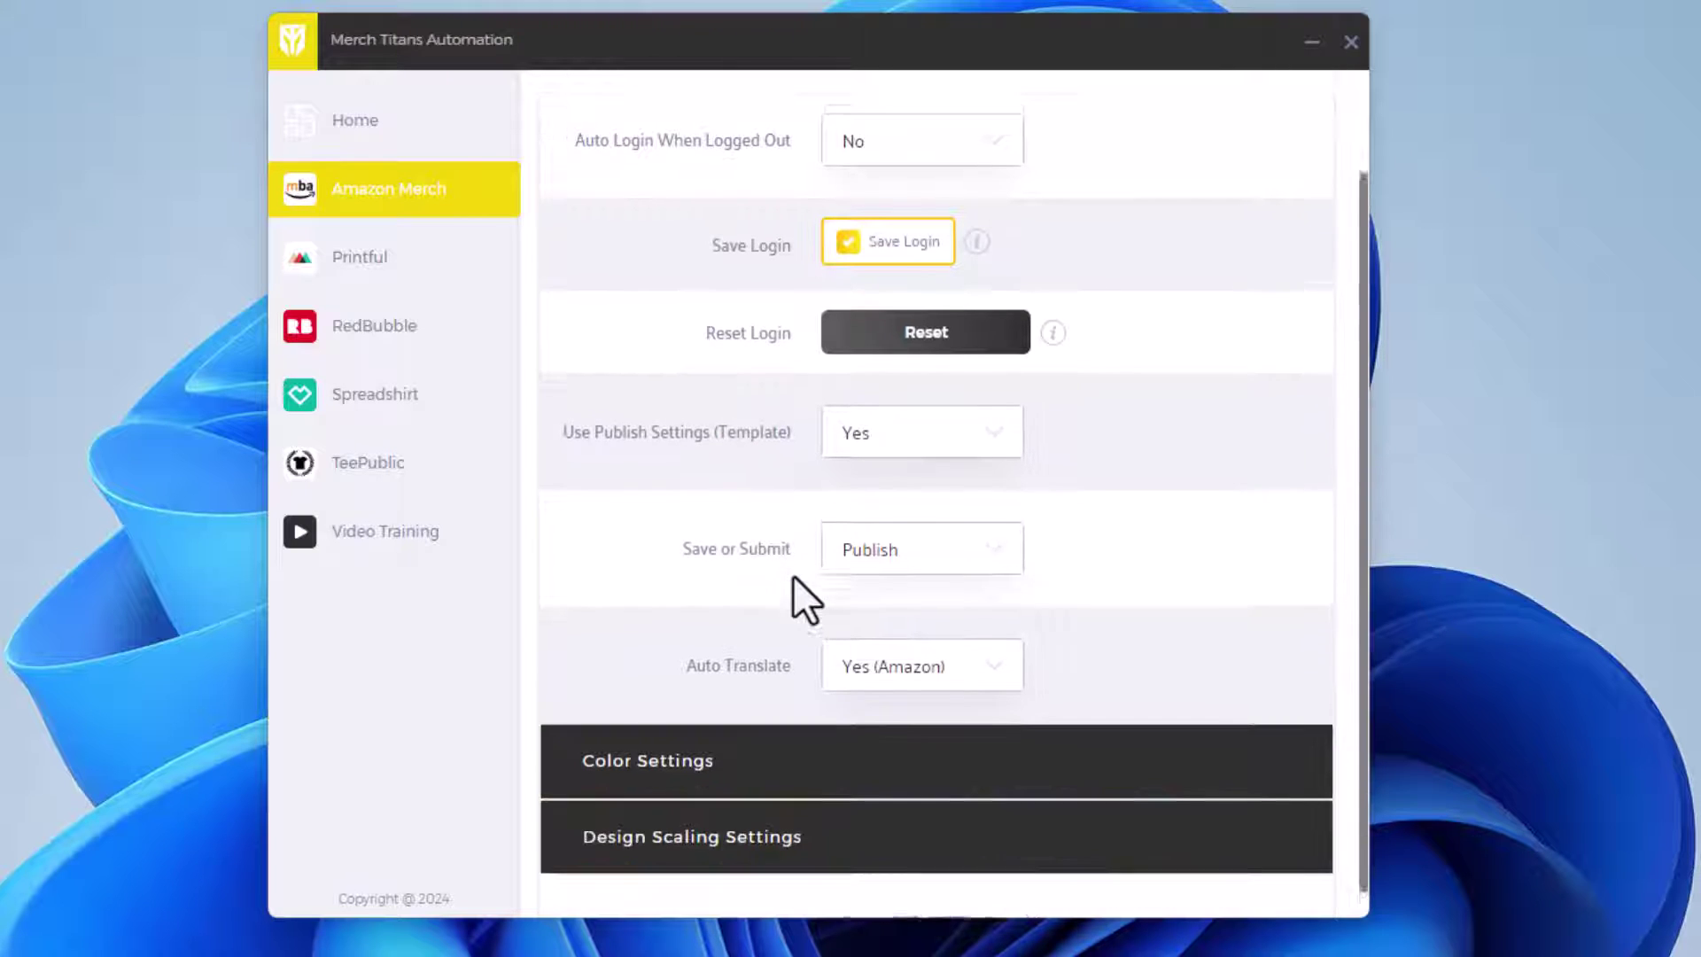
{"action": "scroll", "coordinate": [797, 596], "scroll_direction": "up", "scroll_amount": 3}
- Return to the home page, start an XLSX upload from MyDesigns and select the token already in the field
{"action": "left_click", "coordinate": [340, 113]}
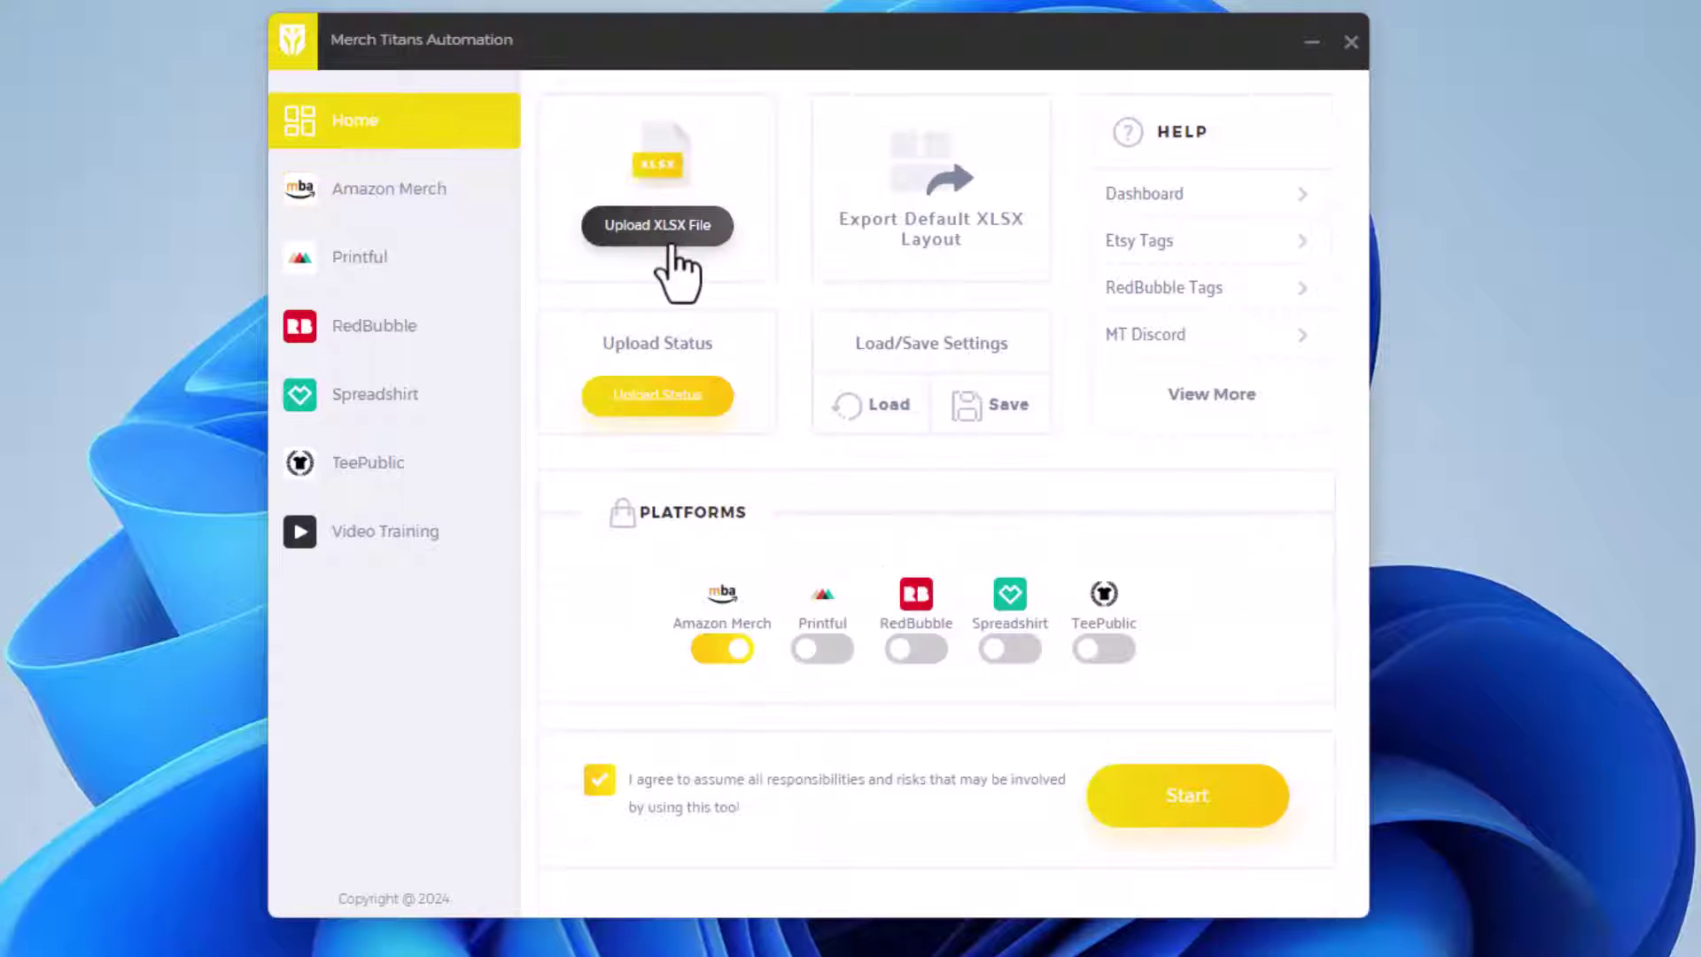
{"action": "left_click", "coordinate": [669, 248]}
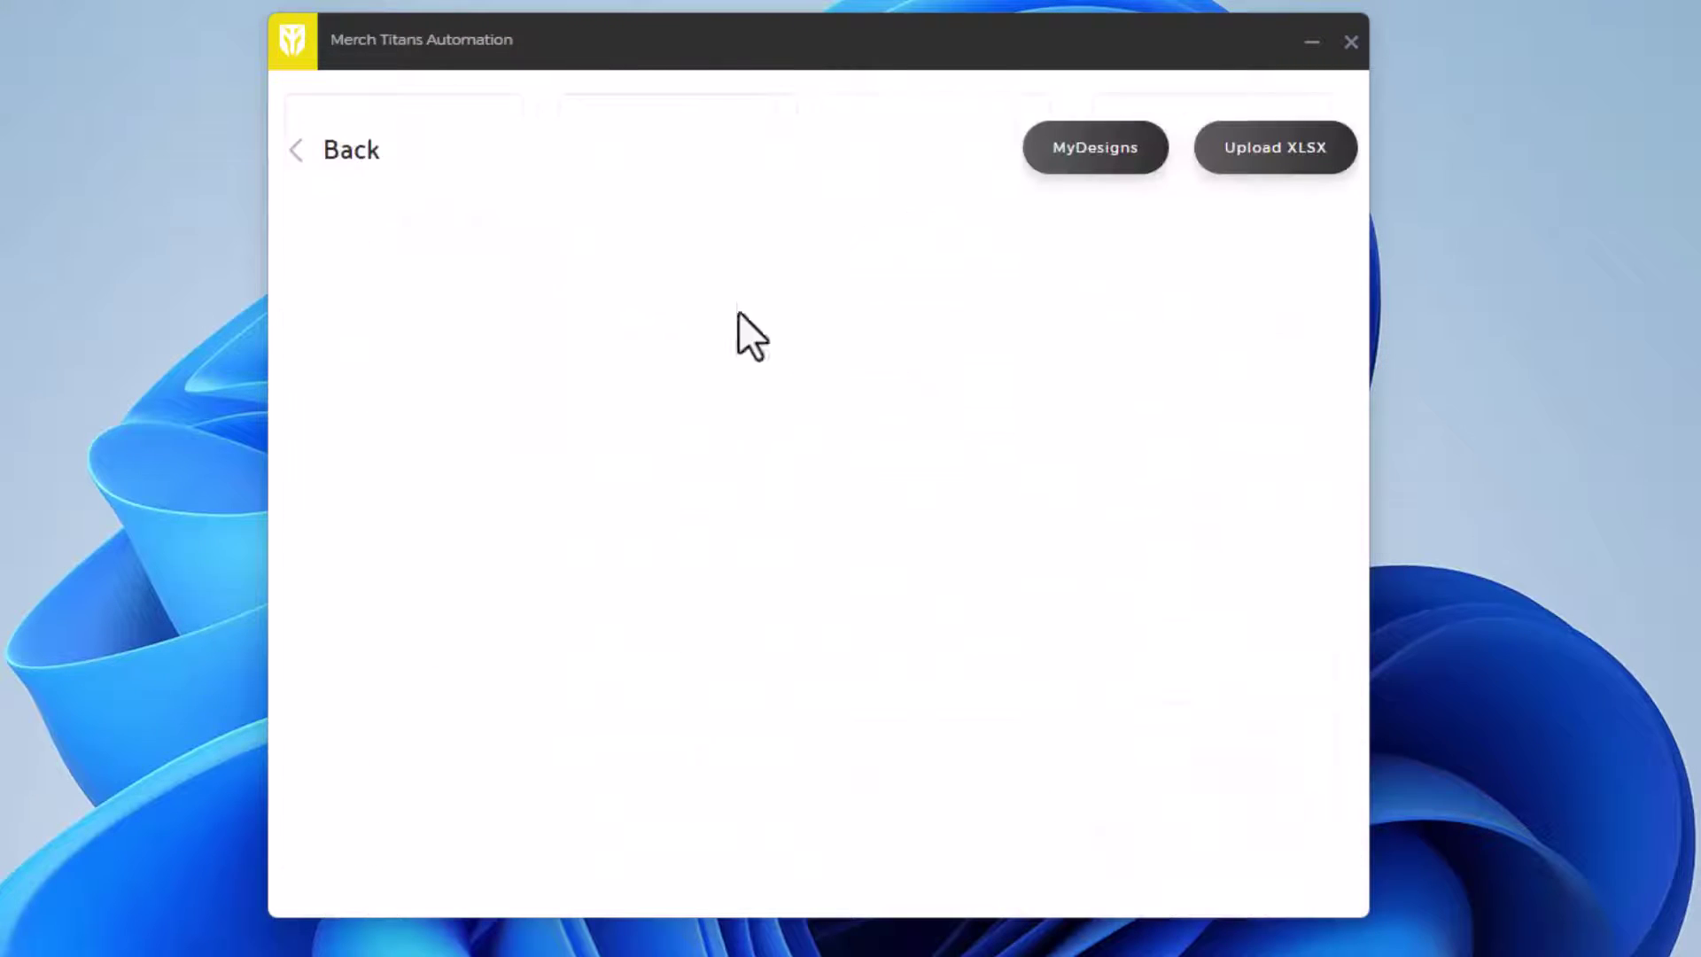
{"action": "left_click", "coordinate": [1094, 124]}
{"action": "left_click_drag", "start_coordinate": [509, 470], "coordinate": [1093, 459]}
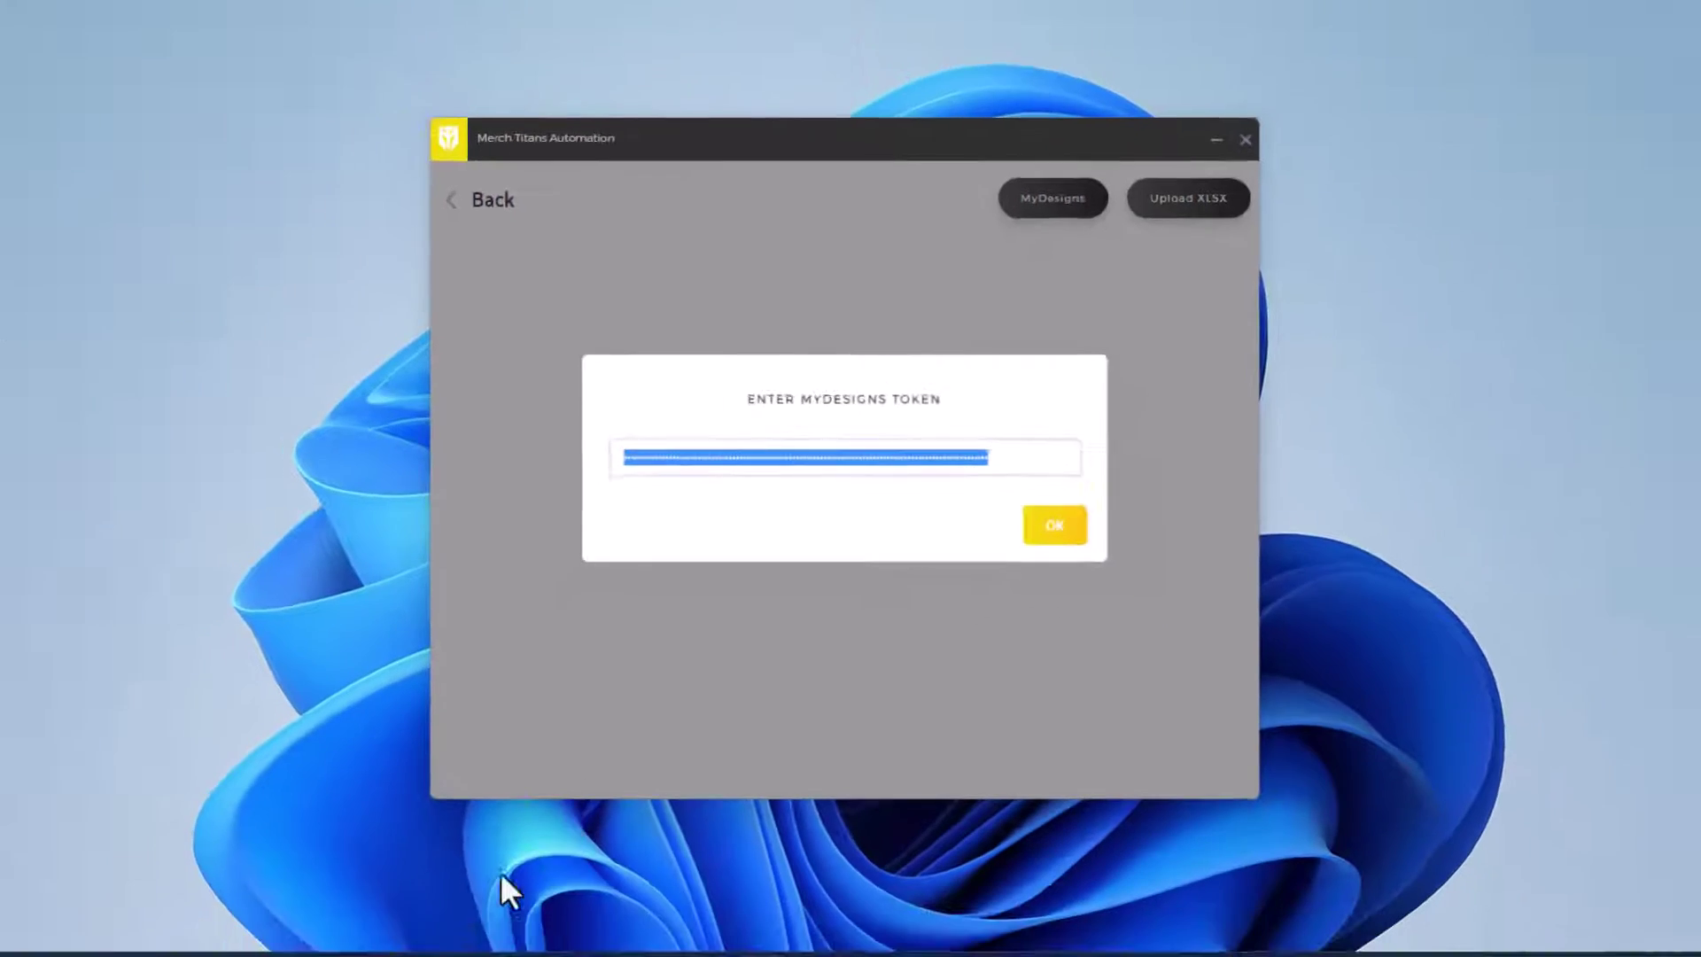
- Switch to MyDesigns in Chrome and open the Auth Tokens page in the account settings
{"action": "left_click", "coordinate": [423, 936]}
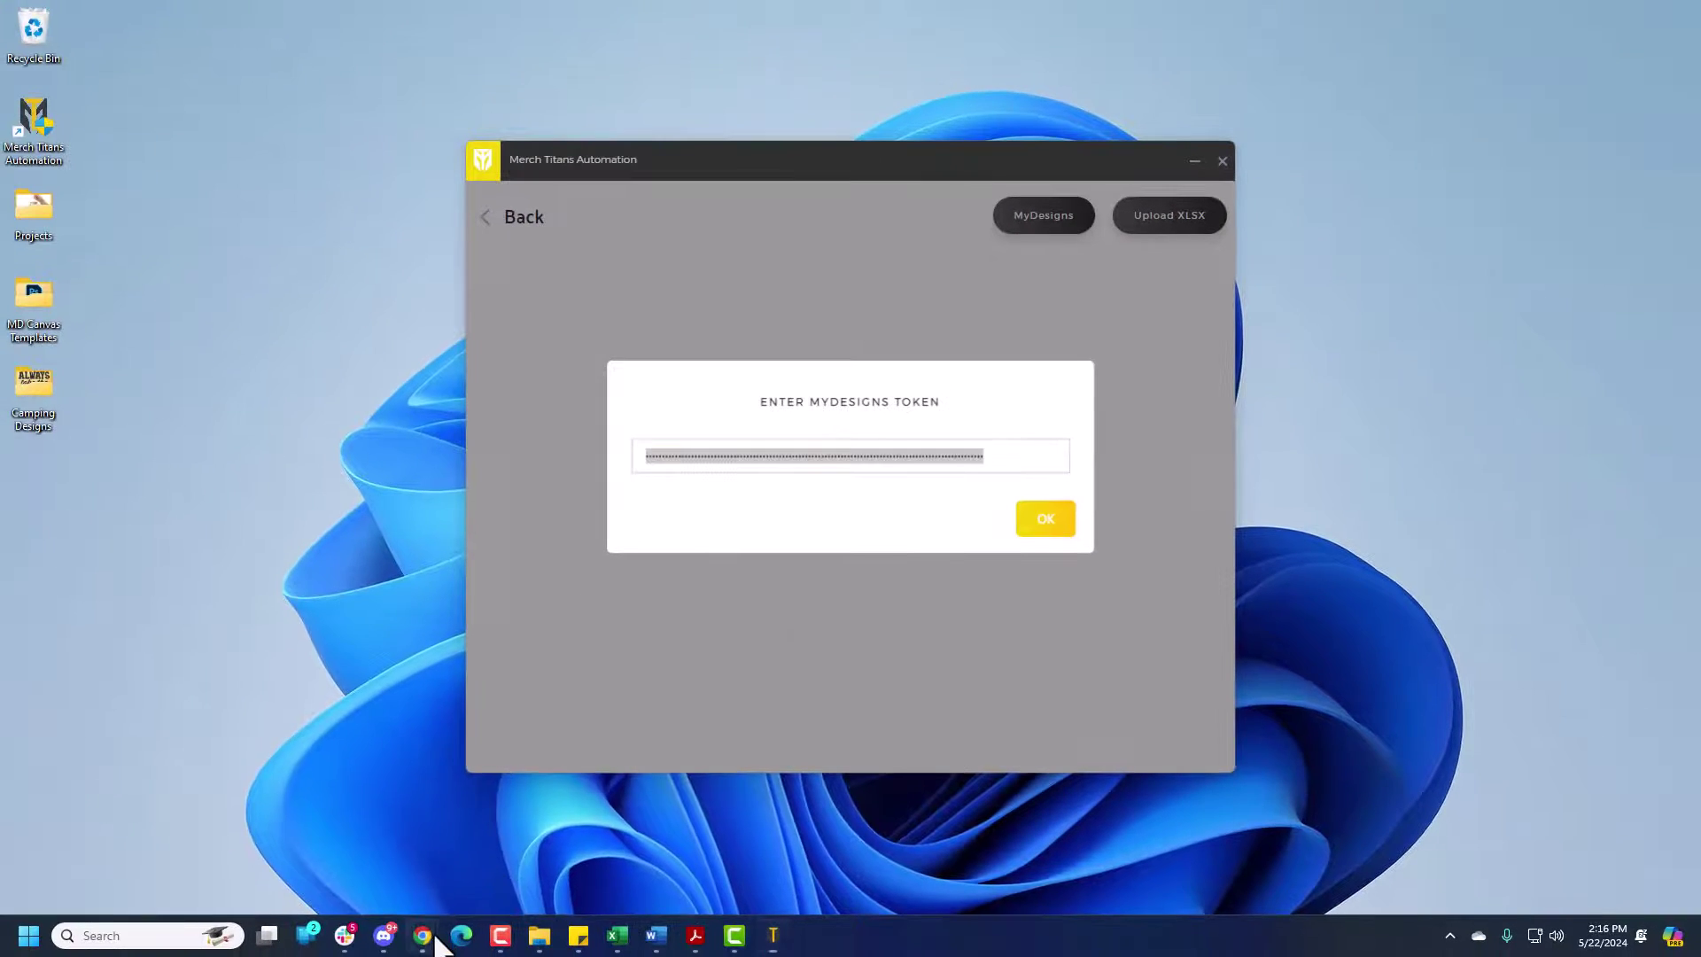
{"action": "left_click", "coordinate": [714, 866]}
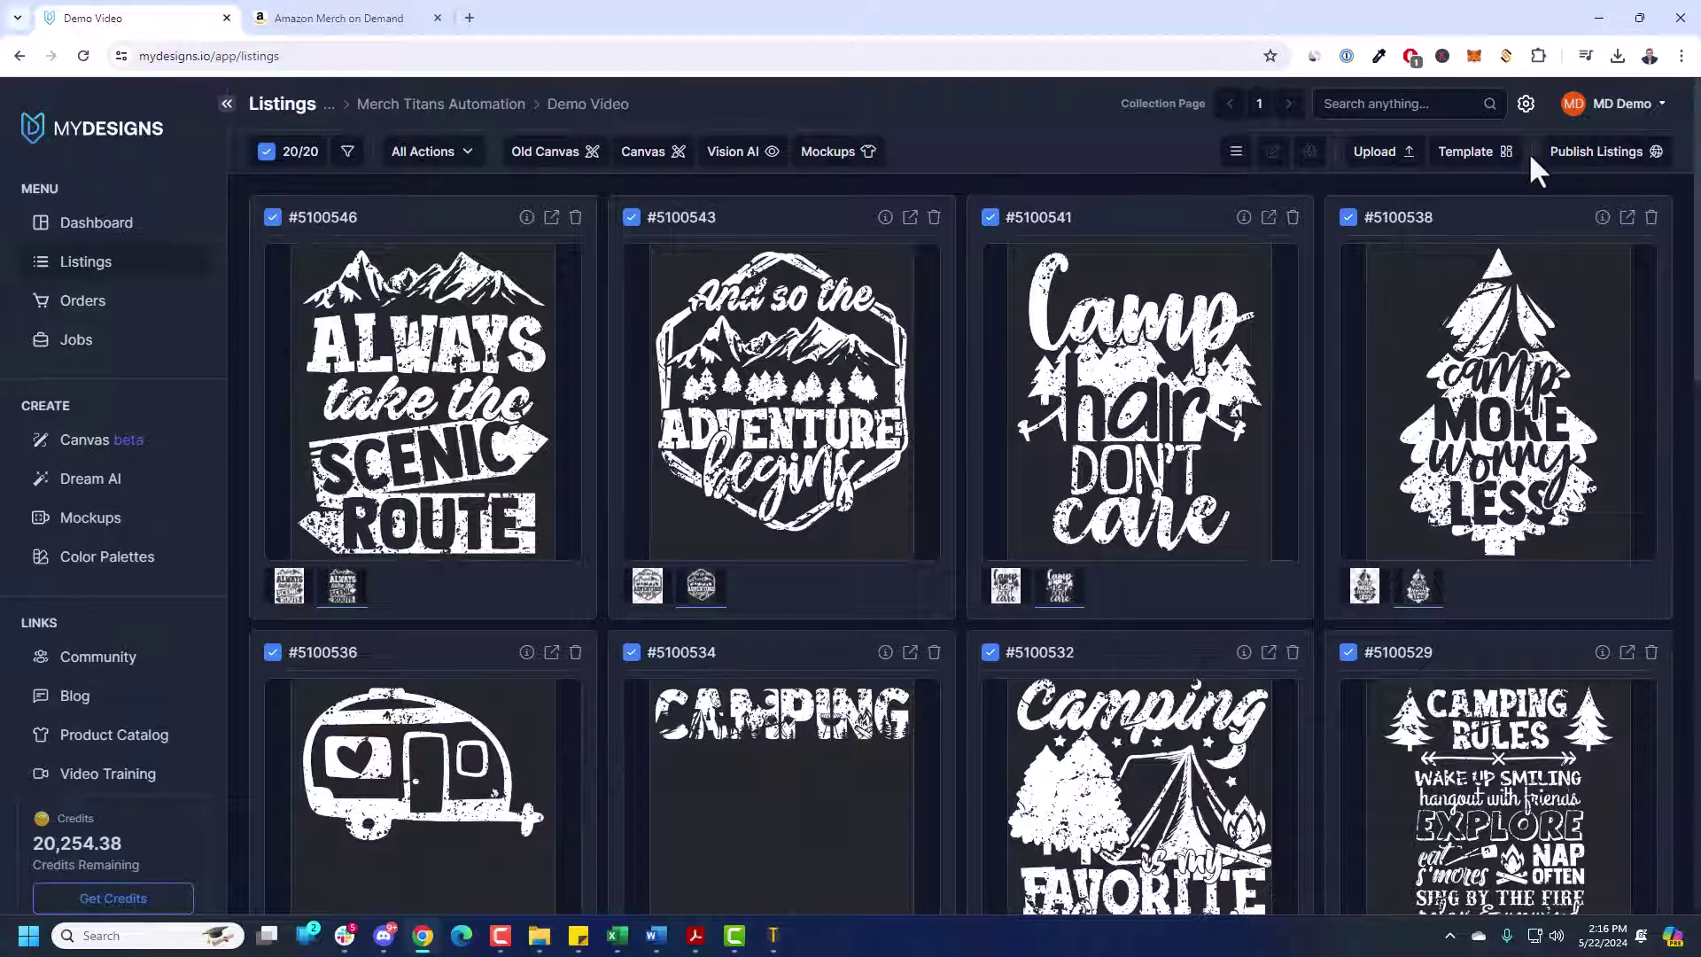
{"action": "left_click", "coordinate": [1525, 105]}
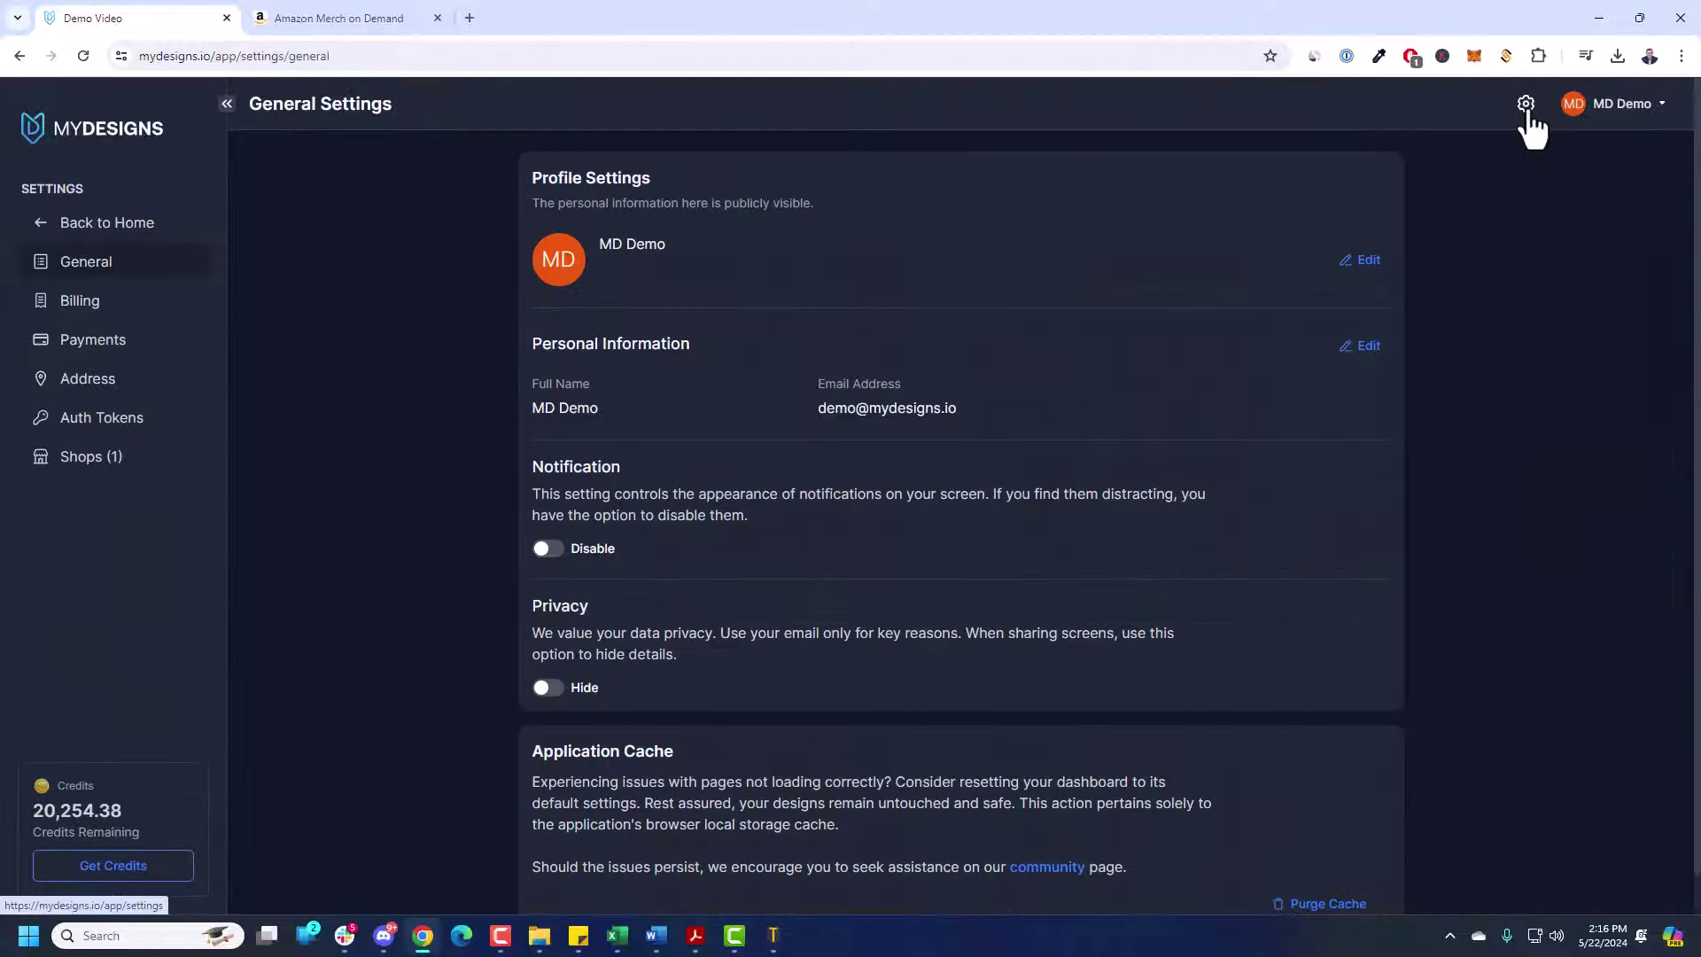
{"action": "left_click", "coordinate": [131, 432]}
- Generate a new authorization token named "Merch Titans (test)" and copy it
{"action": "left_click", "coordinate": [673, 269]}
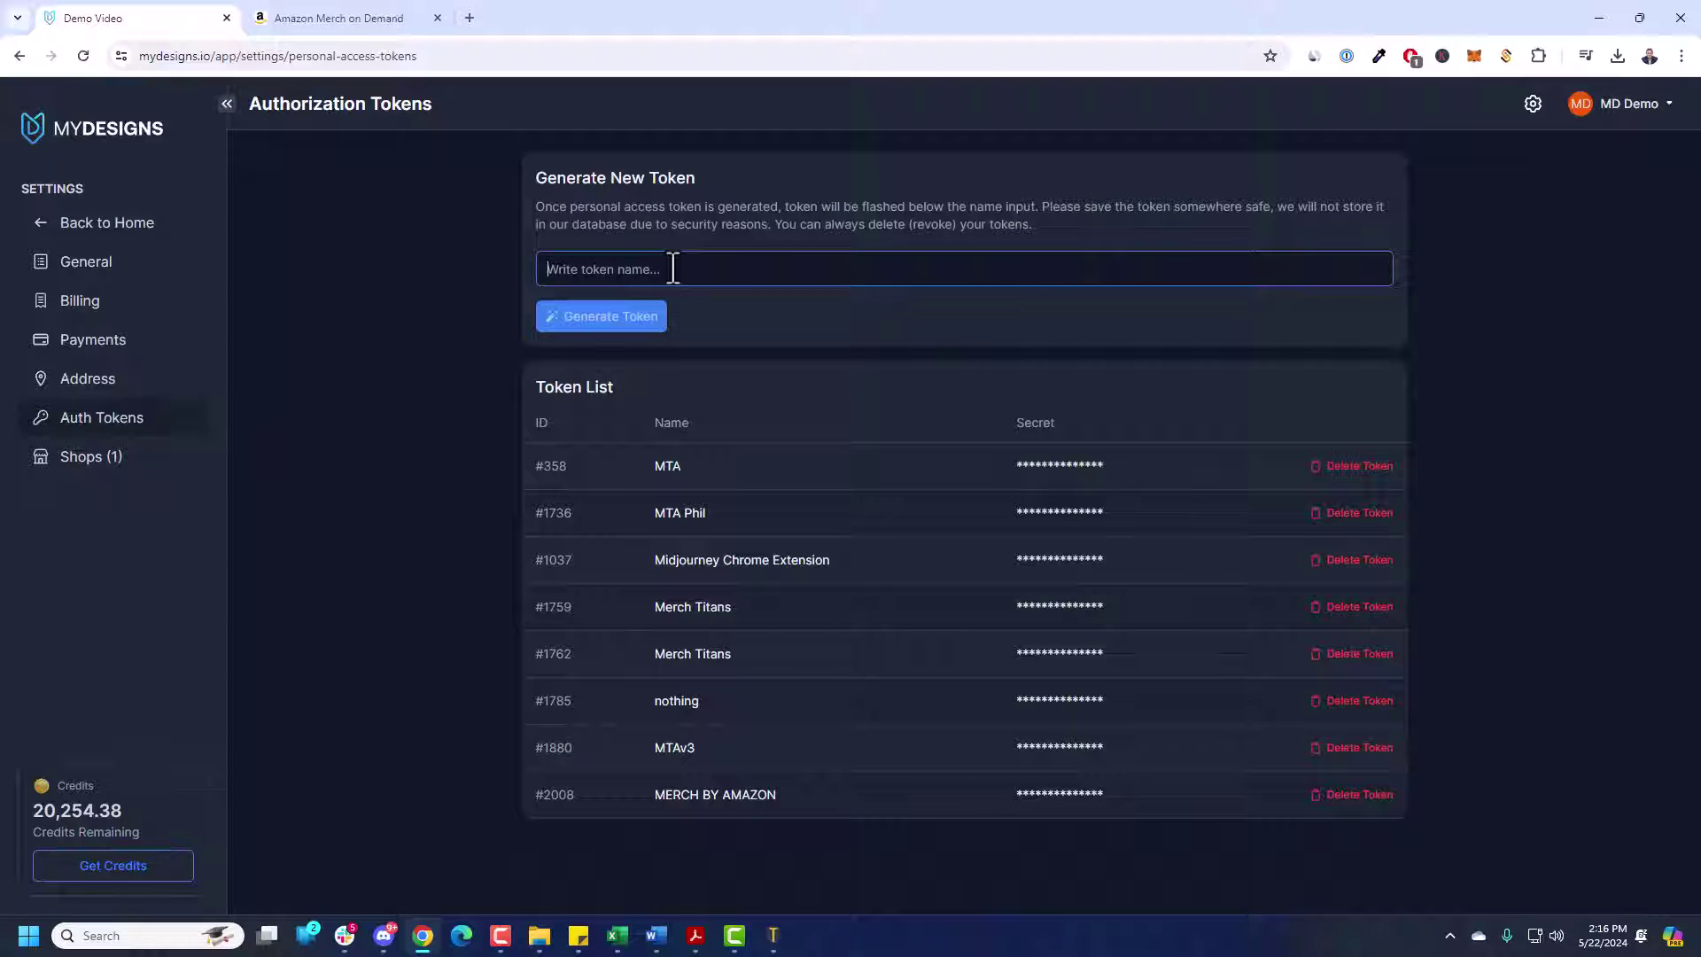
{"action": "type", "text": "Merch Titans (test"}
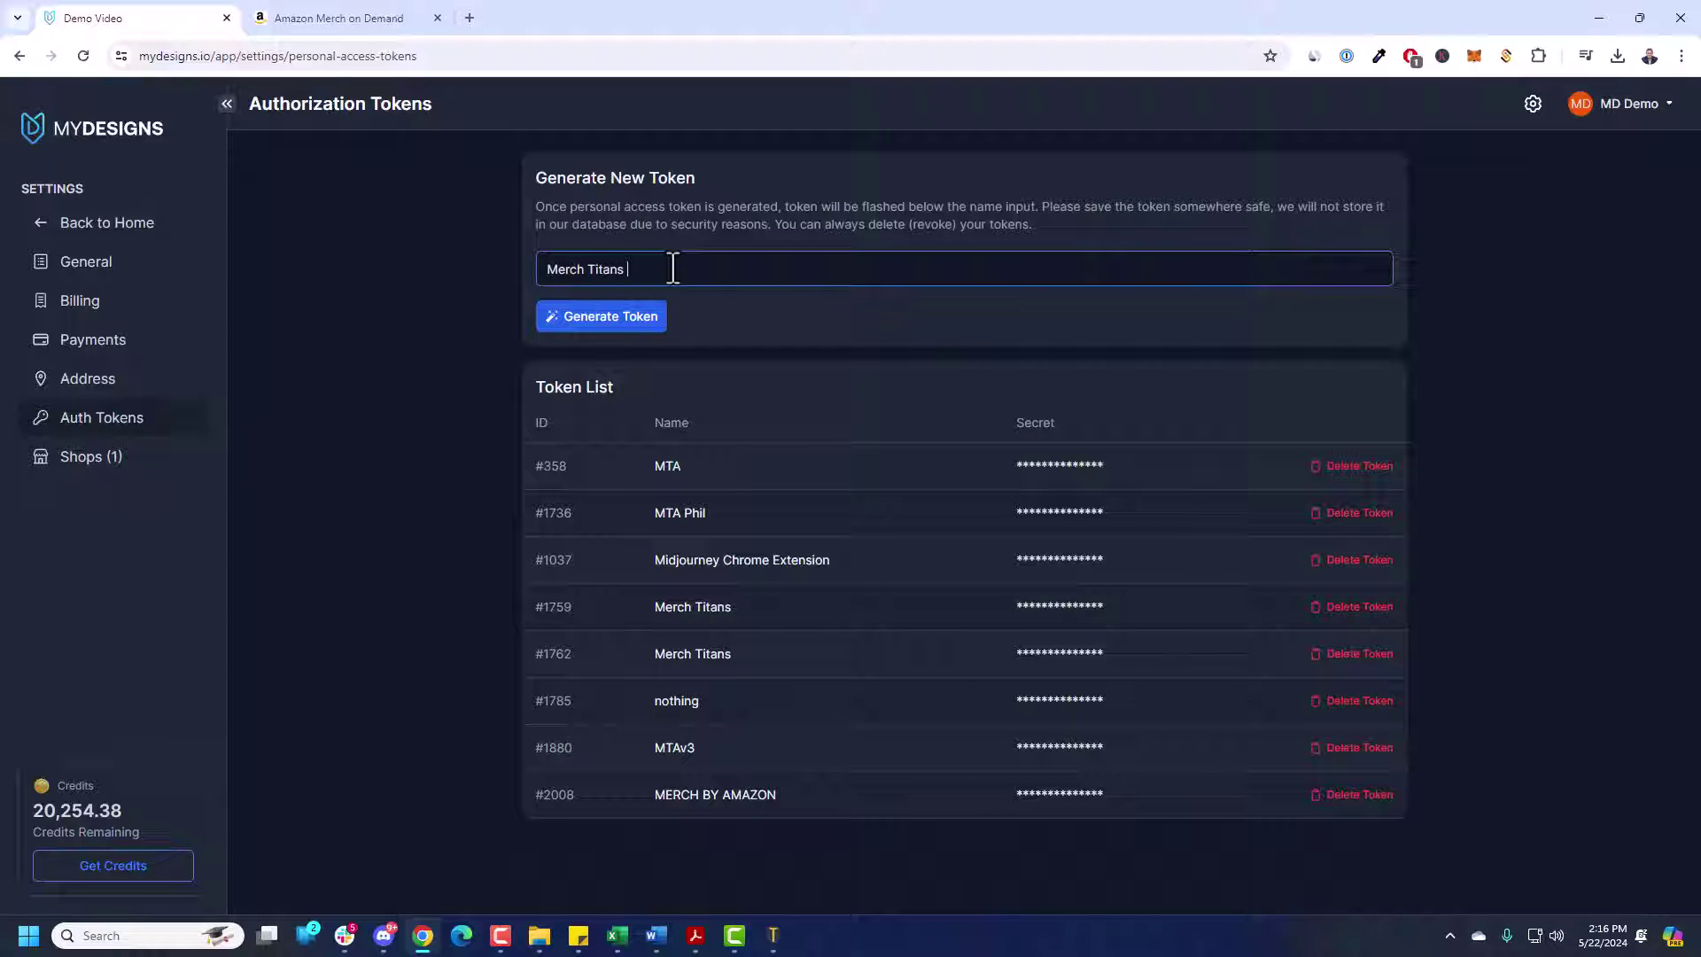
{"action": "left_click", "coordinate": [629, 329]}
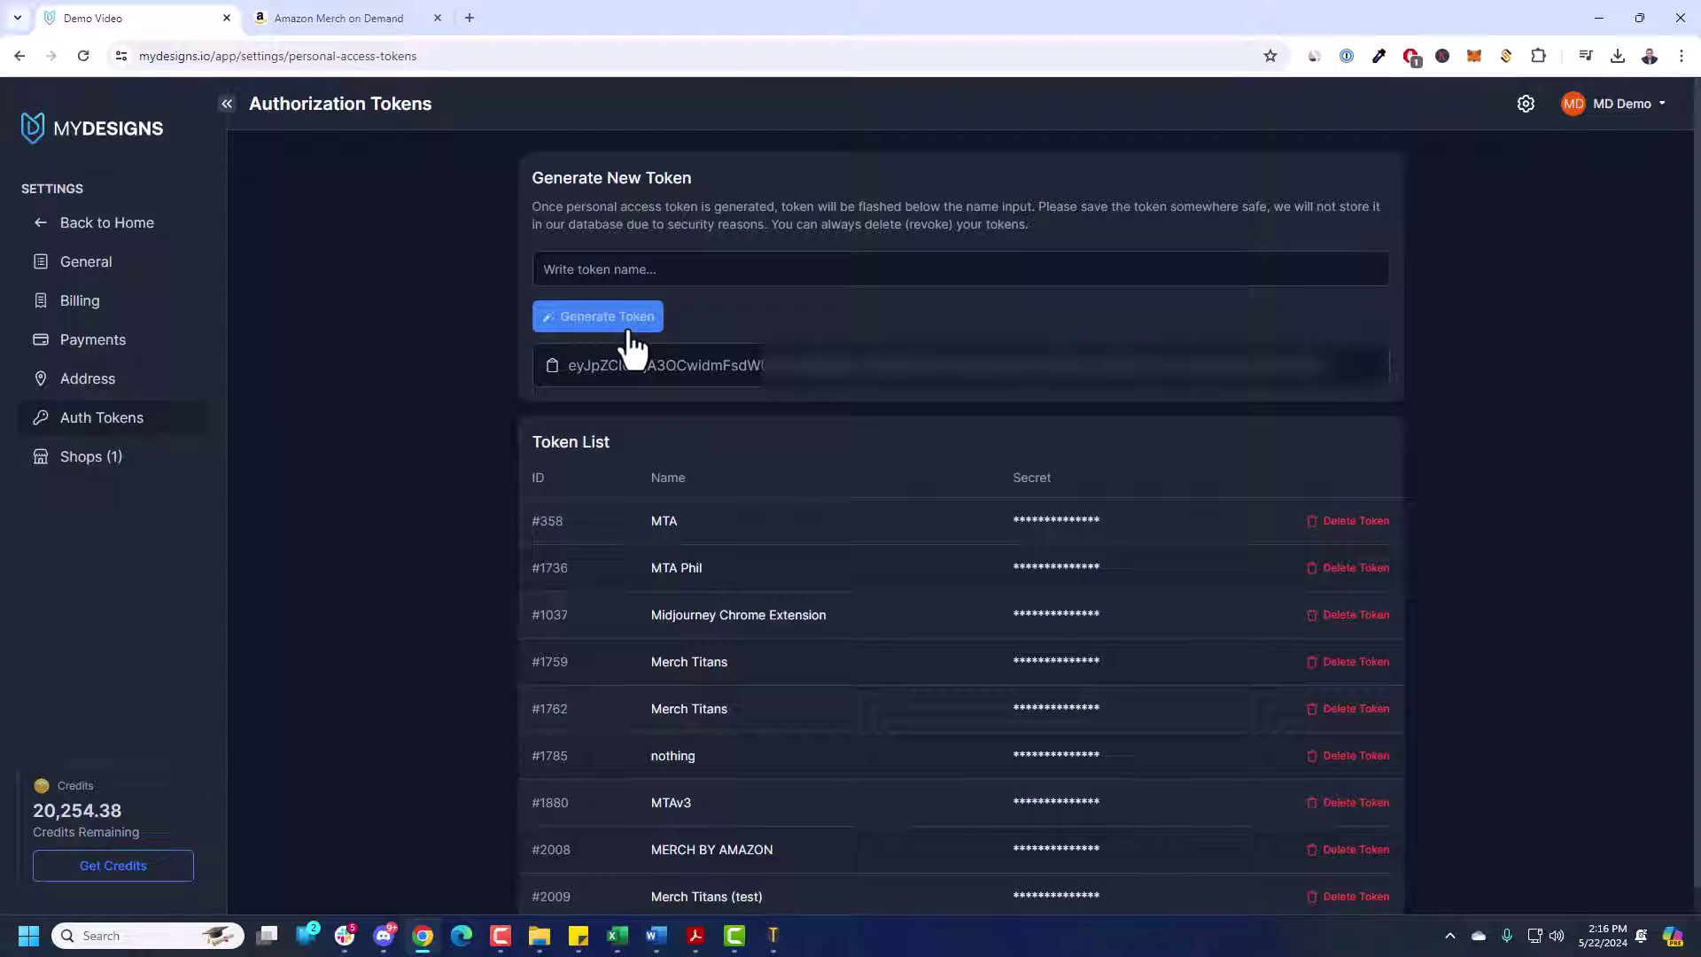
{"action": "left_click", "coordinate": [696, 387]}
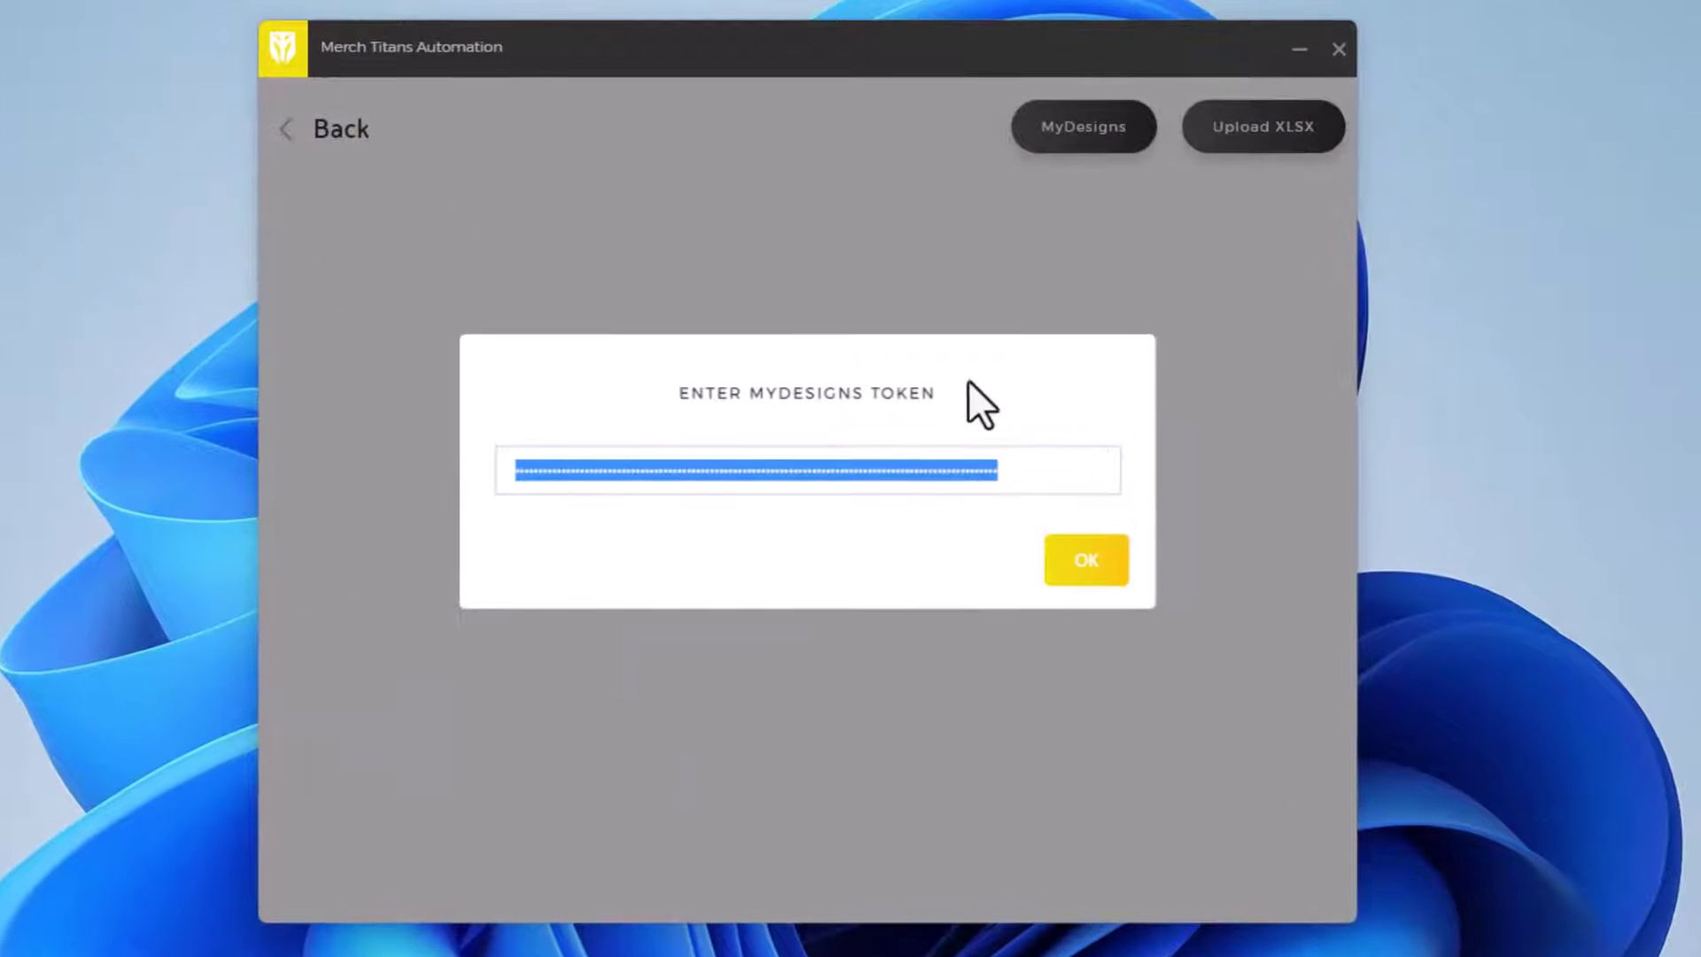
- Switch to Merch Titans Automation, replace the MyDesigns token with the newly generated one and confirm it
{"action": "left_click", "coordinate": [904, 463]}
{"action": "key", "text": "ctrl+a"}
{"action": "left_click", "coordinate": [714, 472]}
{"action": "key", "text": "ctrl+a"}
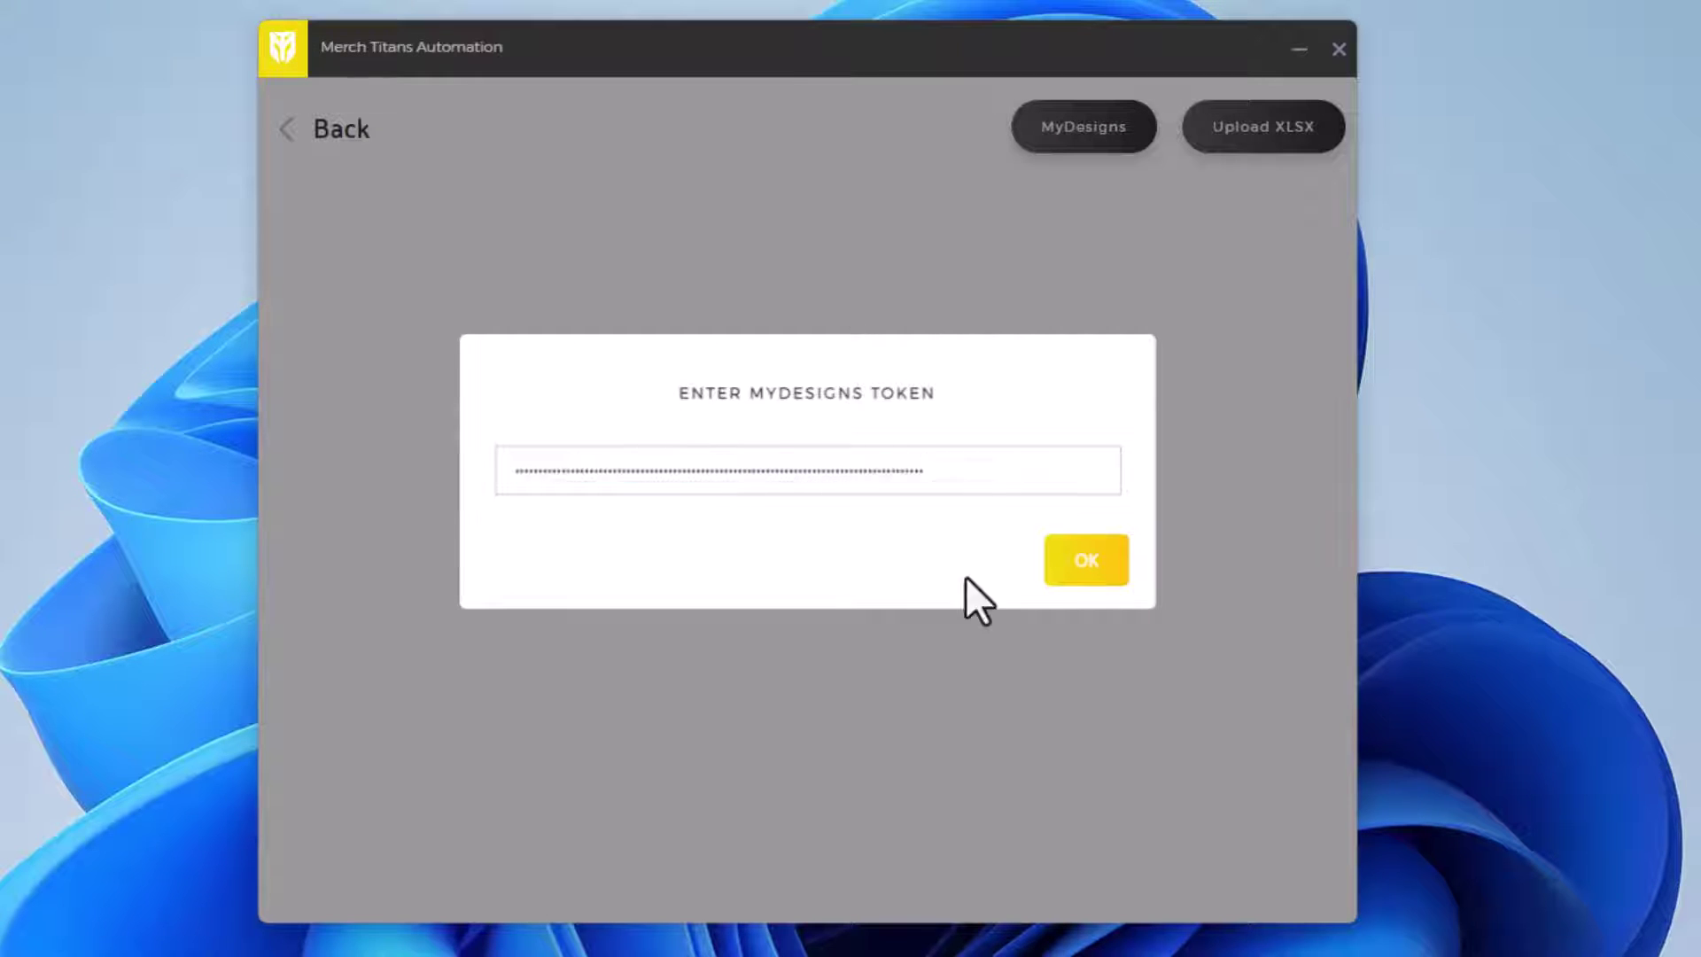
{"action": "left_click", "coordinate": [1070, 571]}
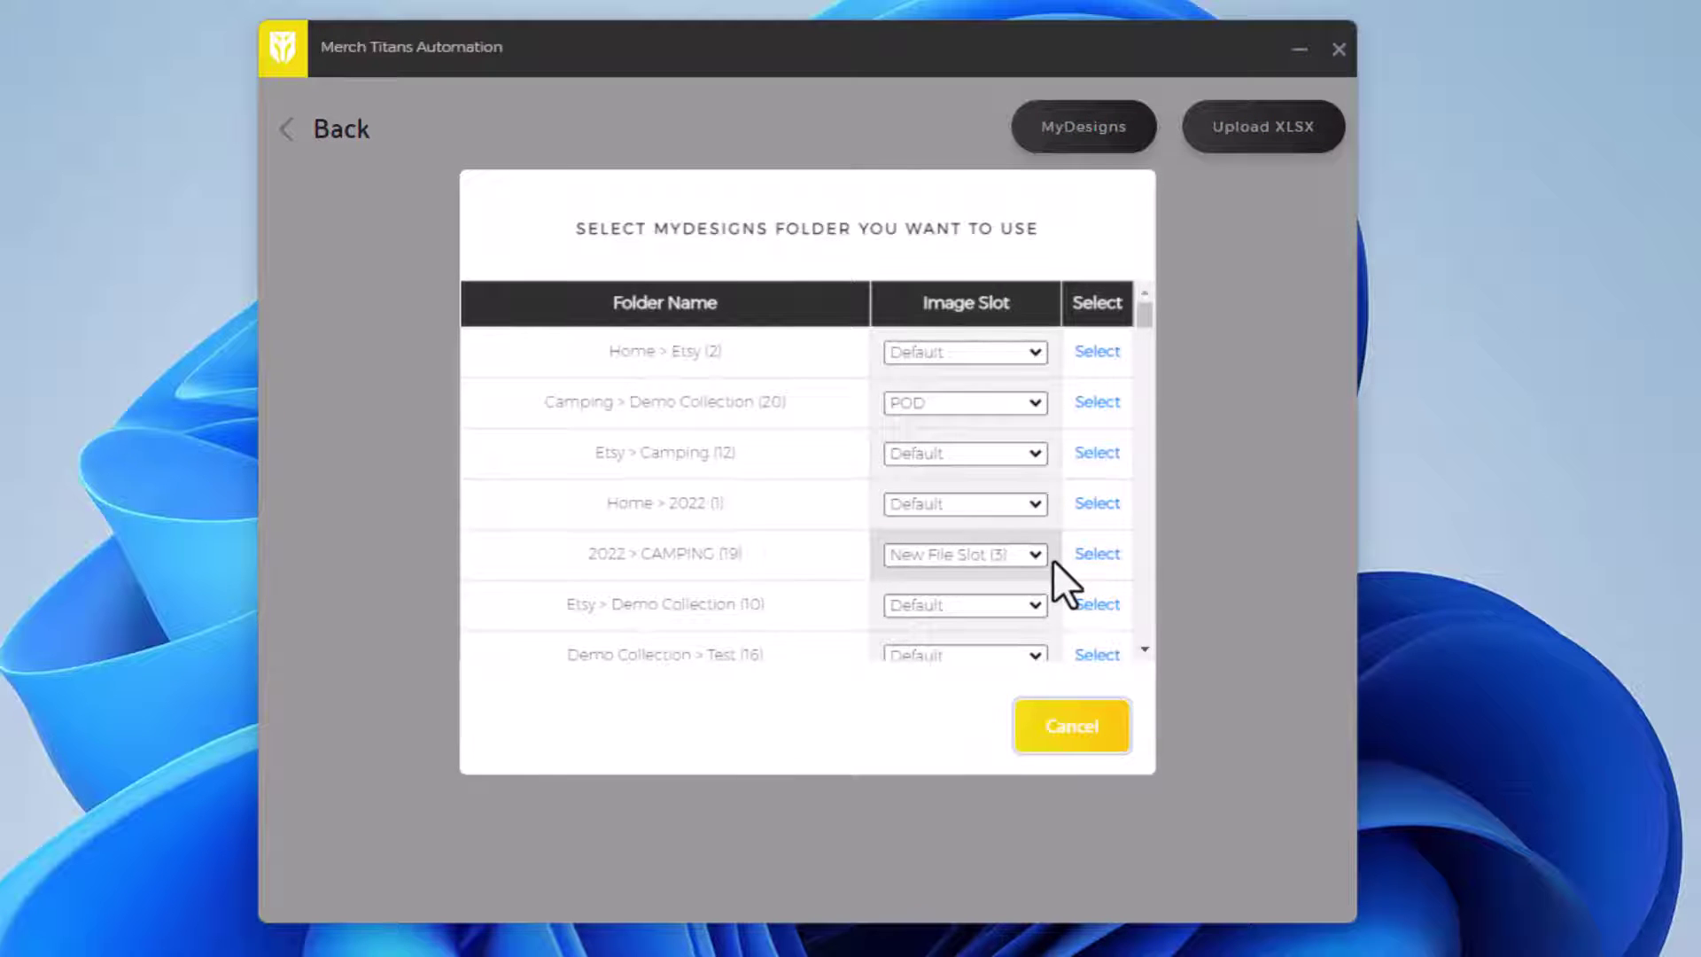
- Import the Merch Titans Automation > Demo Video folder using the Back image slot, dismiss the mapping notice and review the imported columns
{"action": "scroll", "coordinate": [772, 452], "scroll_direction": "down", "scroll_amount": 10}
{"action": "scroll", "coordinate": [772, 456], "scroll_direction": "down", "scroll_amount": 15}
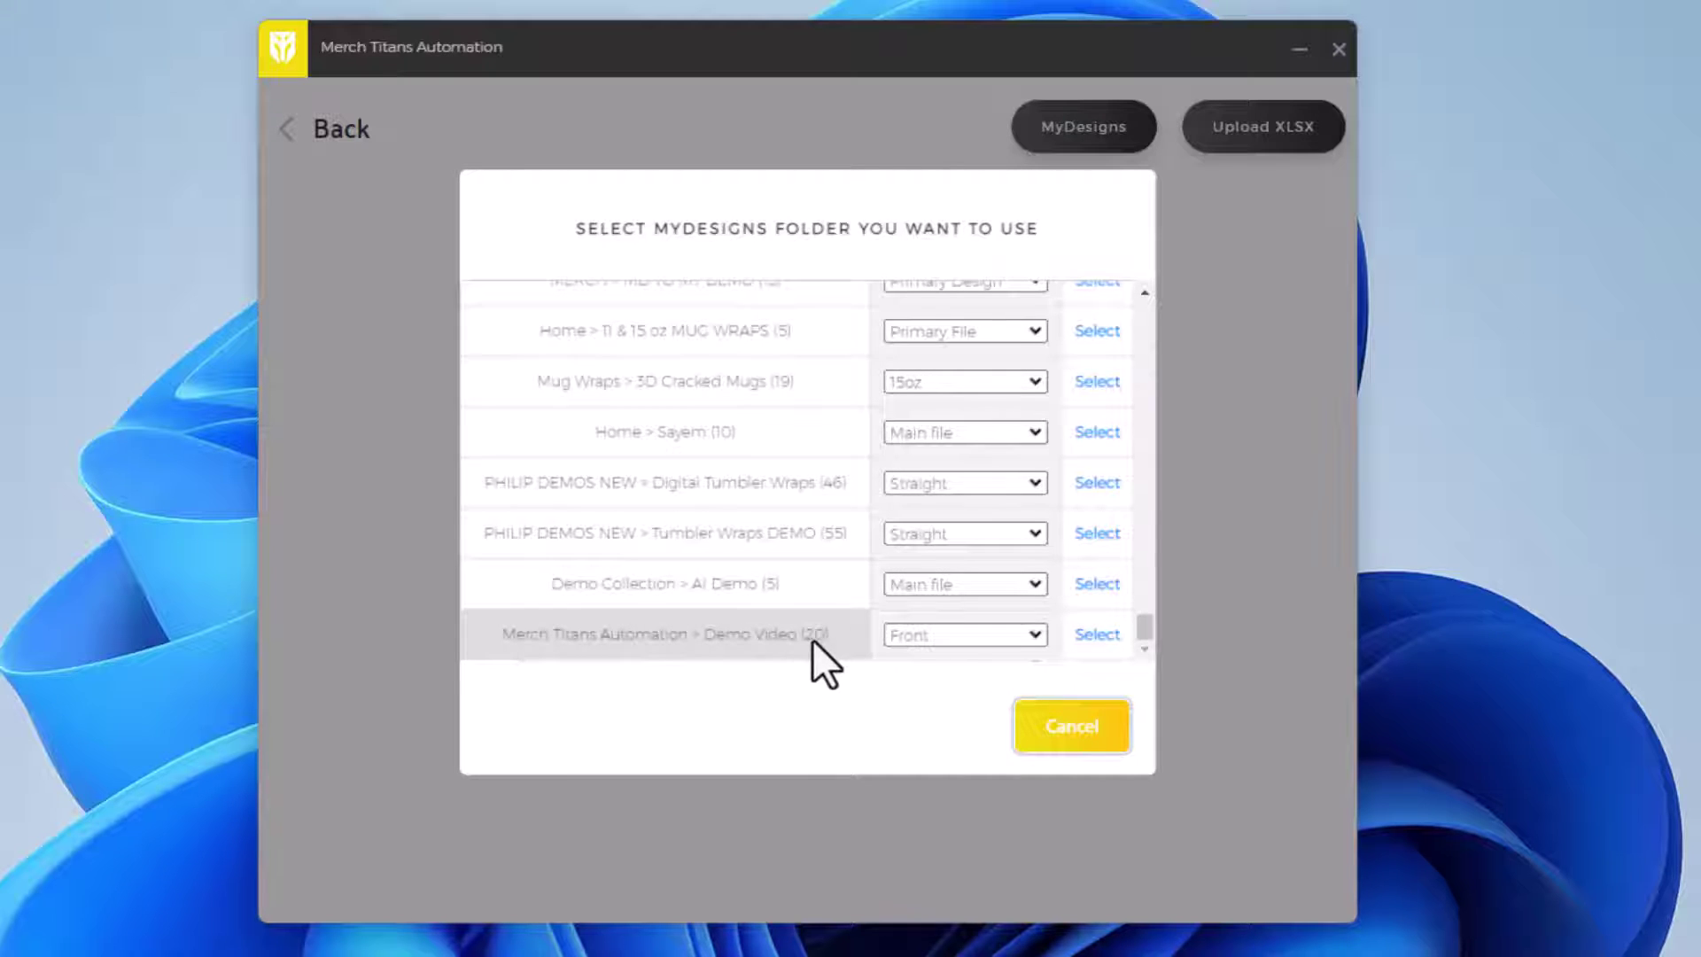
{"action": "left_click", "coordinate": [934, 637]}
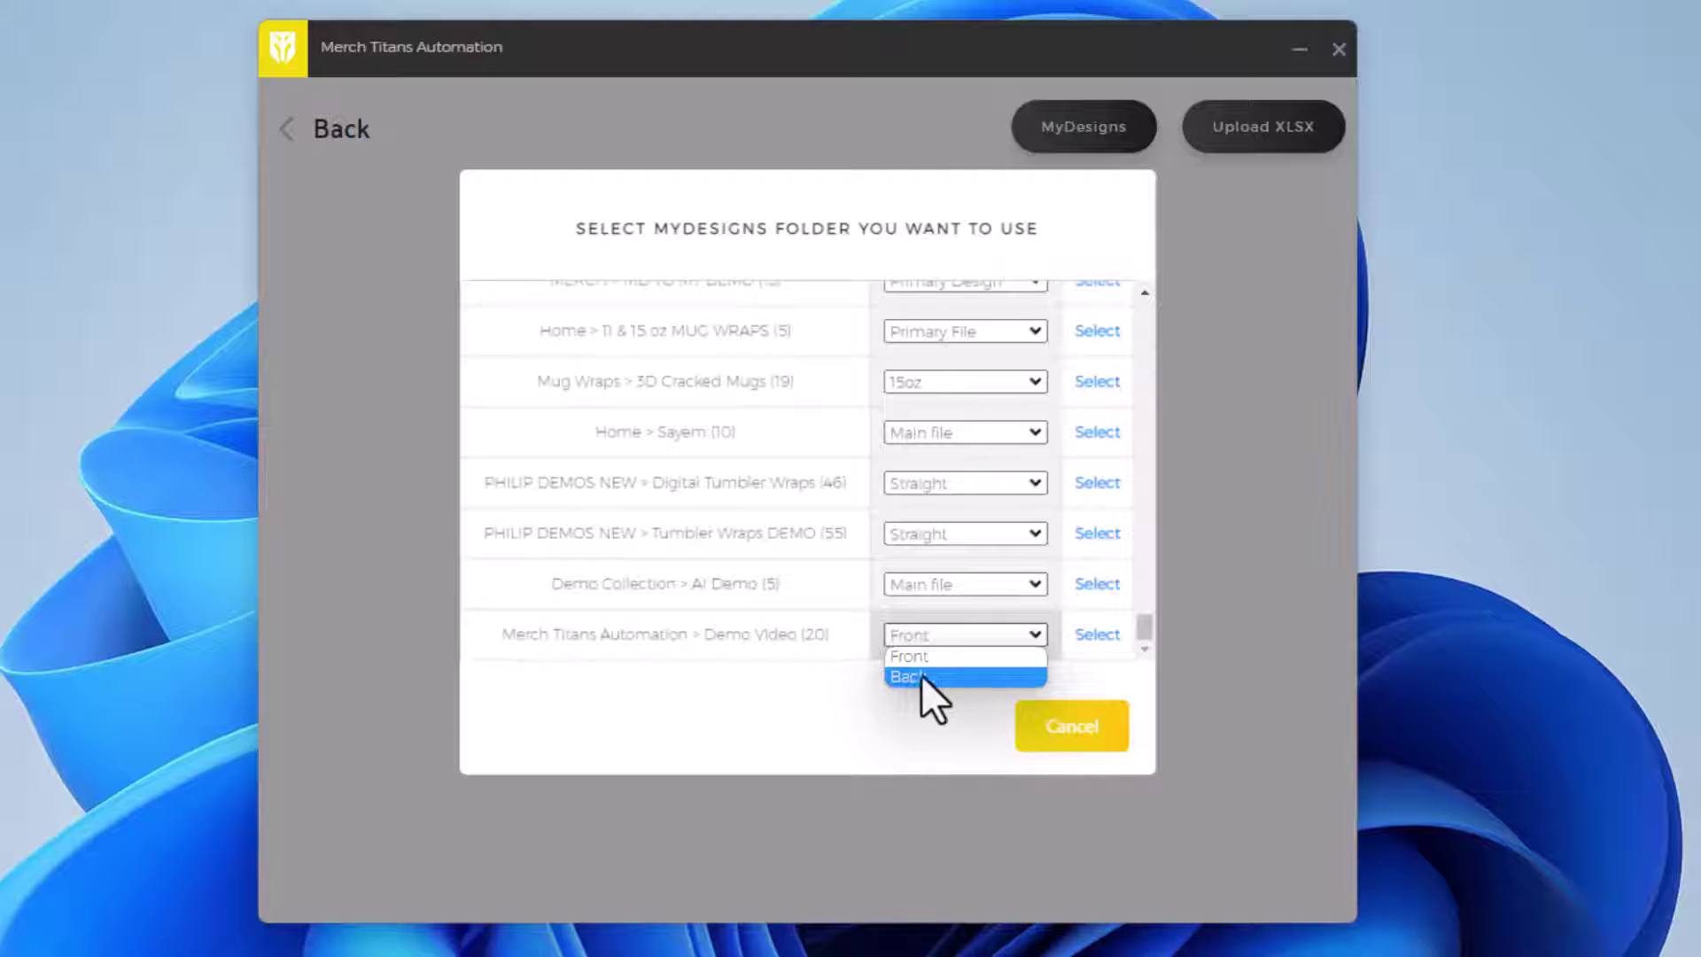
{"action": "left_click", "coordinate": [914, 676]}
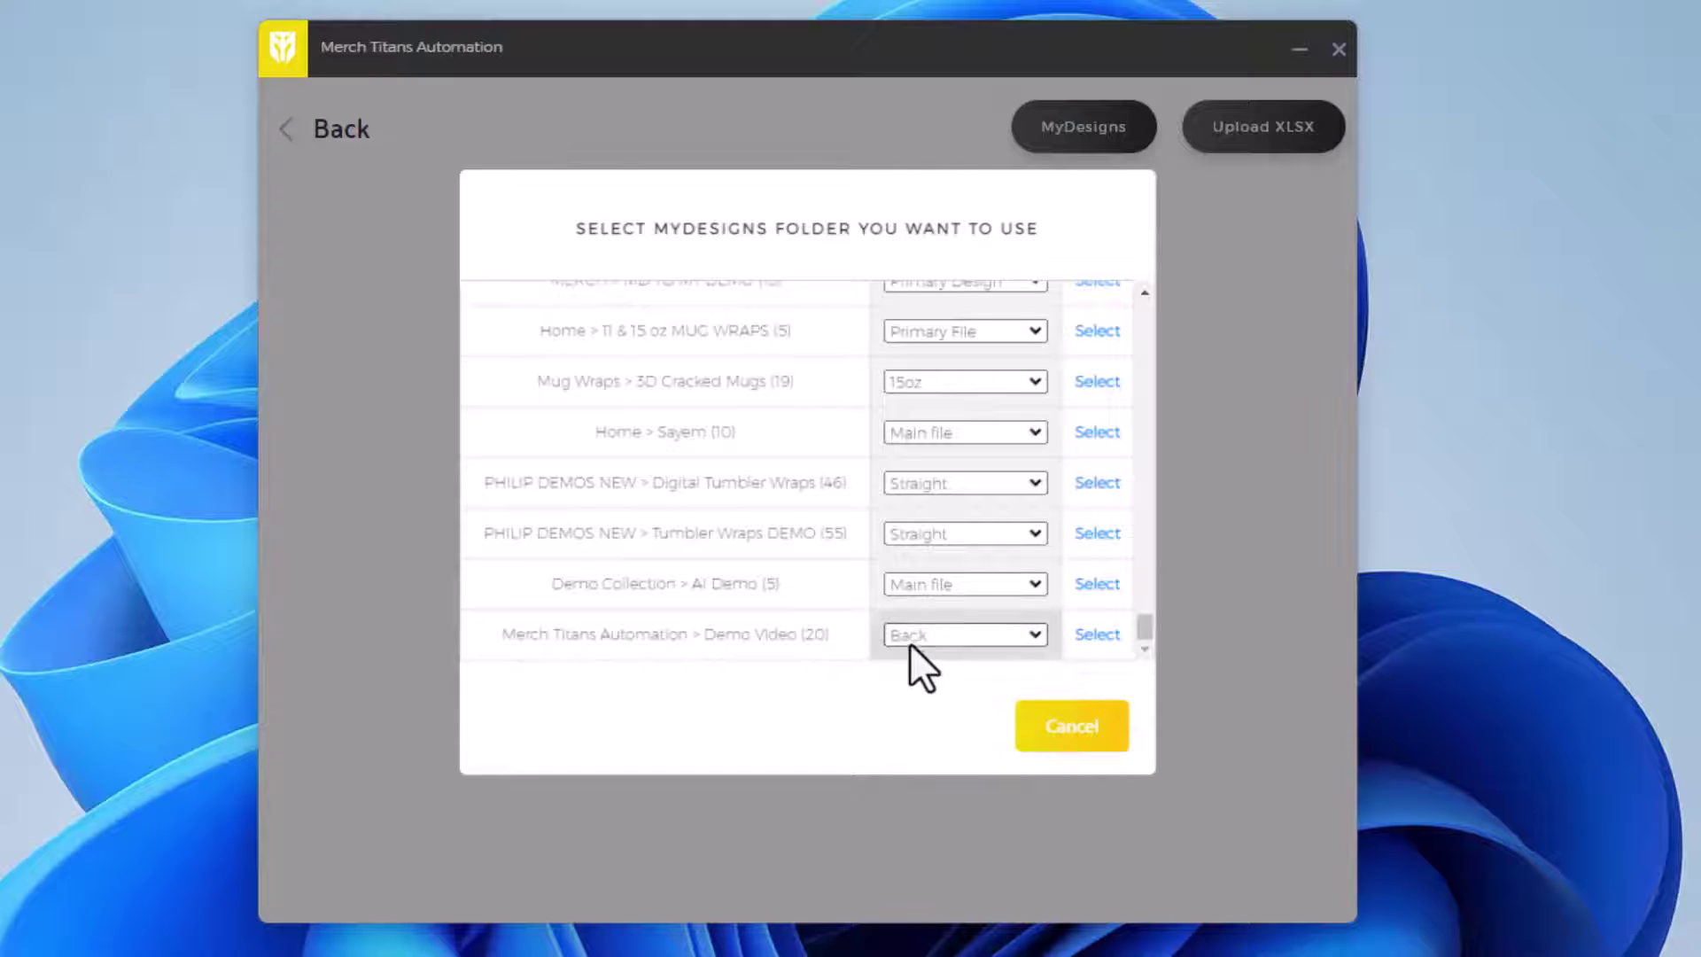
{"action": "left_click", "coordinate": [1096, 634]}
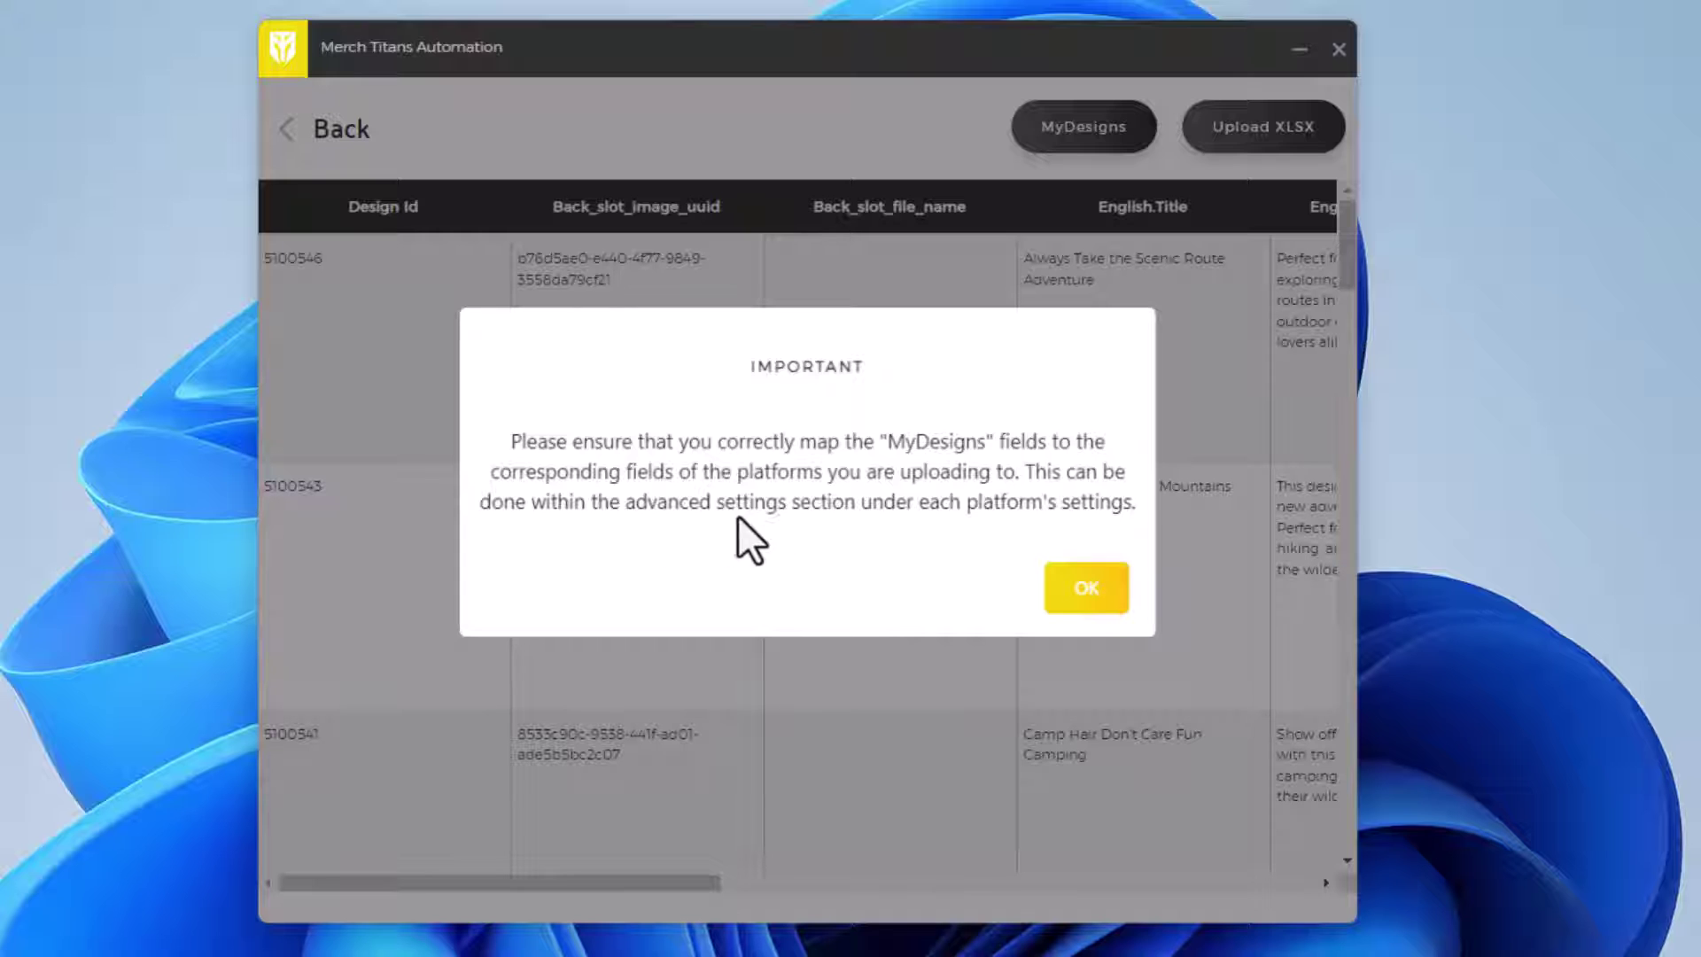
{"action": "left_click", "coordinate": [1082, 586]}
{"action": "left_click_drag", "start_coordinate": [531, 882], "coordinate": [549, 841]}
- Expand the Amazon Merch advanced settings and check the XLSX column mappings for title, description, brand and bullets
{"action": "left_click", "coordinate": [343, 131]}
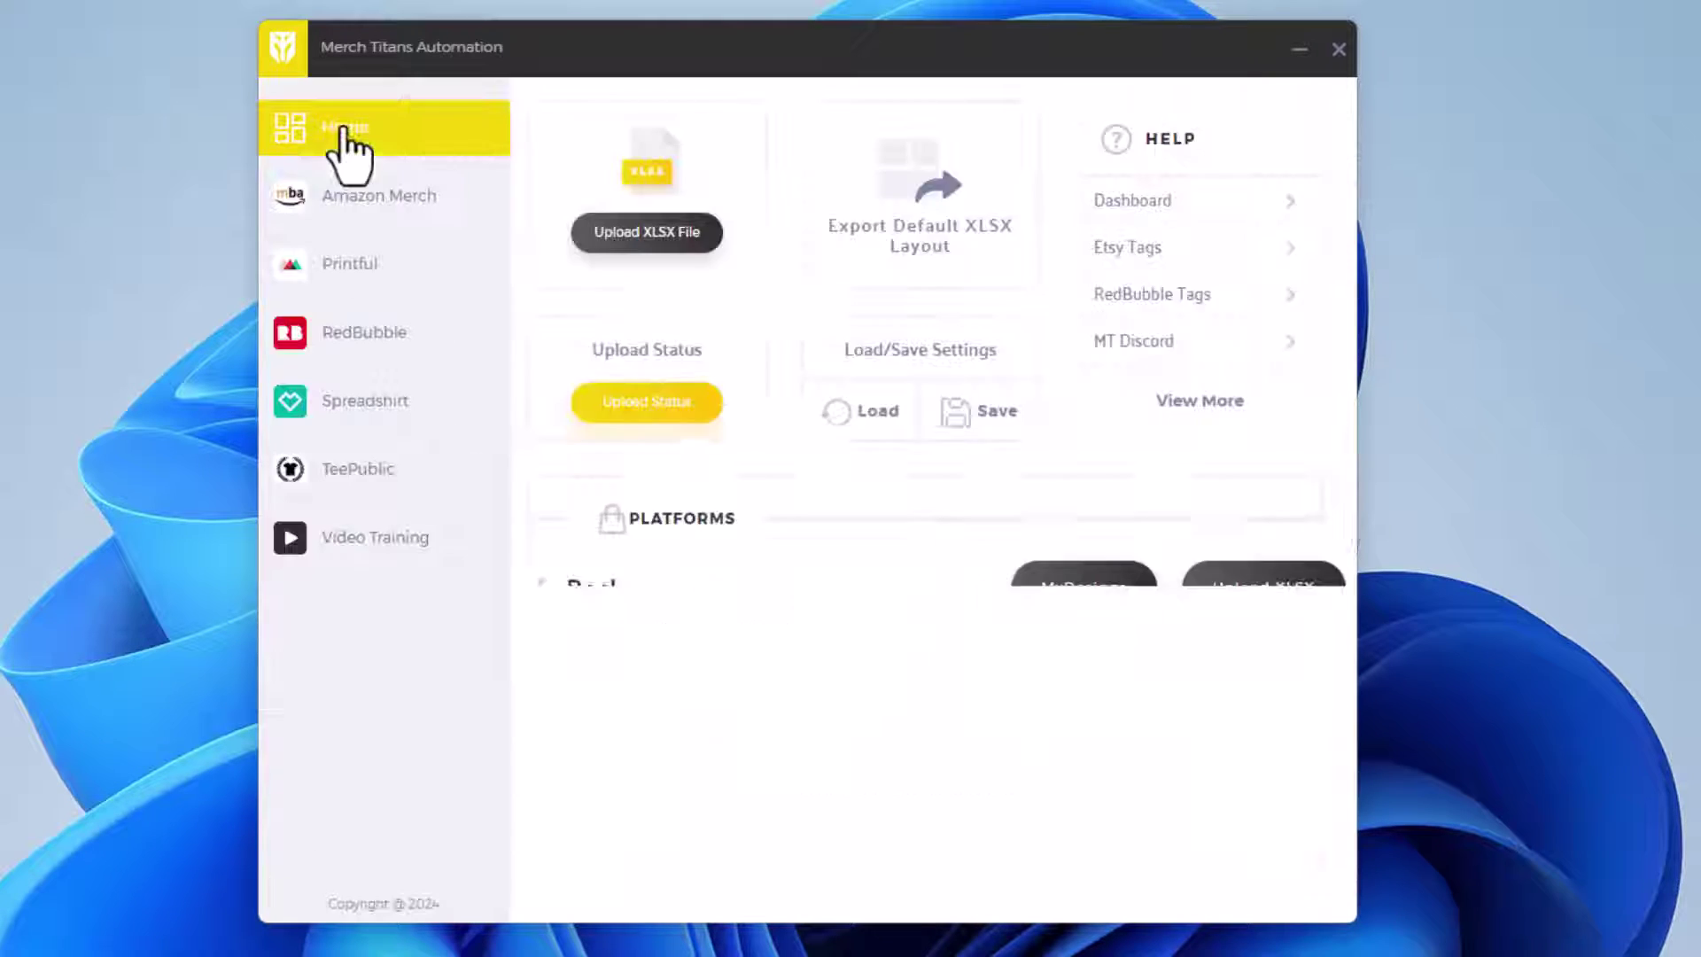
{"action": "left_click", "coordinate": [714, 616]}
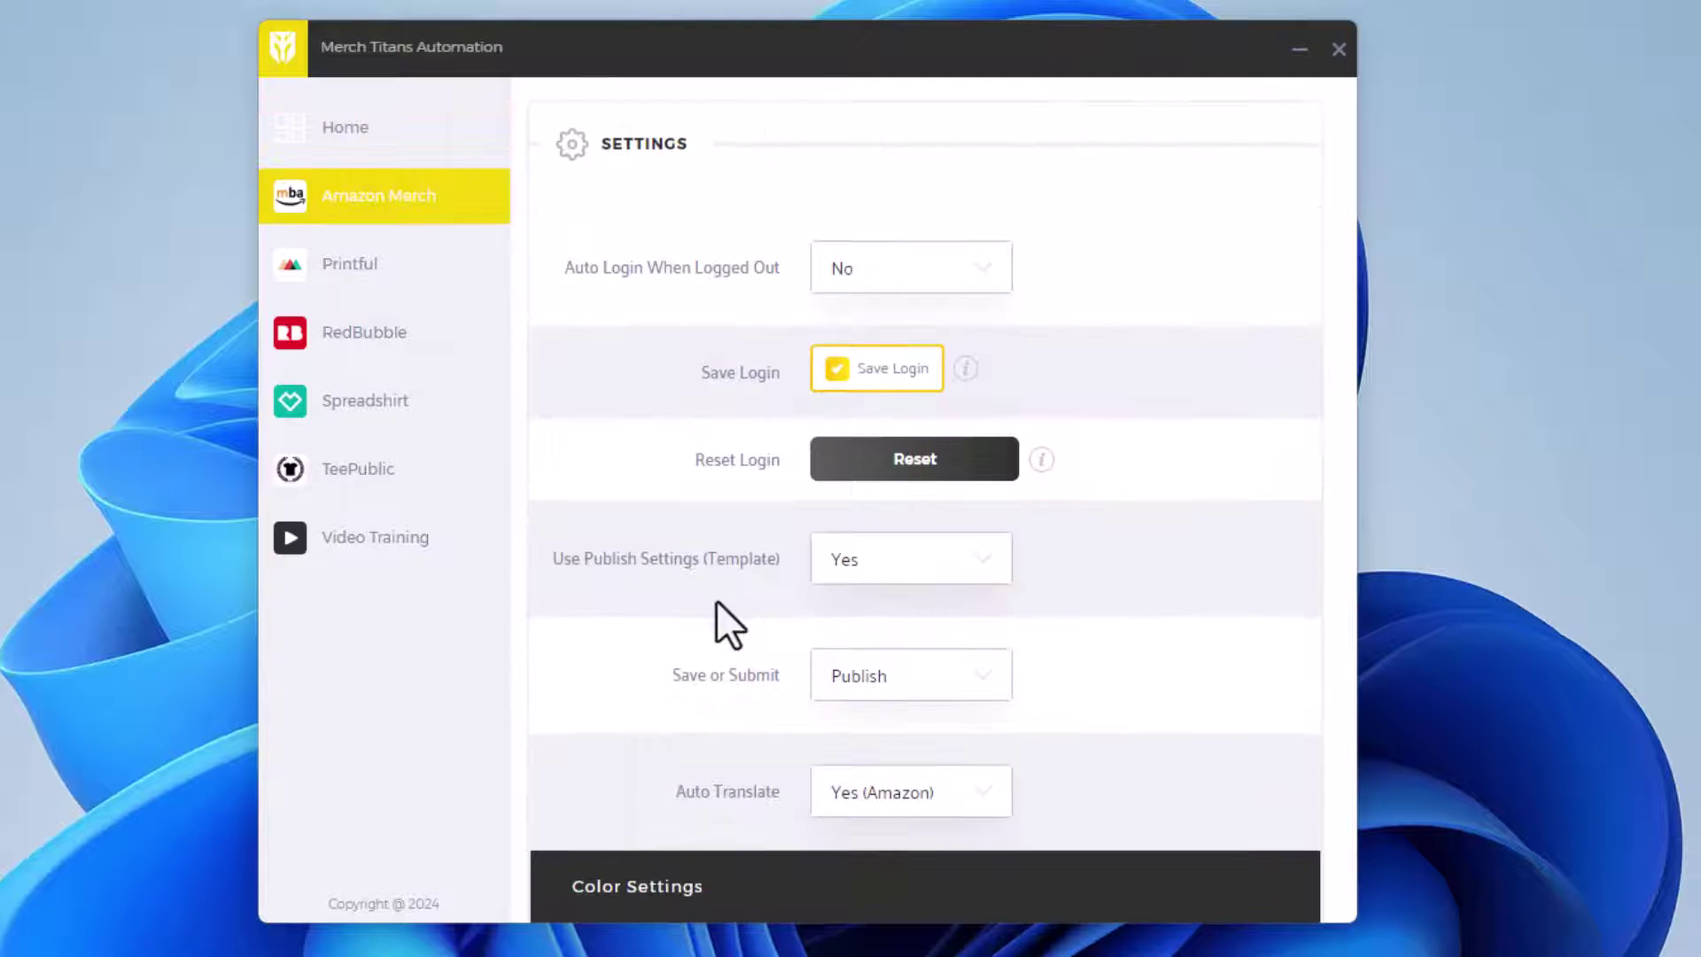
{"action": "scroll", "coordinate": [1044, 613], "scroll_direction": "down", "scroll_amount": 2}
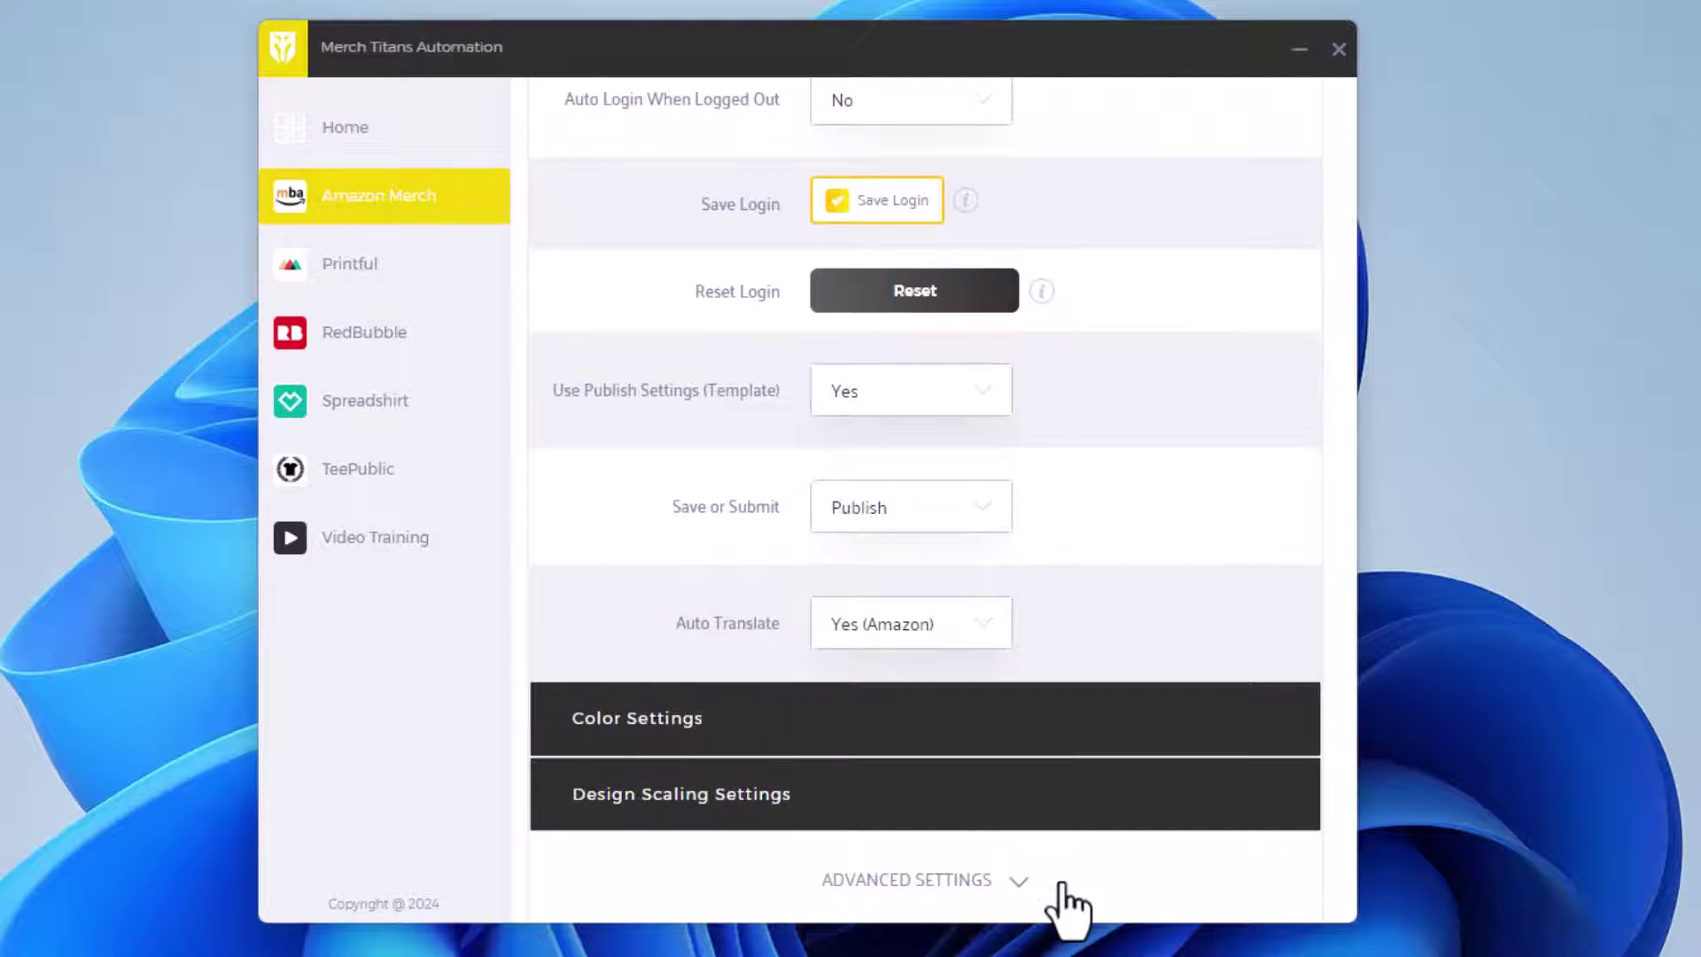
{"action": "left_click", "coordinate": [941, 884]}
{"action": "scroll", "coordinate": [1107, 662], "scroll_direction": "down", "scroll_amount": 6}
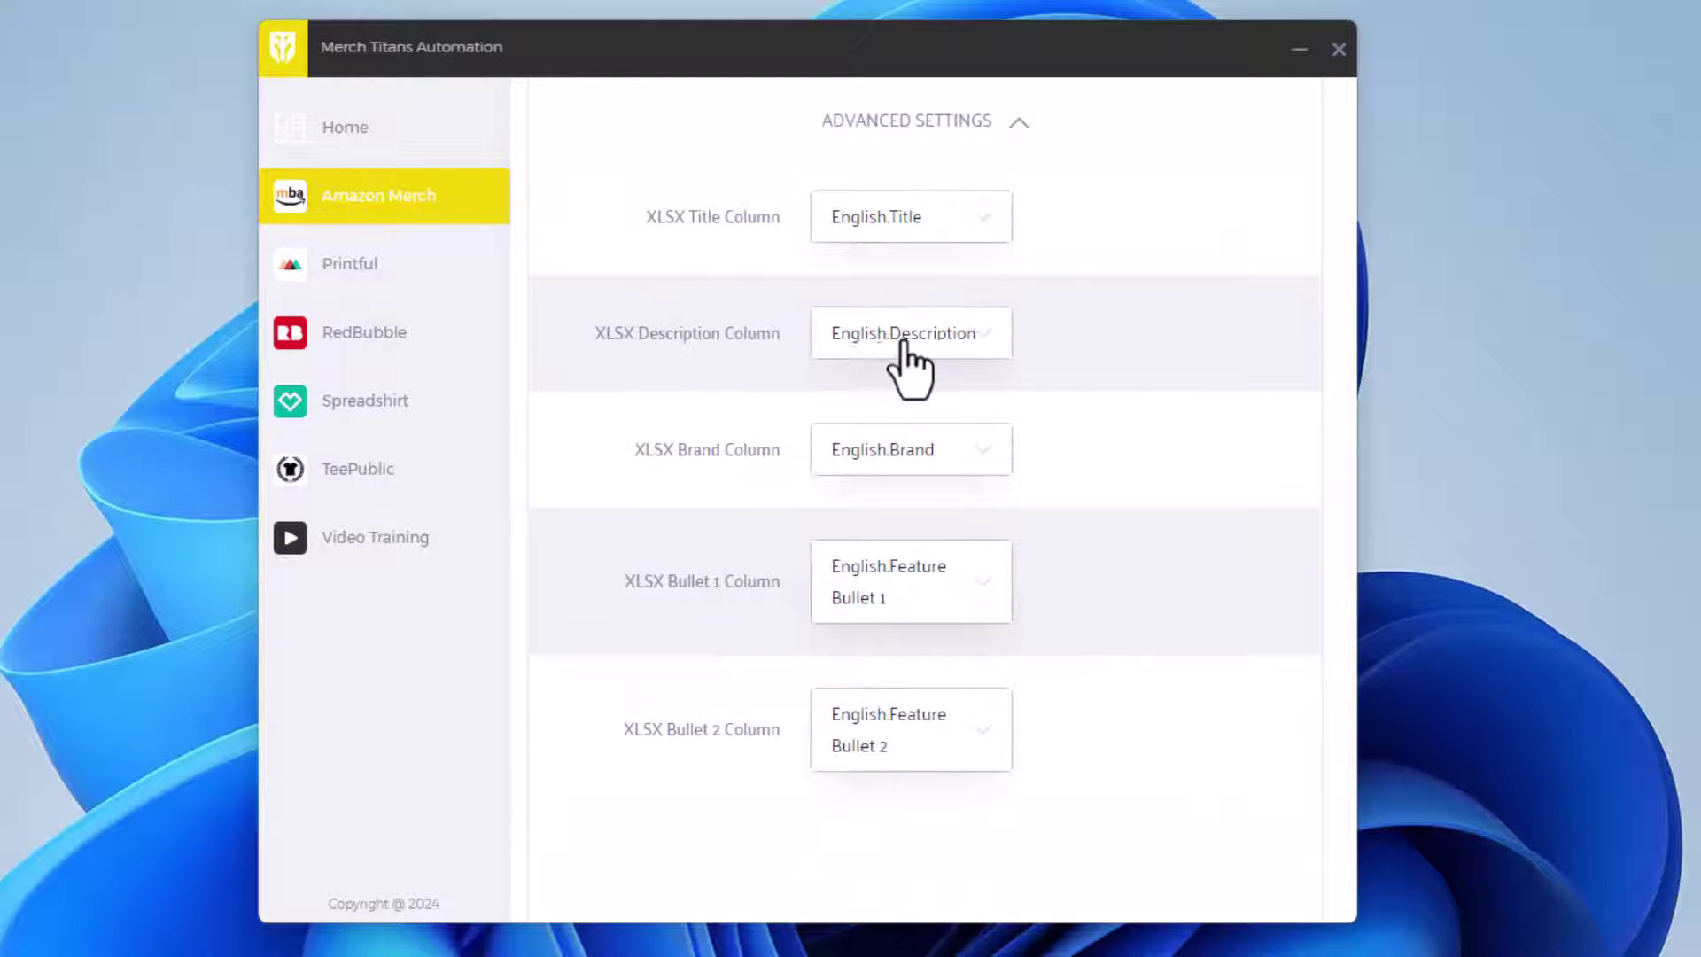
{"action": "scroll", "coordinate": [881, 469], "scroll_direction": "down", "scroll_amount": 2}
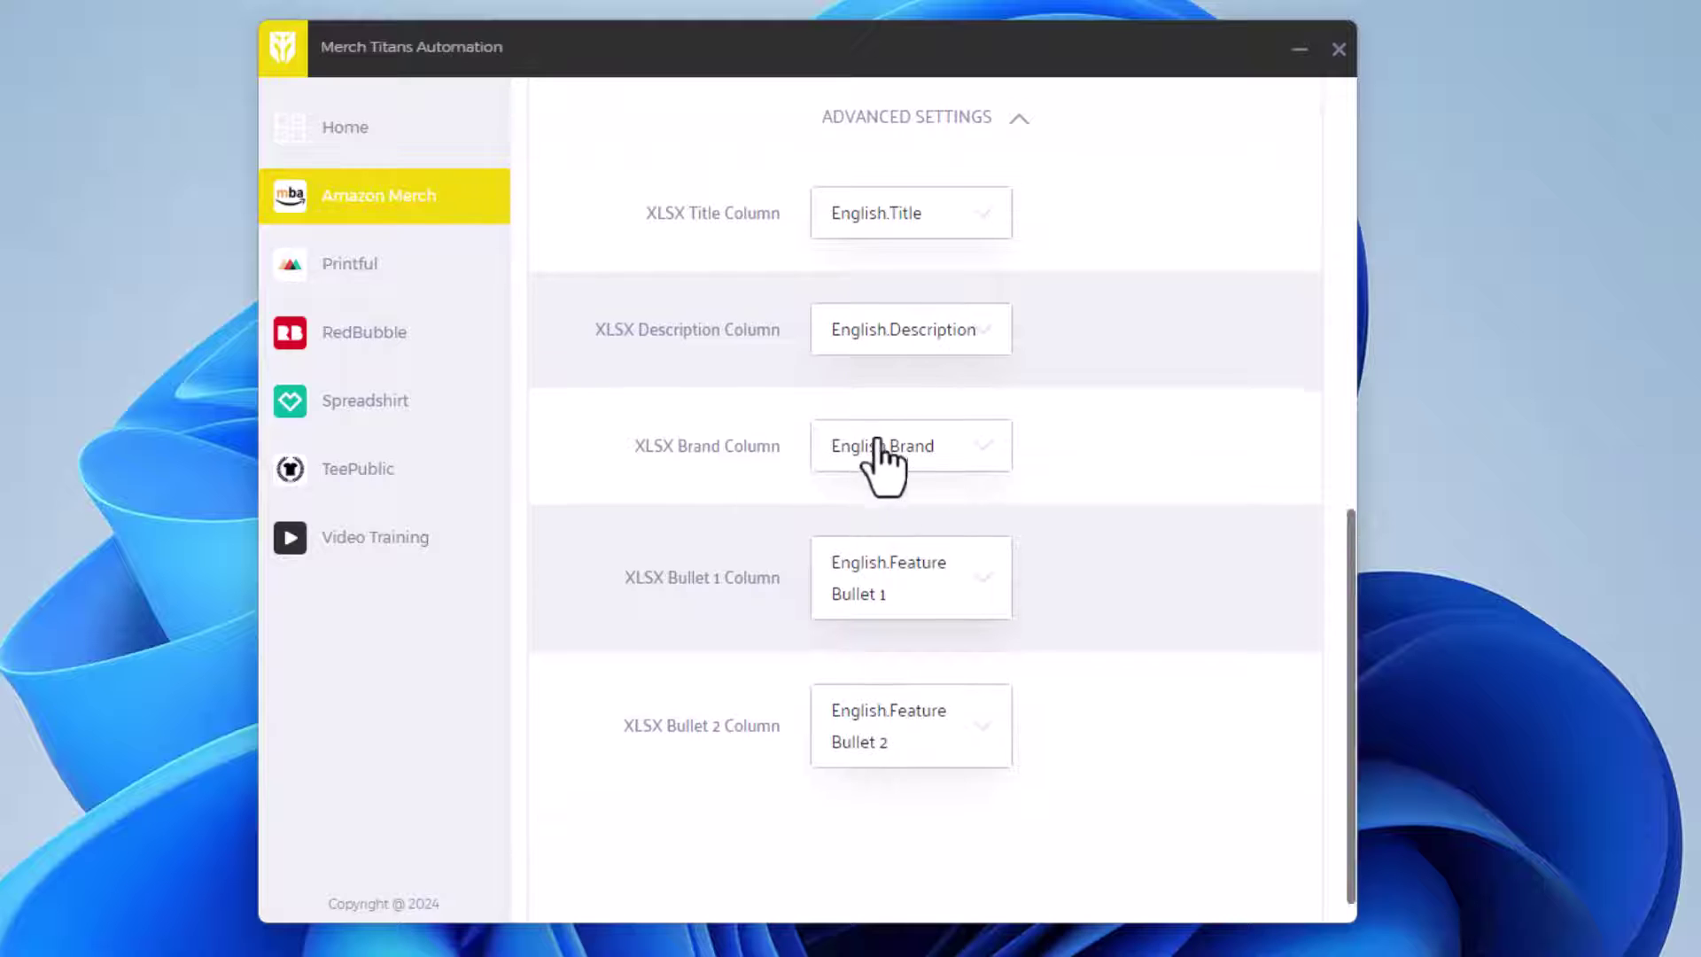
- Examine the column options available for the XLSX Title Column, keeping English.Title, and review the rest of the Amazon Merch settings
{"action": "scroll", "coordinate": [938, 504], "scroll_direction": "up", "scroll_amount": 5}
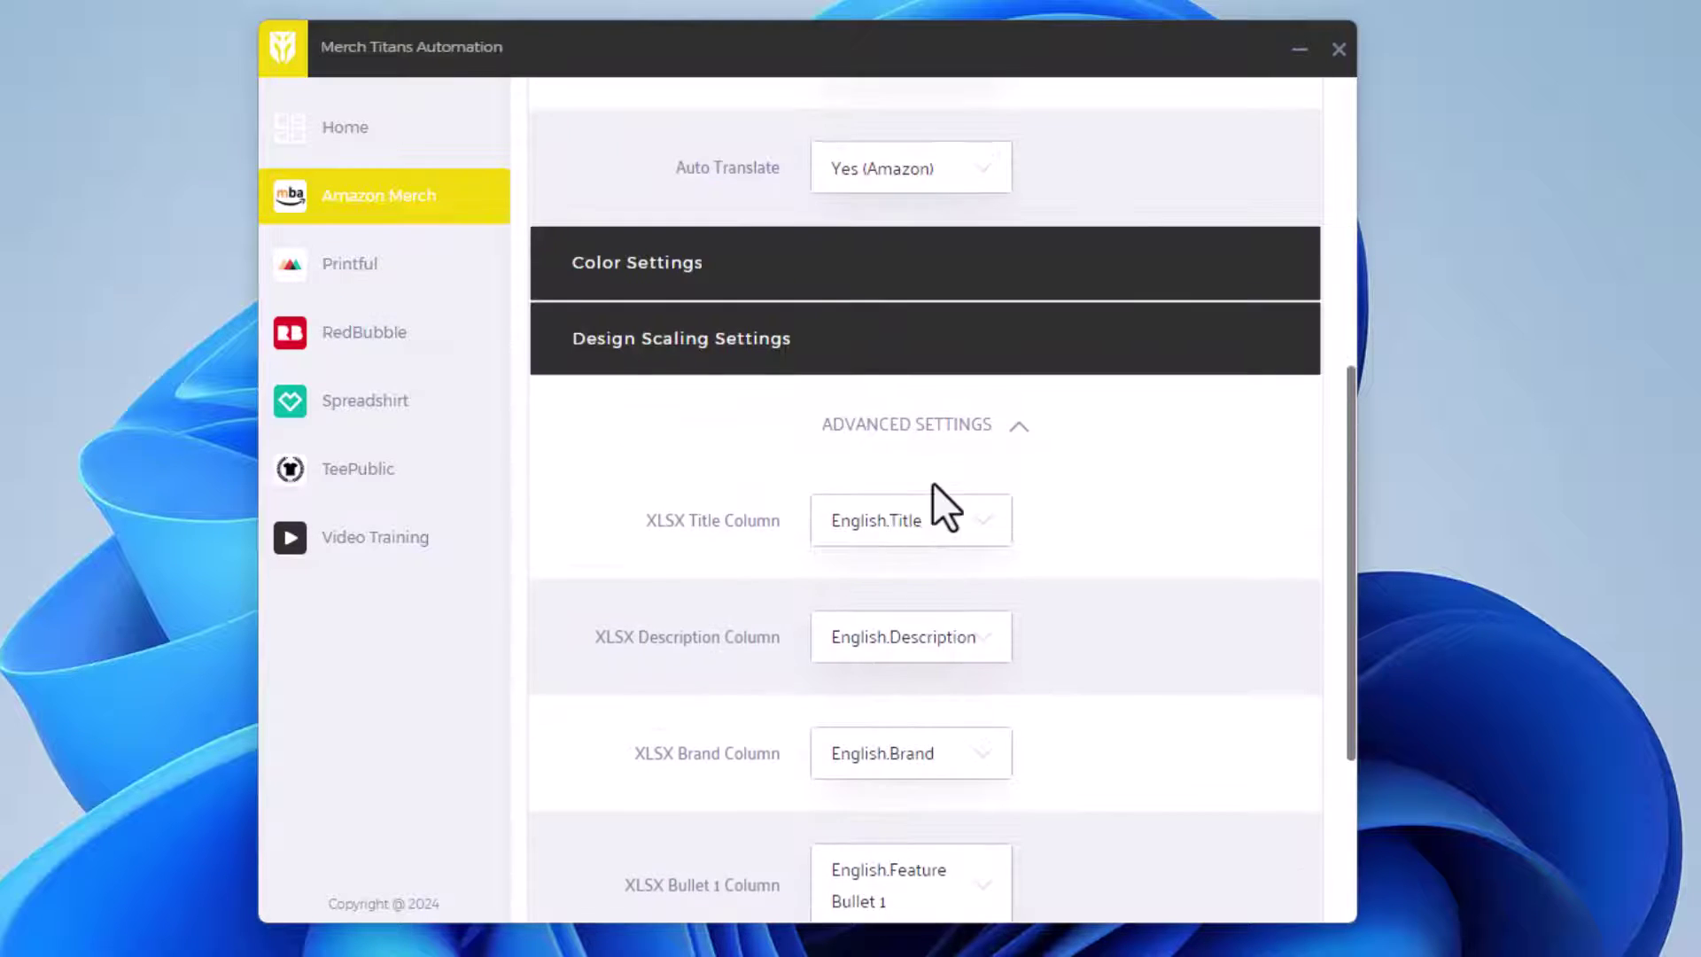
{"action": "scroll", "coordinate": [941, 353], "scroll_direction": "down", "scroll_amount": 3}
{"action": "left_click", "coordinate": [930, 268]}
{"action": "scroll", "coordinate": [926, 374], "scroll_direction": "down", "scroll_amount": 8}
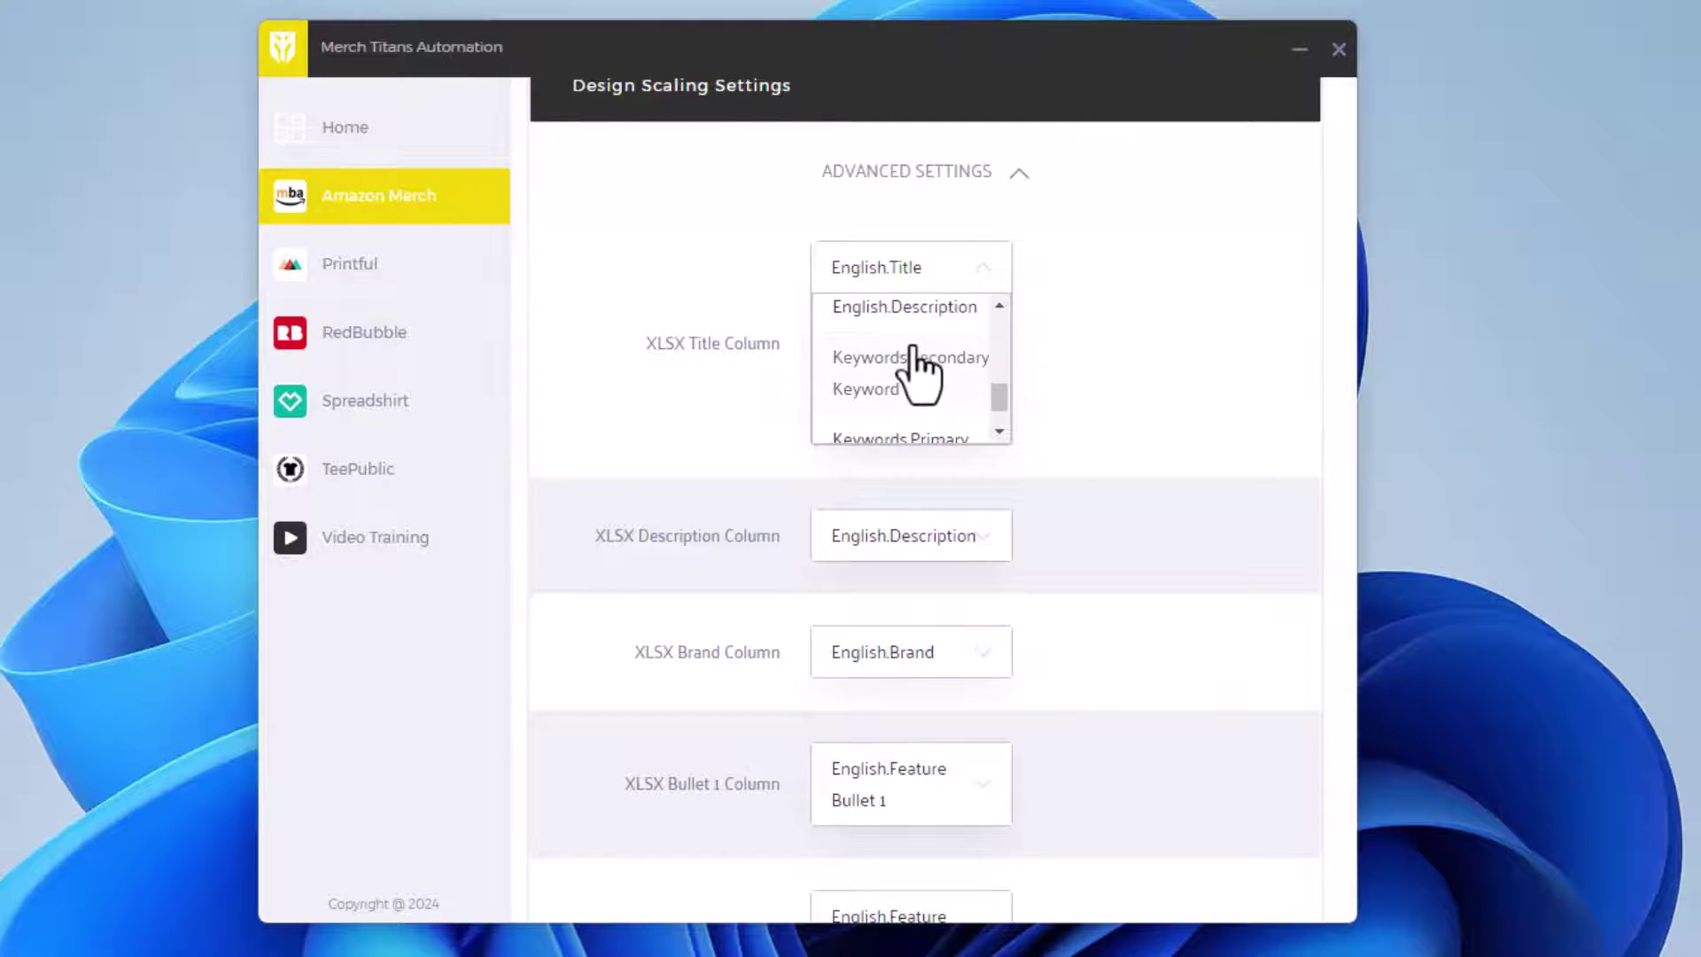
{"action": "scroll", "coordinate": [1041, 439], "scroll_direction": "up", "scroll_amount": 5}
{"action": "scroll", "coordinate": [911, 540], "scroll_direction": "up", "scroll_amount": 8}
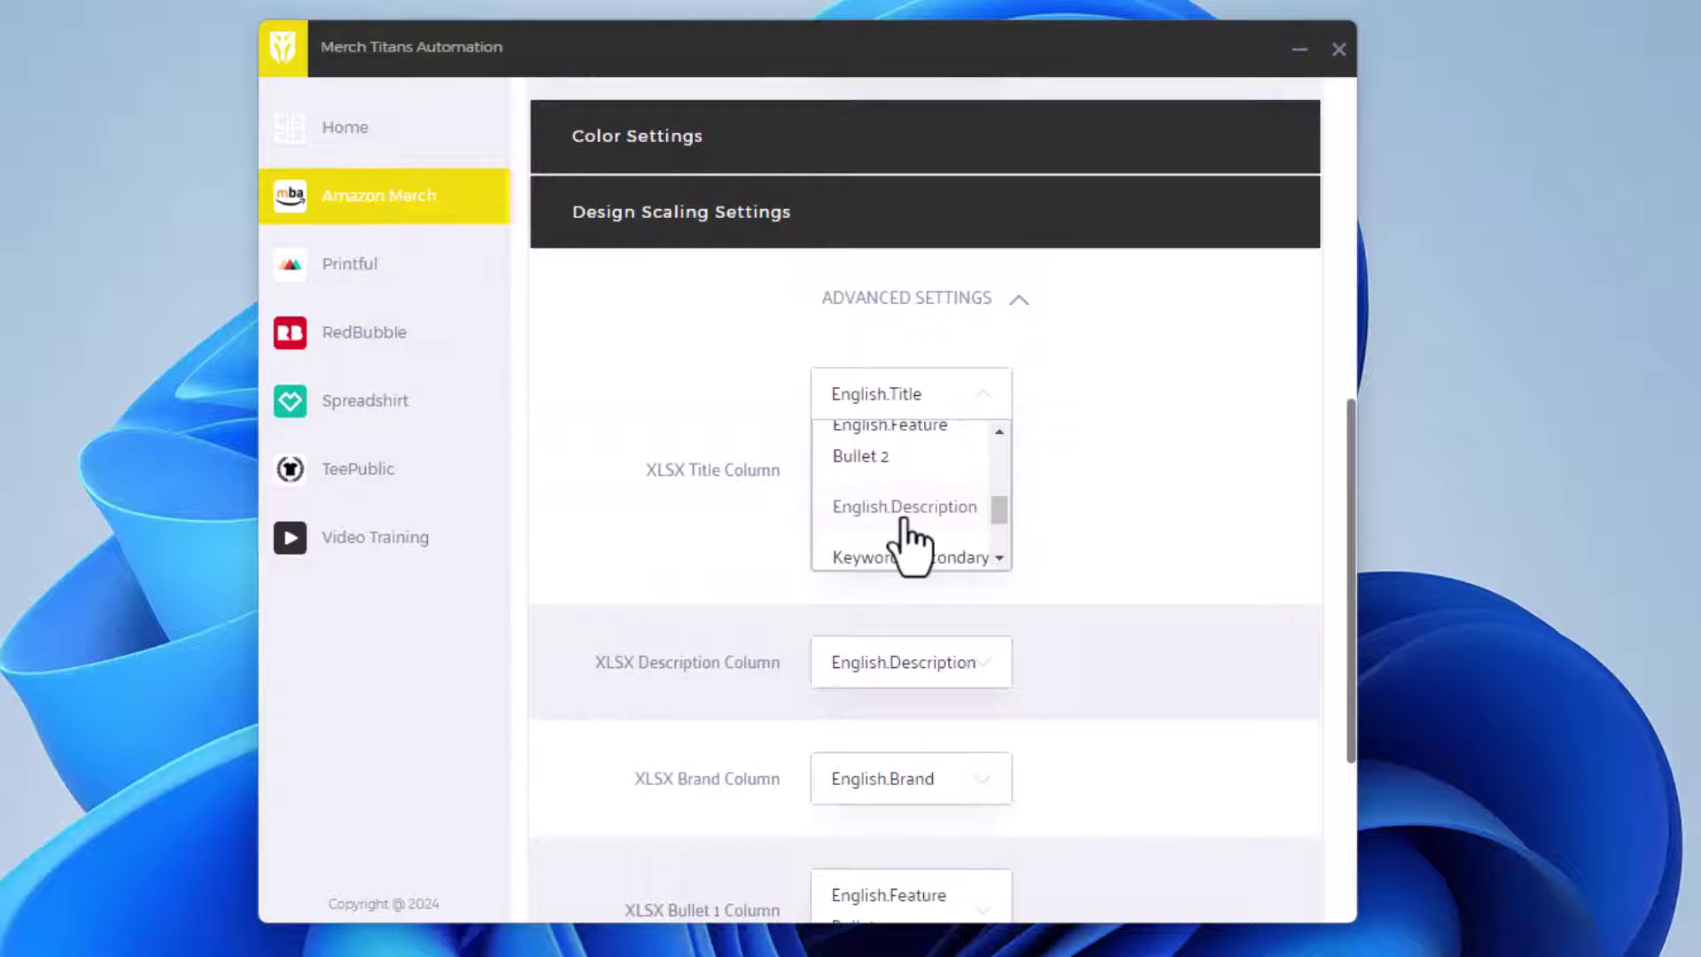
{"action": "left_click", "coordinate": [935, 554]}
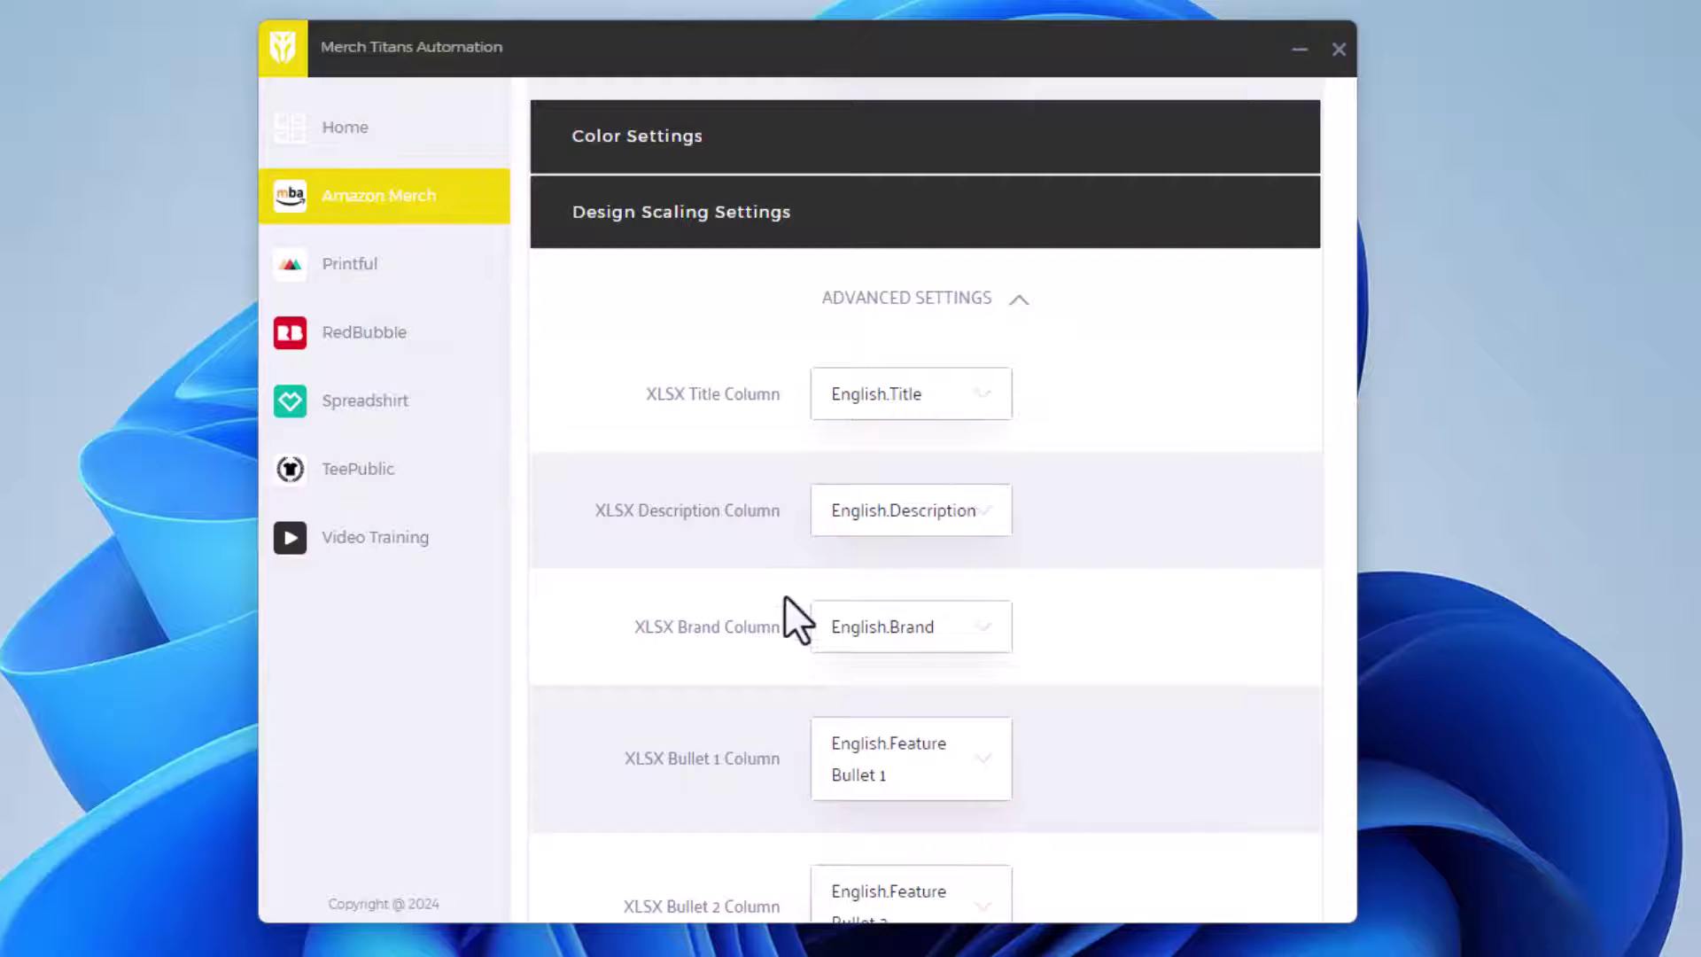
{"action": "scroll", "coordinate": [837, 625], "scroll_direction": "down", "scroll_amount": 3}
{"action": "scroll", "coordinate": [876, 611], "scroll_direction": "up", "scroll_amount": 4}
{"action": "scroll", "coordinate": [889, 633], "scroll_direction": "up", "scroll_amount": 15}
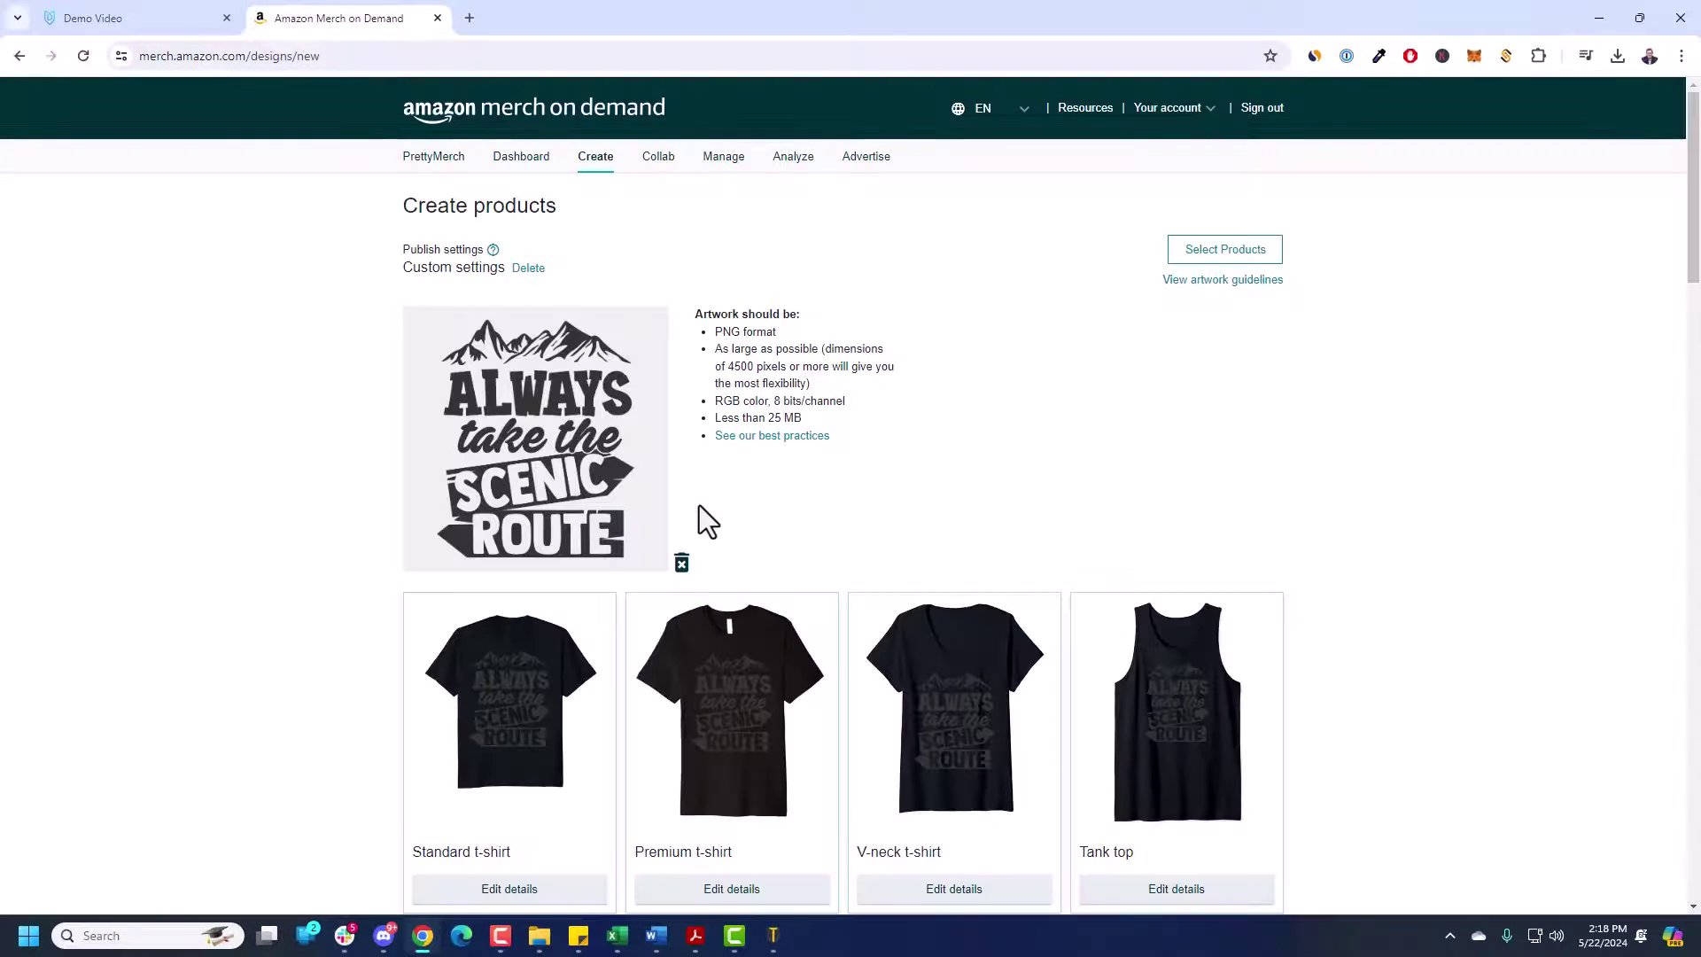
- In Amazon Merch on Demand, remove the uploaded artwork and browse the Desktop's Camping Designs folder without choosing a file
{"action": "left_click", "coordinate": [681, 567]}
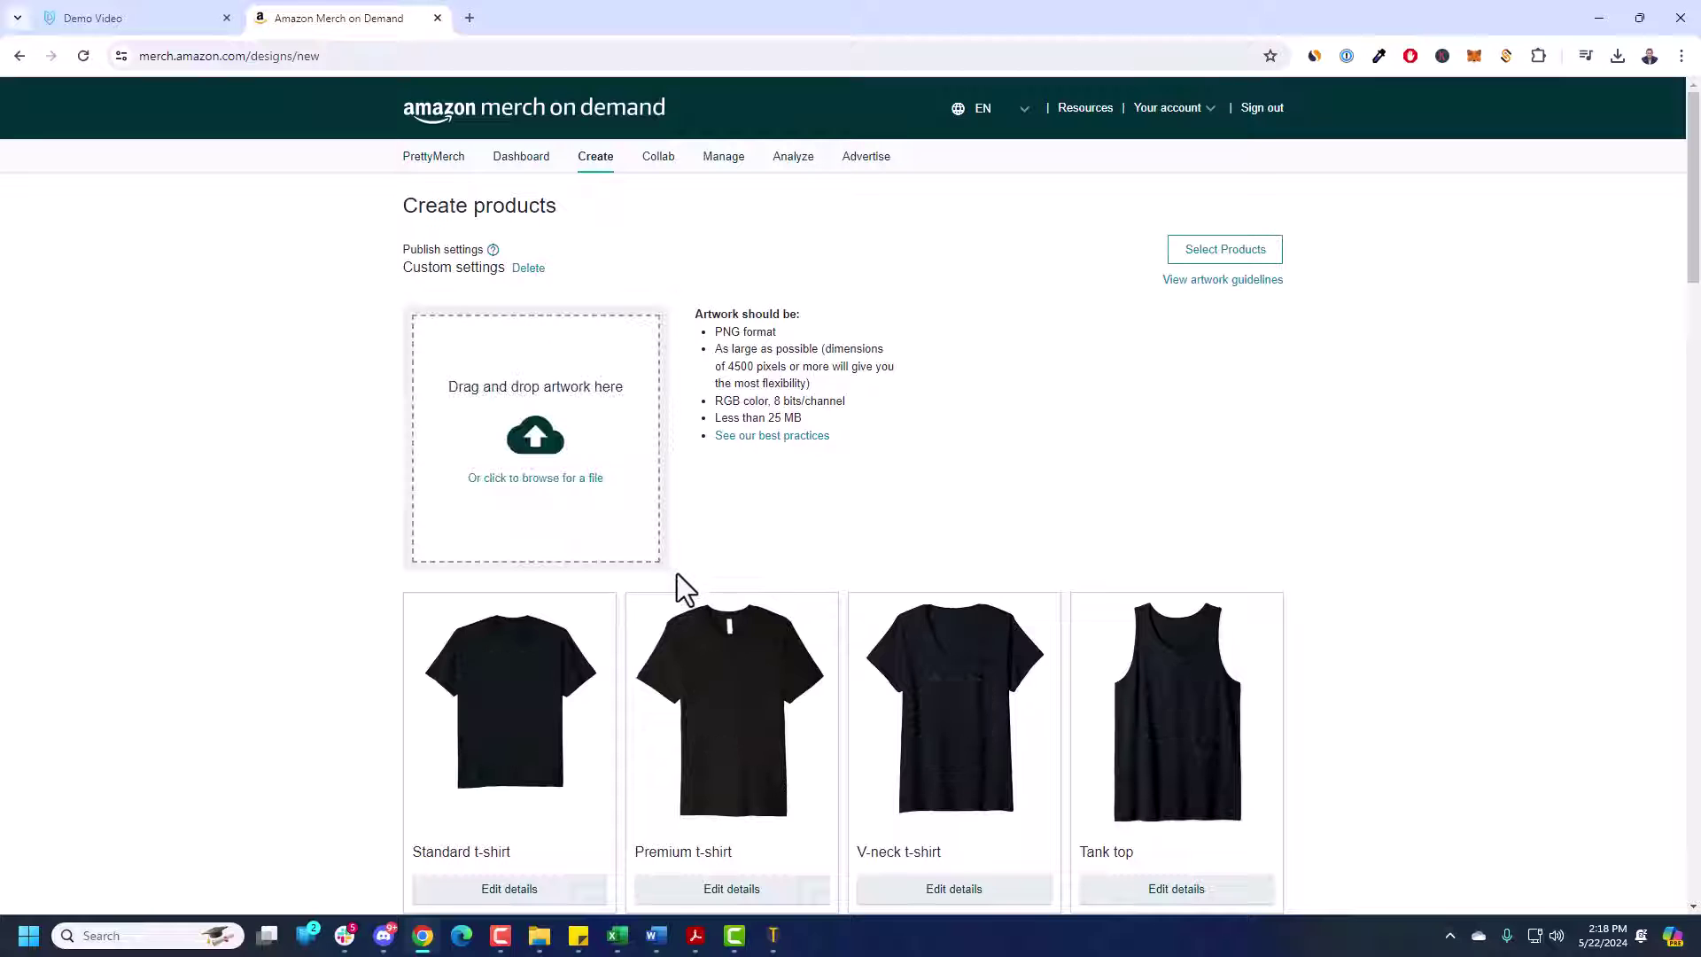
{"action": "left_click", "coordinate": [551, 450]}
{"action": "left_click", "coordinate": [55, 239]}
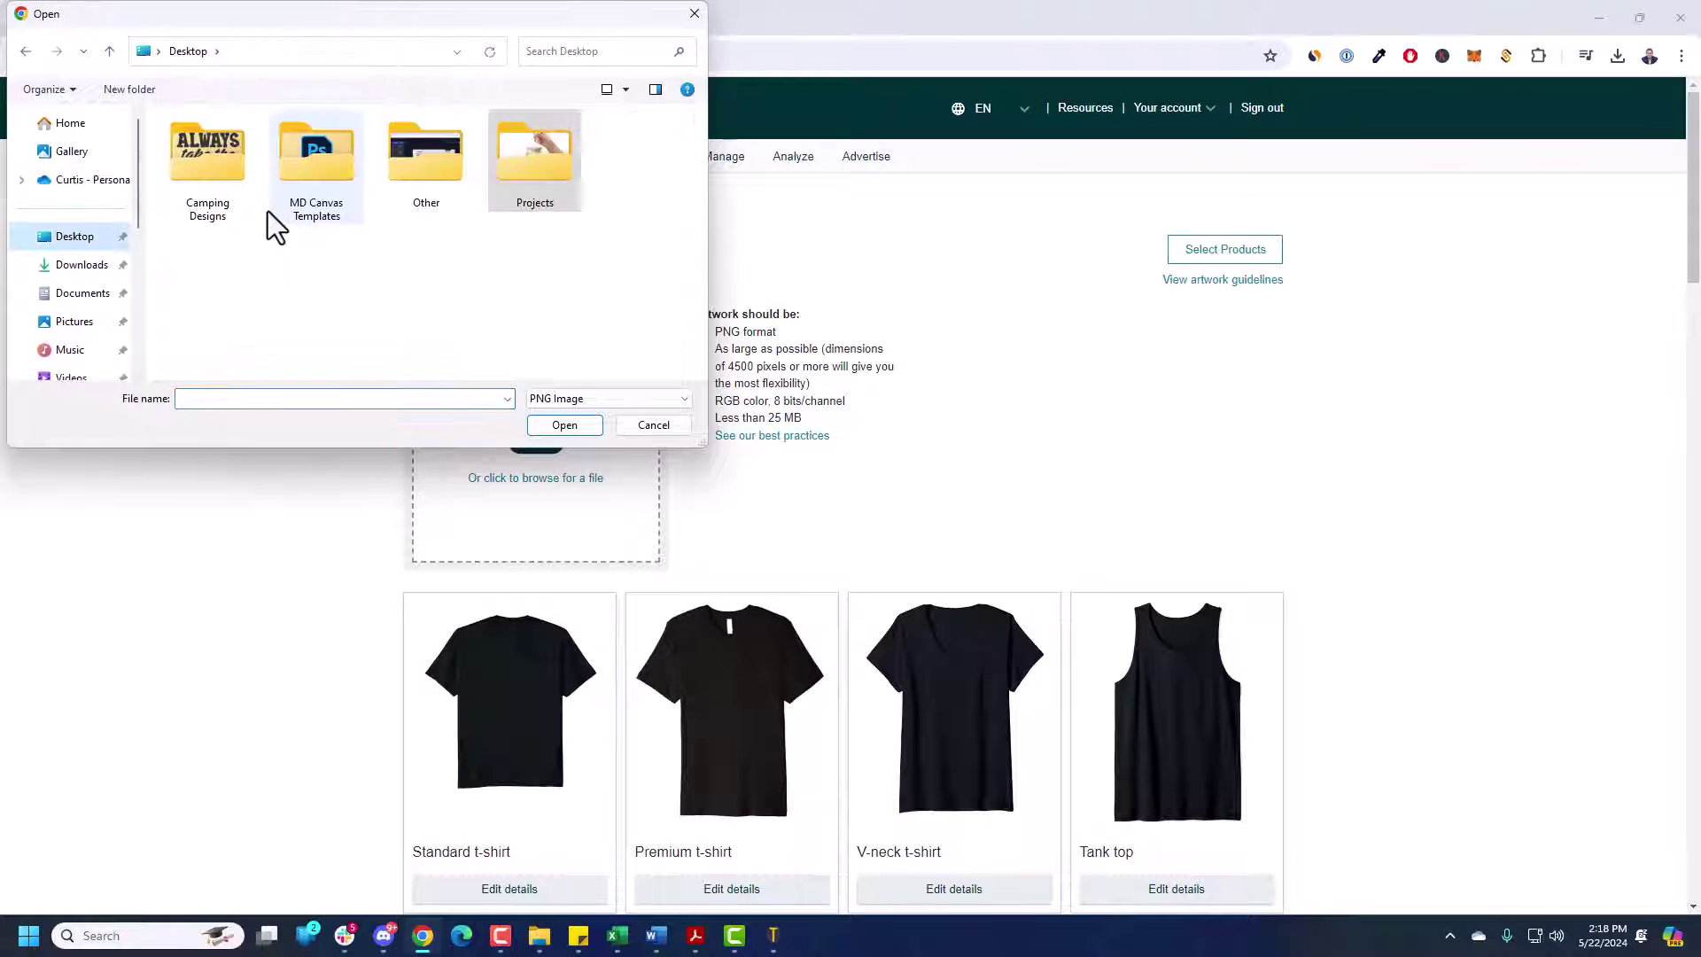
{"action": "double_click", "coordinate": [226, 177]}
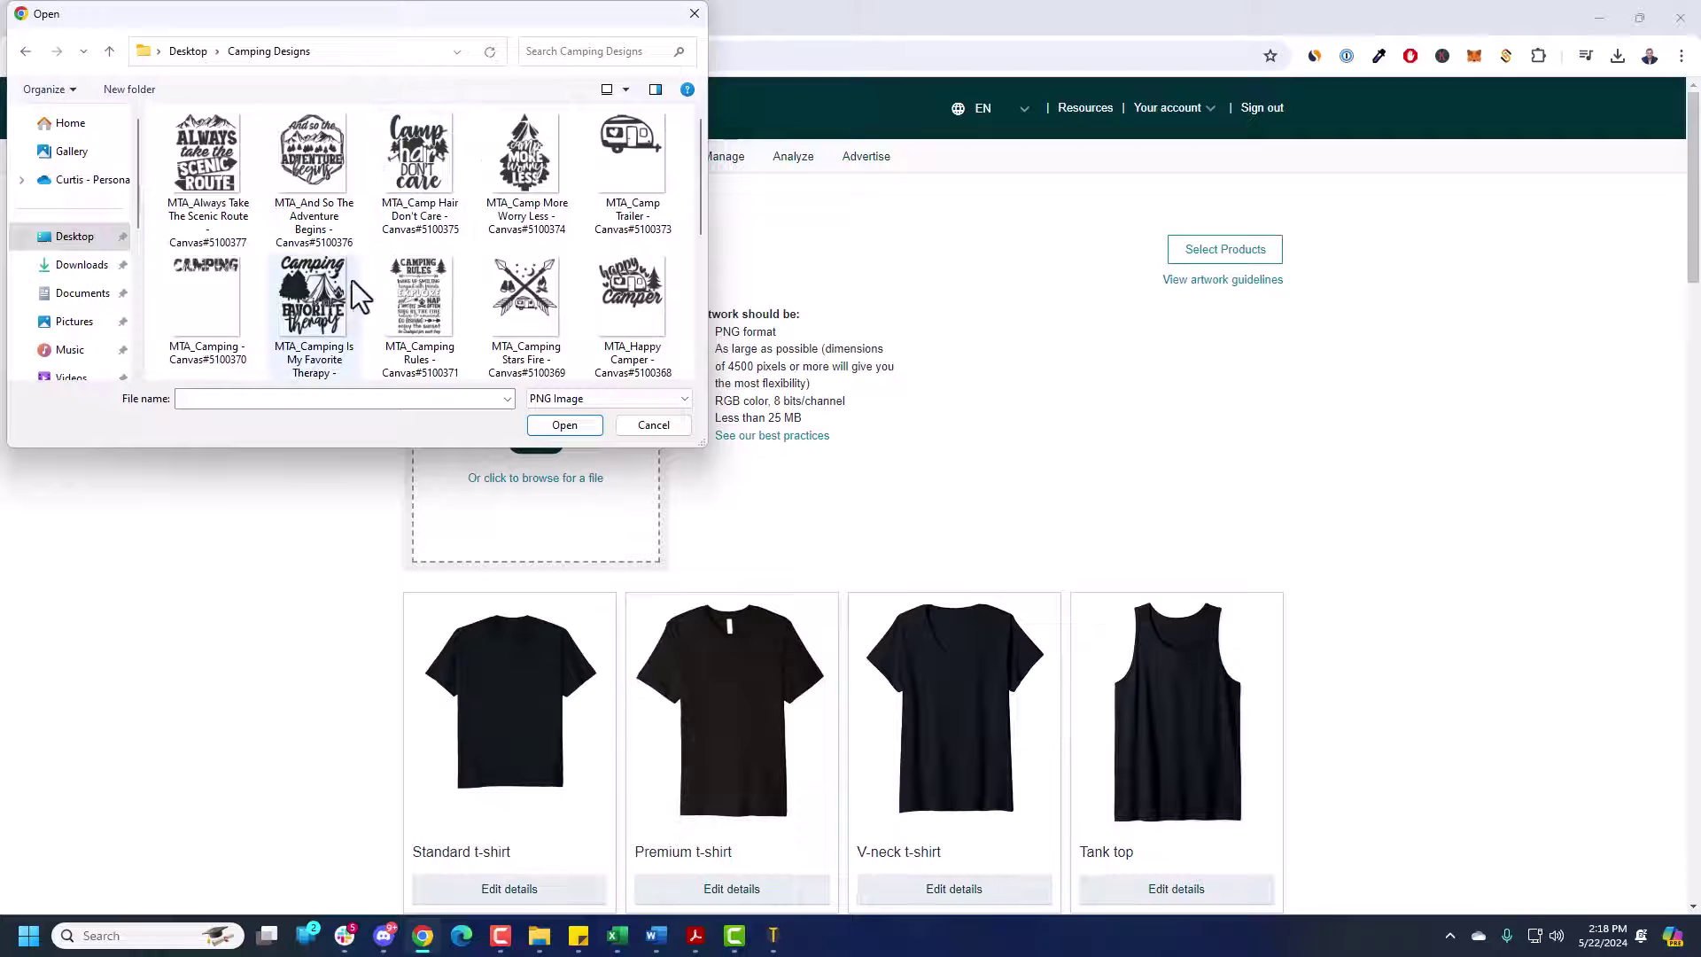
{"action": "left_click", "coordinate": [696, 16]}
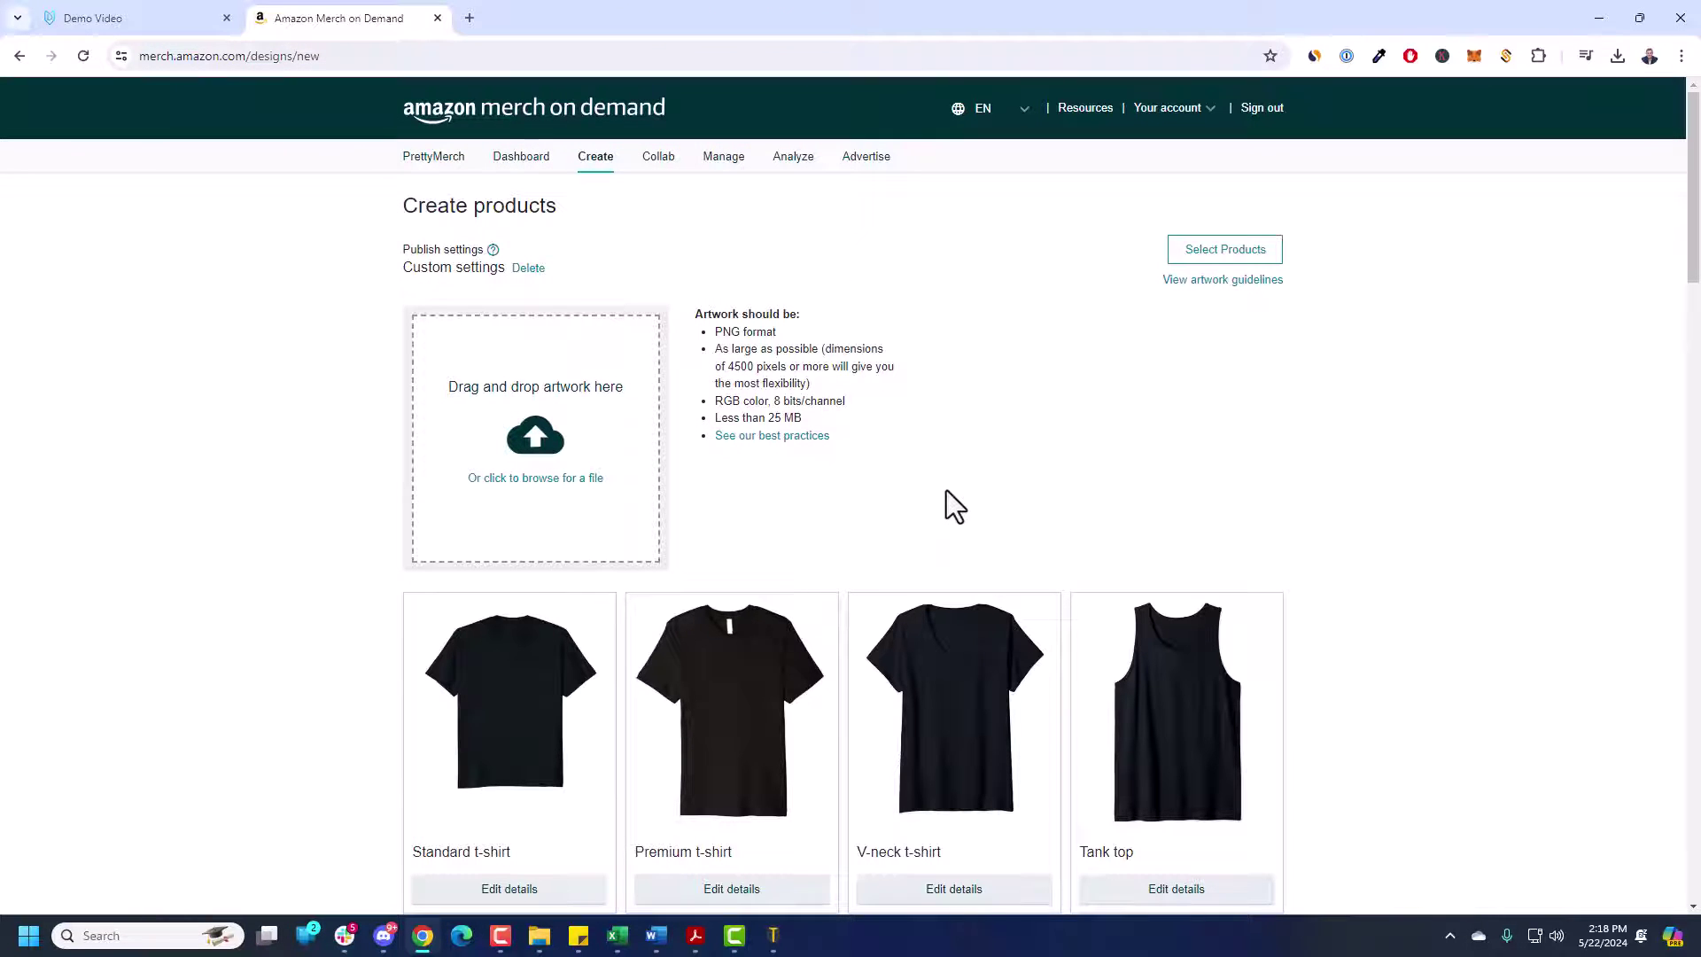
- Open the Standard t-shirt details and examine its fit types, colors and suggested list prices per marketplace
{"action": "scroll", "coordinate": [926, 352], "scroll_direction": "down", "scroll_amount": 1}
{"action": "left_click", "coordinate": [539, 799]}
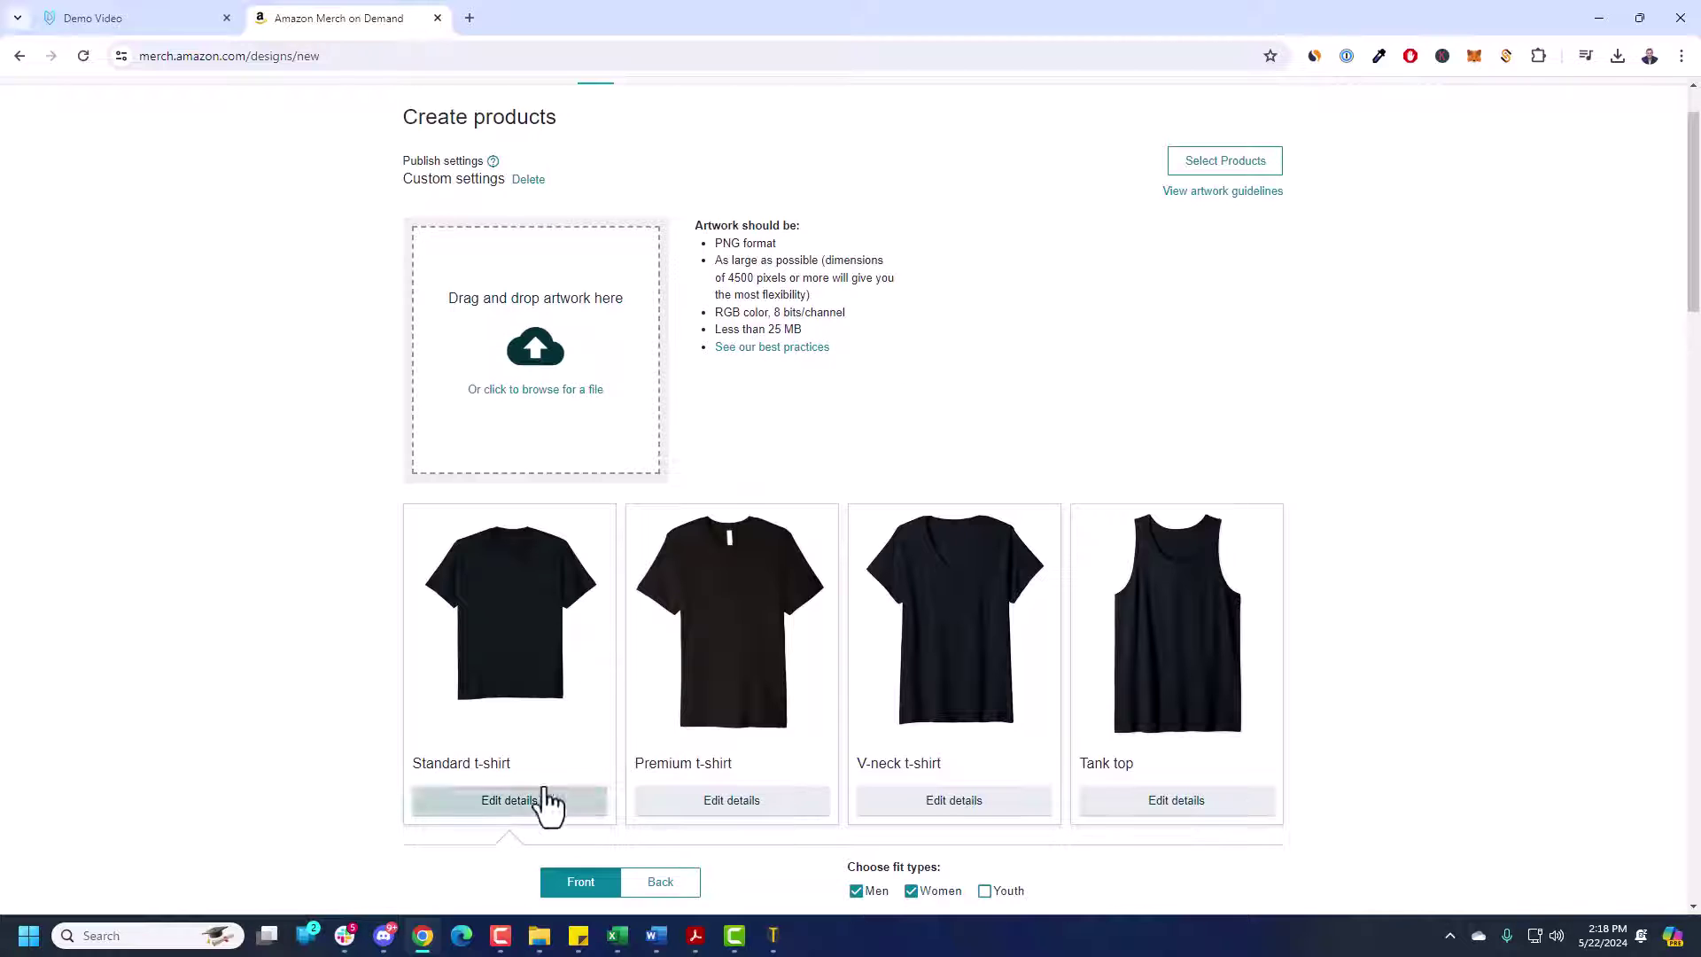
{"action": "scroll", "coordinate": [953, 732], "scroll_direction": "down", "scroll_amount": 2}
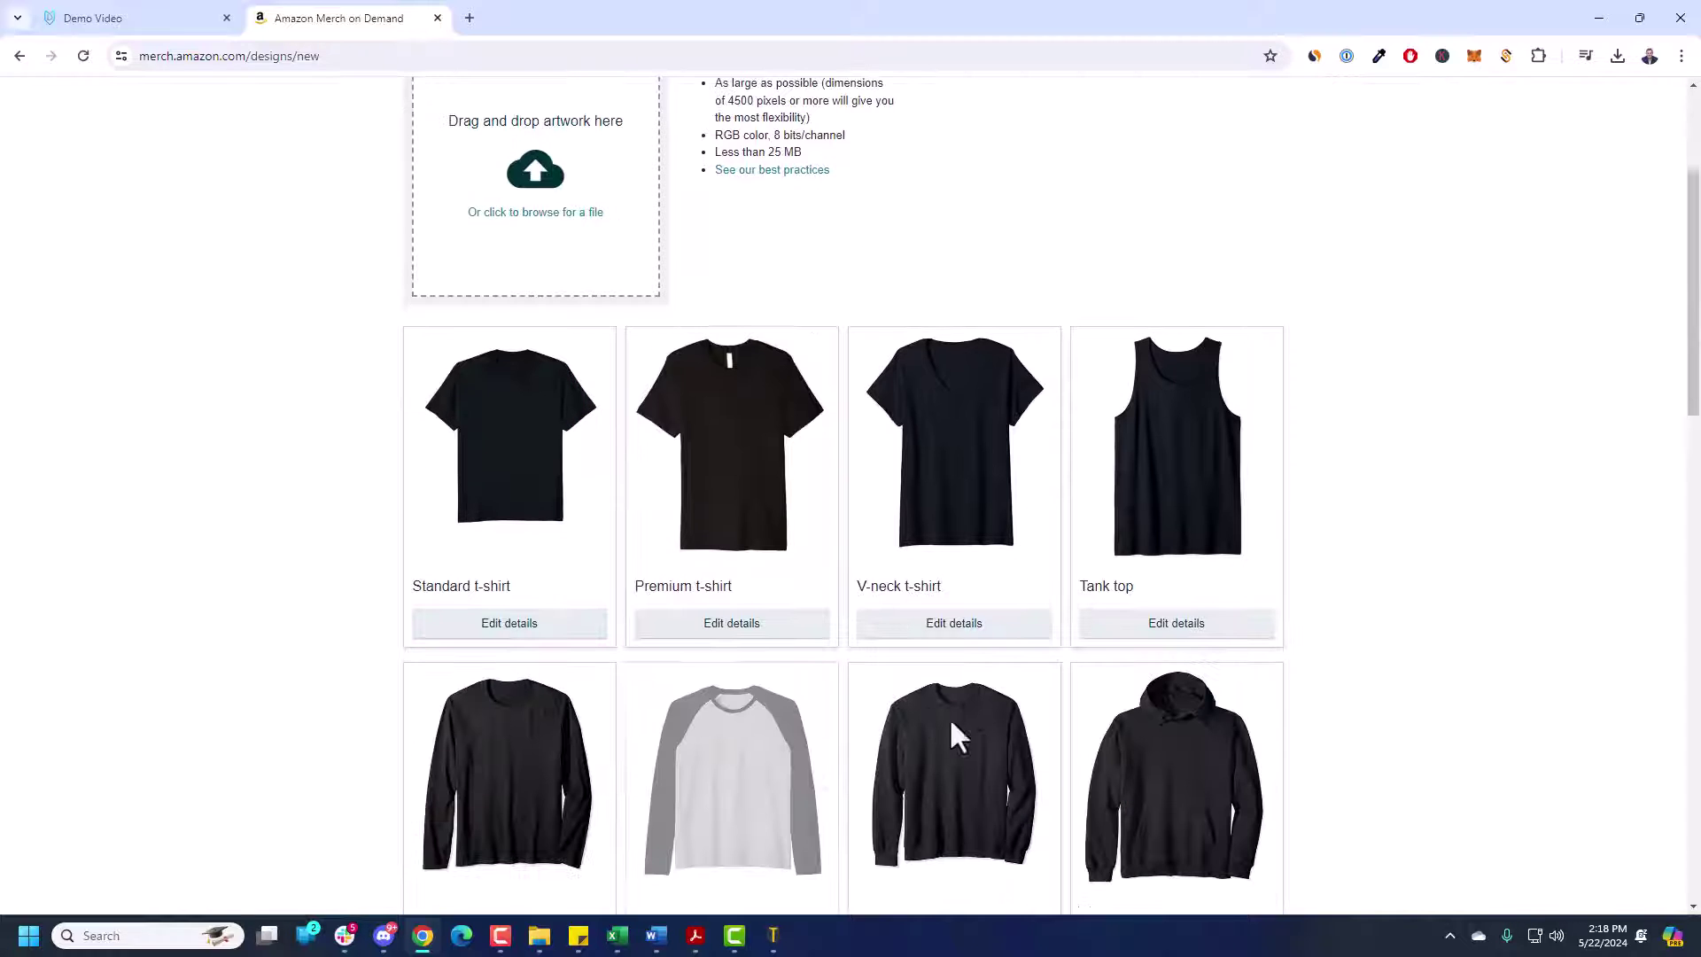
{"action": "left_click", "coordinate": [498, 630]}
{"action": "scroll", "coordinate": [779, 523], "scroll_direction": "down", "scroll_amount": 3}
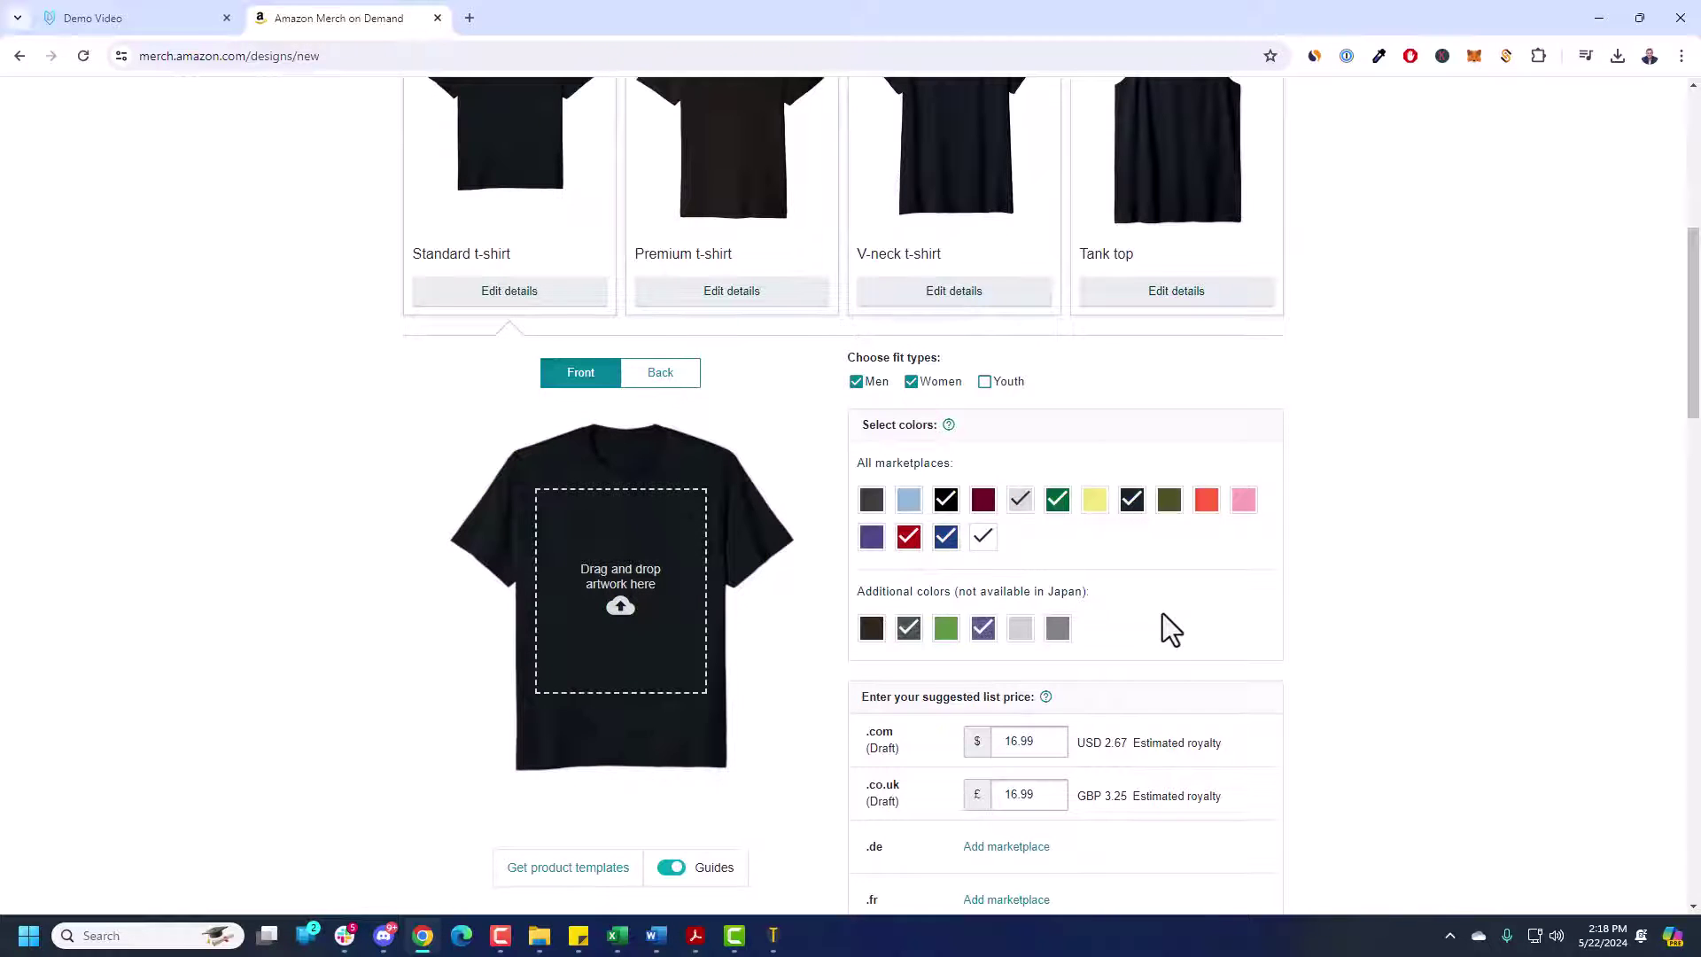
{"action": "scroll", "coordinate": [1134, 582], "scroll_direction": "down", "scroll_amount": 3}
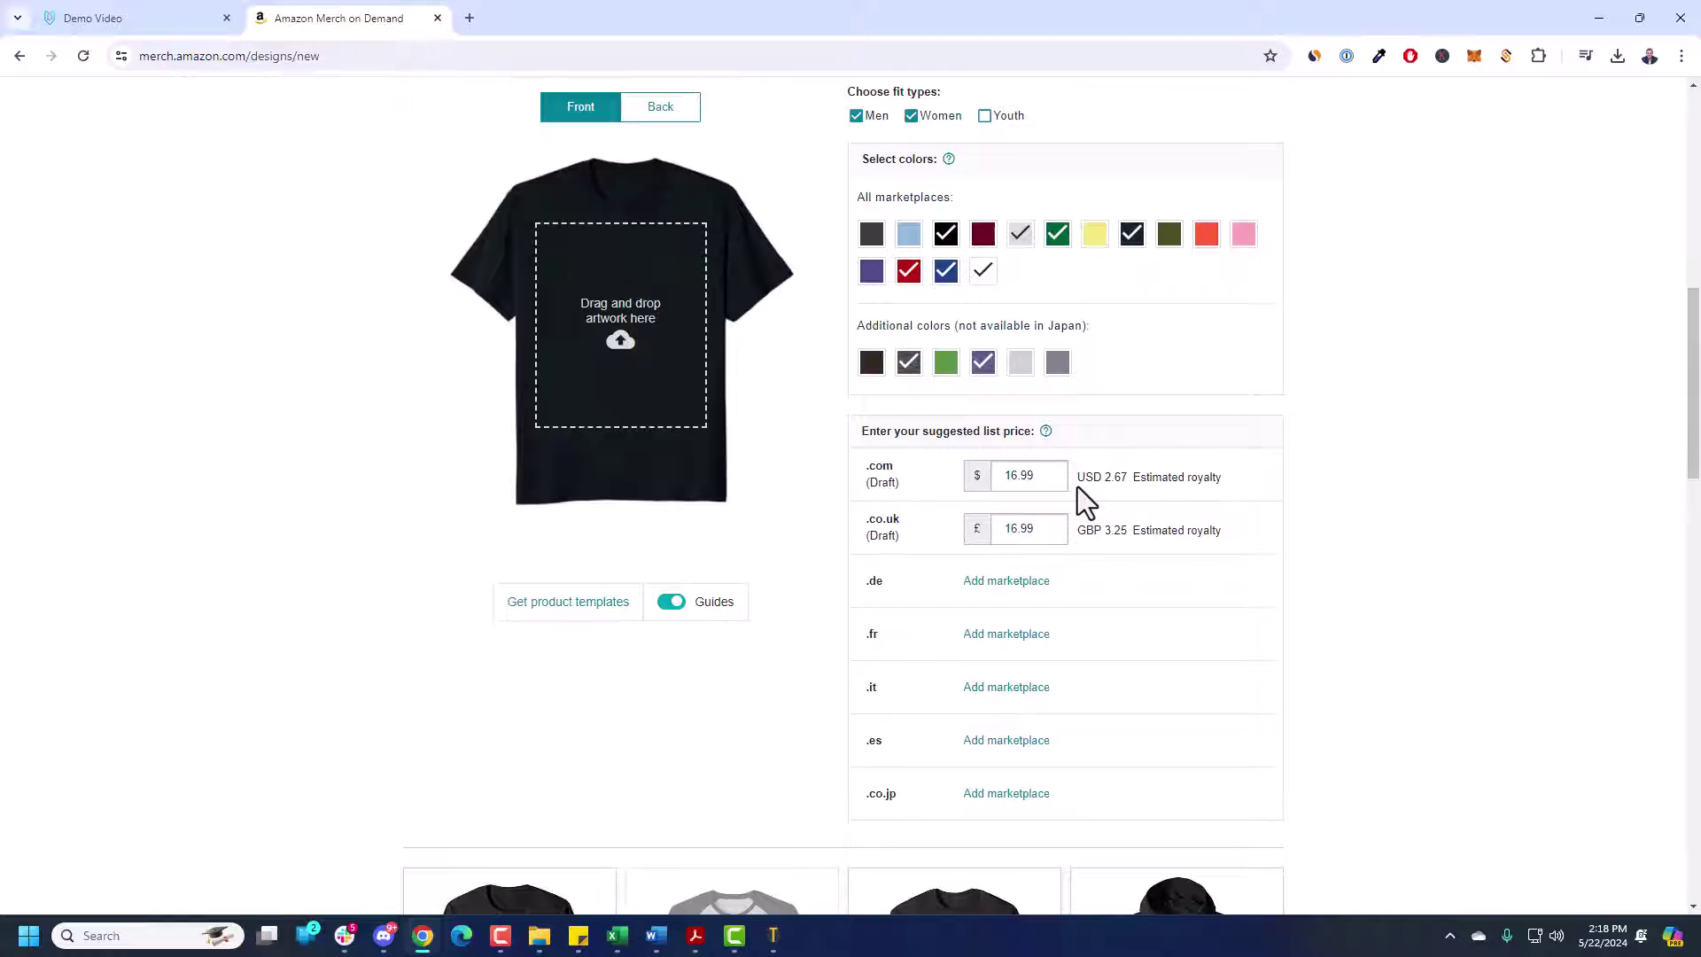
{"action": "left_click", "coordinate": [1041, 478]}
{"action": "scroll", "coordinate": [1001, 227], "scroll_direction": "up", "scroll_amount": 1}
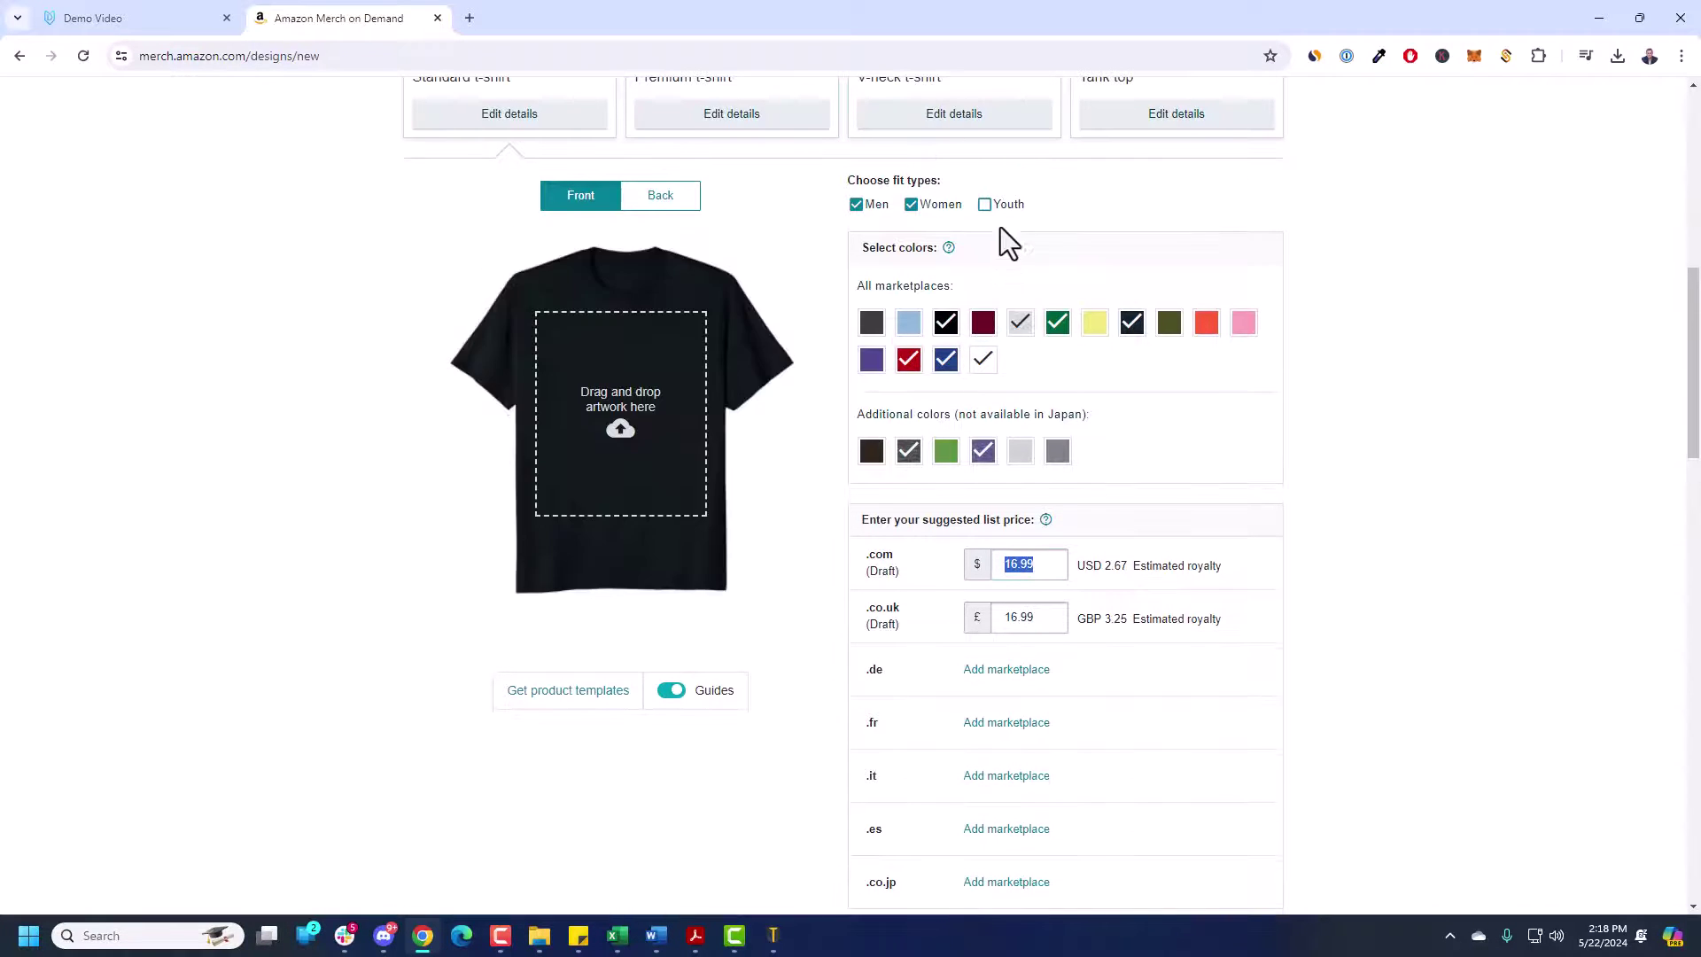
- Review the selected products and marketplaces for the design and continue with the existing selection
{"action": "scroll", "coordinate": [1177, 545], "scroll_direction": "up", "scroll_amount": 1}
{"action": "scroll", "coordinate": [1199, 545], "scroll_direction": "down", "scroll_amount": 1}
{"action": "scroll", "coordinate": [1240, 522], "scroll_direction": "up", "scroll_amount": 2}
{"action": "scroll", "coordinate": [1229, 534], "scroll_direction": "up", "scroll_amount": 5}
{"action": "left_click", "coordinate": [1225, 182]}
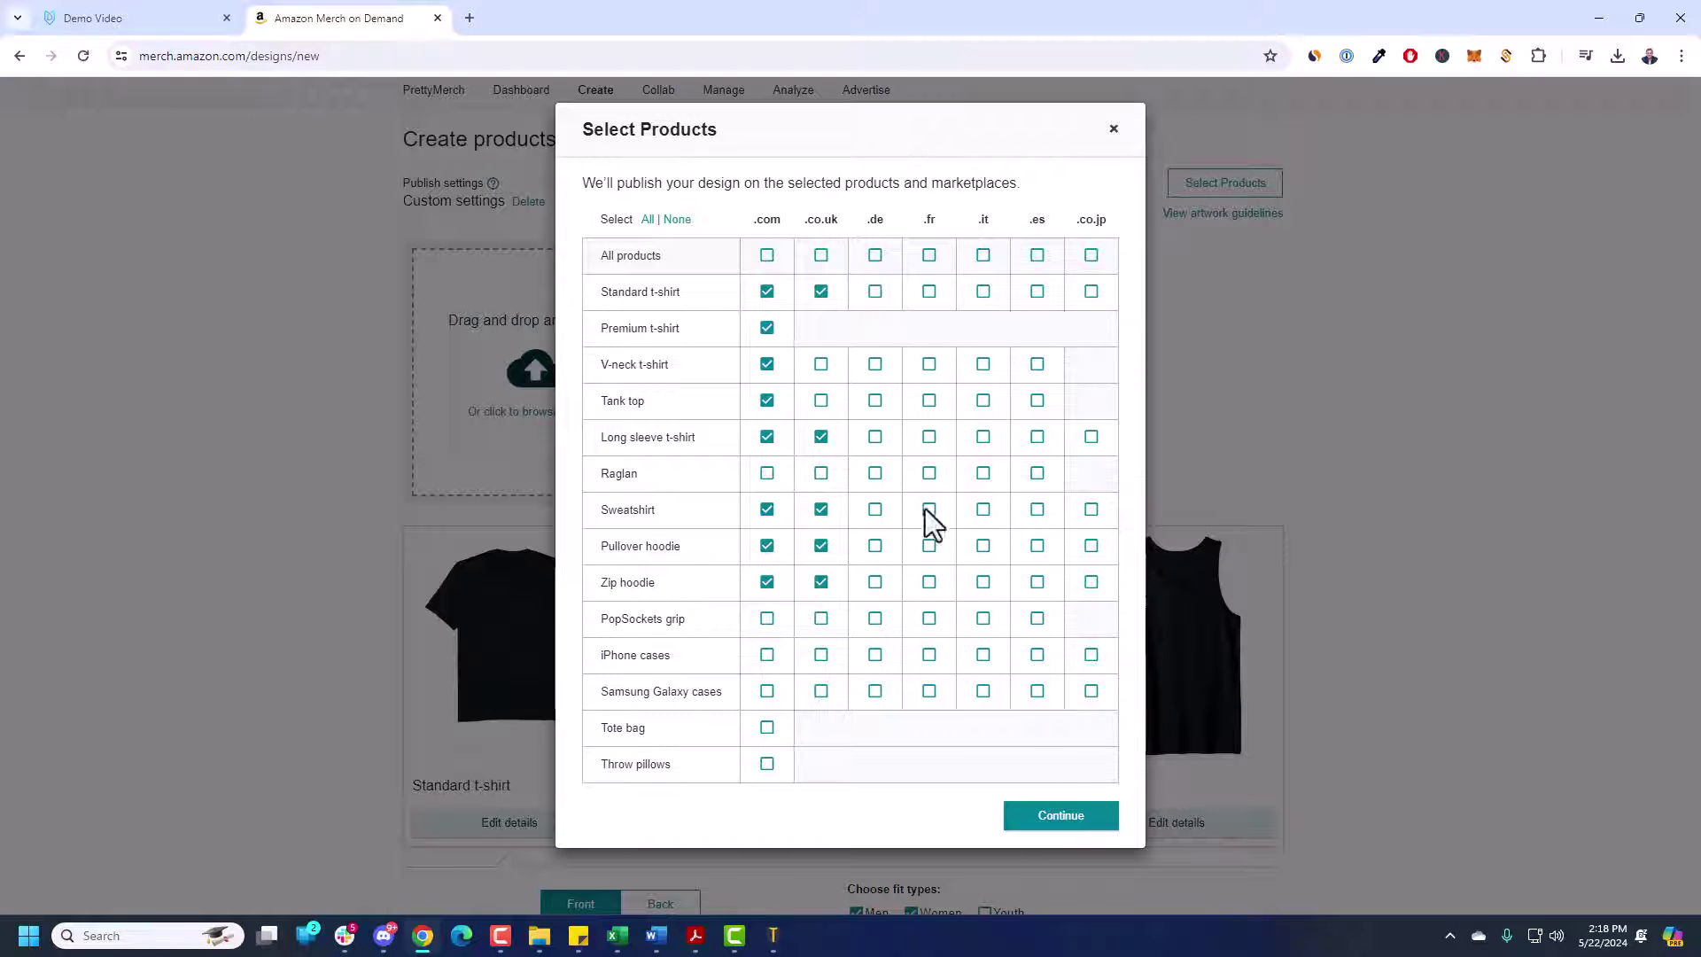
{"action": "left_click", "coordinate": [1074, 822]}
- Save the current publish settings for all products and check the Custom settings label under Publish settings
{"action": "scroll", "coordinate": [1027, 443], "scroll_direction": "down", "scroll_amount": 10}
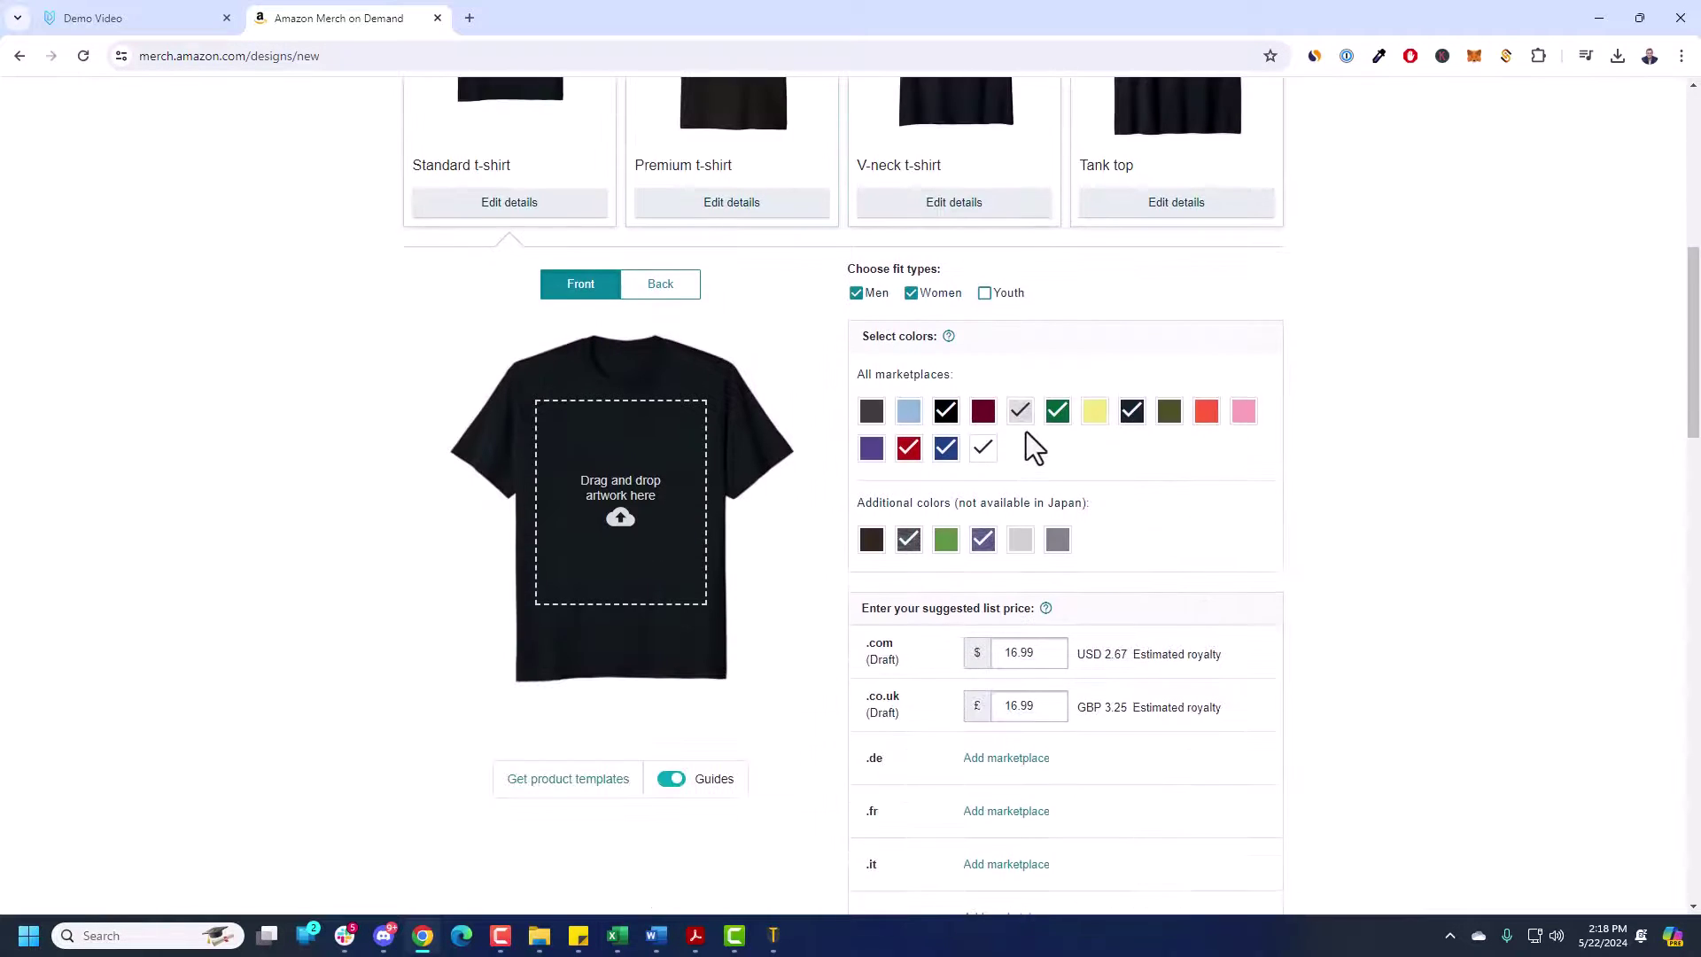
{"action": "scroll", "coordinate": [1034, 432], "scroll_direction": "down", "scroll_amount": 5}
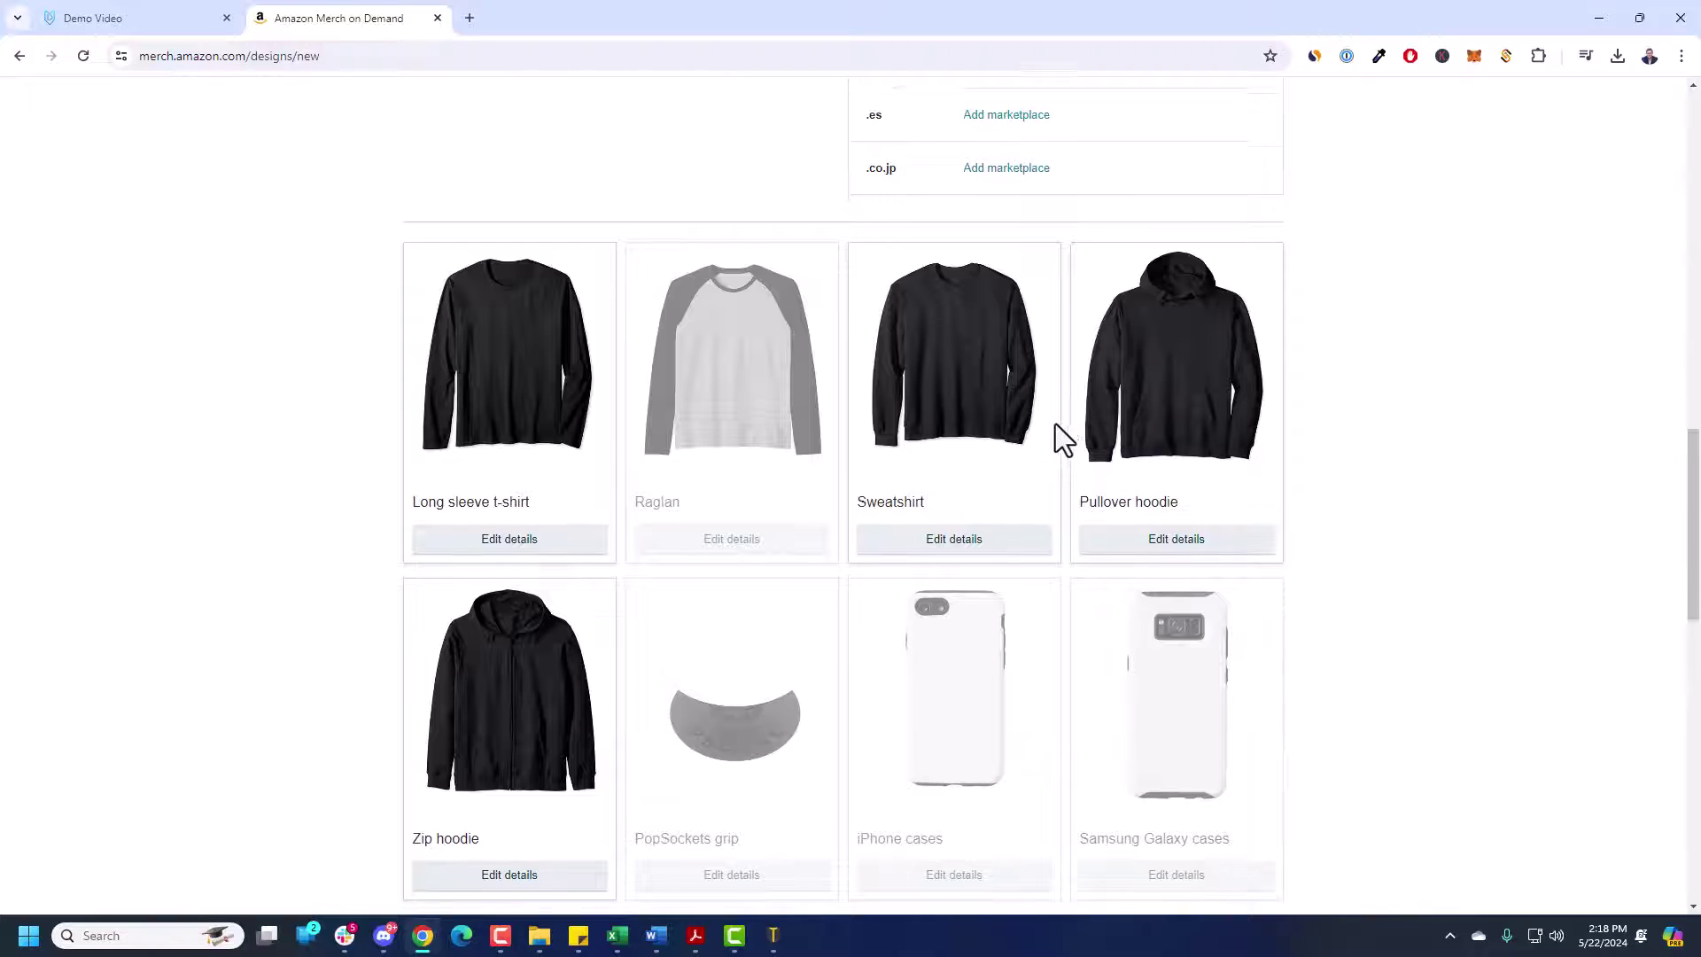
{"action": "scroll", "coordinate": [1063, 425], "scroll_direction": "down", "scroll_amount": 12}
{"action": "scroll", "coordinate": [1116, 428], "scroll_direction": "down", "scroll_amount": 1}
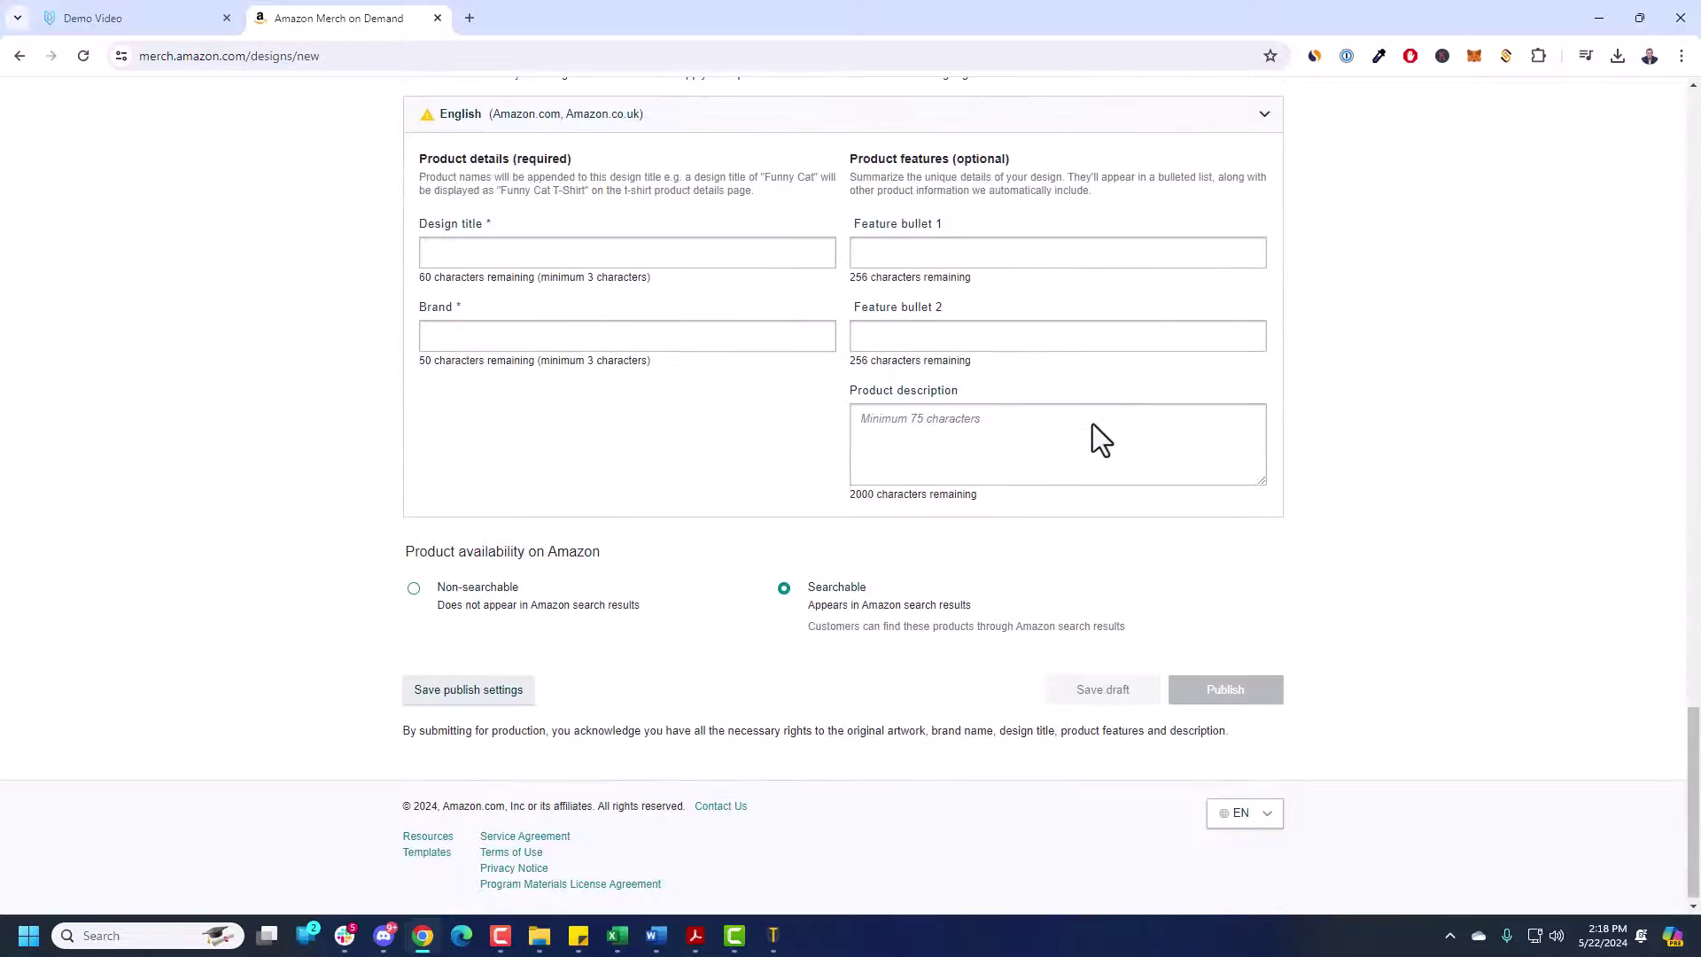
{"action": "left_click", "coordinate": [434, 688]}
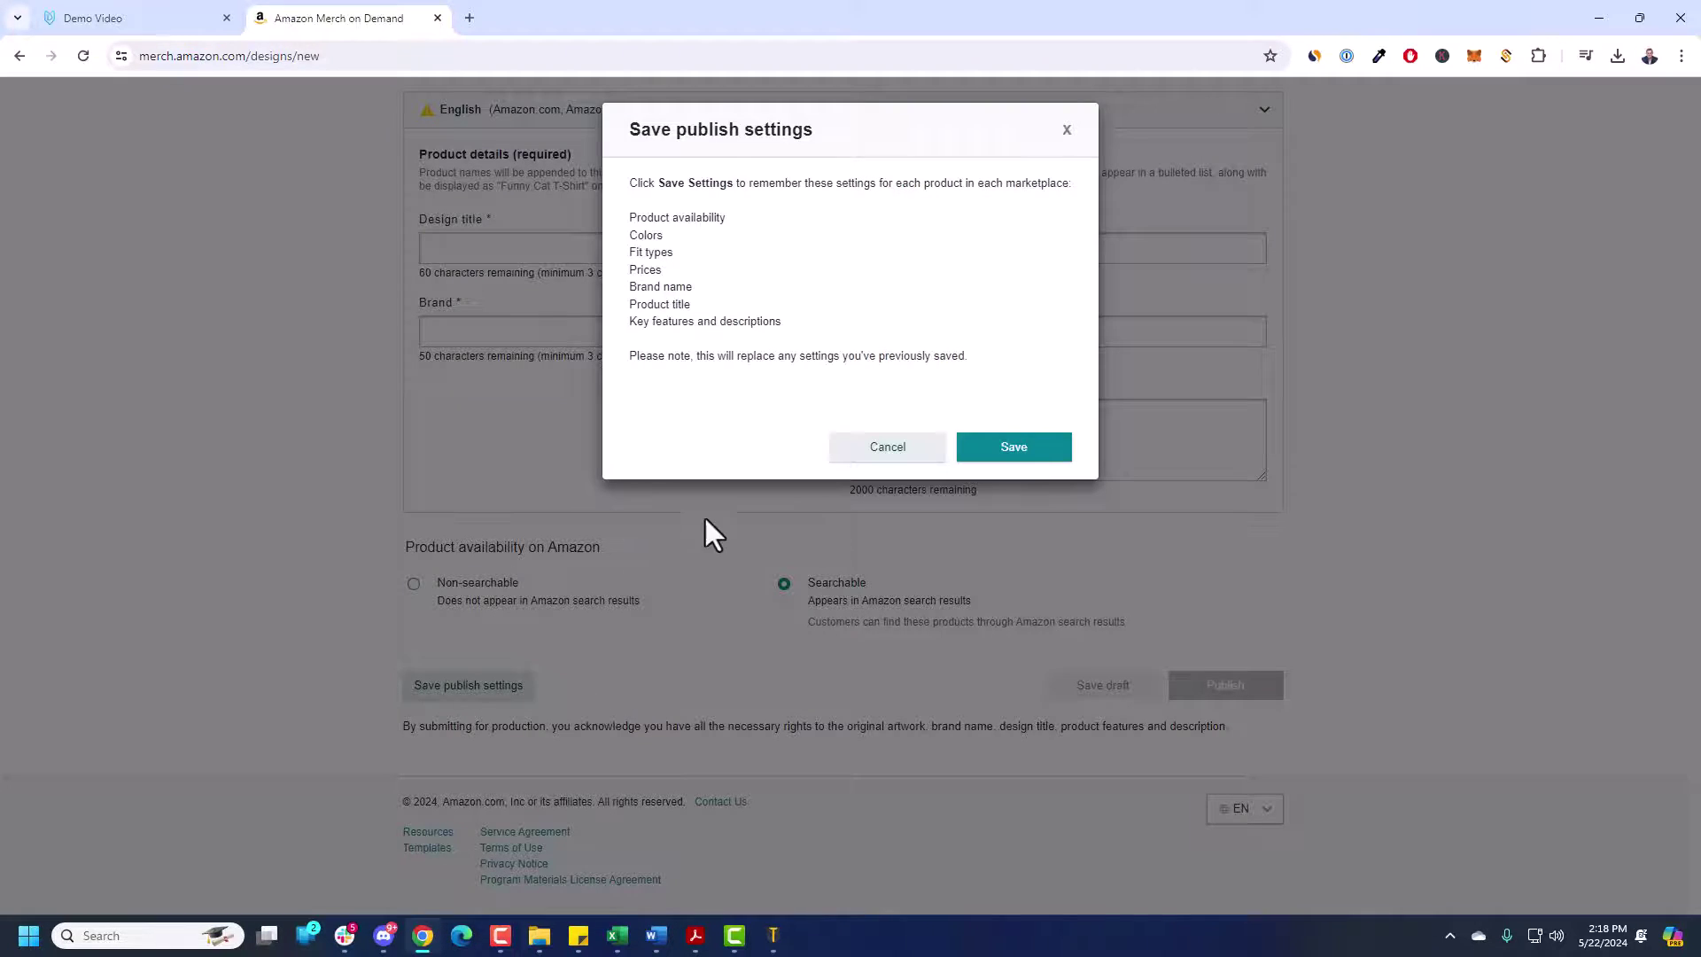
{"action": "left_click", "coordinate": [1030, 453]}
{"action": "scroll", "coordinate": [691, 523], "scroll_direction": "up", "scroll_amount": 15}
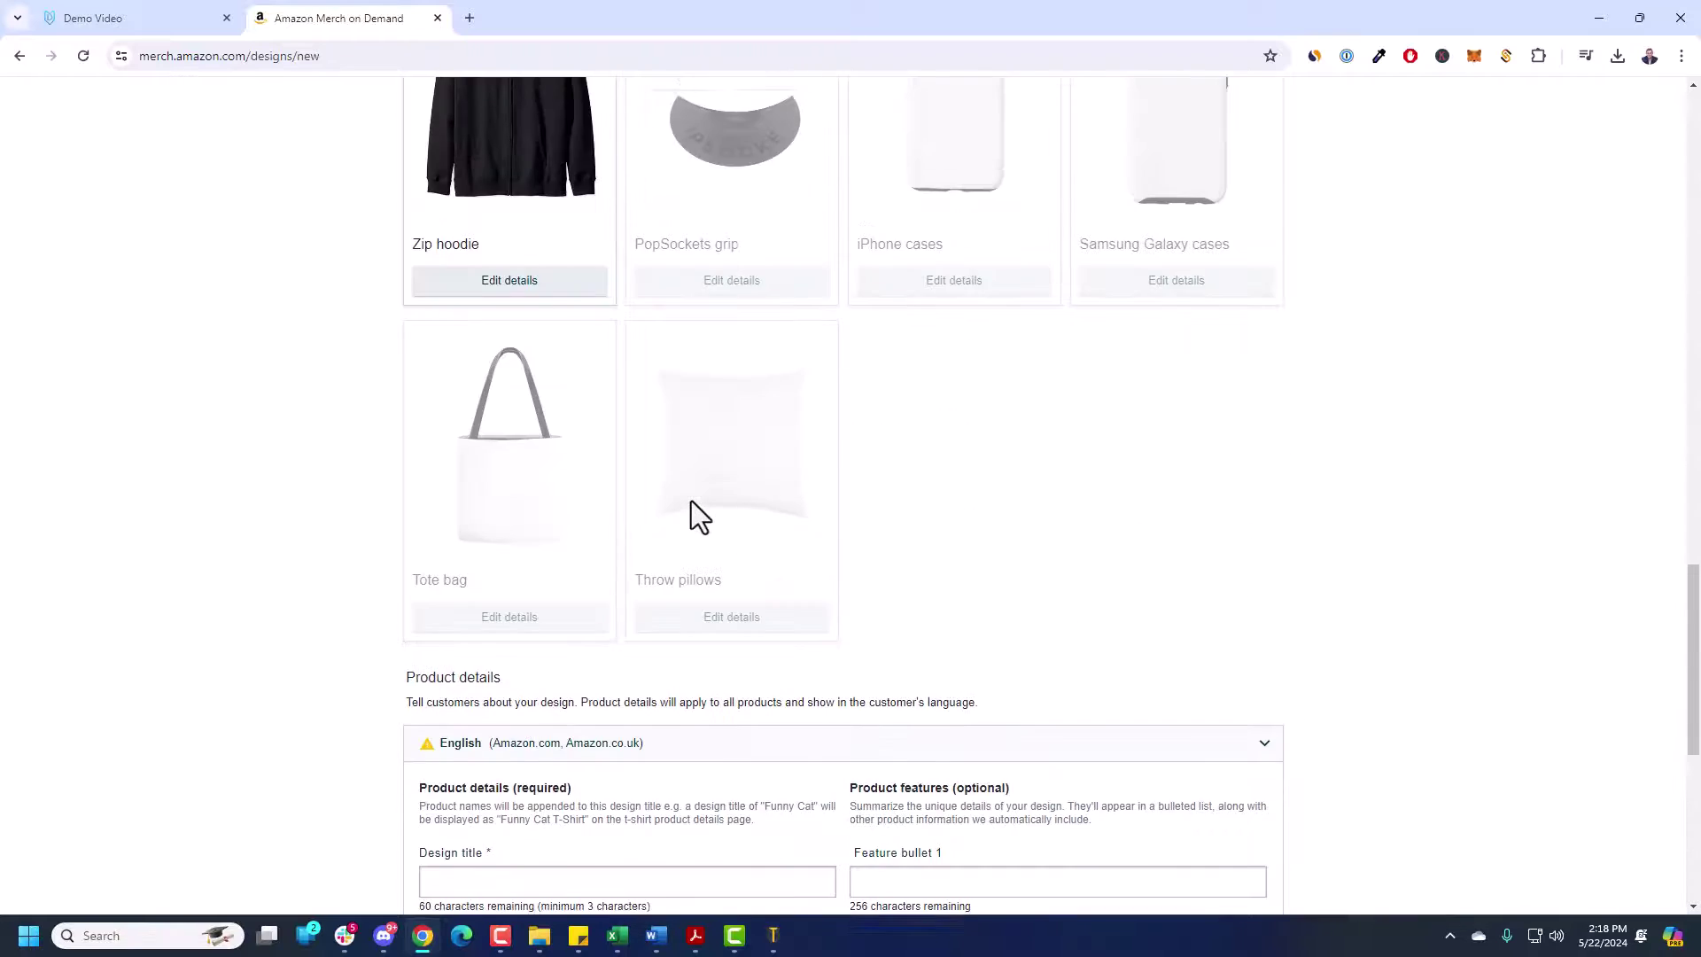
{"action": "scroll", "coordinate": [691, 502], "scroll_direction": "up", "scroll_amount": 8}
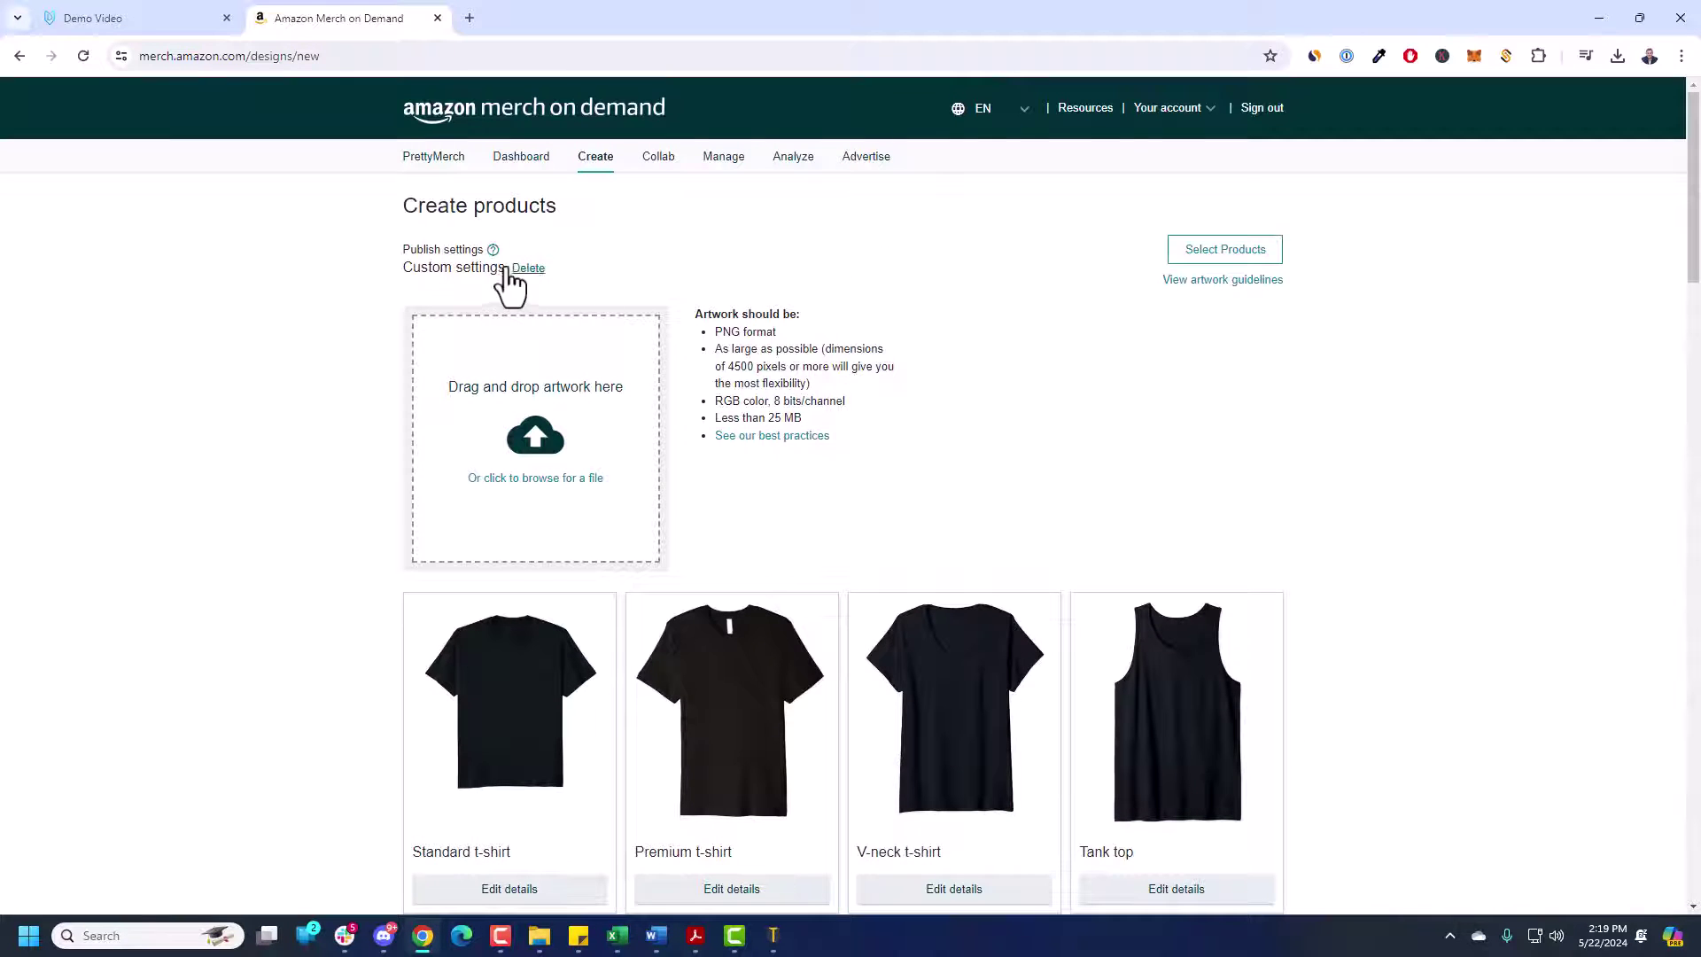
{"action": "left_click_drag", "start_coordinate": [408, 271], "coordinate": [503, 269]}
{"action": "left_click", "coordinate": [585, 282]}
- Switch to MyDesigns, open the Demo Video listings from the token settings, and minimize the browser to return to Merch Titans Automation
{"action": "left_click", "coordinate": [163, 18]}
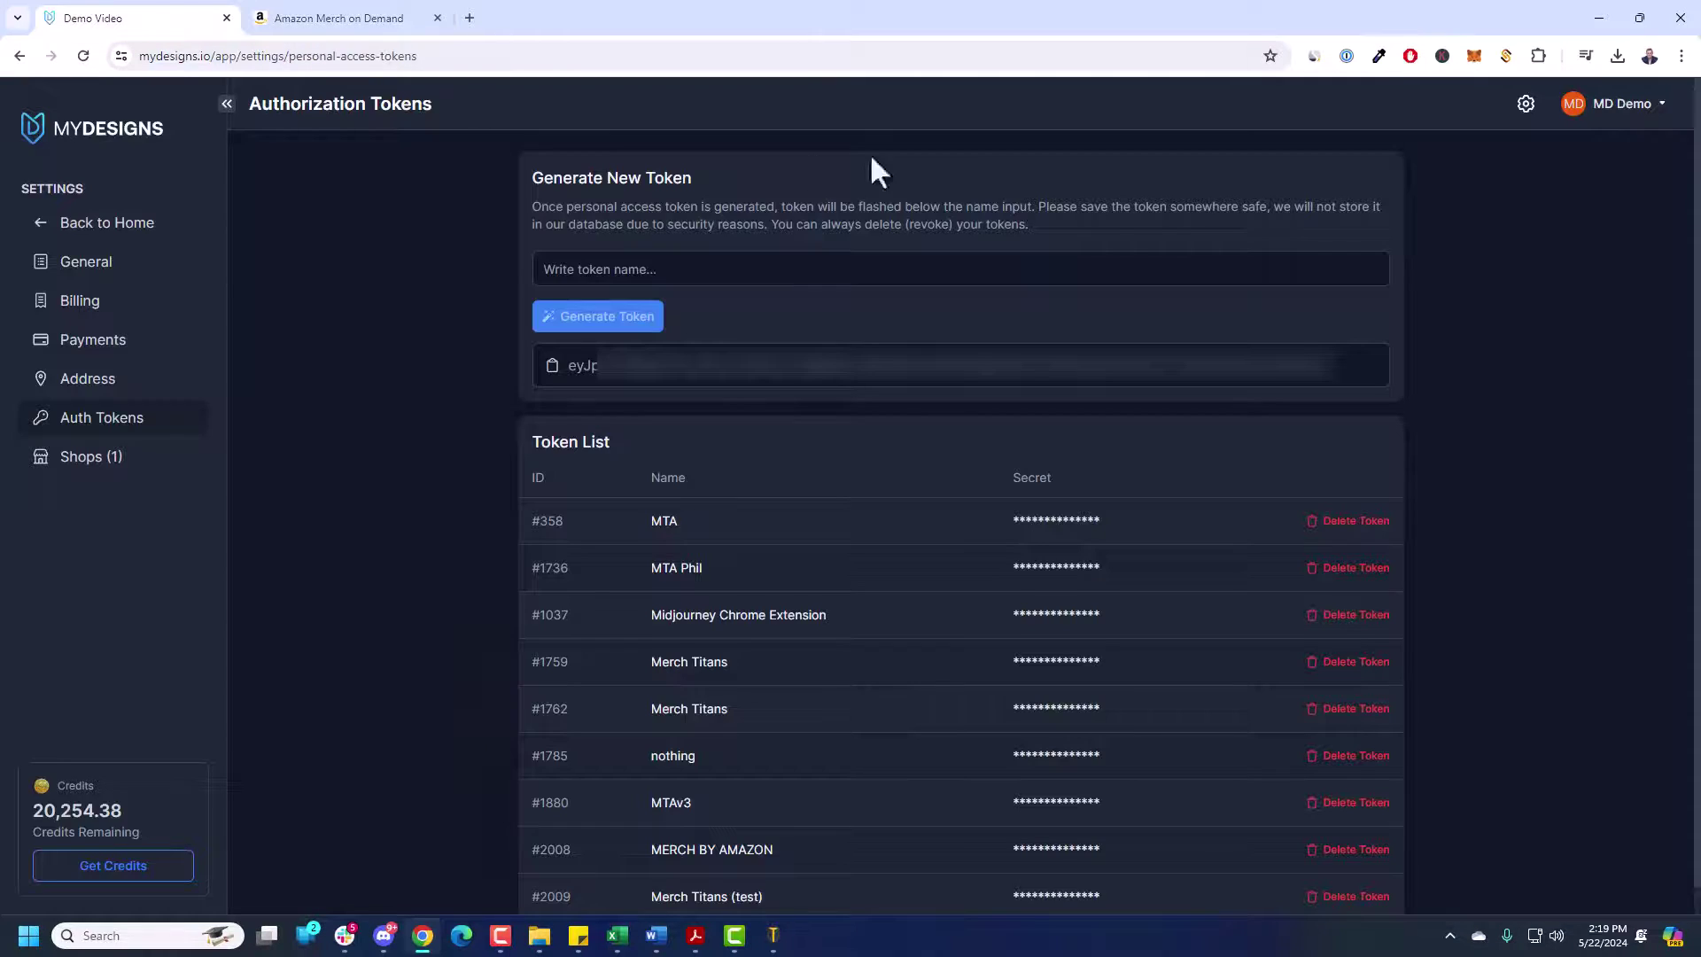
{"action": "left_click", "coordinate": [124, 223]}
{"action": "left_click", "coordinate": [129, 264]}
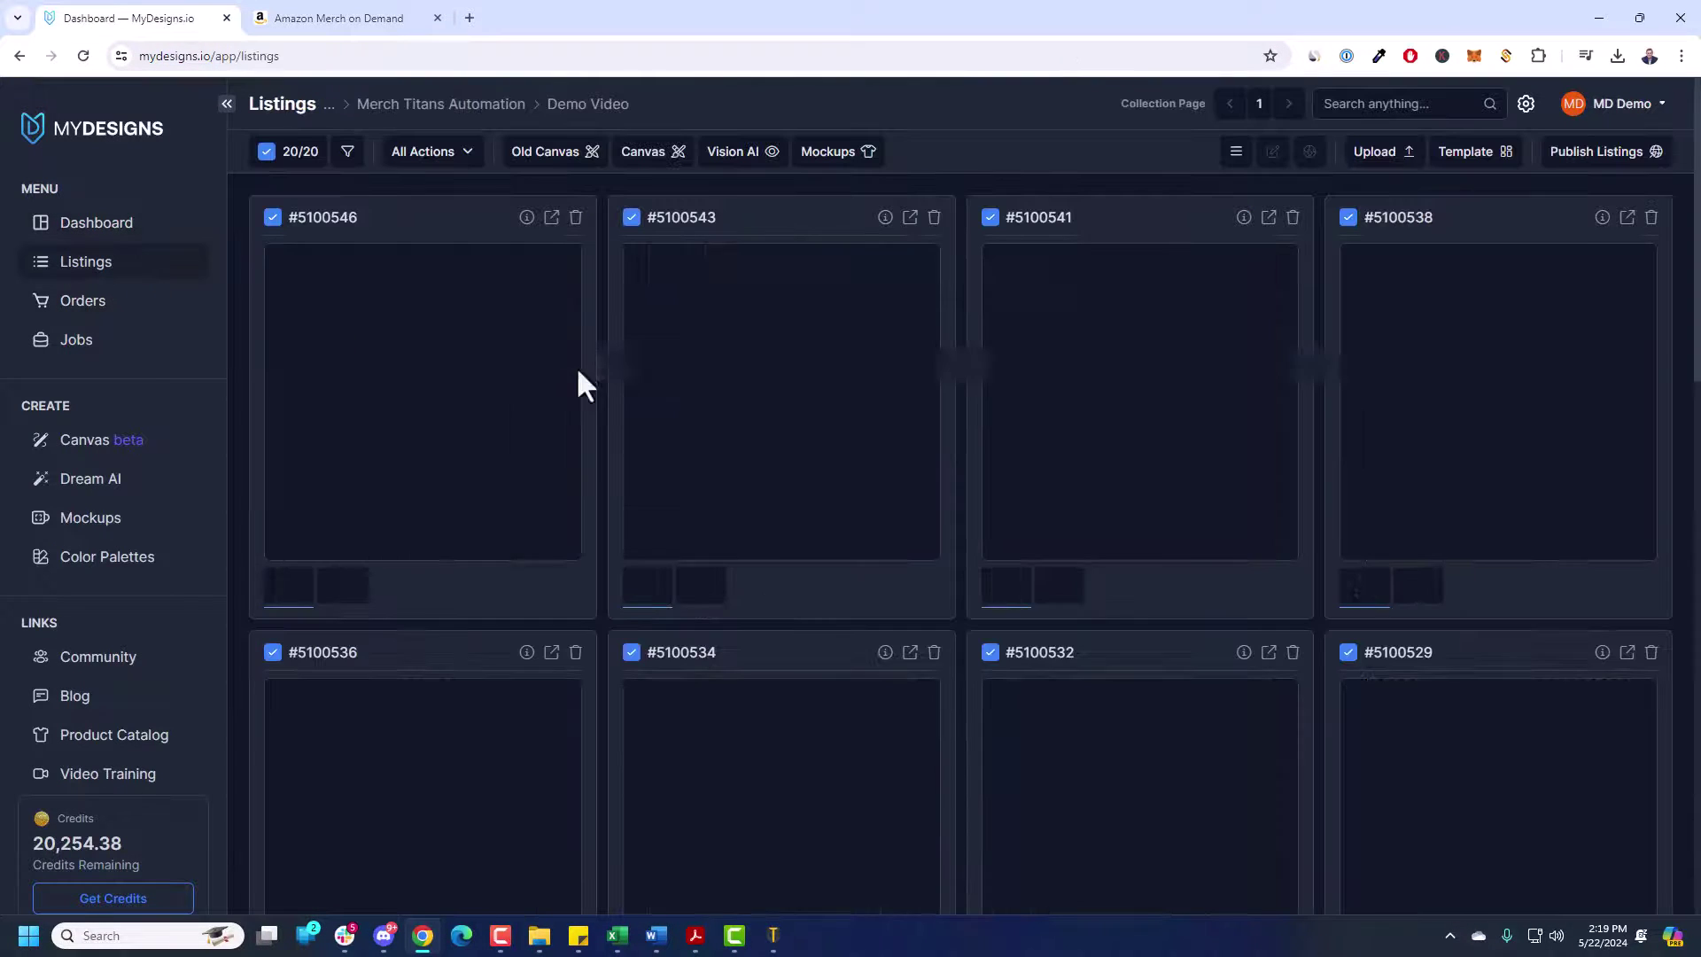
{"action": "left_click", "coordinate": [1600, 18]}
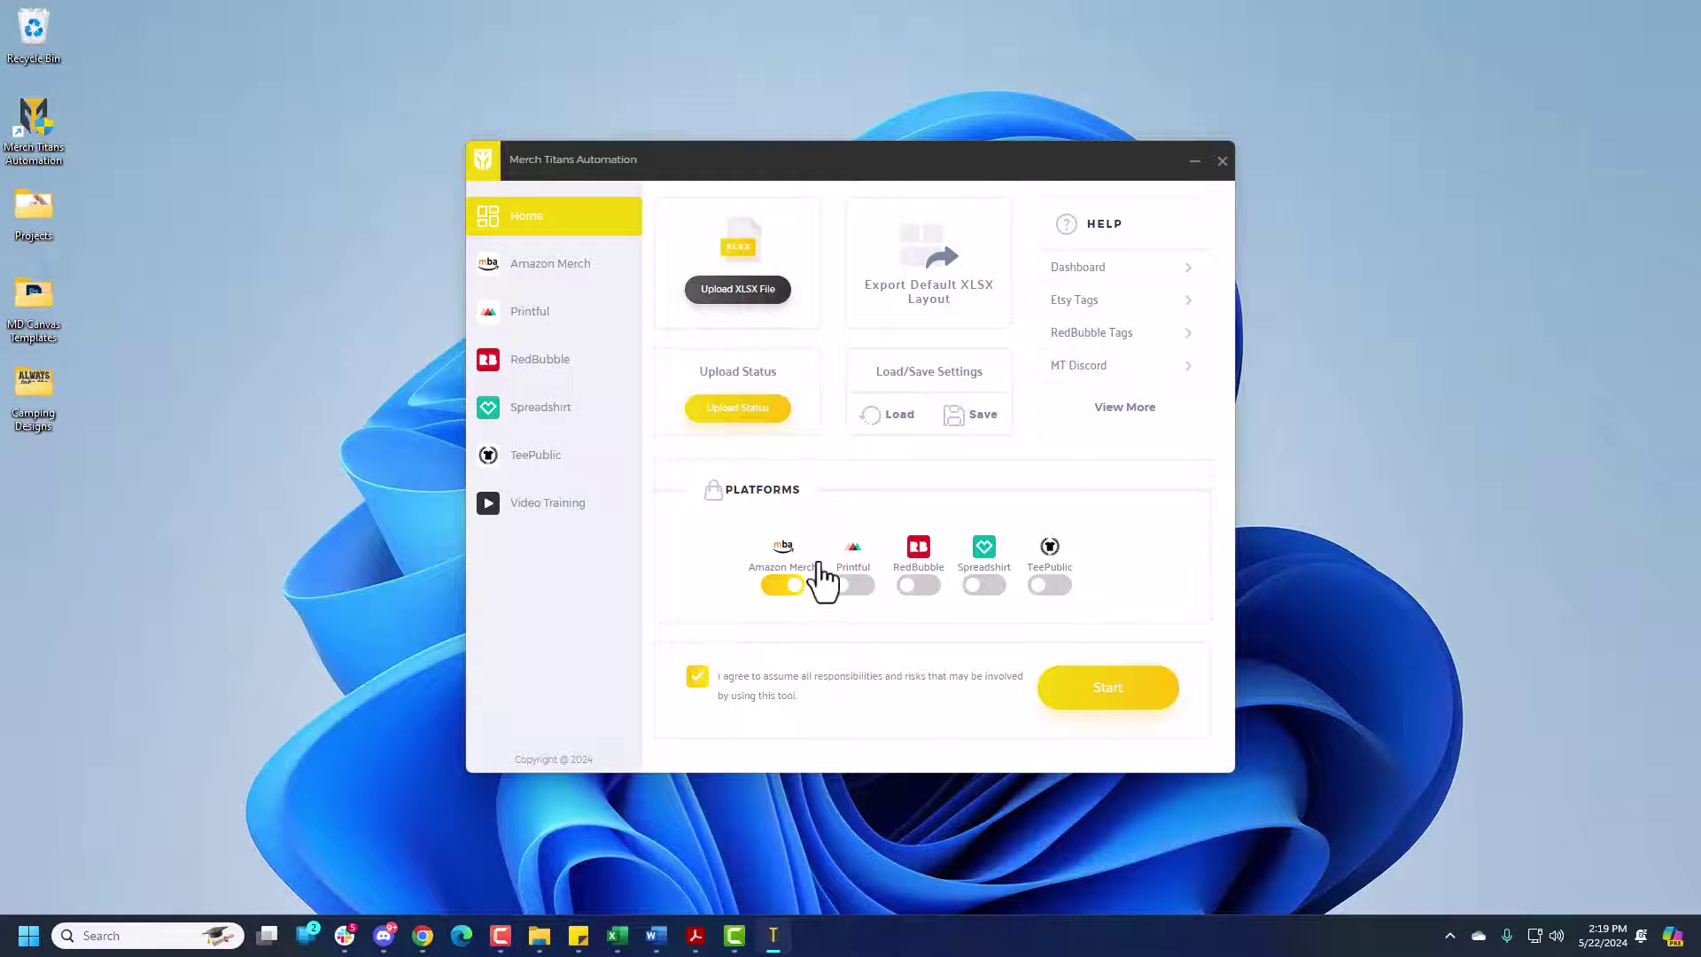
- Proceed with Amazon Merch as the platform, review the Demo Video.xlsx listings marked for publishing, and start the upload
{"action": "left_click", "coordinate": [1104, 705]}
{"action": "scroll", "coordinate": [944, 532], "scroll_direction": "down", "scroll_amount": 1}
{"action": "scroll", "coordinate": [944, 498], "scroll_direction": "down", "scroll_amount": 7}
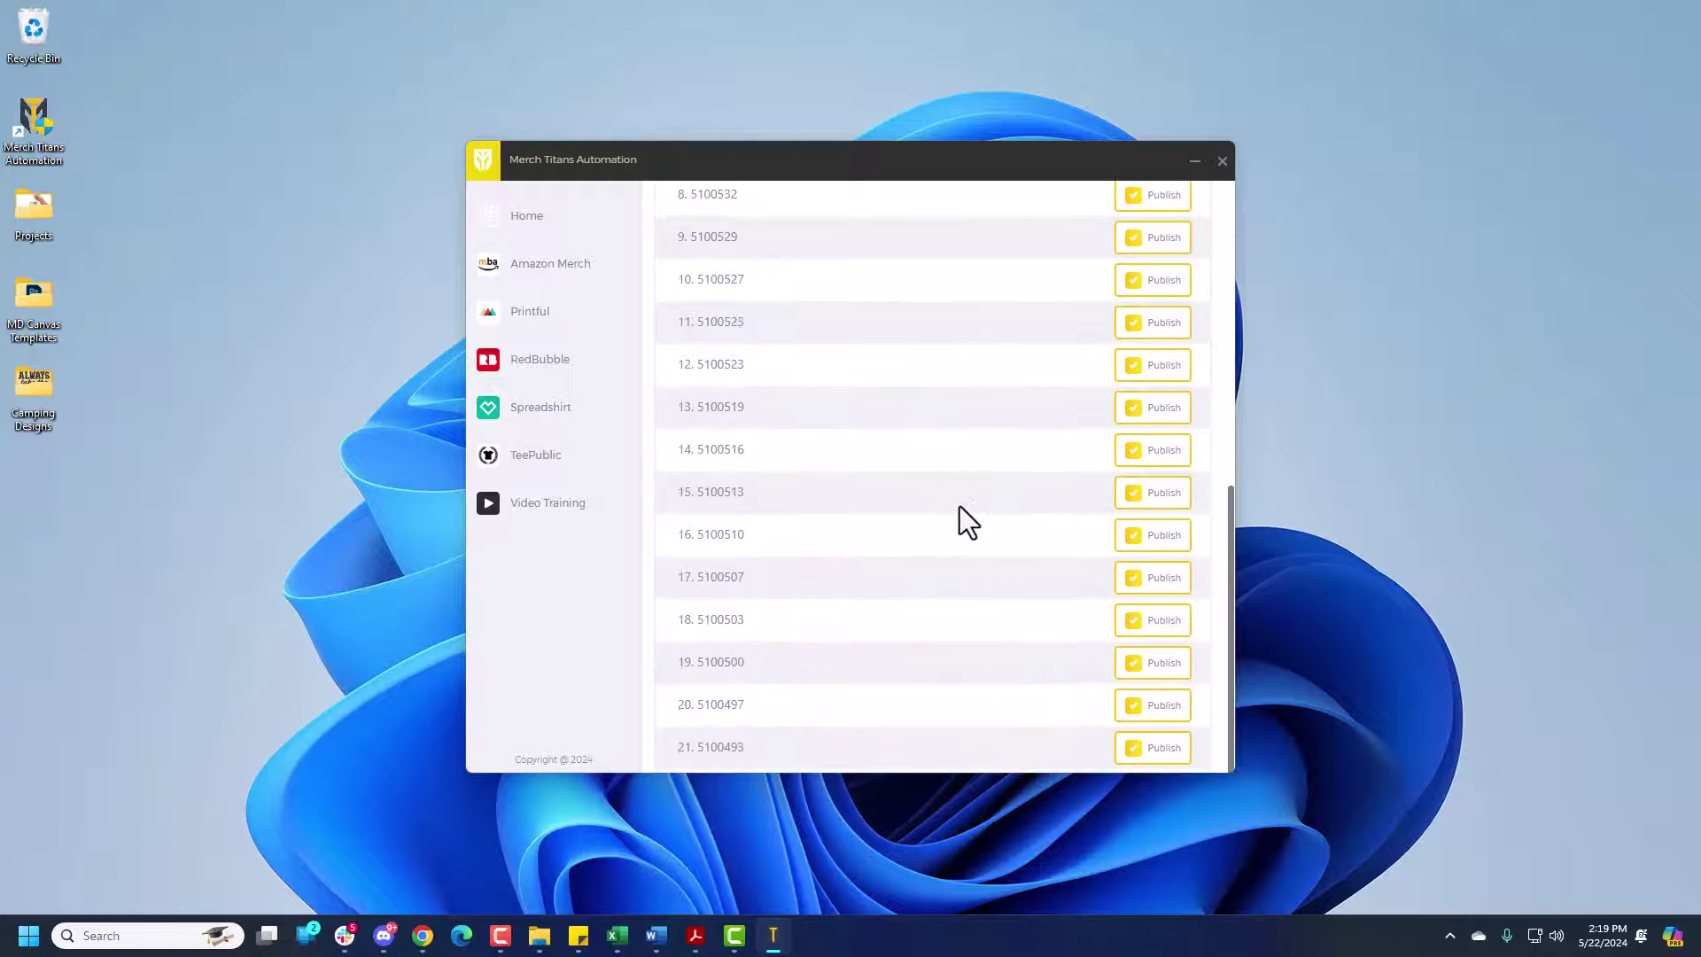
{"action": "scroll", "coordinate": [960, 509], "scroll_direction": "up", "scroll_amount": 7}
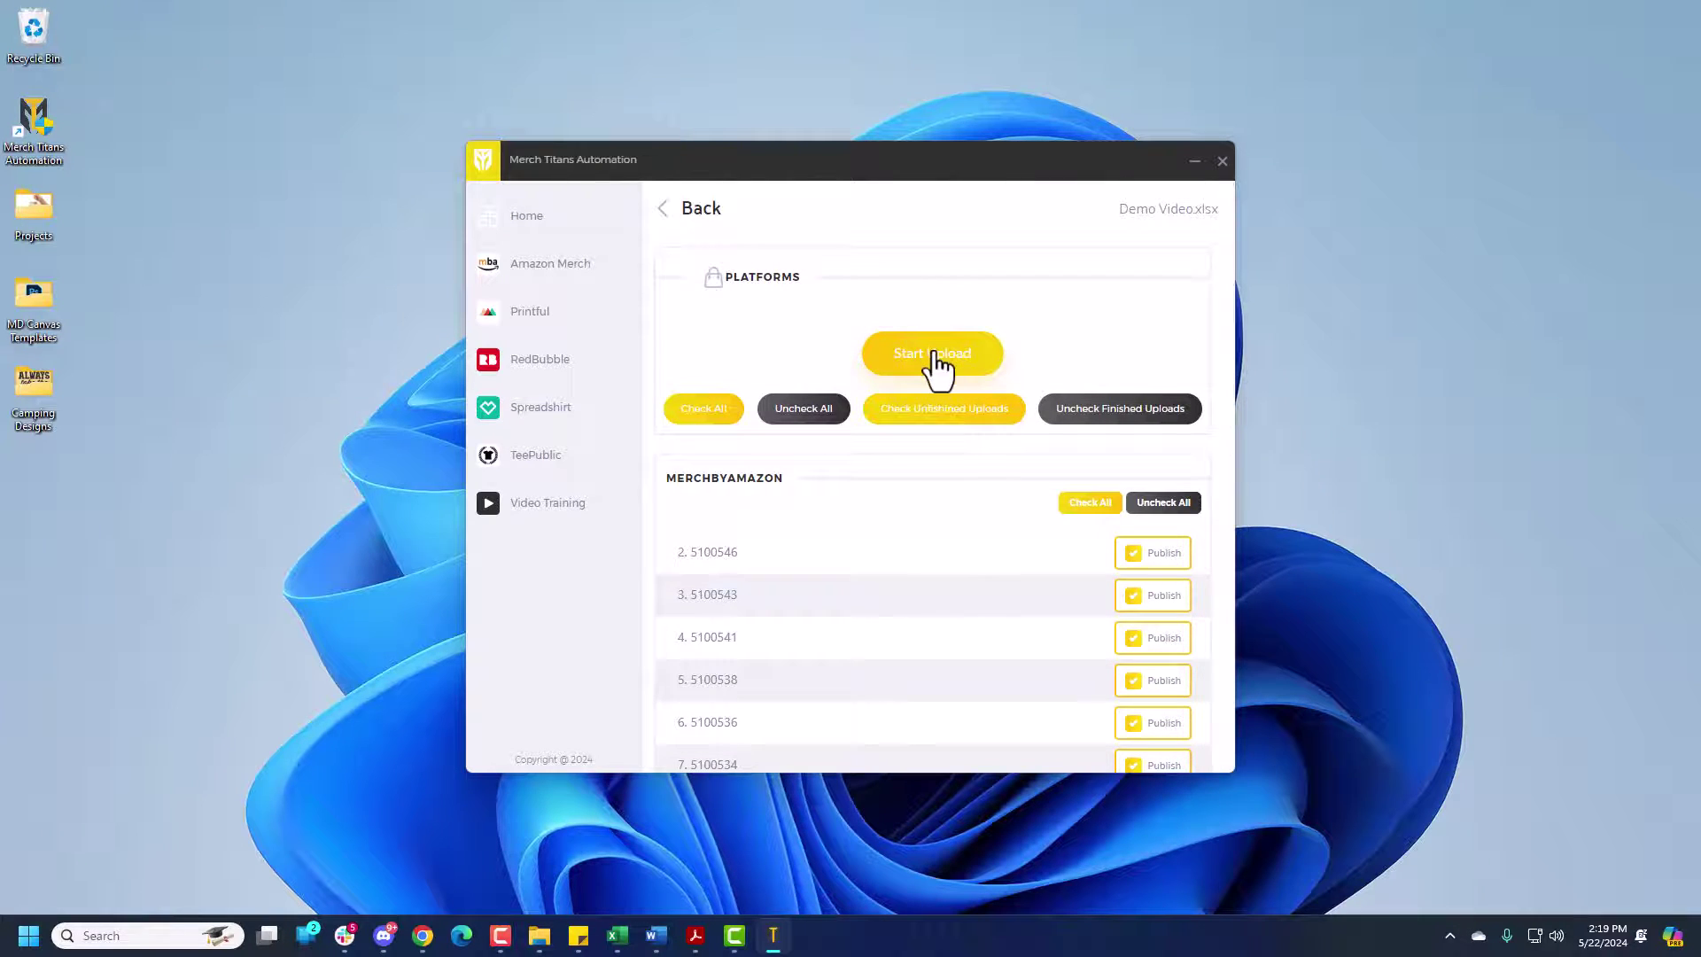
{"action": "left_click", "coordinate": [936, 365]}
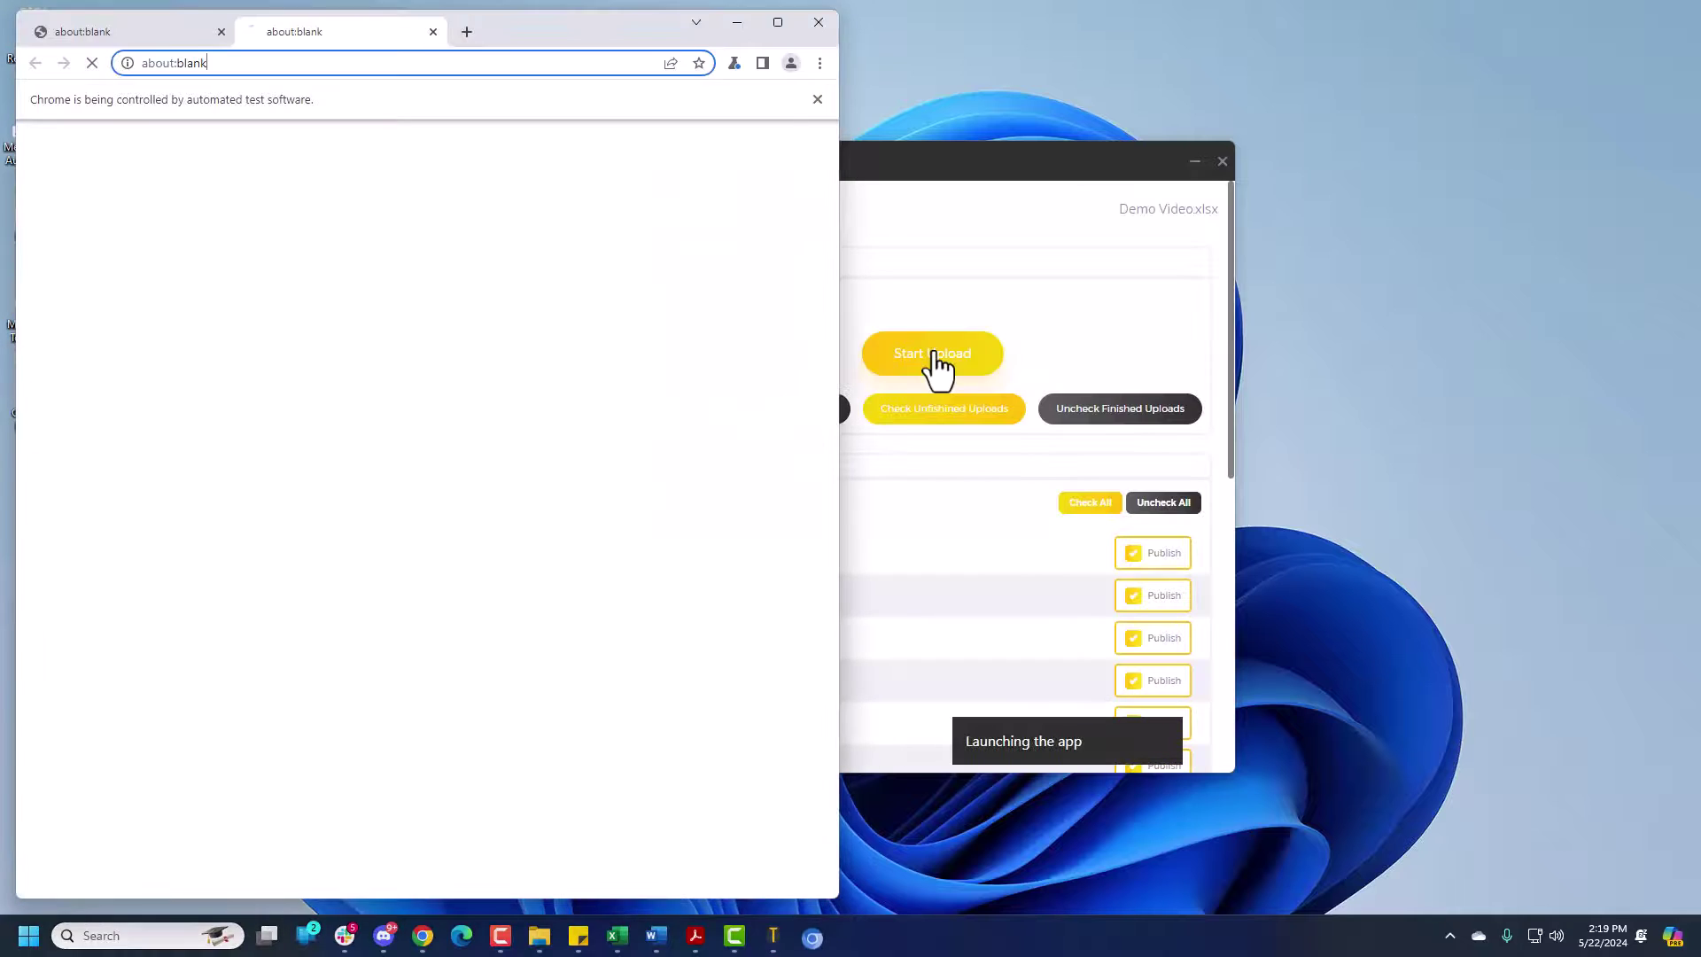
- Maximize the automated browser window and examine how the title, brand, feature bullets and description are filled in on Amazon Merch
{"action": "left_click", "coordinate": [778, 23]}
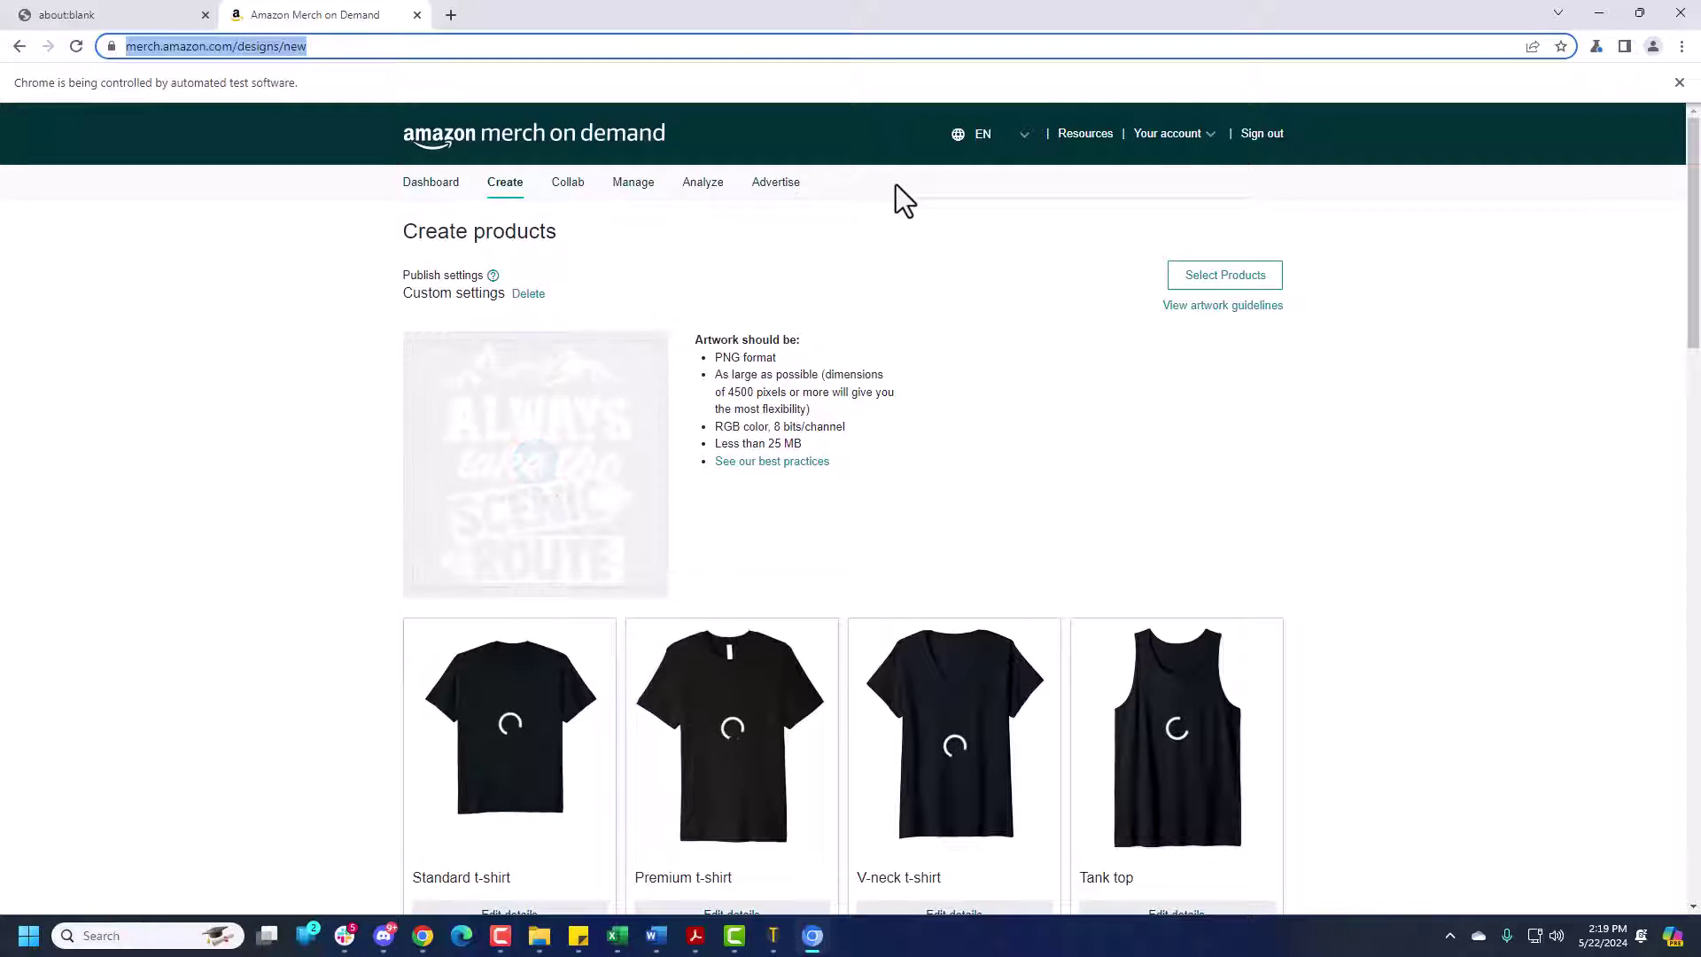
{"action": "scroll", "coordinate": [952, 273], "scroll_direction": "down", "scroll_amount": 1}
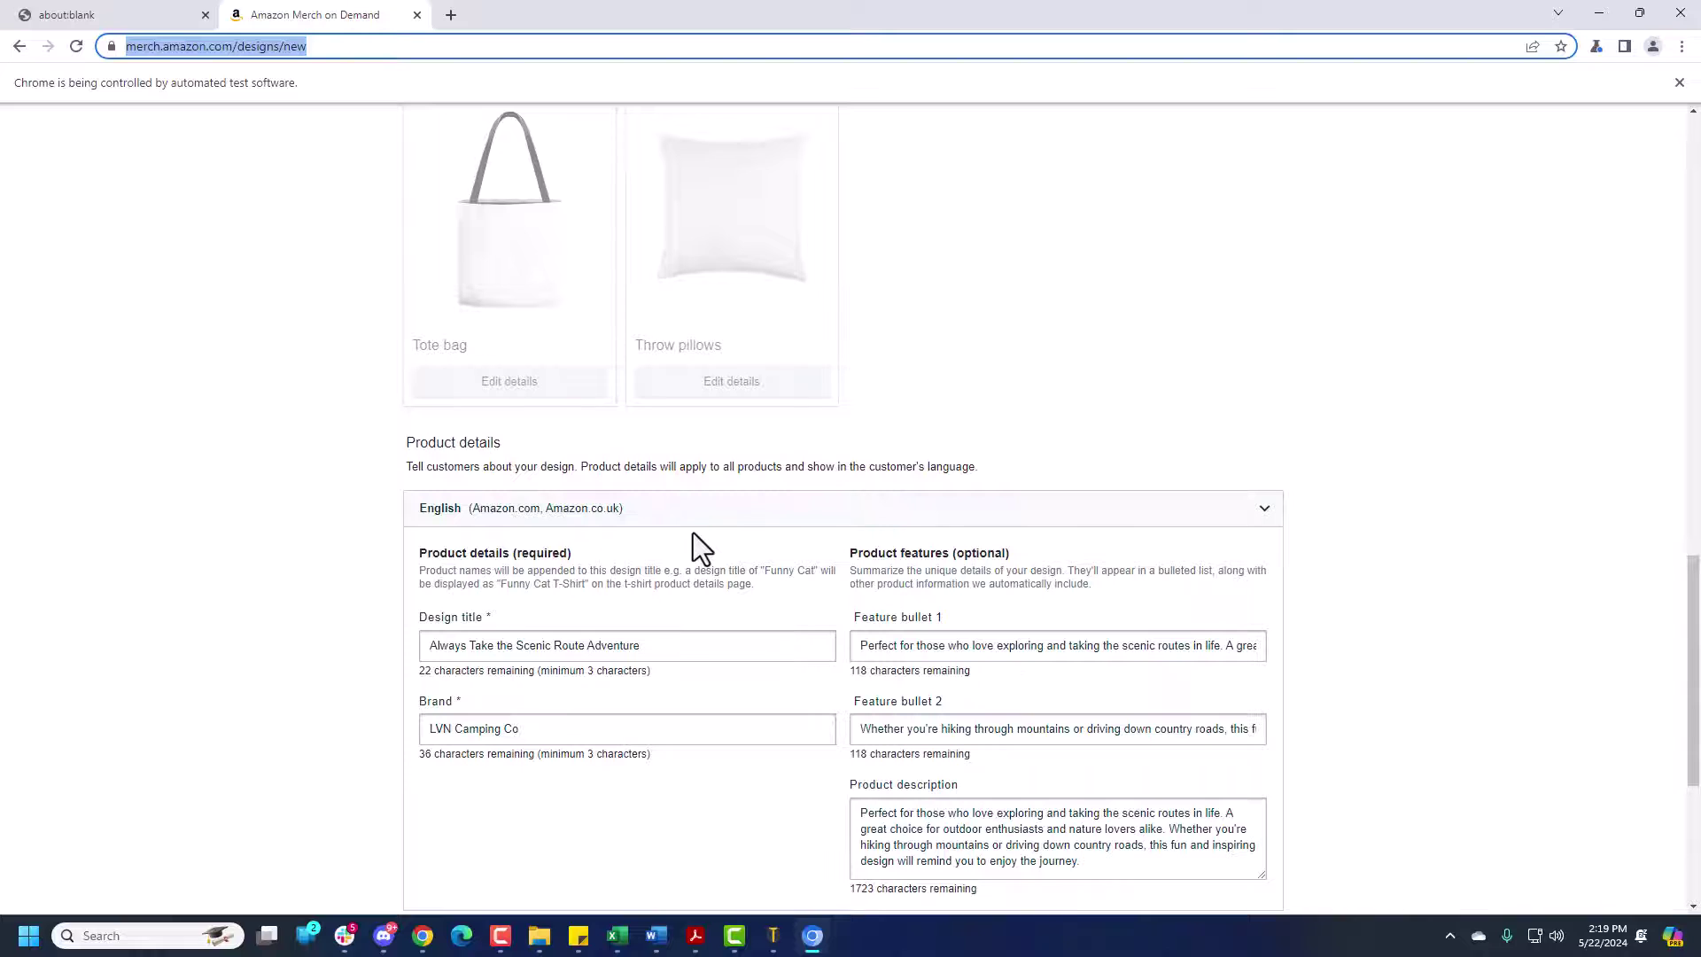
{"action": "scroll", "coordinate": [750, 549], "scroll_direction": "down", "scroll_amount": 1}
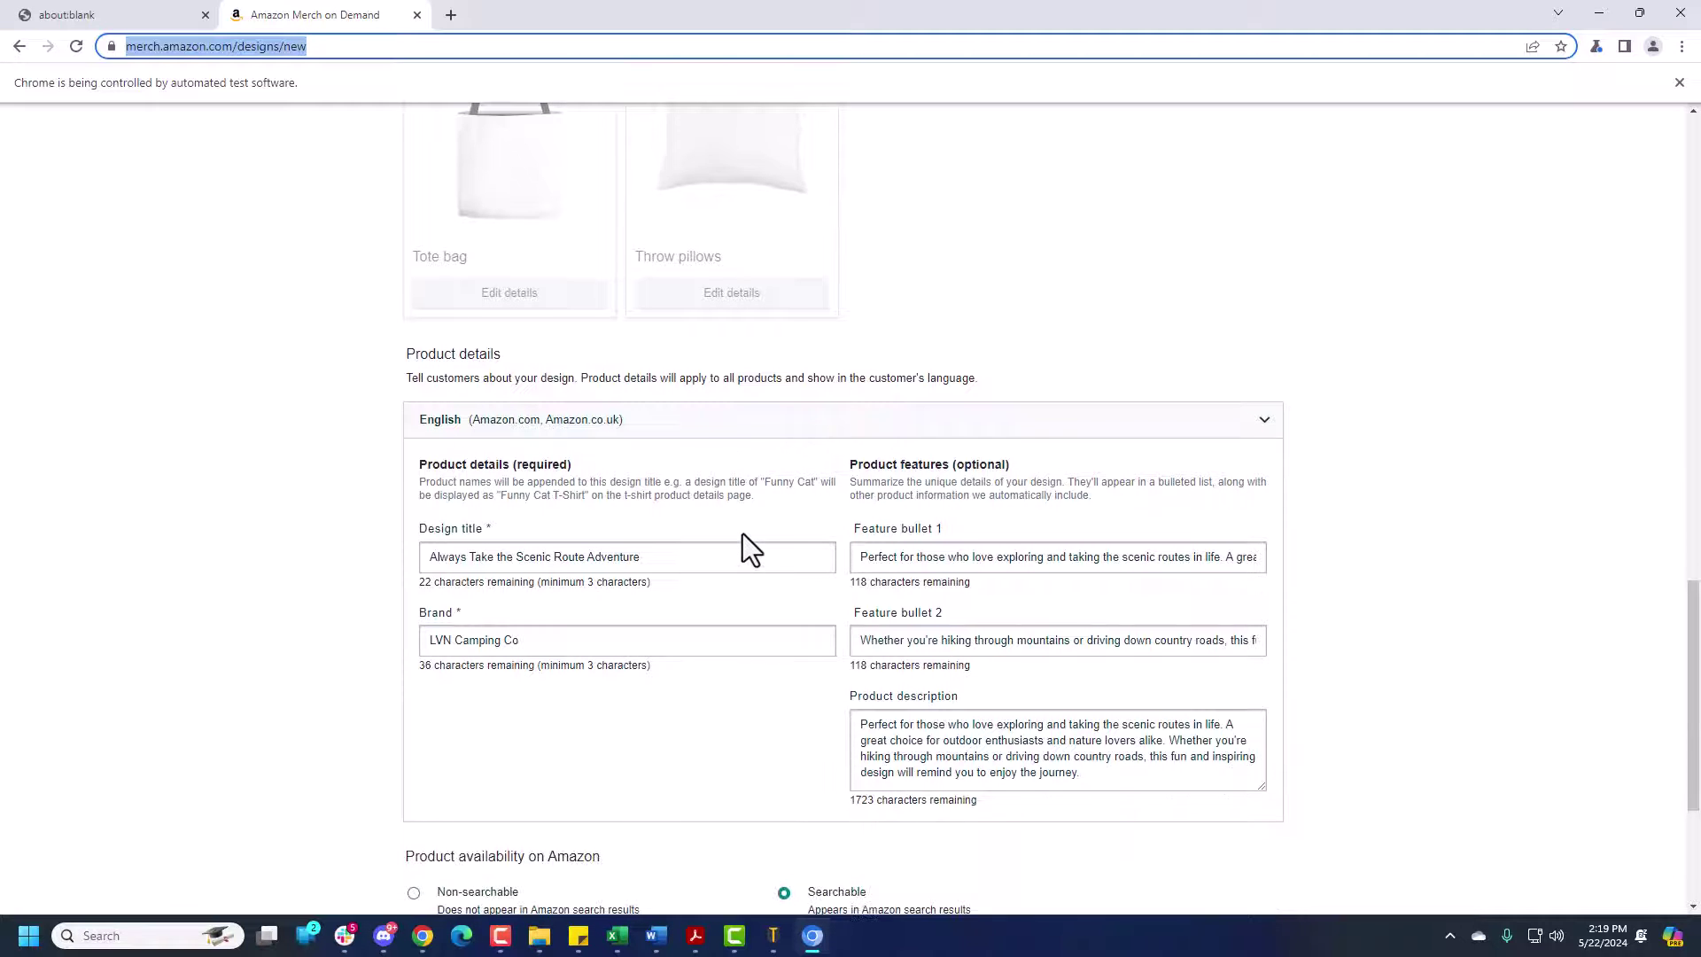
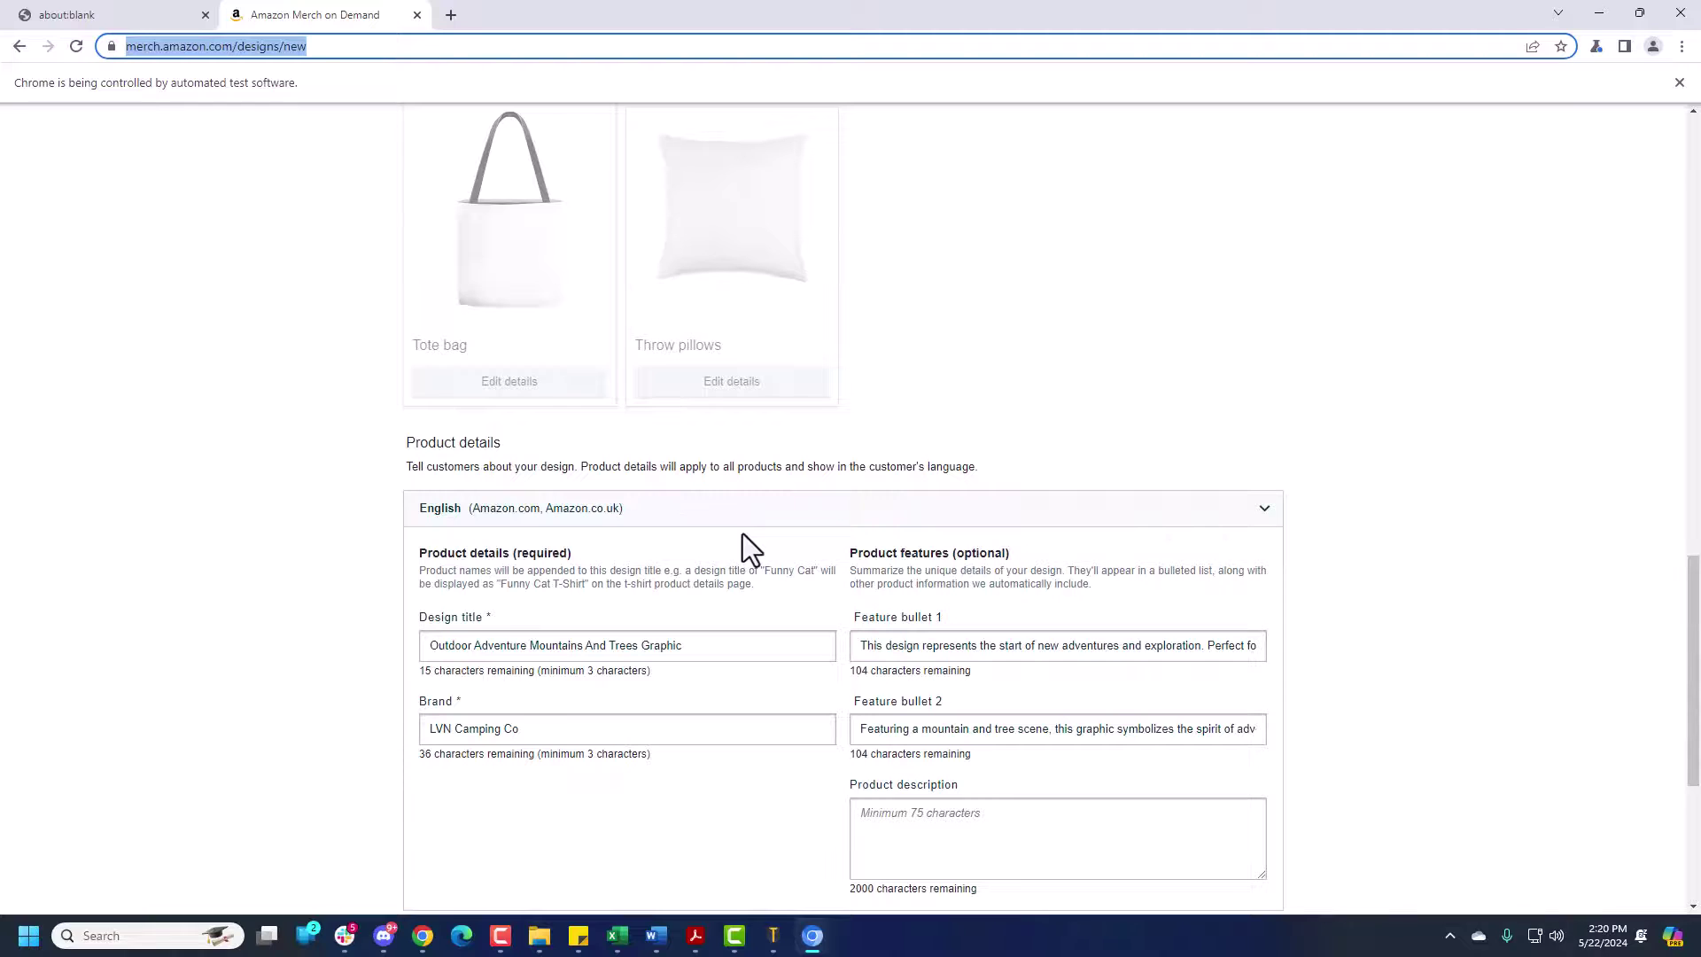
{"action": "type", "text": "This design represents the start of new adventures and exploration. Perfect for those who love nature, hiking, and outdoor activities in the wilderness. Featuring a mountain and tree scene, this graphic symbolizes the spirit of adventure and the journey ahead. Ideal for enthusiasts of the great outdoors."}
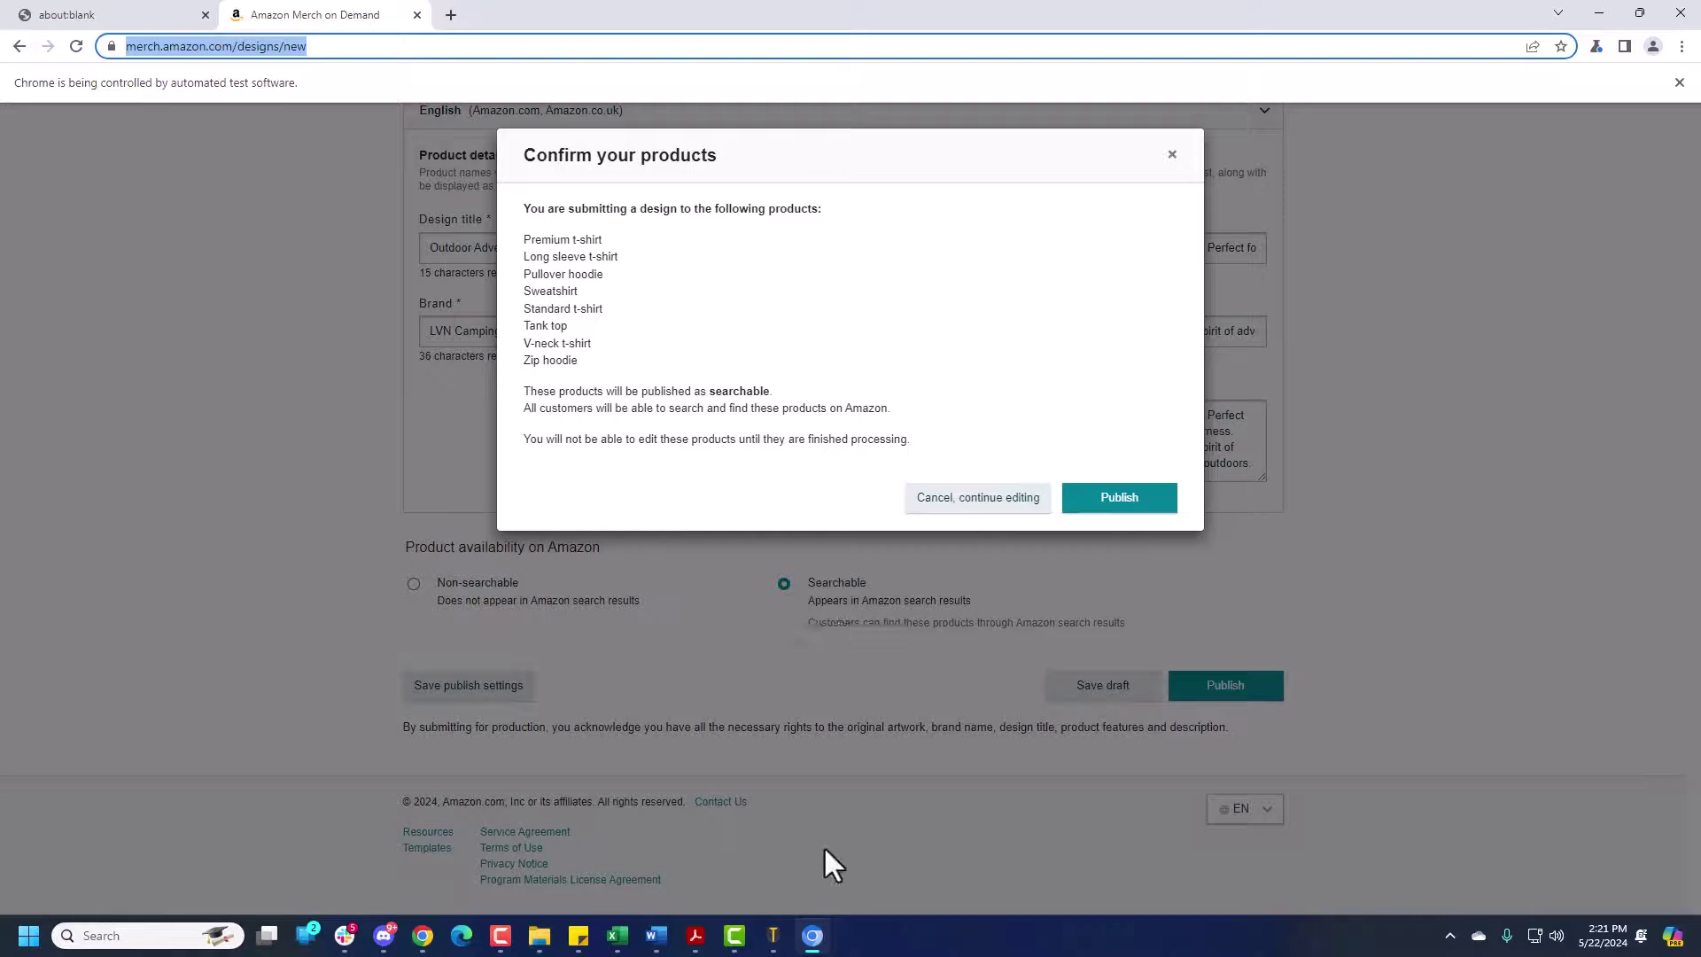
- Switch to Merch Titans Automation and check the publishing state of the listings and the upload status of Demo Video.xlsx
{"action": "left_click", "coordinate": [772, 935]}
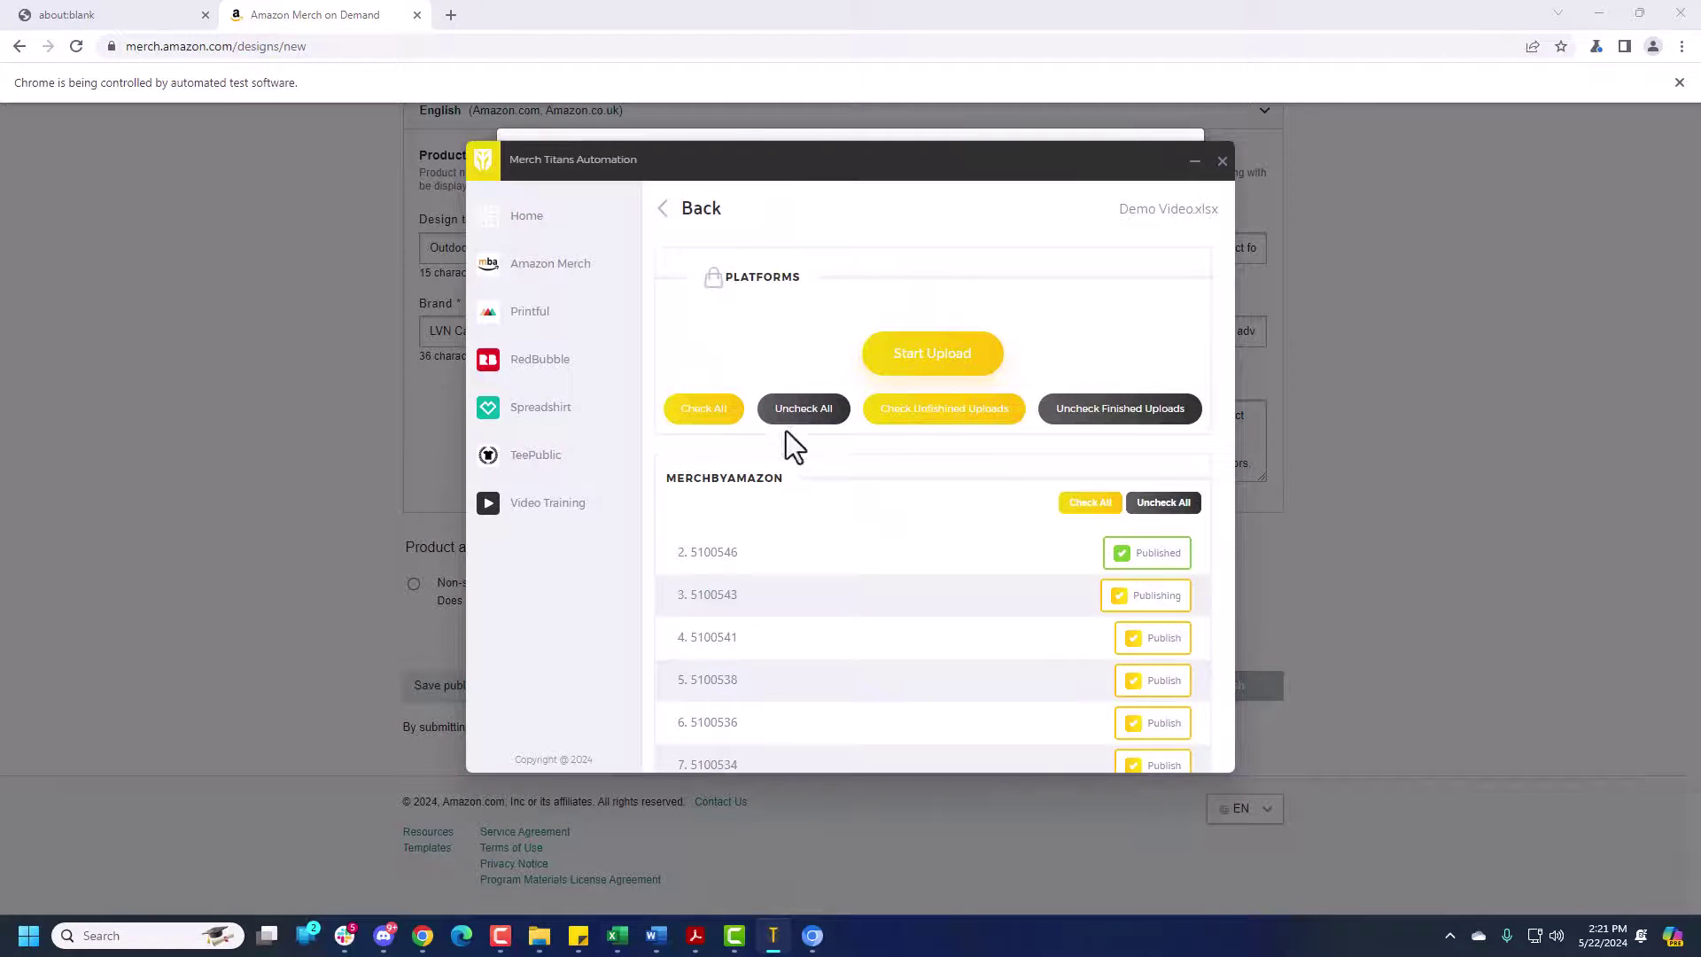
{"action": "left_click", "coordinate": [529, 220]}
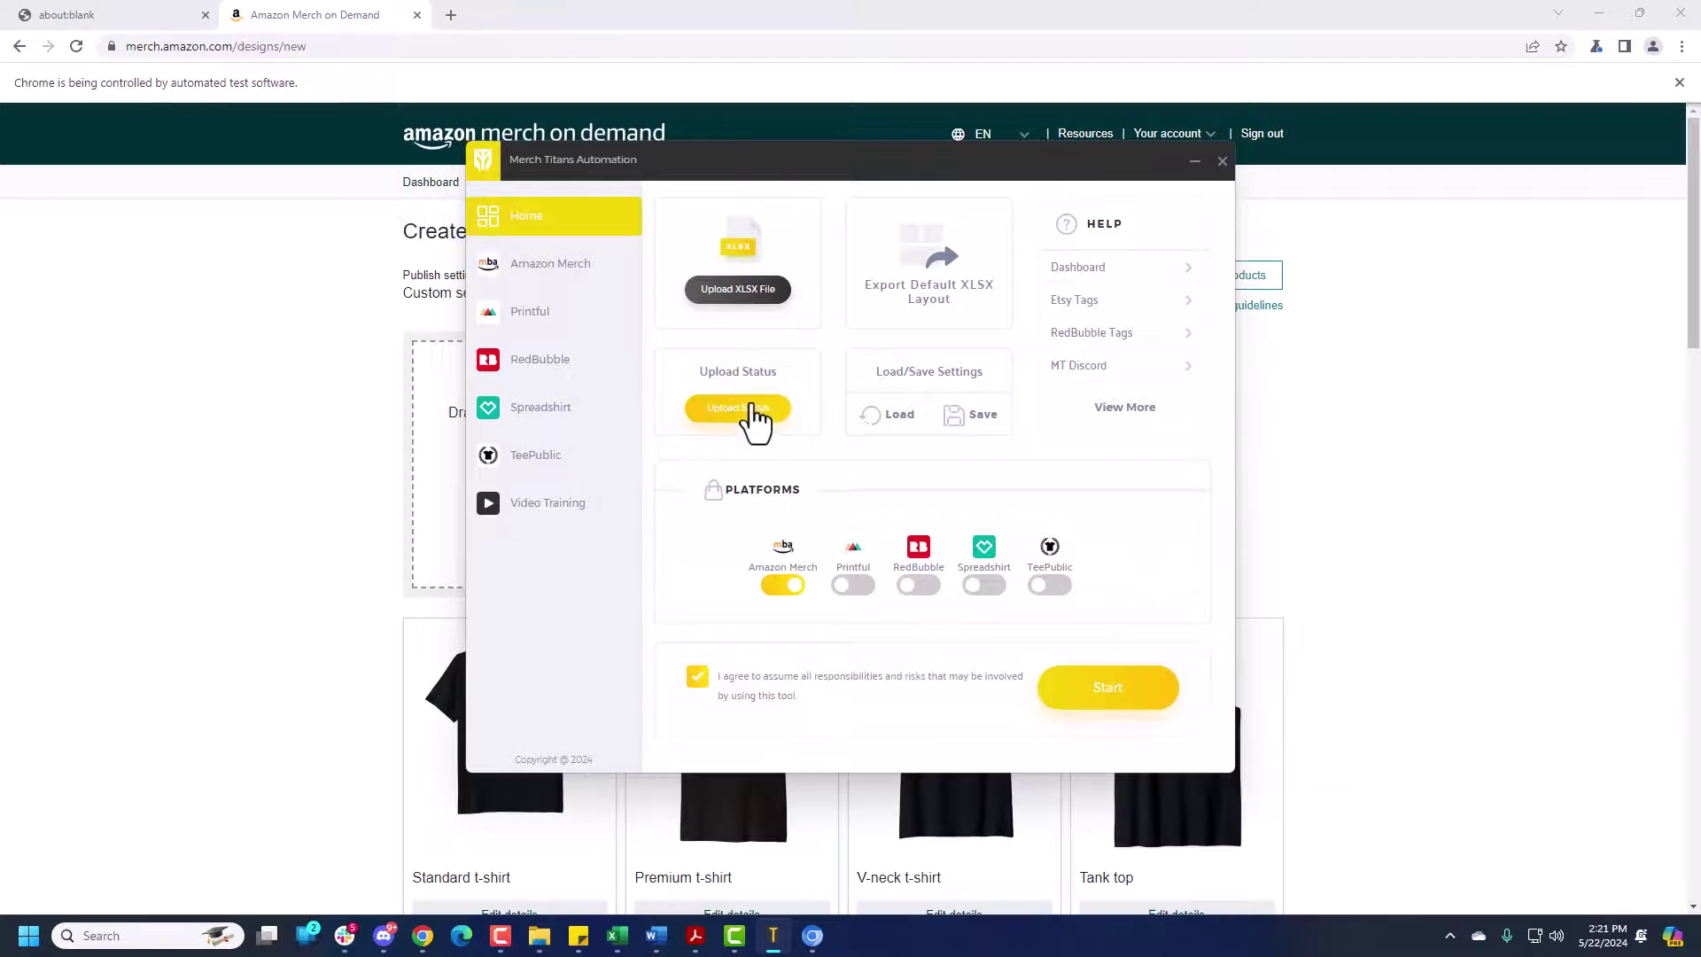
{"action": "left_click", "coordinate": [753, 409]}
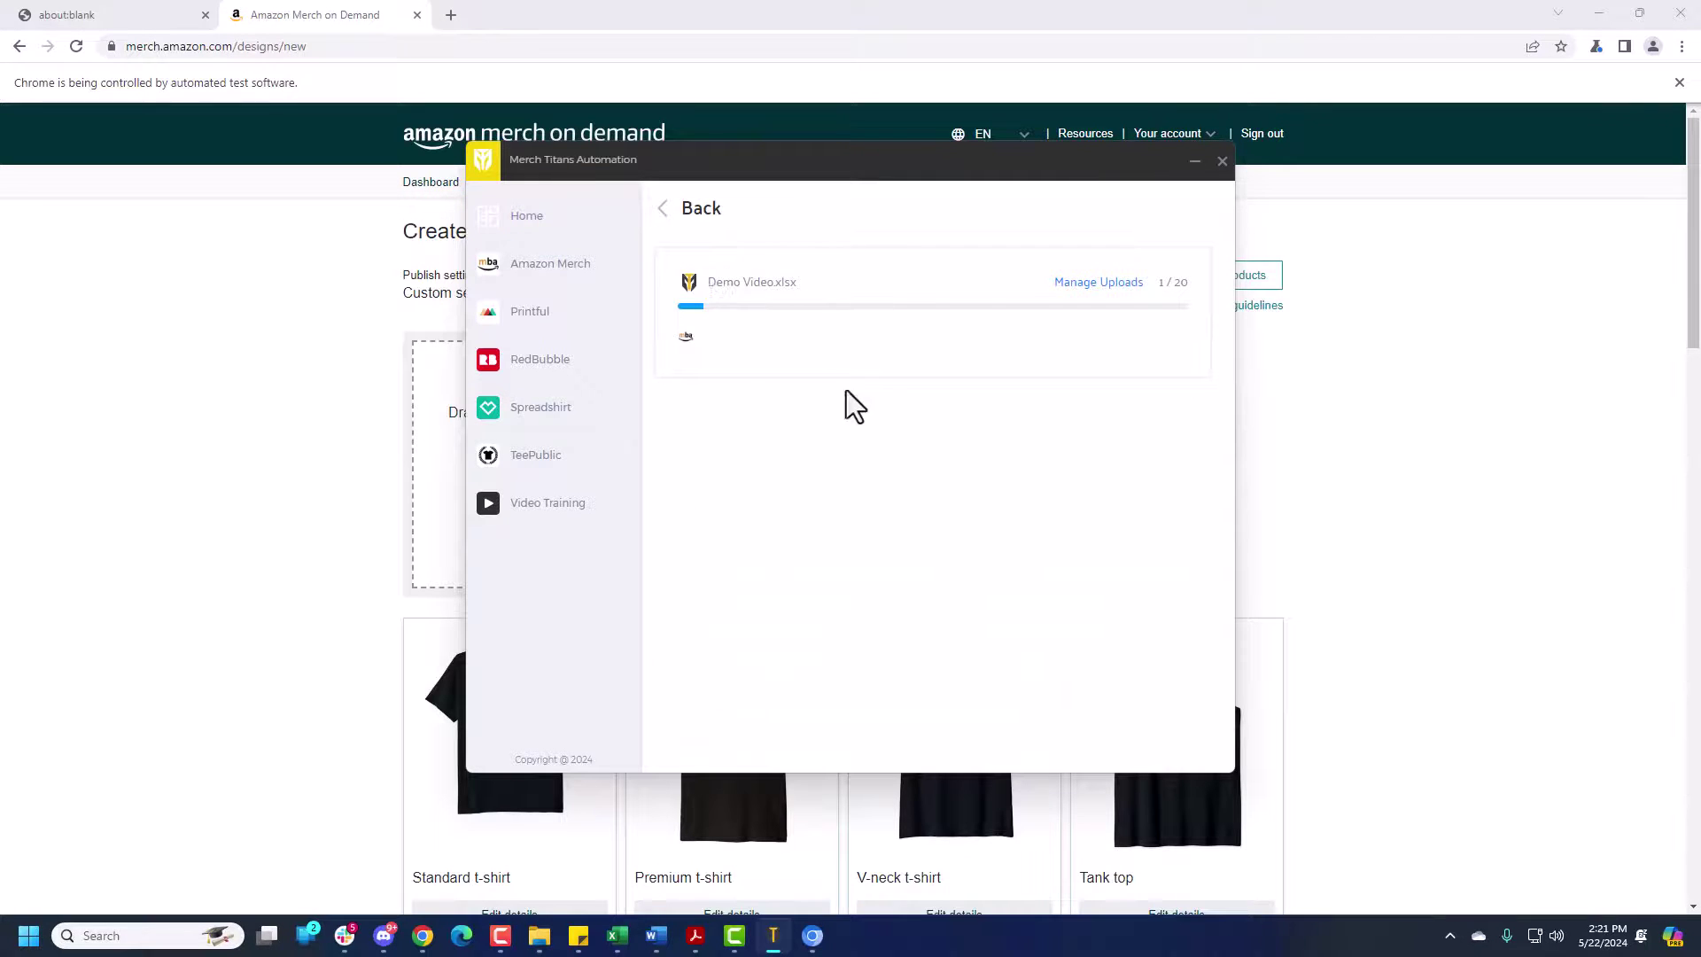
- Check the publishing state of each Demo Video.xlsx listing in the upload manager, and minimize Merch Titans Automation and the automated browser
{"action": "left_click", "coordinate": [1092, 284]}
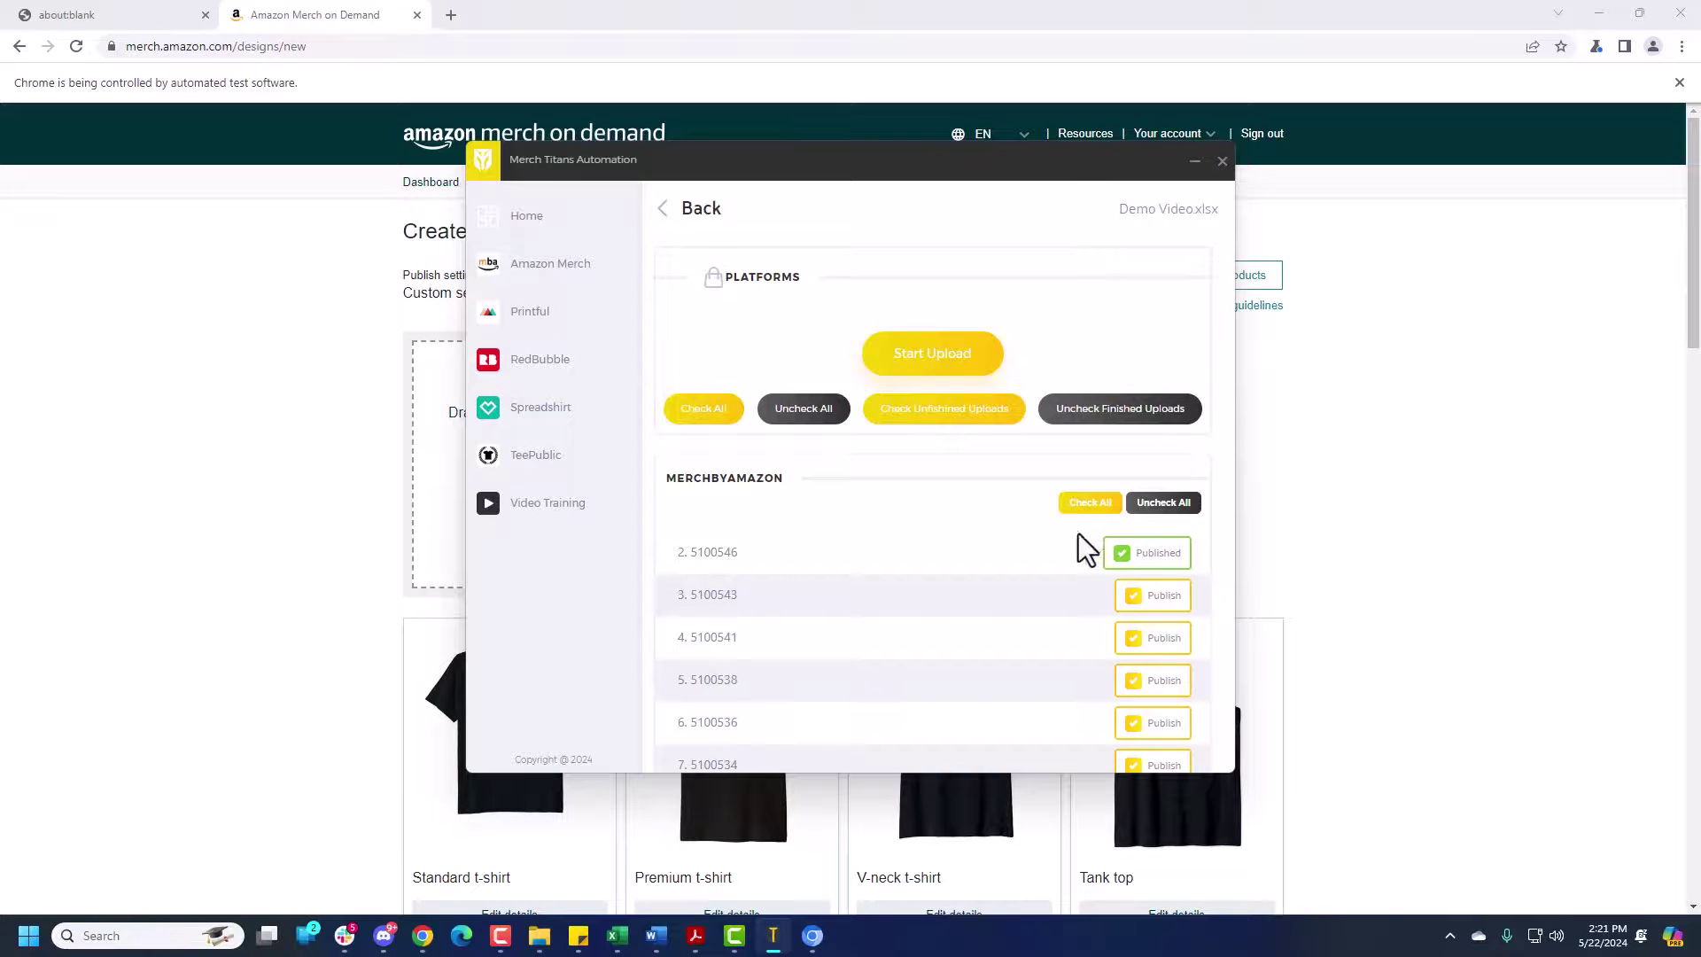
{"action": "scroll", "coordinate": [1117, 522], "scroll_direction": "down", "scroll_amount": 1}
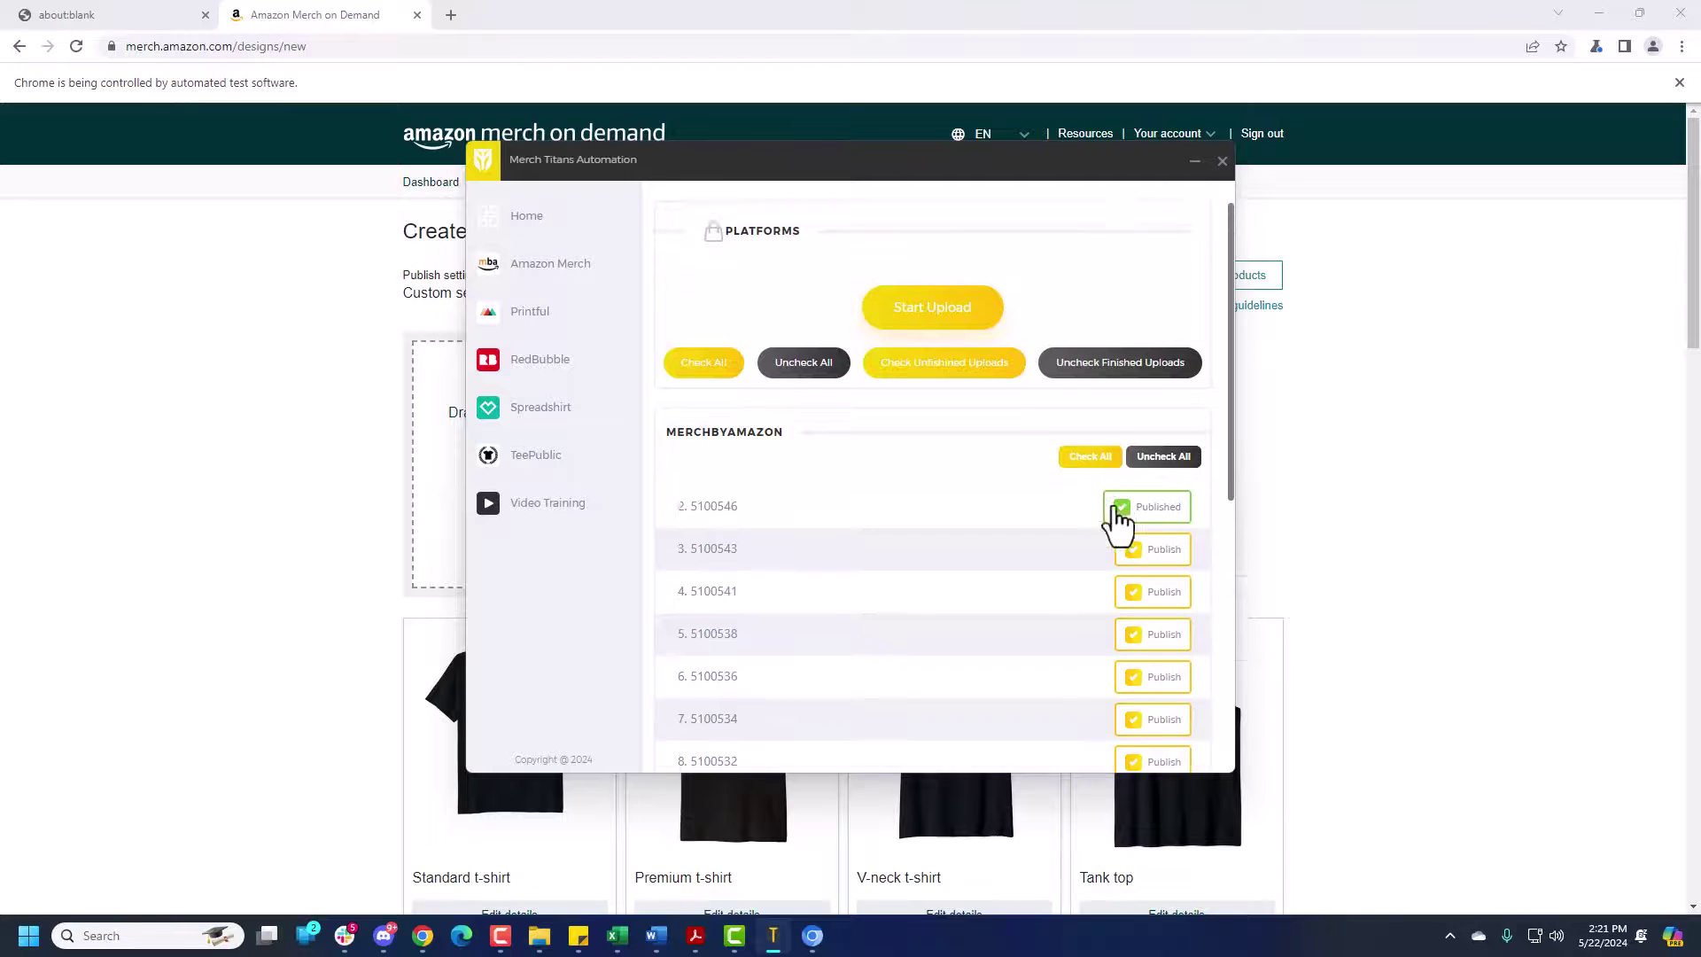
{"action": "scroll", "coordinate": [1117, 522], "scroll_direction": "down", "scroll_amount": 3}
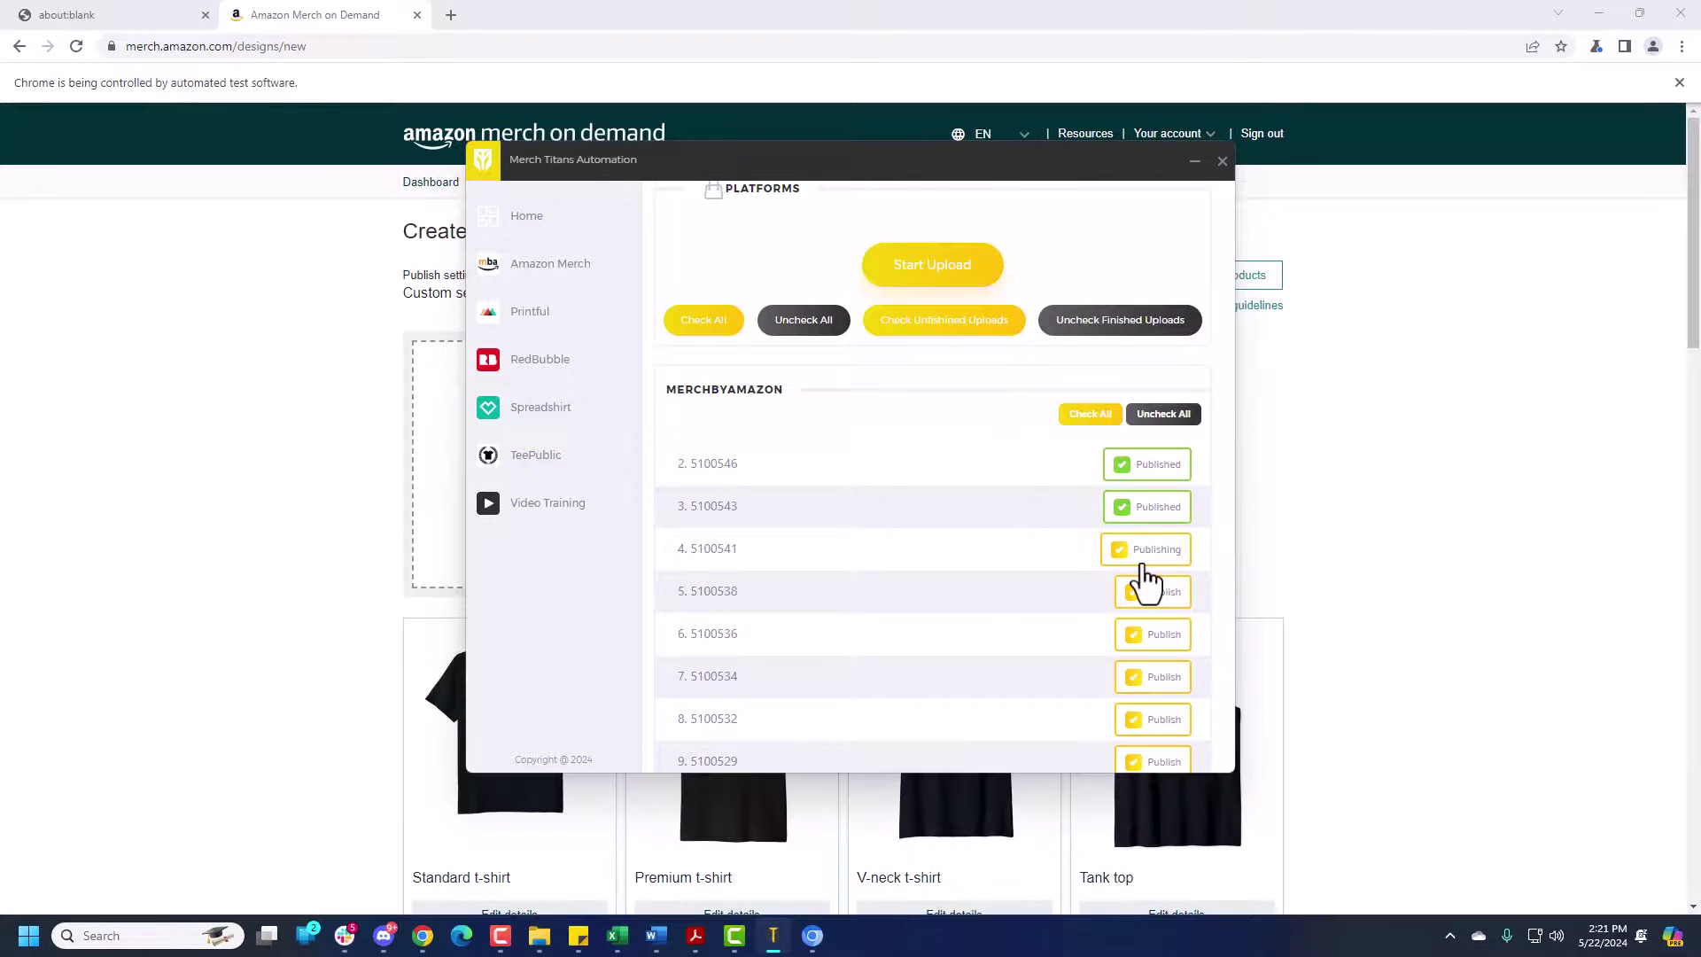
{"action": "left_click", "coordinate": [1195, 163]}
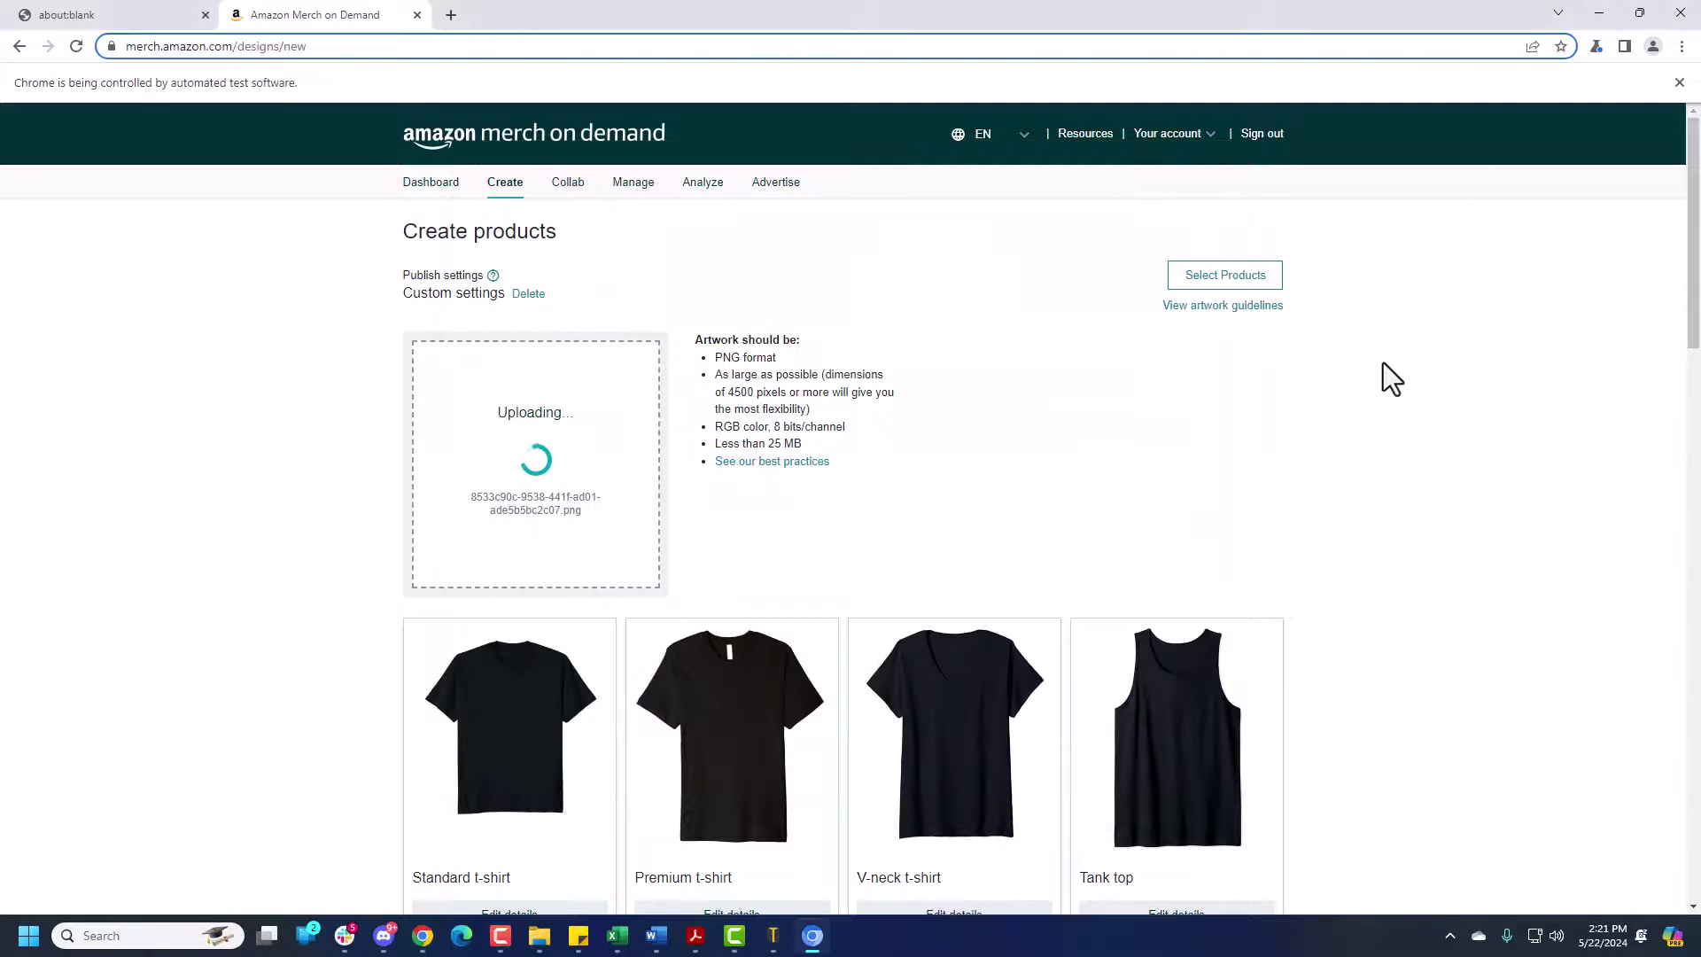
{"action": "left_click", "coordinate": [1597, 15]}
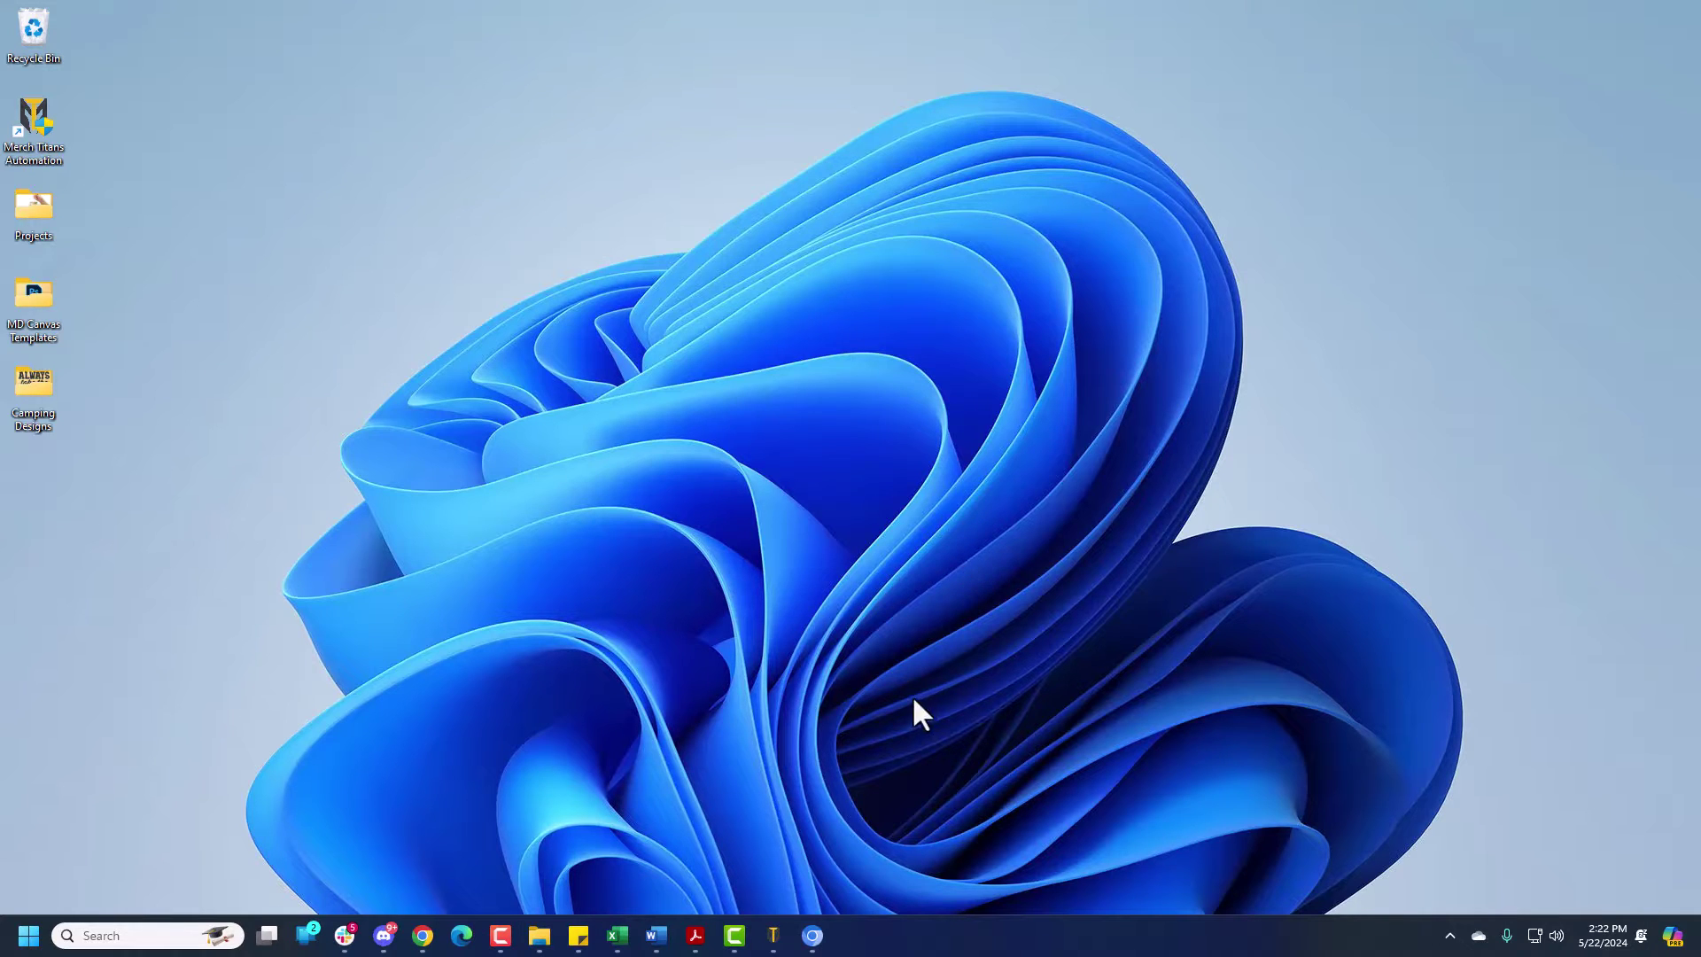
- Restore the automated browser to examine the product details and availability on Amazon Merch, and minimize it to switch to the MyDesigns listings
{"action": "left_click", "coordinate": [820, 932]}
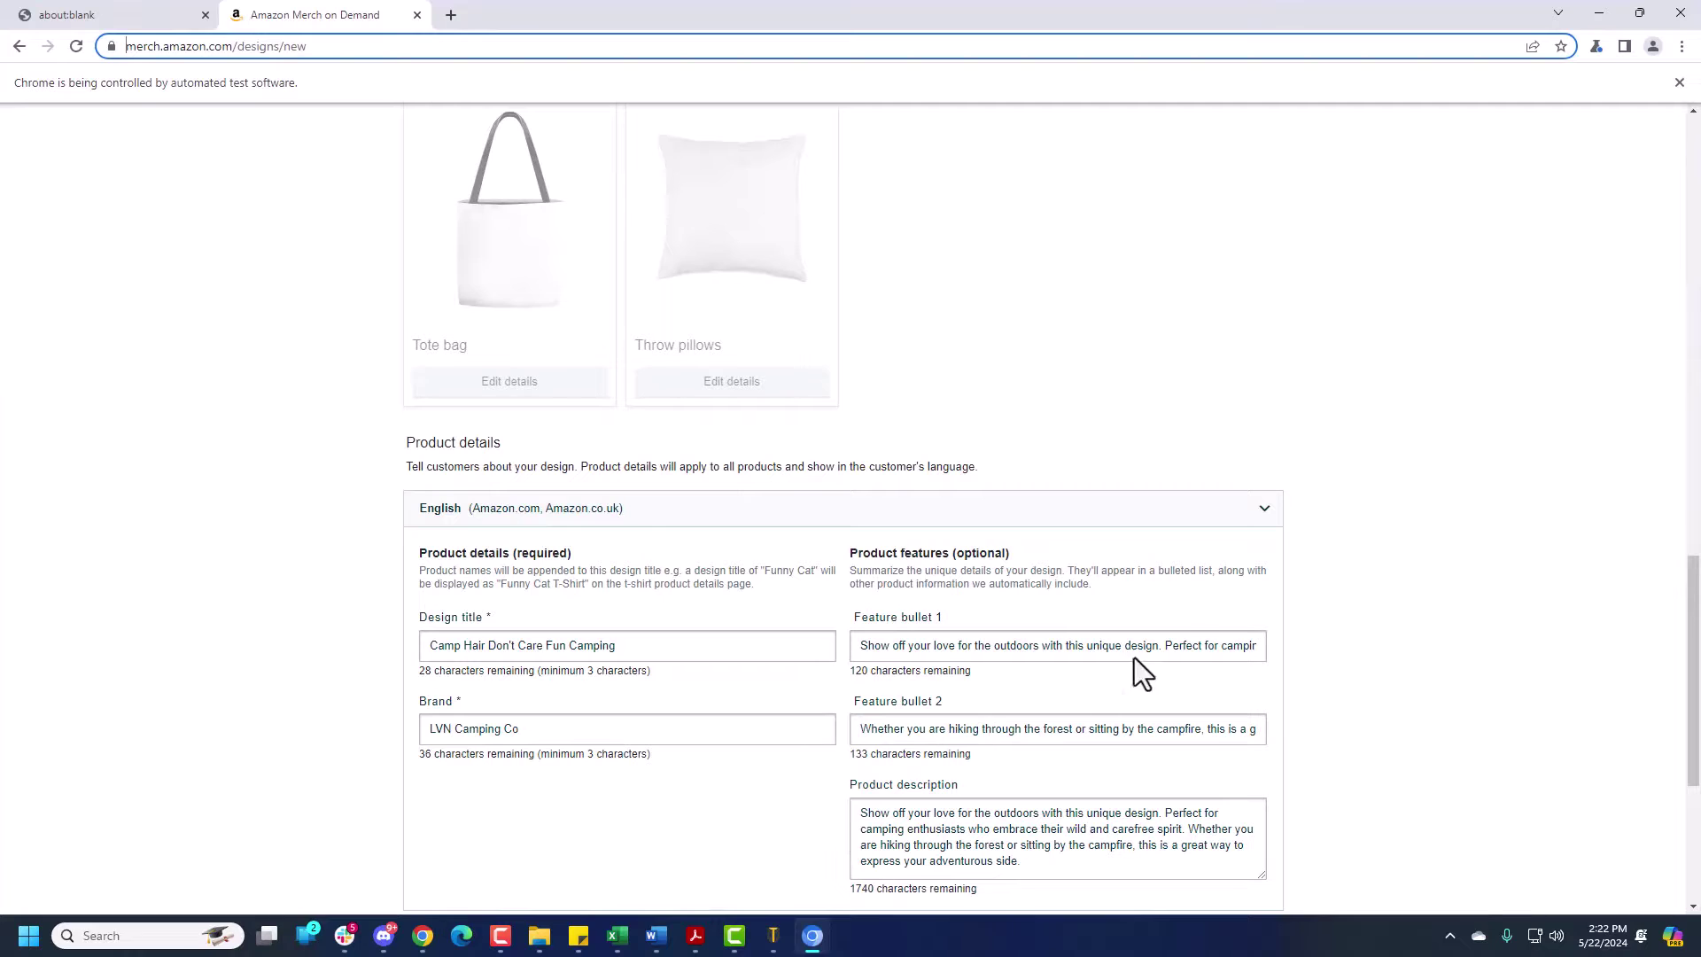
{"action": "scroll", "coordinate": [1172, 604], "scroll_direction": "down", "scroll_amount": 2}
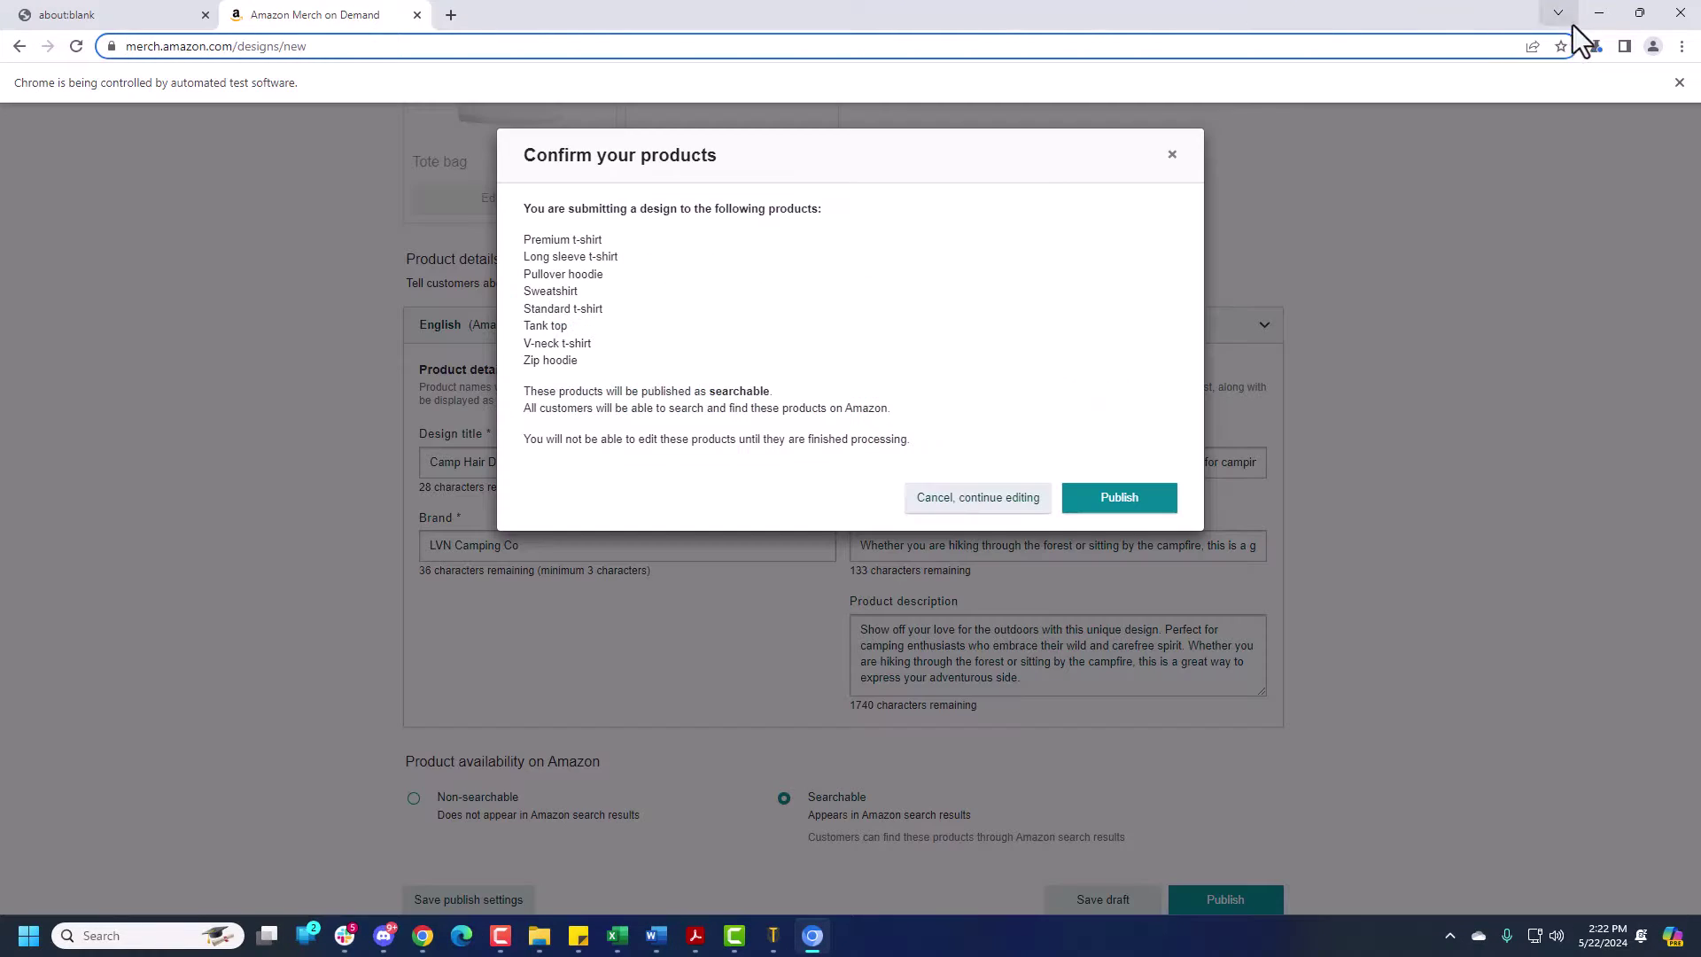
{"action": "left_click", "coordinate": [1597, 14]}
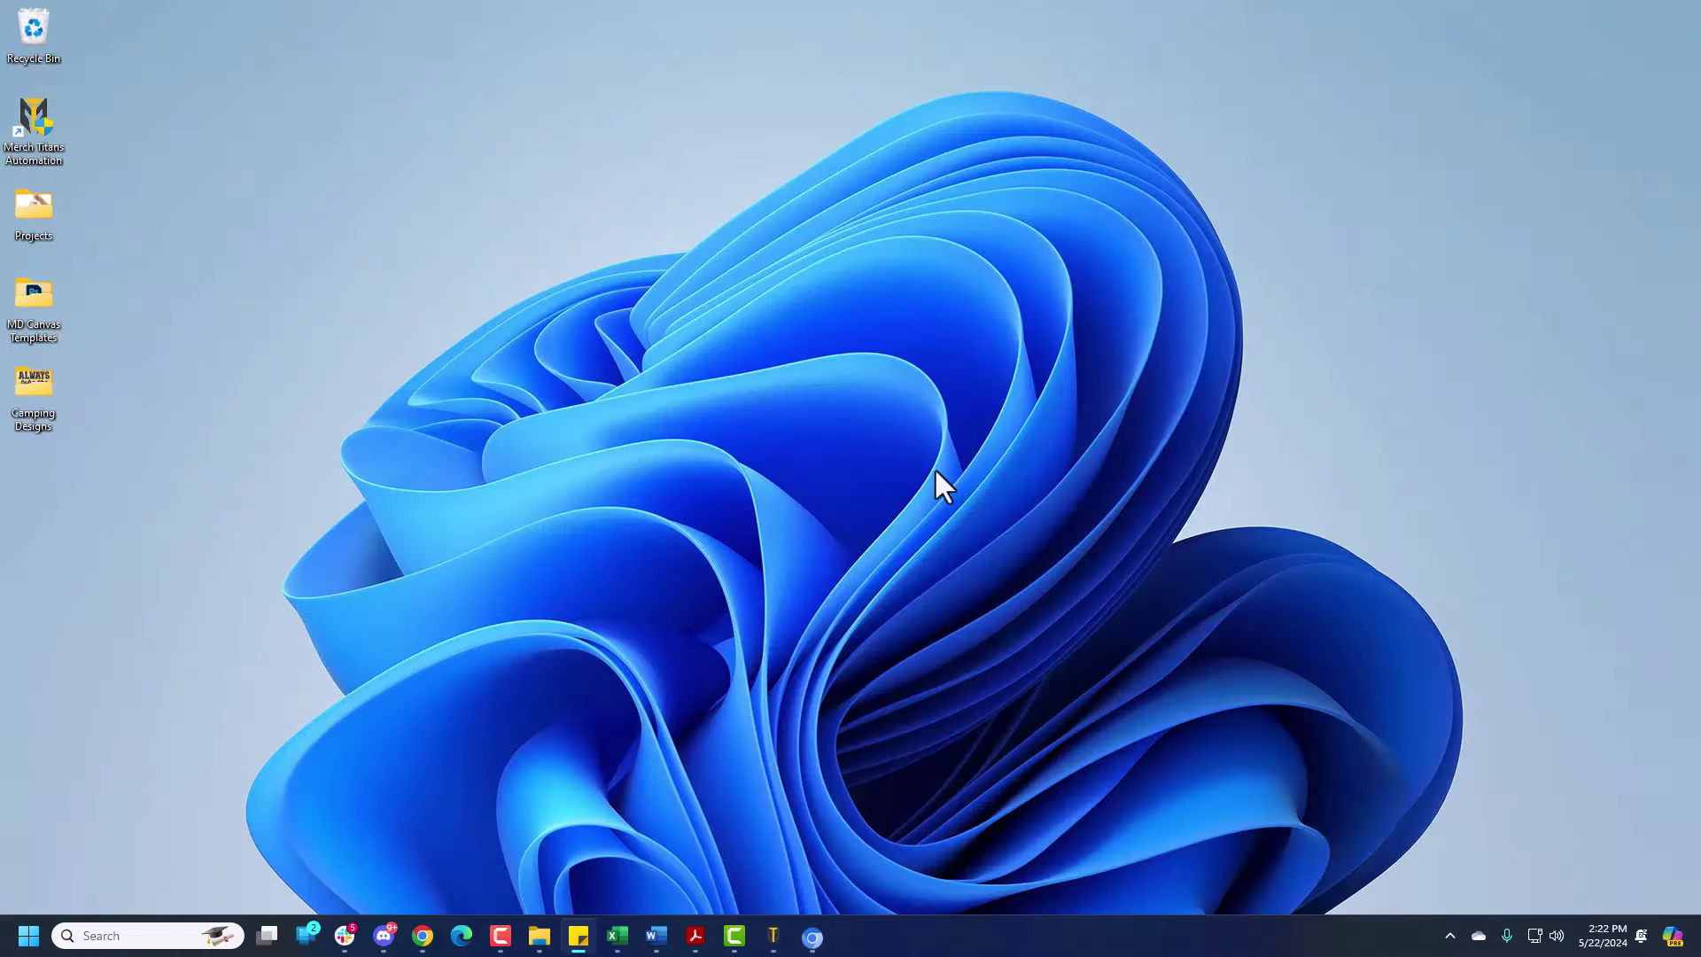
{"action": "left_click", "coordinate": [662, 870]}
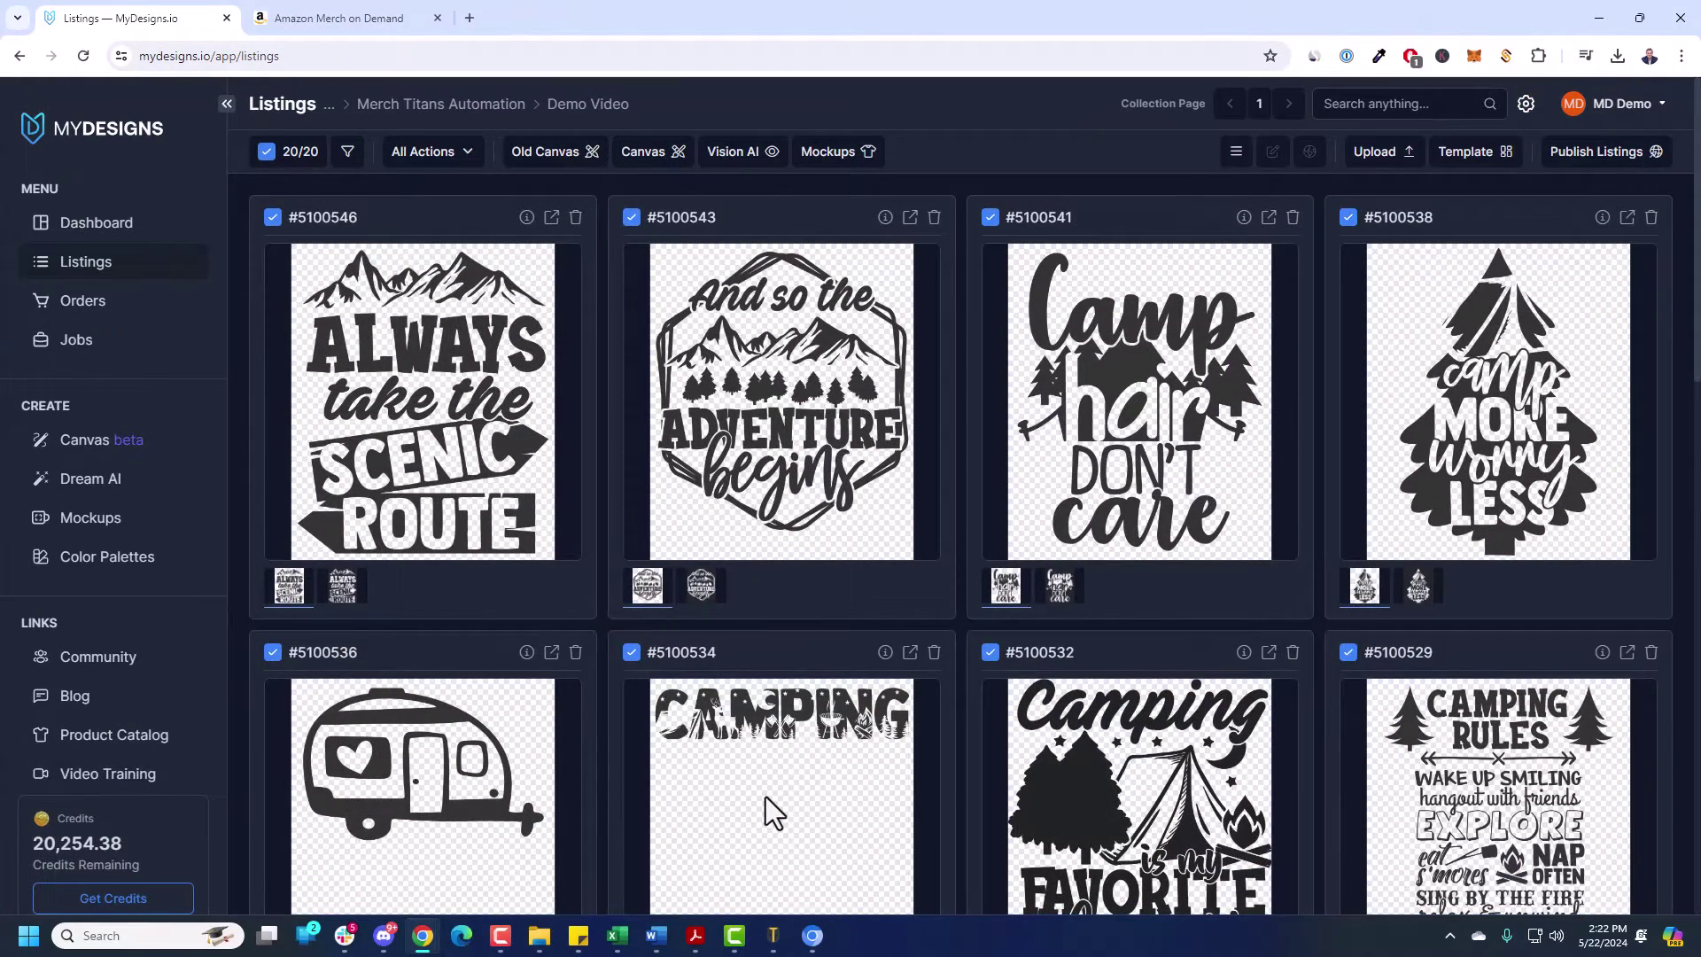